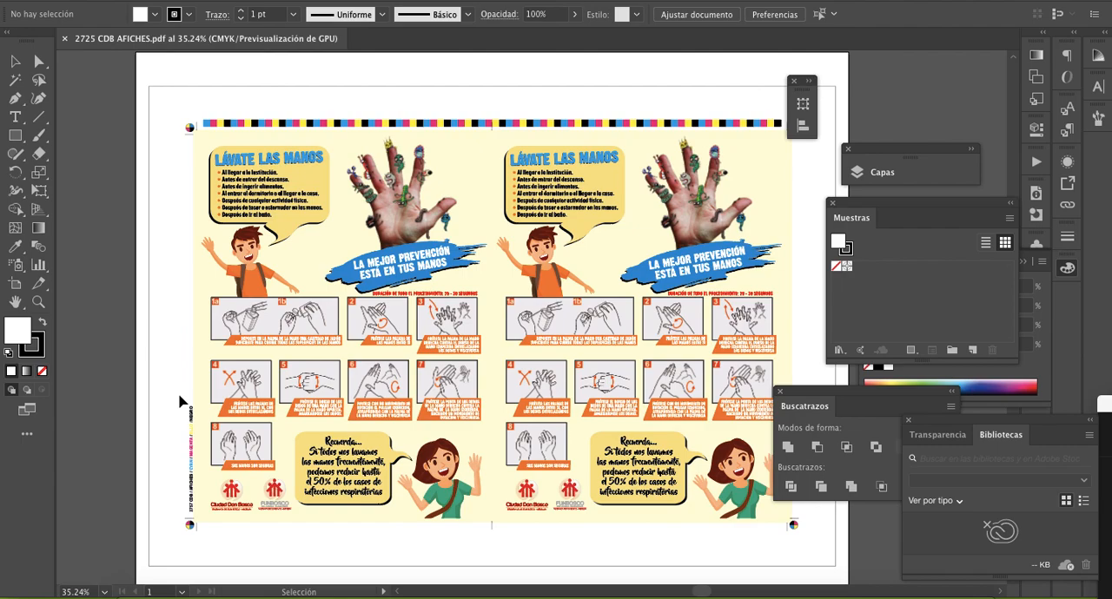
# - Start a new document and name it "Afiche - DONBOSCO"
pyautogui.click(125, 0)
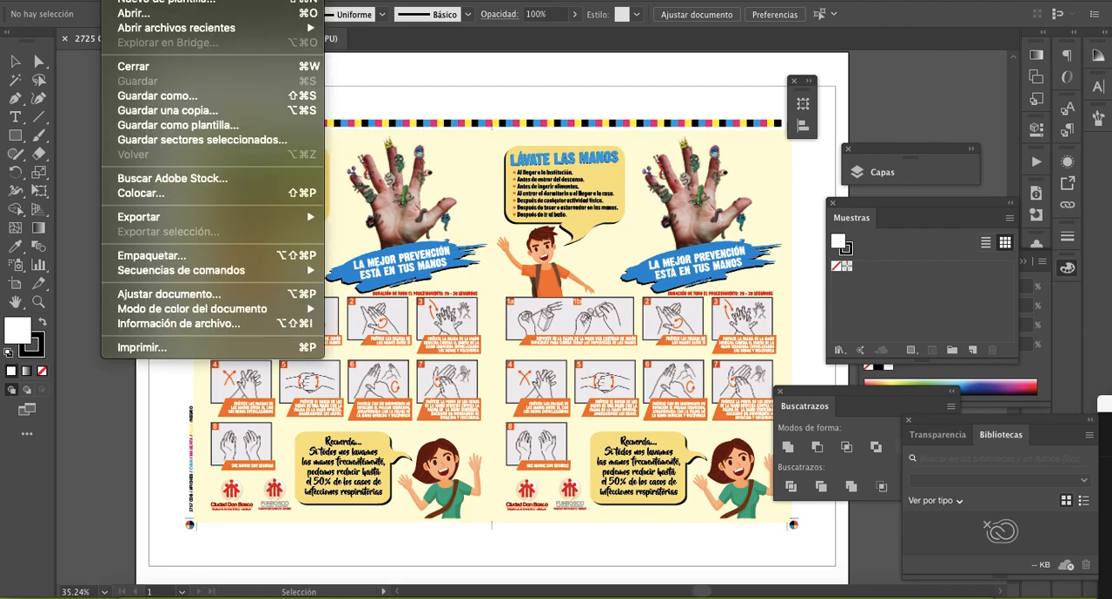
pyautogui.click(135, 0)
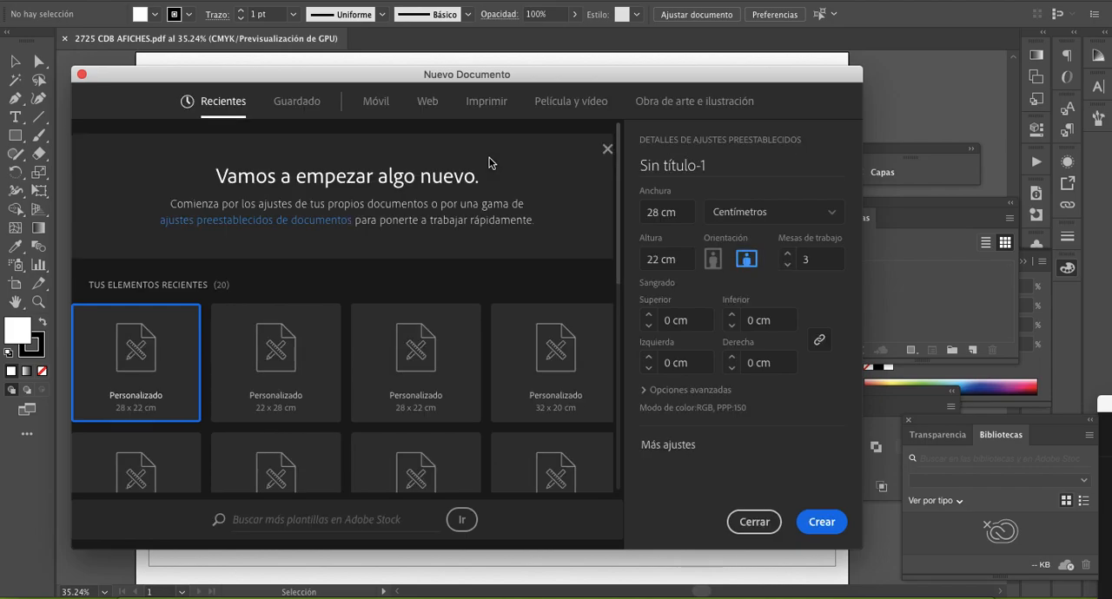
pyautogui.click(723, 161)
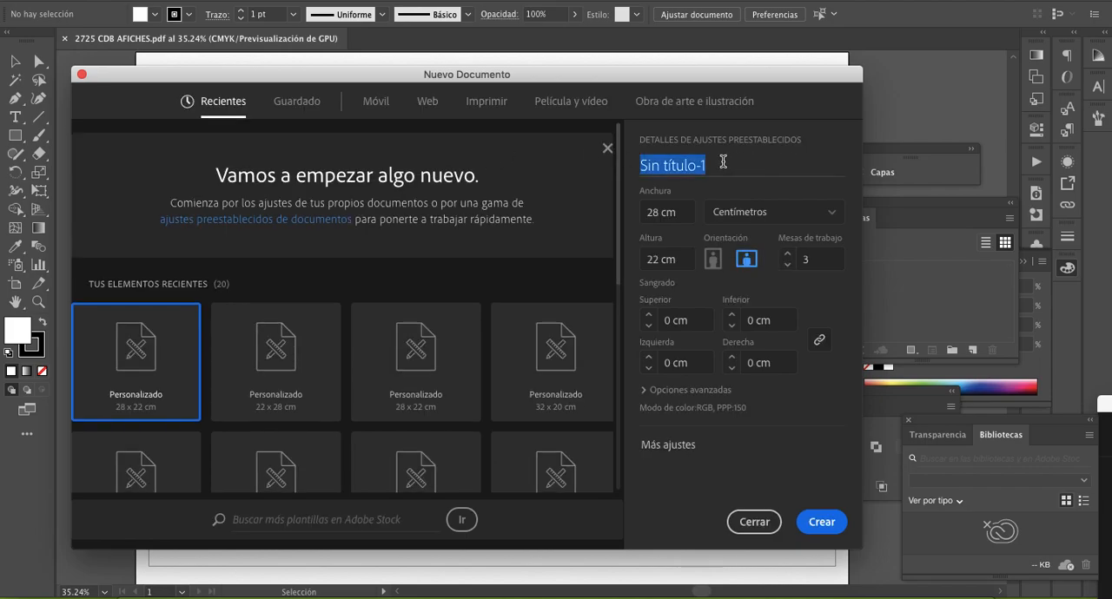
pyautogui.write('Afich')
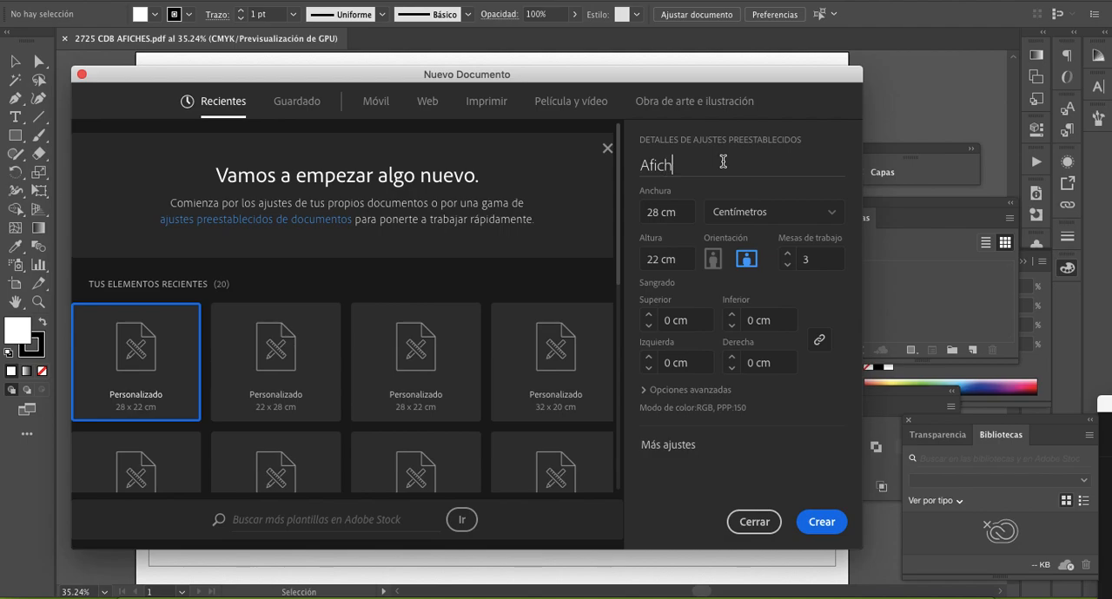
pyautogui.write('e -')
pyautogui.write('DON')
pyautogui.write('BOSCO')
# - Set the new document to 28 cm wide by 42 cm high, portrait orientation, with one artboard
pyautogui.click(683, 214)
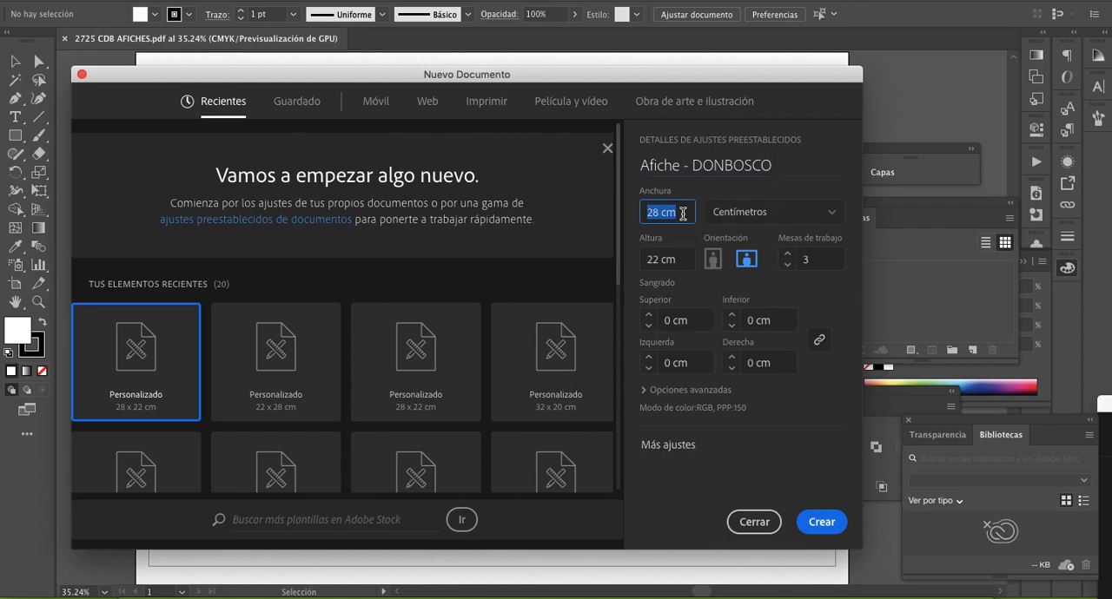
pyautogui.click(686, 262)
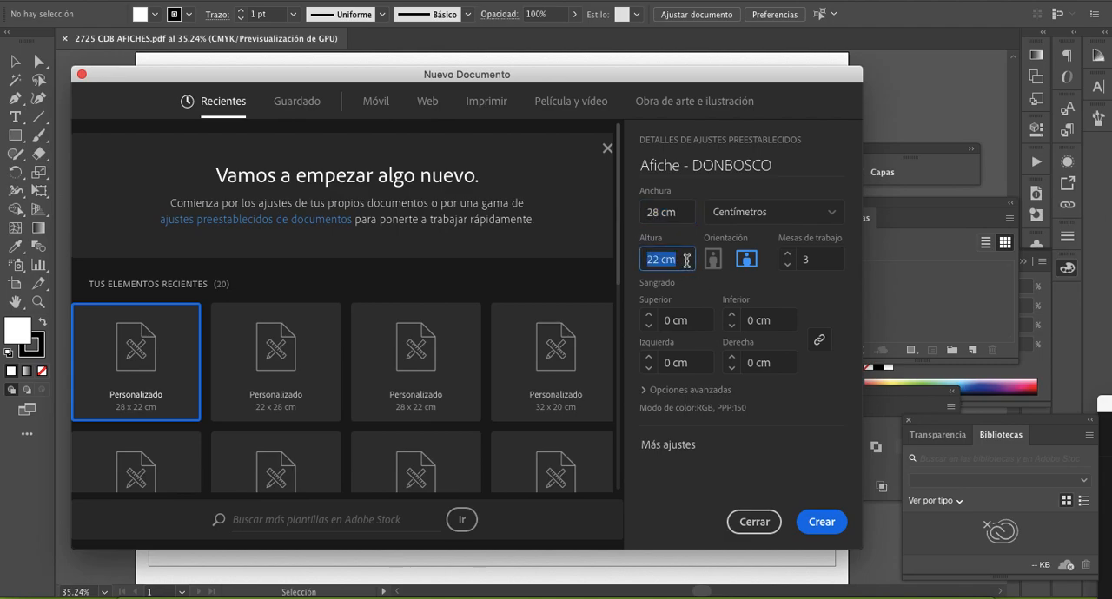
pyautogui.write('42')
pyautogui.click(712, 264)
pyautogui.click(787, 264)
pyautogui.click(787, 264)
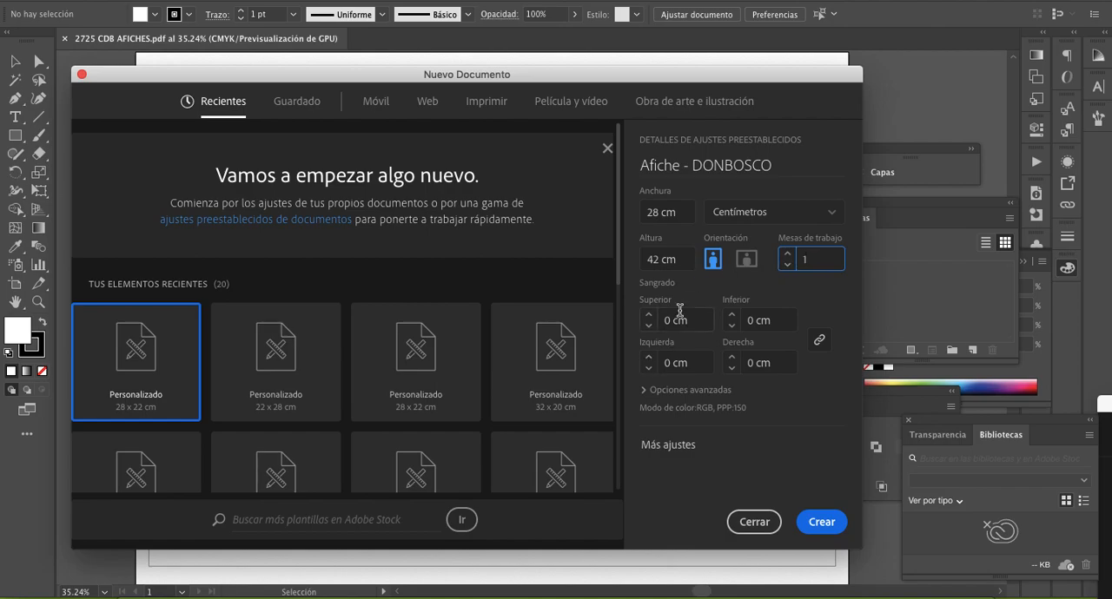
# - Set the new document's color mode to CMYK and its raster effects to Alta (300 ppp)
pyautogui.click(686, 389)
pyautogui.scroll(-3, 688, 391)
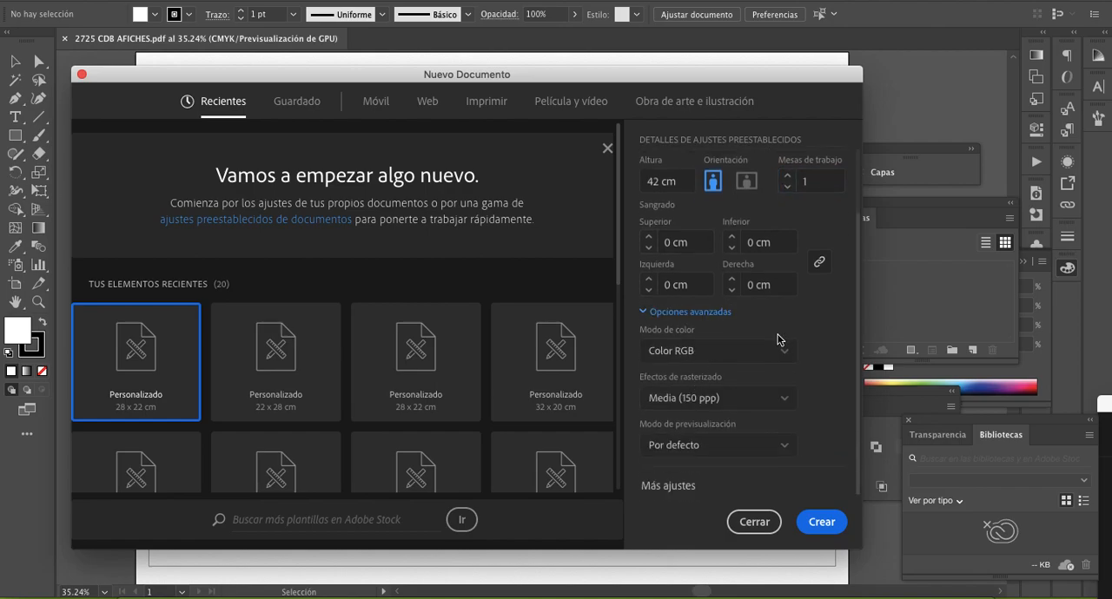
pyautogui.click(700, 355)
pyautogui.click(699, 405)
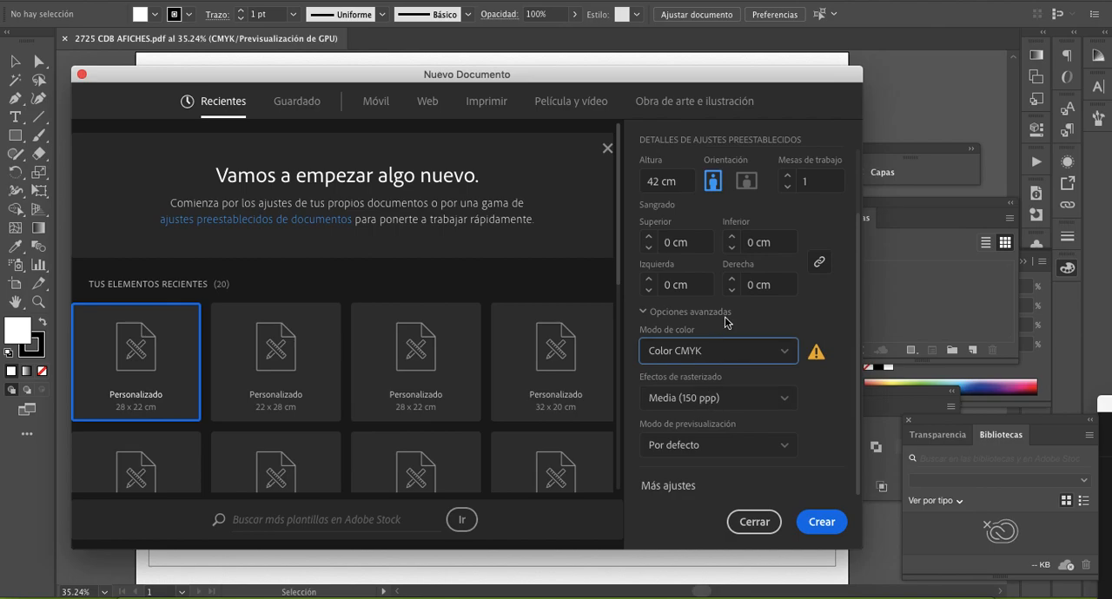
pyautogui.click(739, 404)
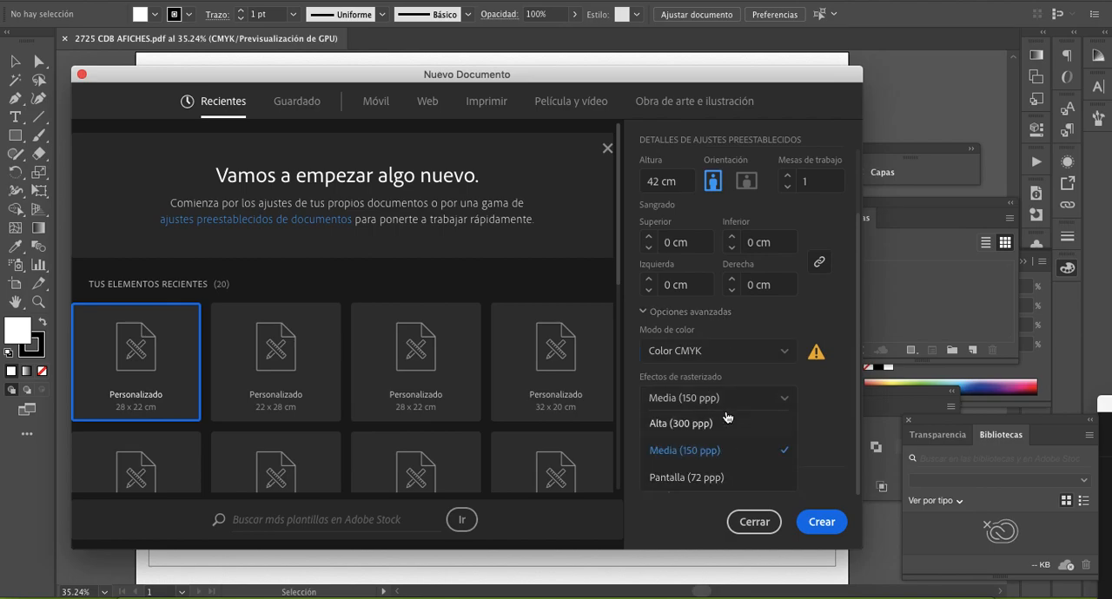
pyautogui.click(723, 426)
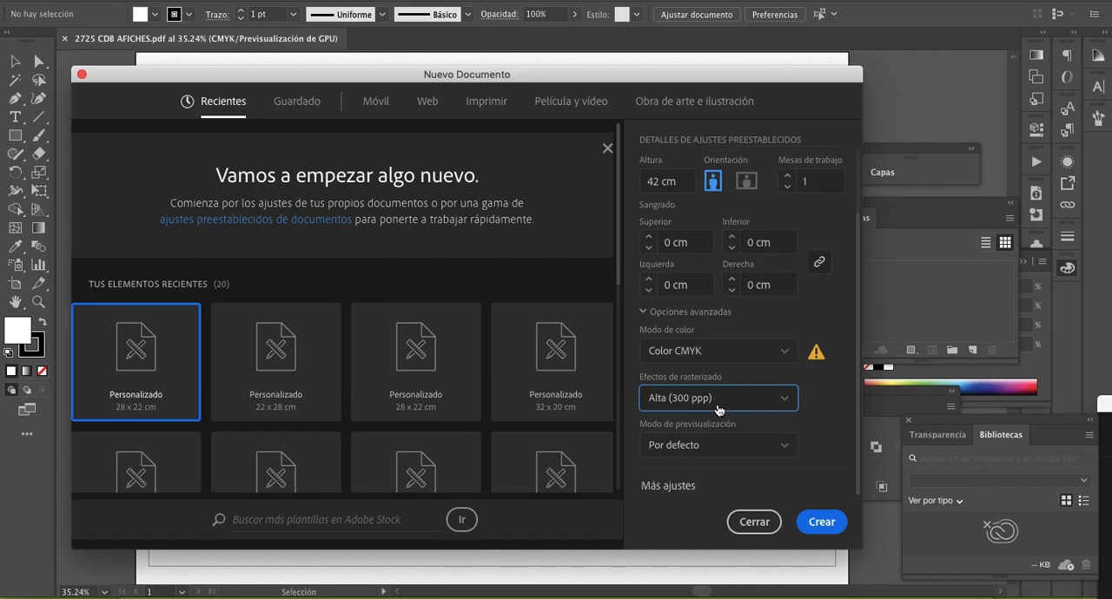
# - Keep the preview mode at Por defecto and create the document
pyautogui.click(732, 446)
pyautogui.click(686, 483)
pyautogui.click(700, 452)
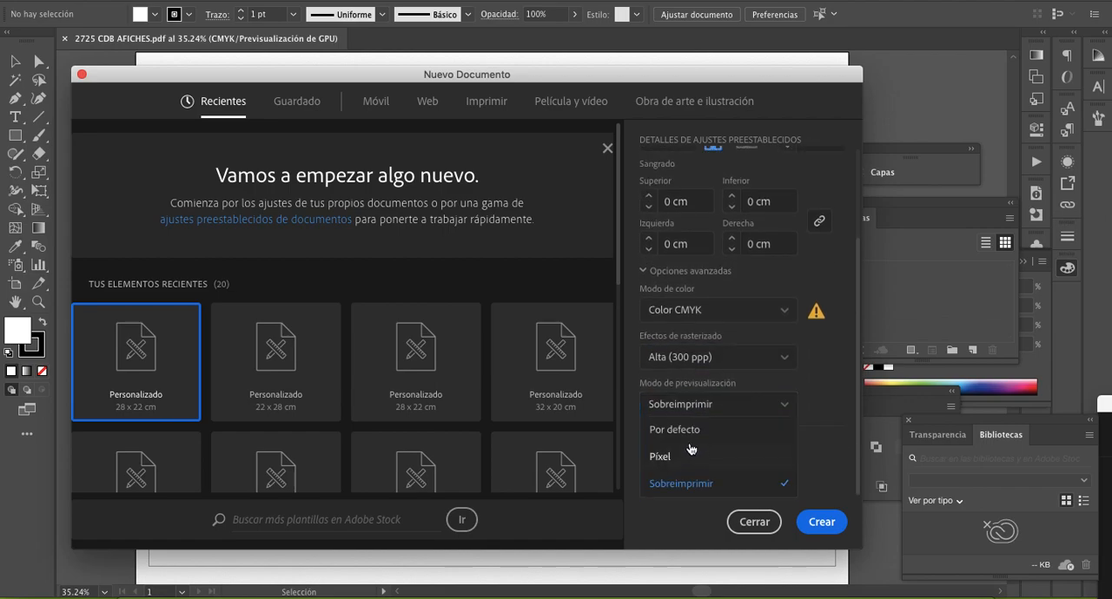
pyautogui.click(682, 429)
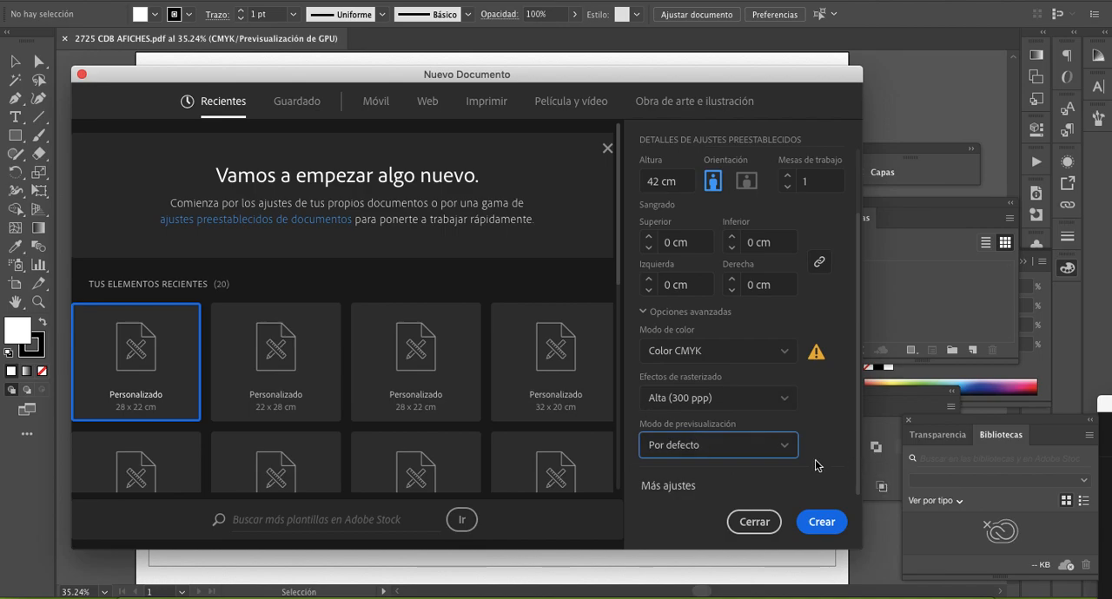
pyautogui.click(820, 522)
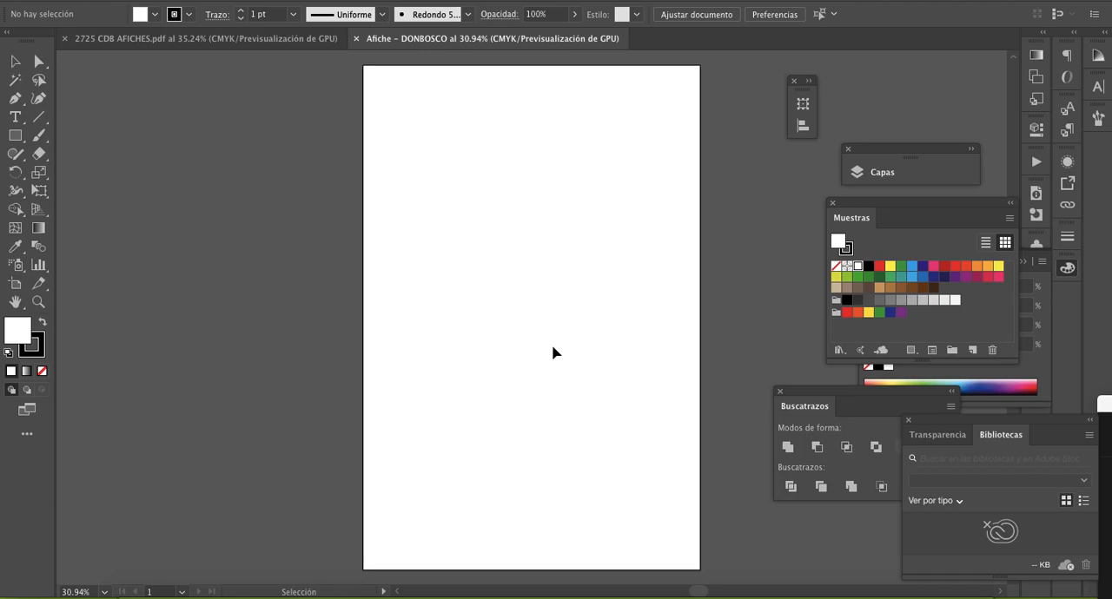
# - Add a second artboard to the document
pyautogui.hscroll(5, 553, 353)
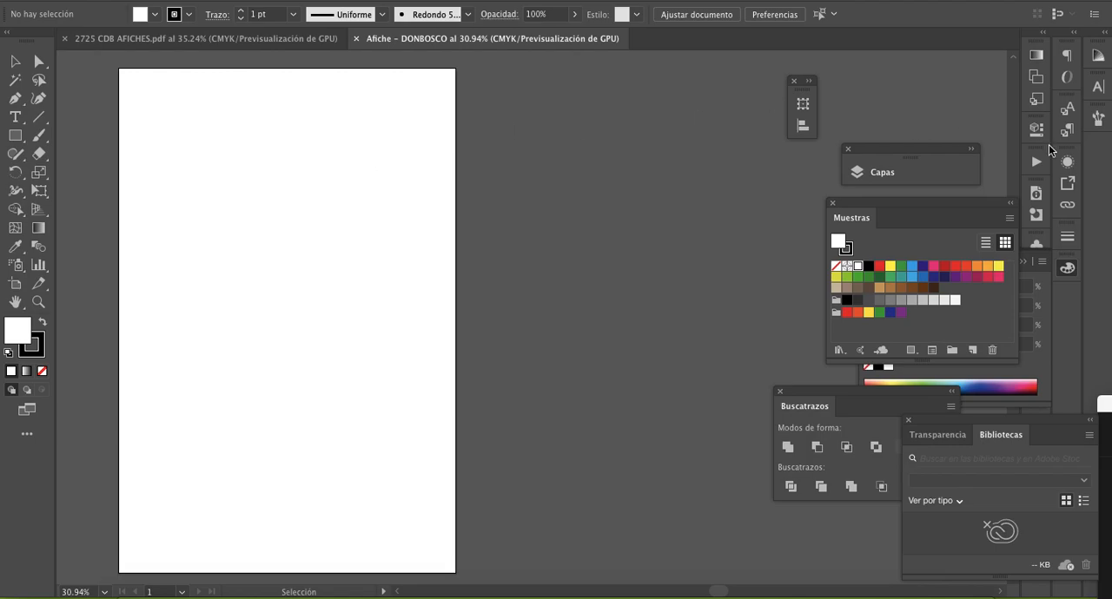
pyautogui.click(1035, 76)
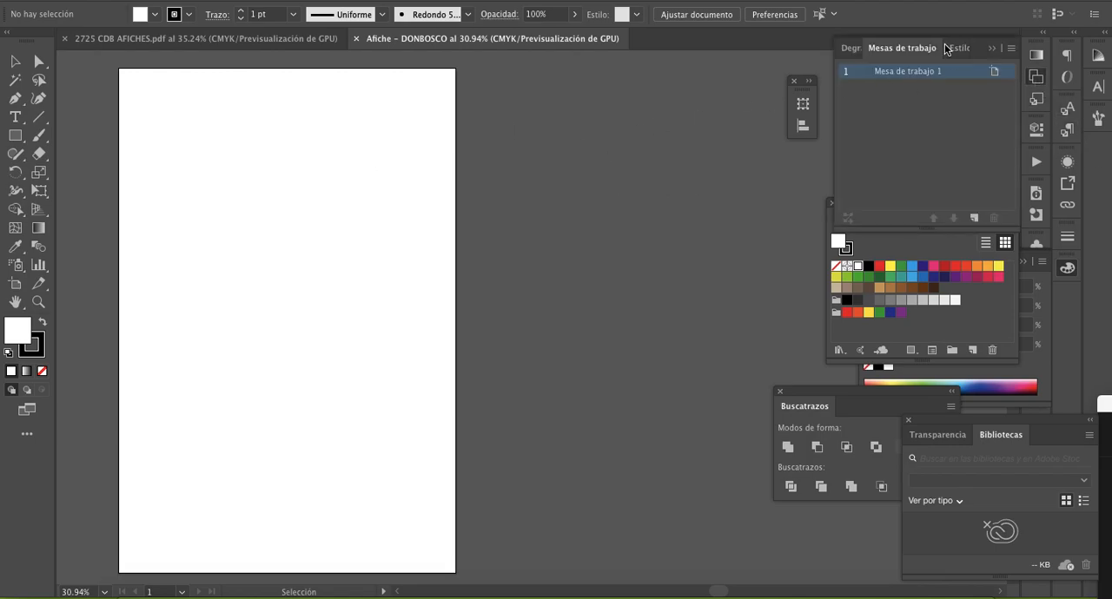
pyautogui.click(973, 217)
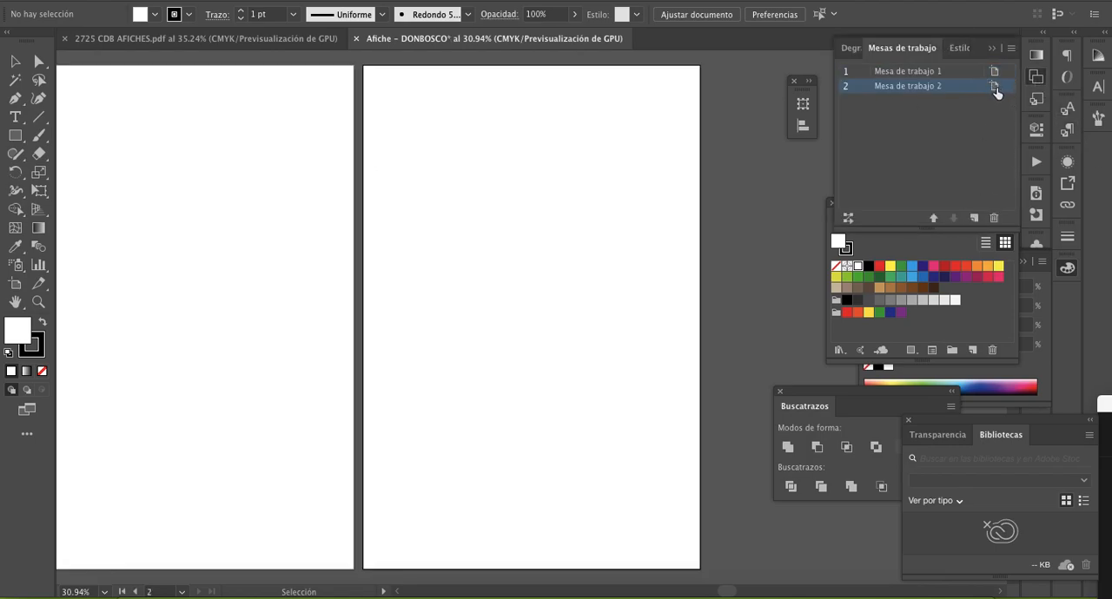
# - Resize the second artboard to 50 cm wide by 35 cm high
pyautogui.click(994, 86)
pyautogui.press('Tab')
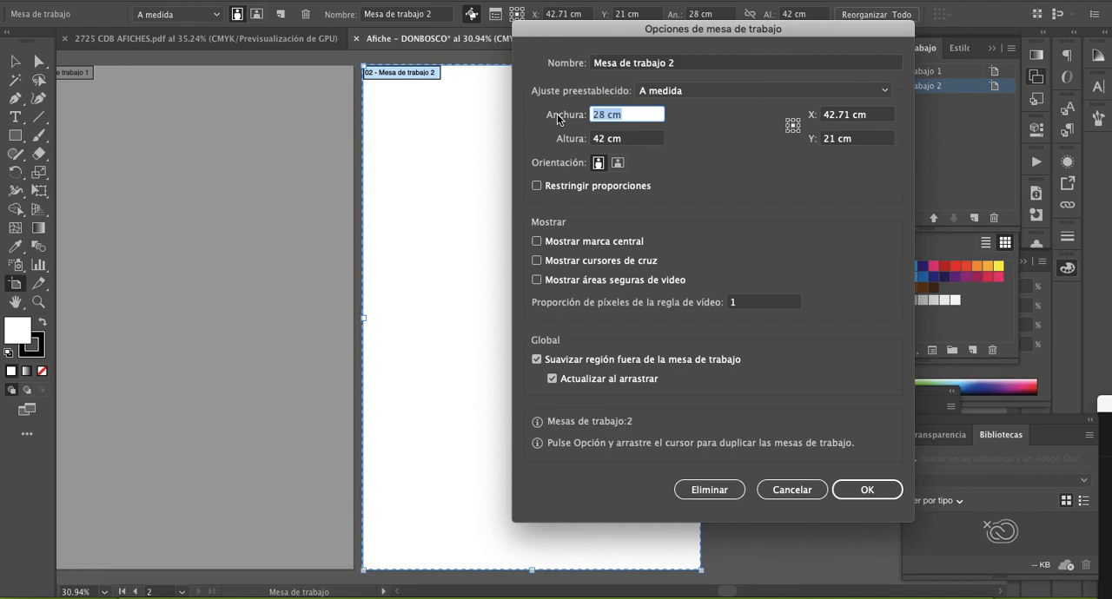
pyautogui.write('50')
pyautogui.press('Tab')
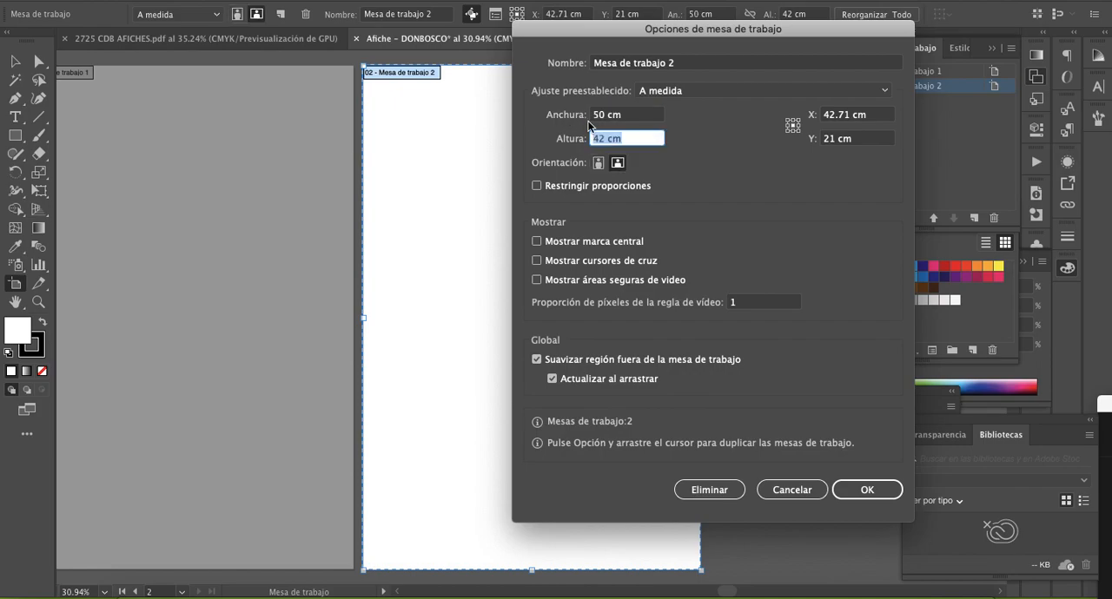
pyautogui.write('35')
pyautogui.click(874, 491)
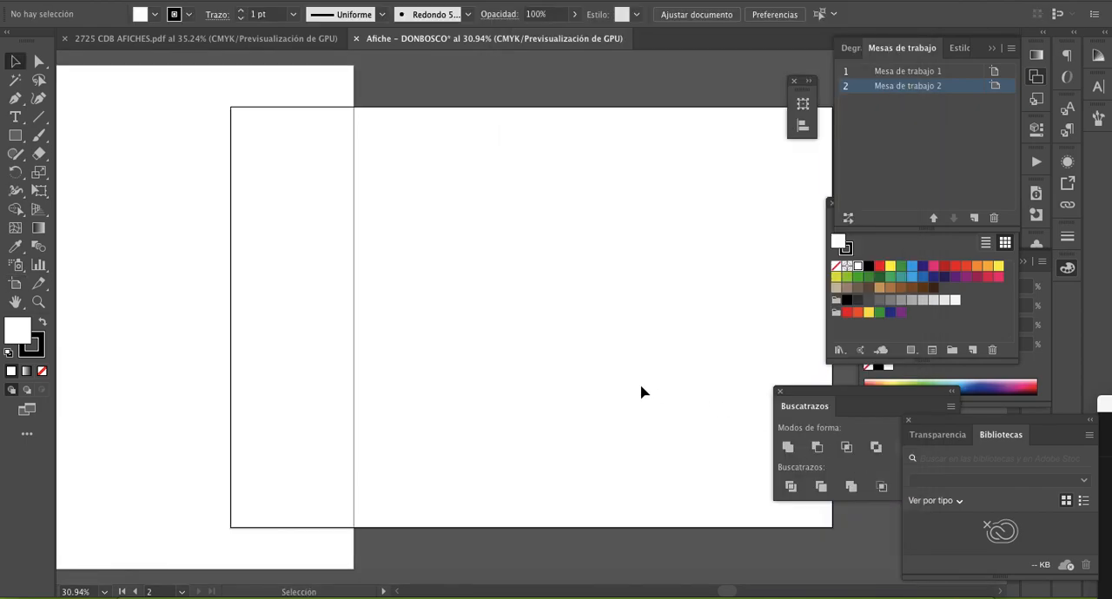
# - Rearrange all artboards in a single row with 1 cm spacing, moving artwork with them
pyautogui.moveTo(646, 385)
pyautogui.mouseDown()
pyautogui.moveTo(542, 379)
pyautogui.moveTo(647, 390)
pyautogui.mouseUp()
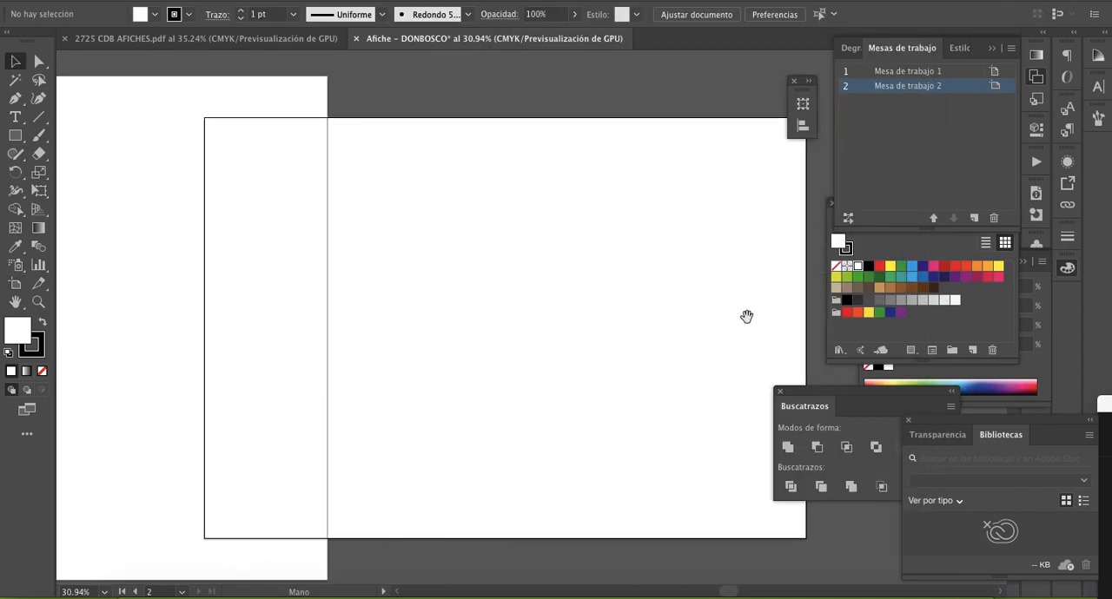
pyautogui.click(1010, 48)
pyautogui.click(866, 165)
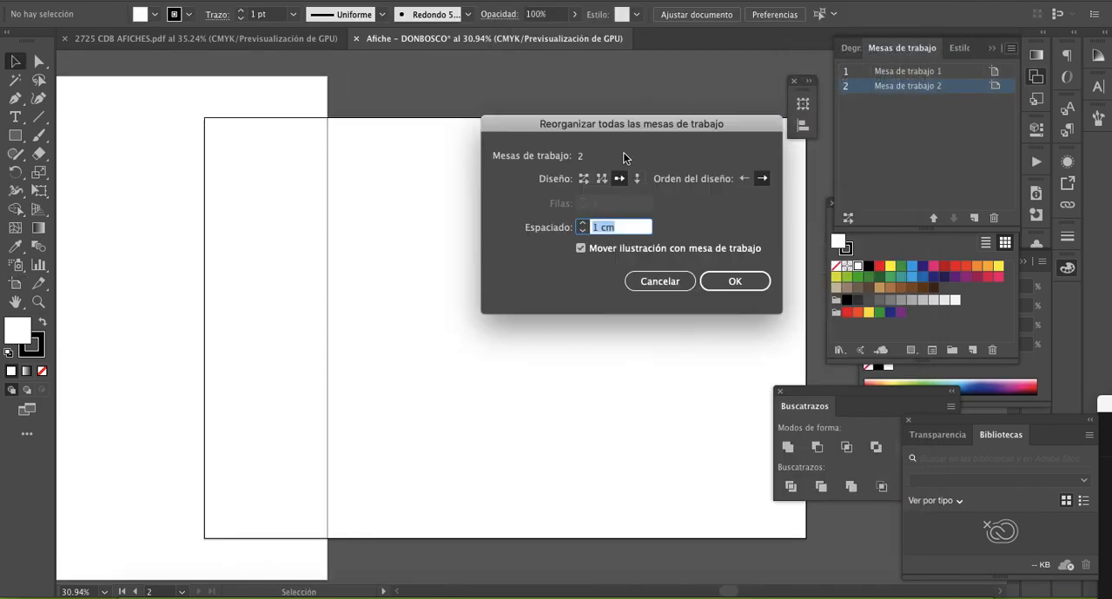
pyautogui.click(743, 286)
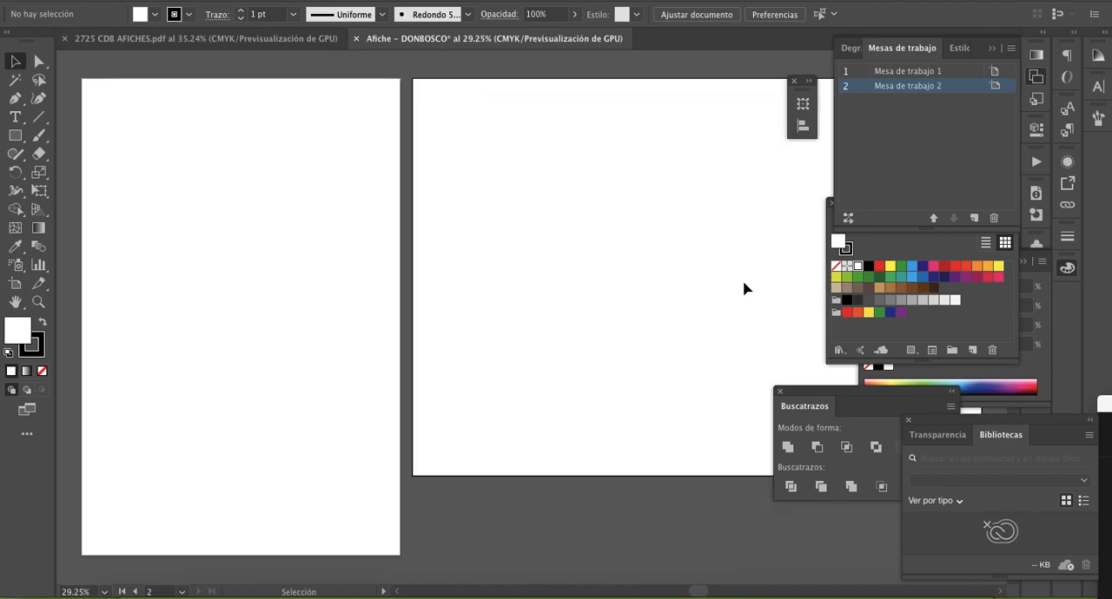
pyautogui.press('z')
pyautogui.moveTo(743, 286); pyautogui.dragTo(643, 268)
pyautogui.keyDown('alt'); pyautogui.click(653, 288); pyautogui.keyUp('alt')
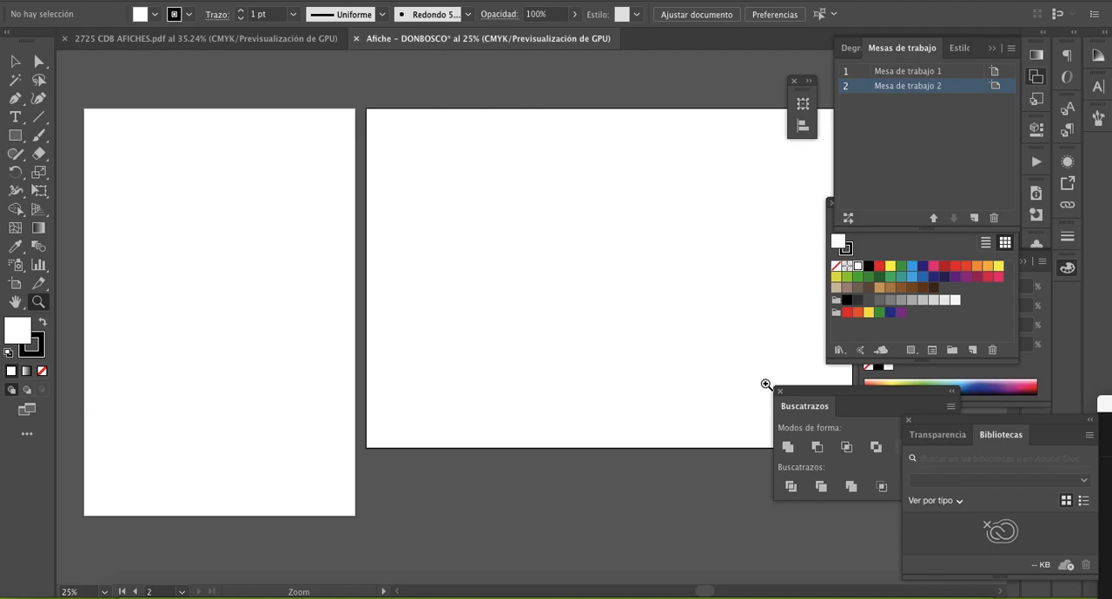
pyautogui.moveTo(493, 260); pyautogui.dragTo(623, 265)
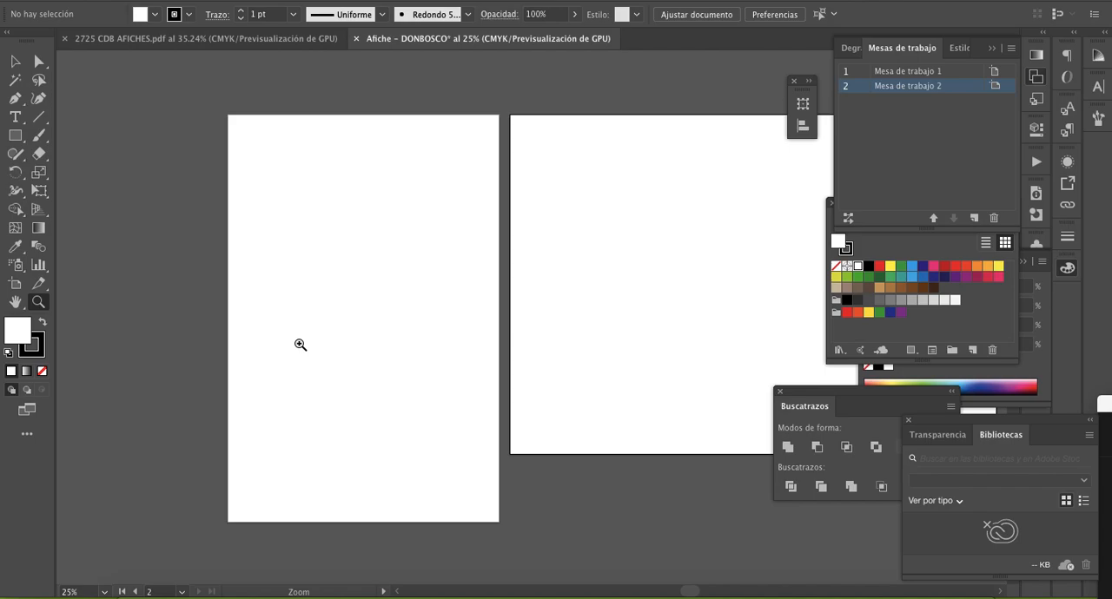
pyautogui.click(447, 295)
pyautogui.press('space')
pyautogui.moveTo(488, 300); pyautogui.dragTo(377, 288)
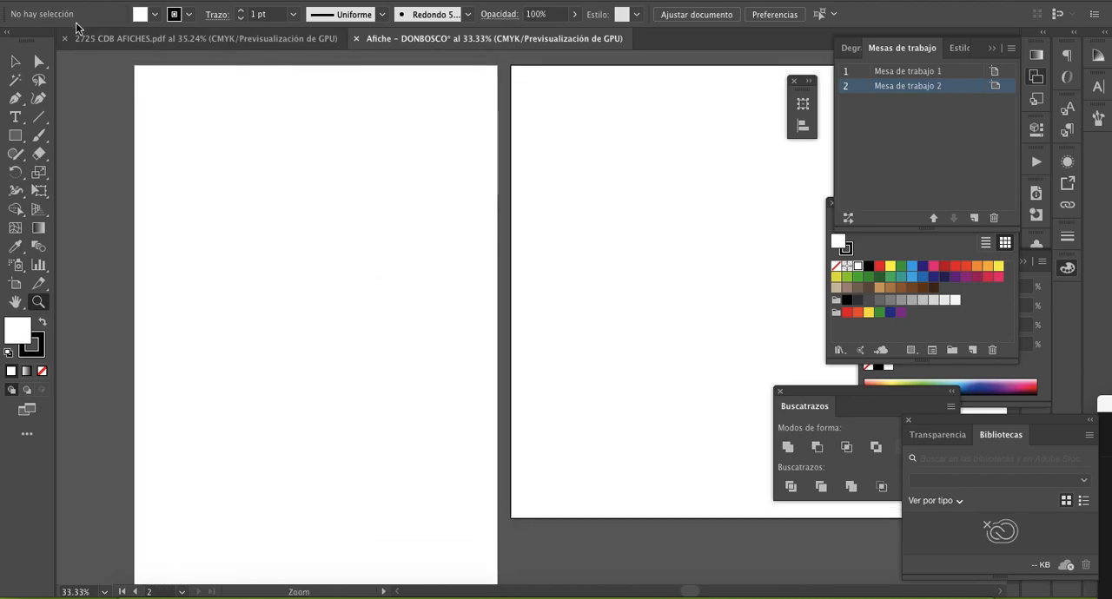
pyautogui.click(15, 62)
pyautogui.hscroll(-3, 363, 196)
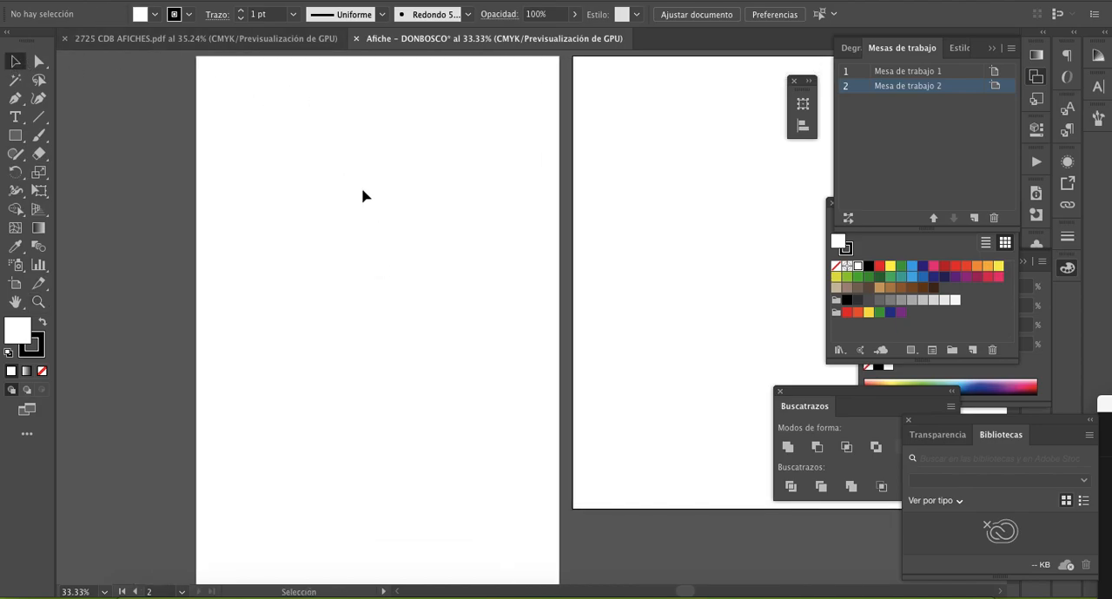
pyautogui.hscroll(-2, 363, 196)
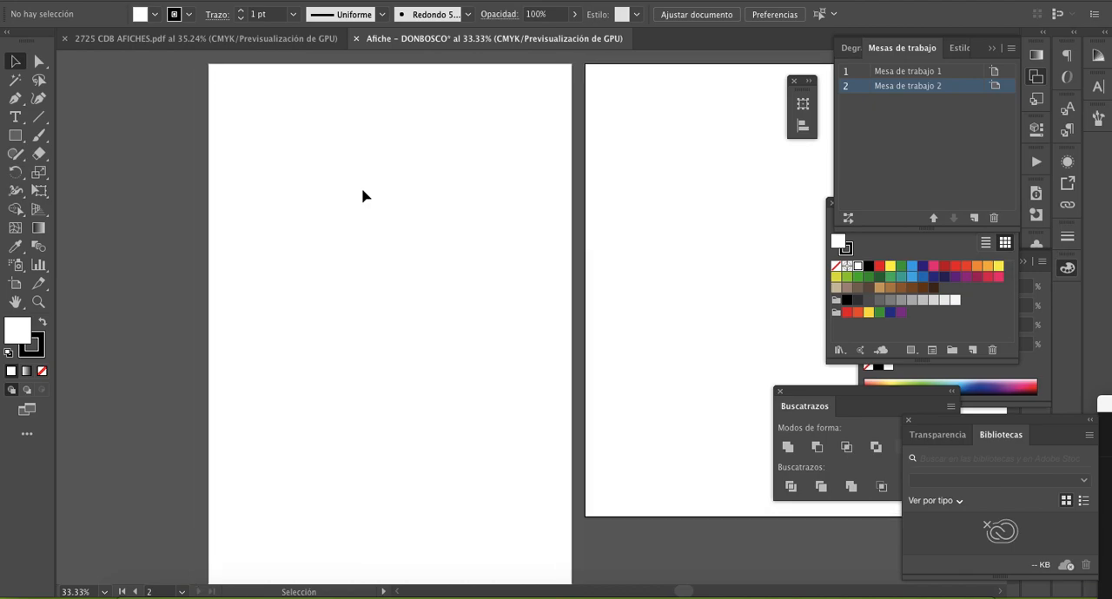
pyautogui.hscroll(-3, 363, 196)
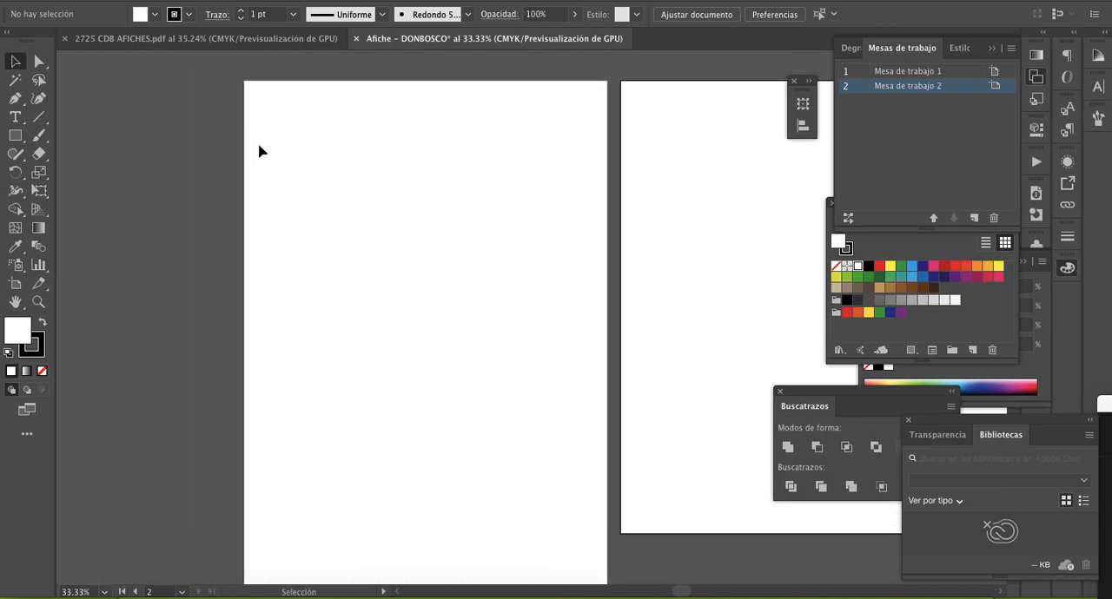
# - Add the text "42 X 28" beside the first artboard's upper edge and enlarge it to about 128 pt
pyautogui.click(15, 117)
pyautogui.click(97, 126)
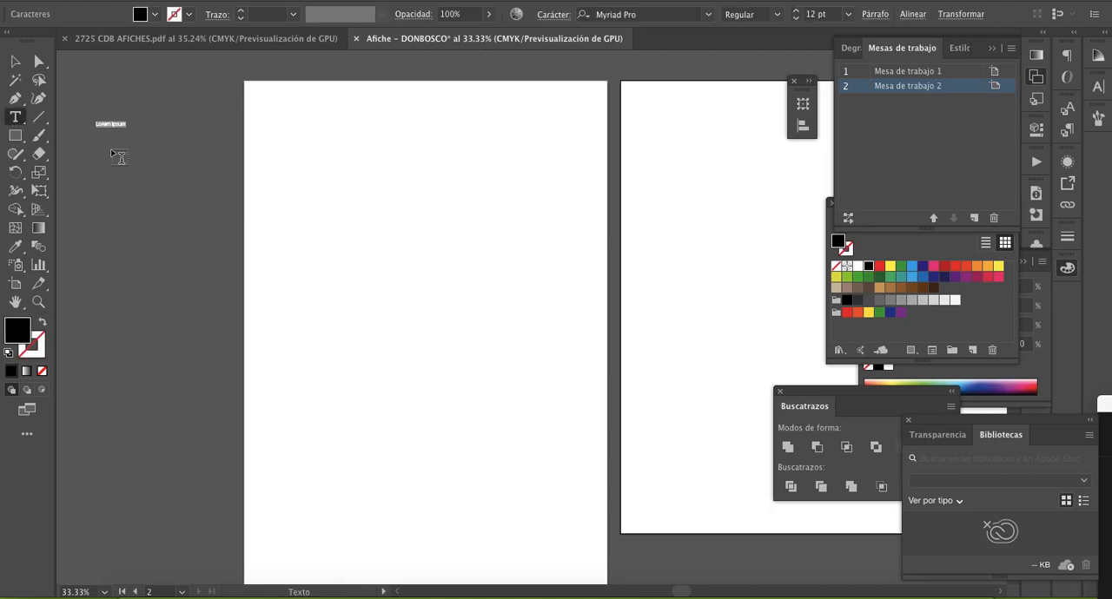
pyautogui.press('BackSpace')
pyautogui.click(15, 61)
pyautogui.click(106, 124)
pyautogui.moveTo(113, 131); pyautogui.dragTo(297, 250)
pyautogui.moveTo(235, 167); pyautogui.dragTo(199, 152)
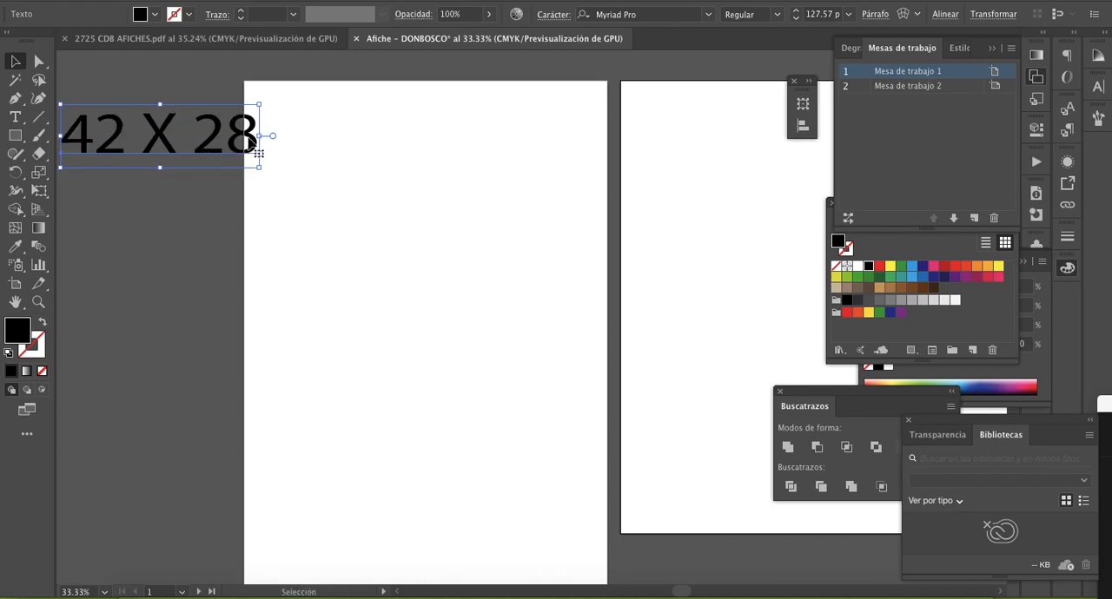
# - Add a second line reading "40x26" below the "42 X 28" text
pyautogui.doubleClick(251, 137)
pyautogui.press('Return')
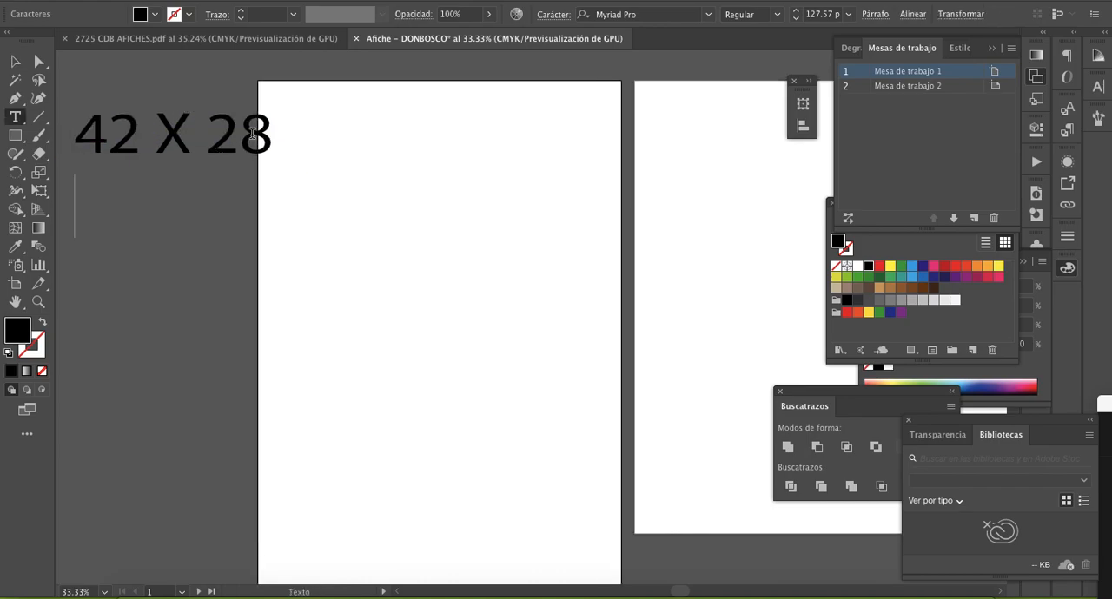
pyautogui.hscroll(-3, 252, 134)
pyautogui.scroll(1, 252, 133)
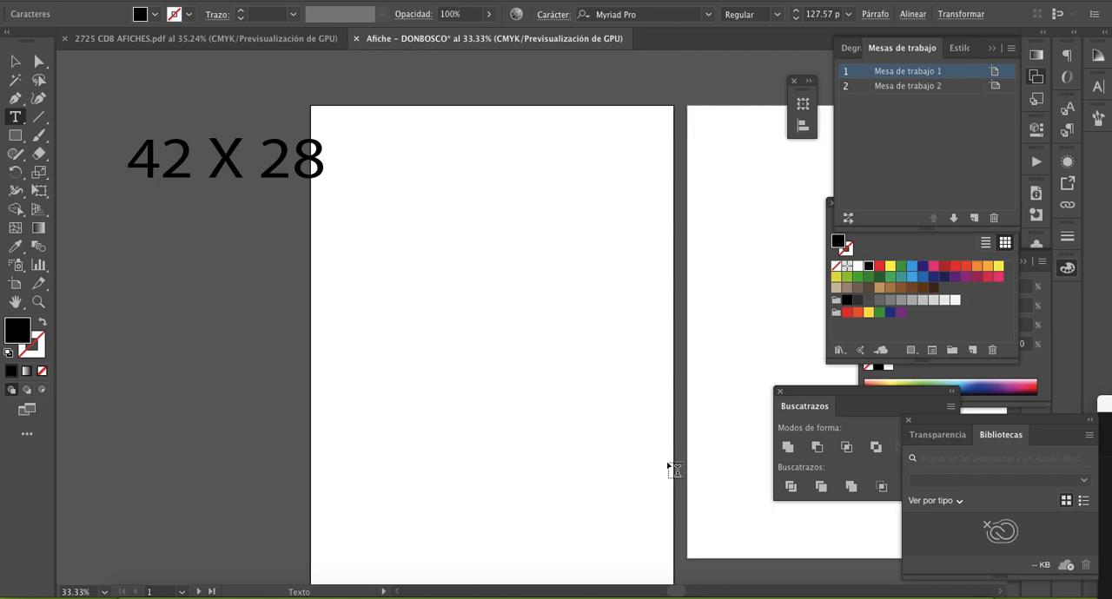
pyautogui.write('26')
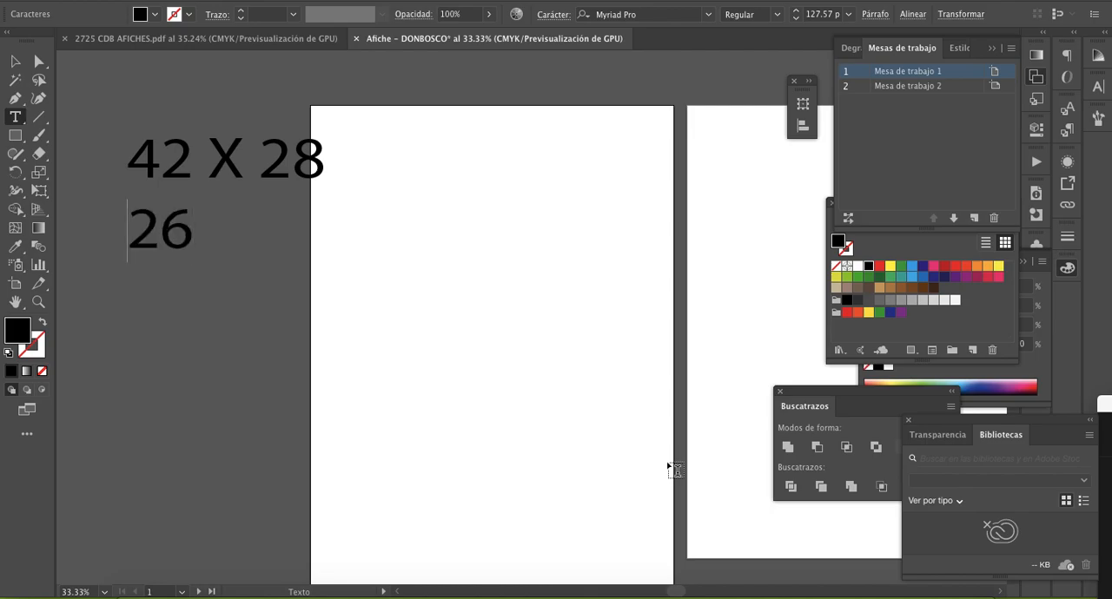
pyautogui.write('x')
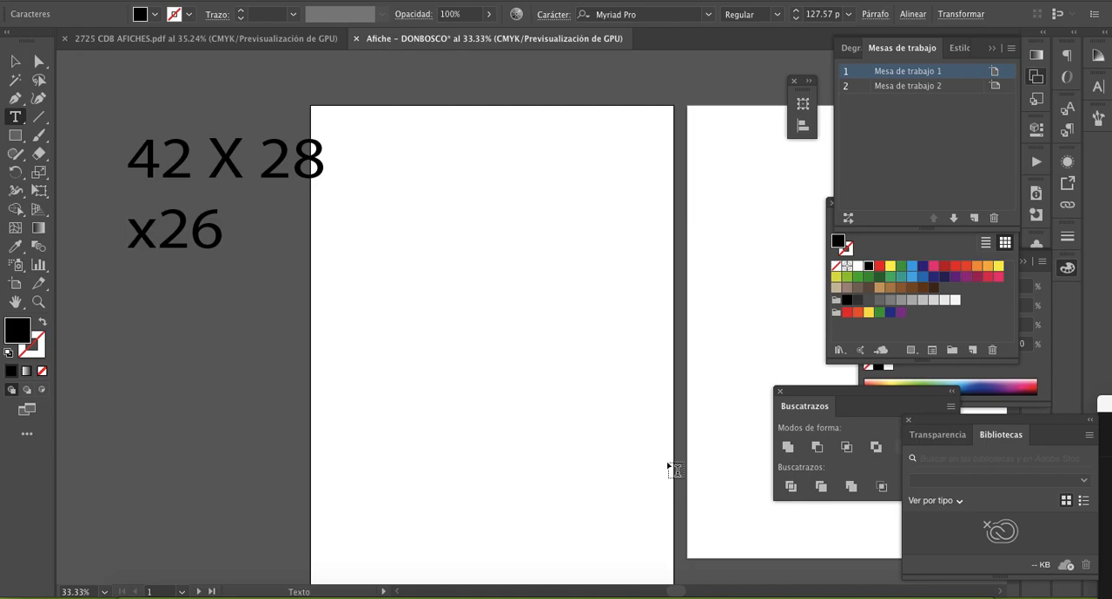
pyautogui.write('40')
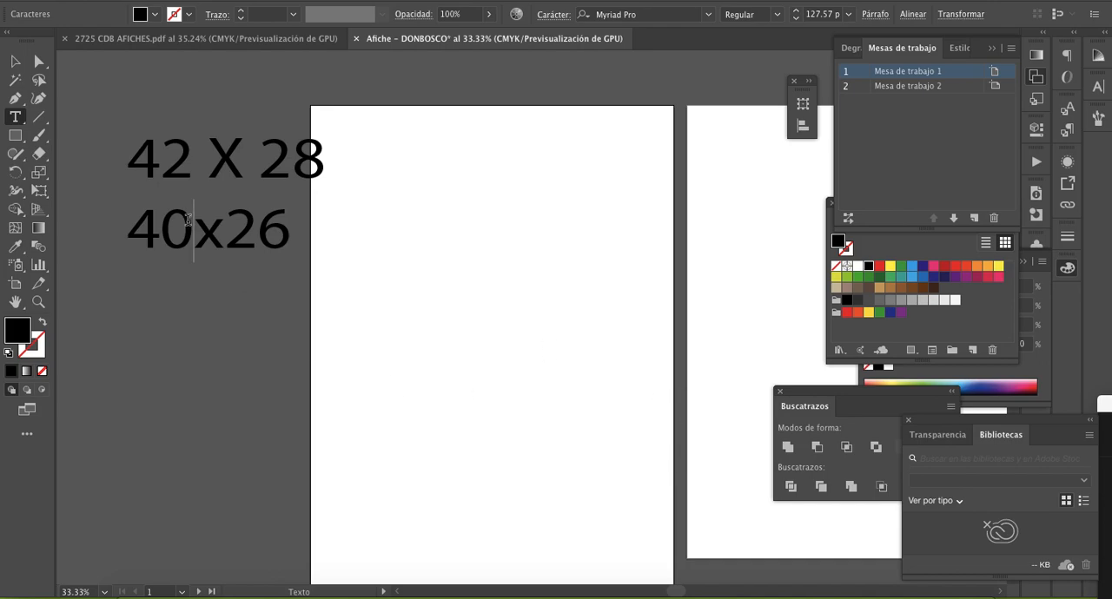
pyautogui.click(15, 135)
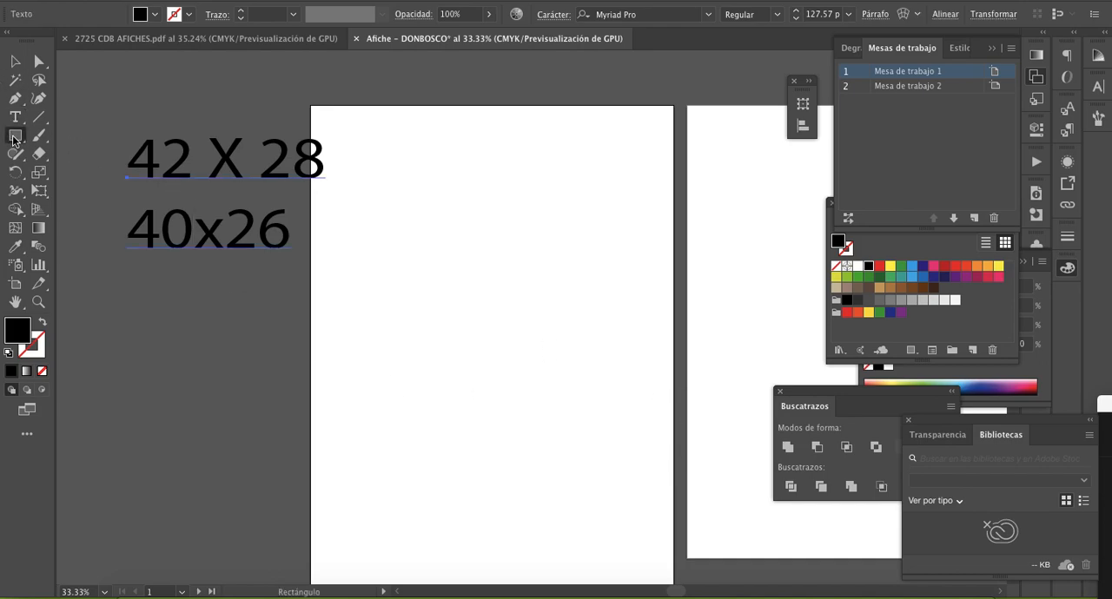
pyautogui.click(41, 371)
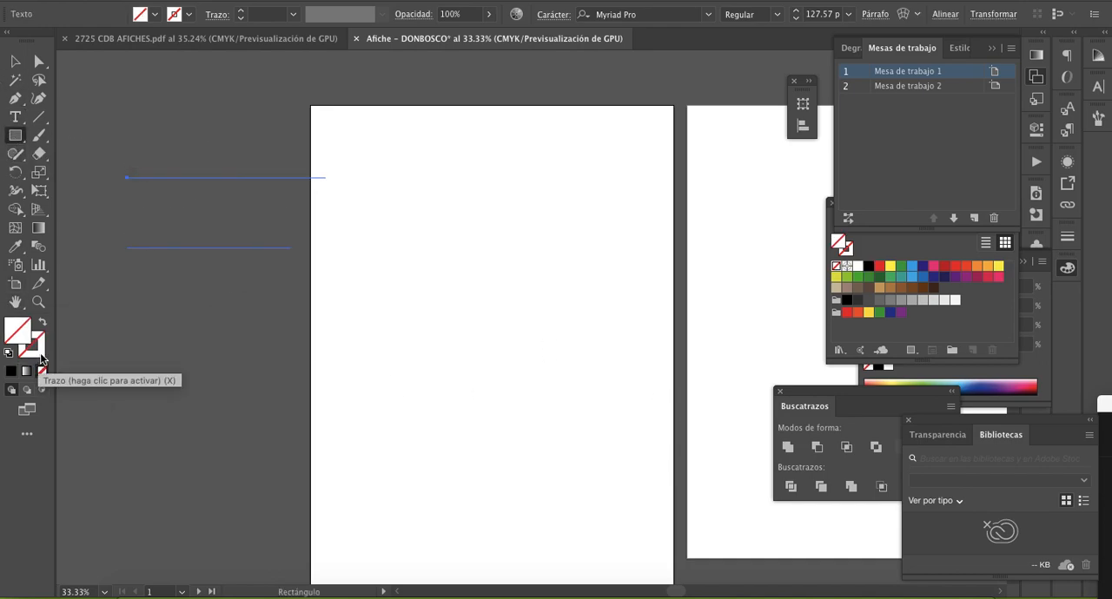
pyautogui.click(34, 351)
pyautogui.hotkey('ctrl', 'z')
# - Create a rectangle 26 cm wide by 40 cm high on the first artboard, with no fill and no stroke
pyautogui.click(15, 61)
pyautogui.click(167, 365)
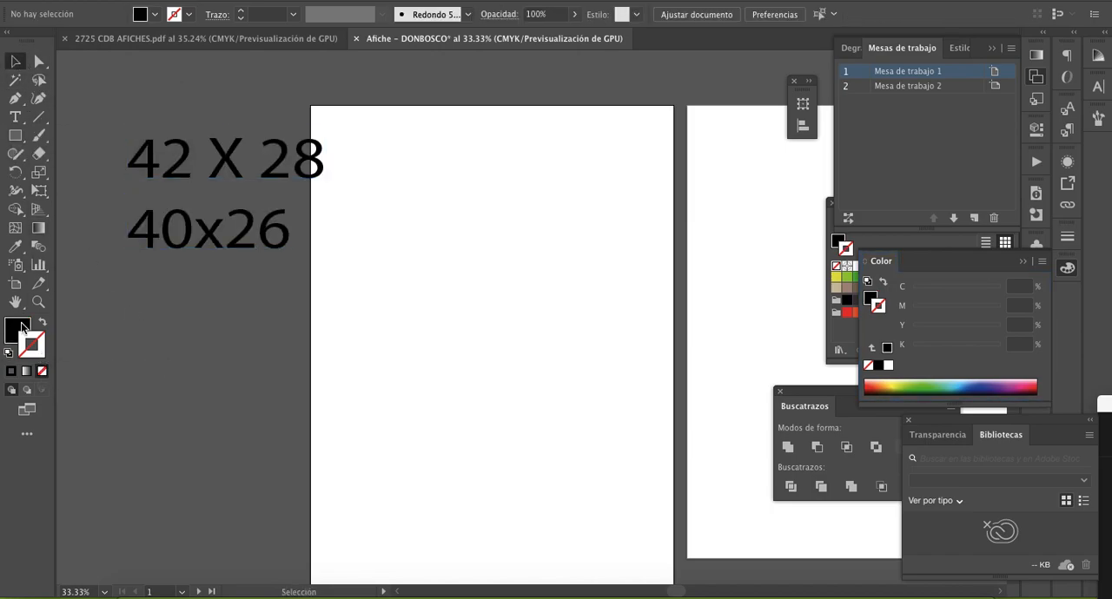
pyautogui.click(41, 372)
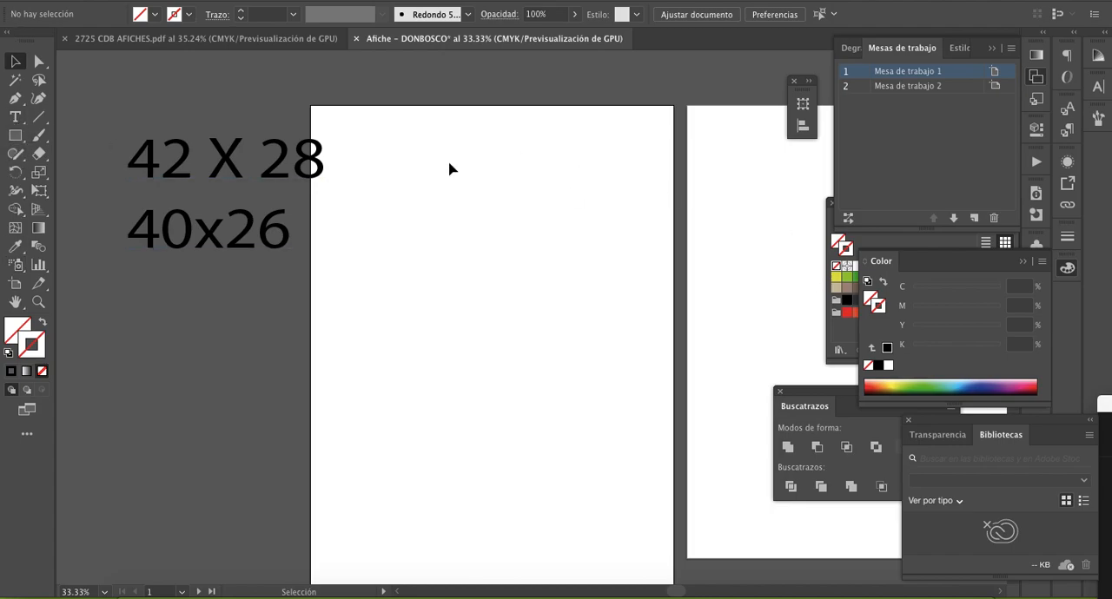
pyautogui.click(15, 136)
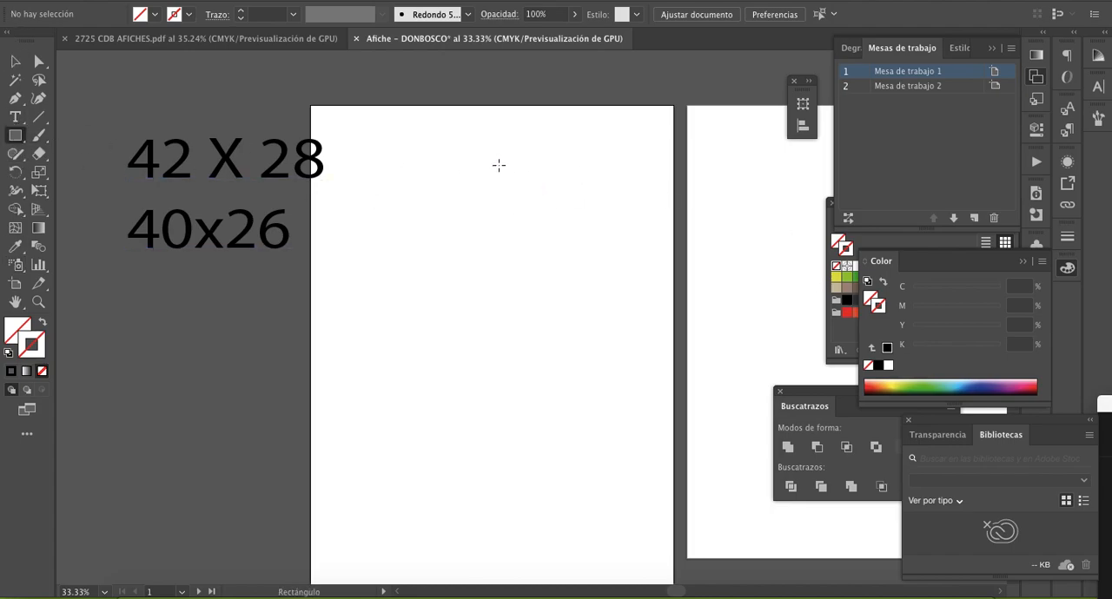
pyautogui.click(499, 165)
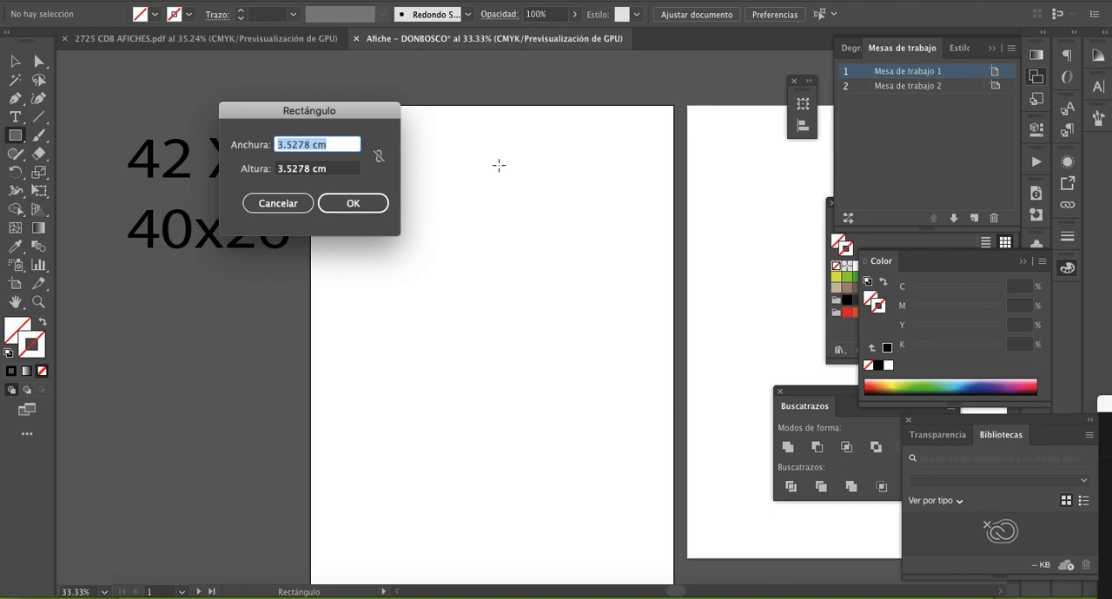
pyautogui.write('26')
pyautogui.press('Tab')
pyautogui.write('4')
pyautogui.click(350, 205)
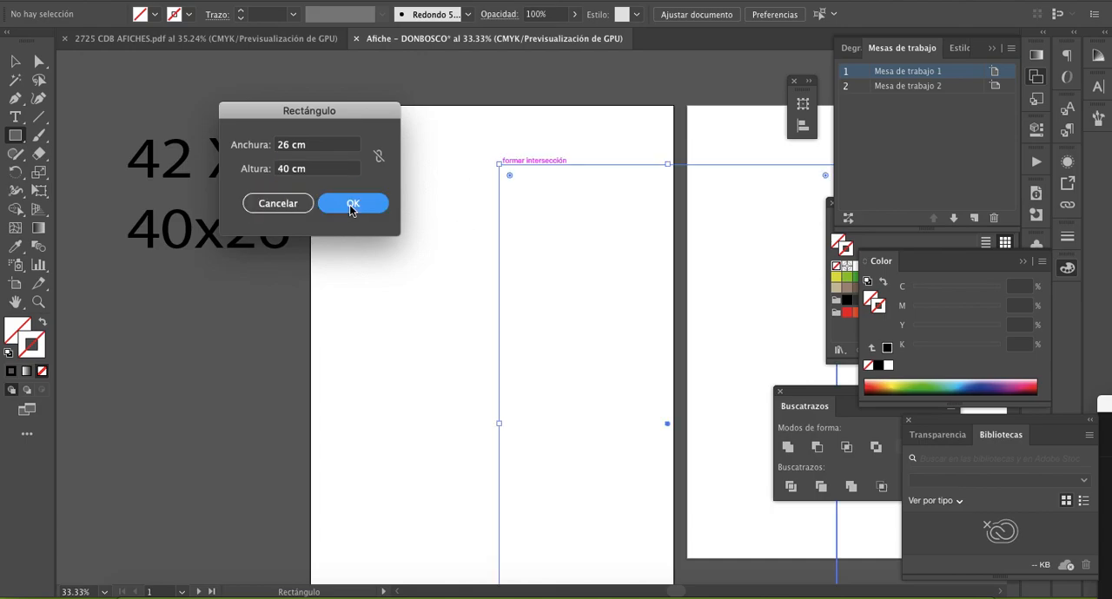
# - Give the 26 × 40 cm rectangle a red stroke
pyautogui.click(15, 62)
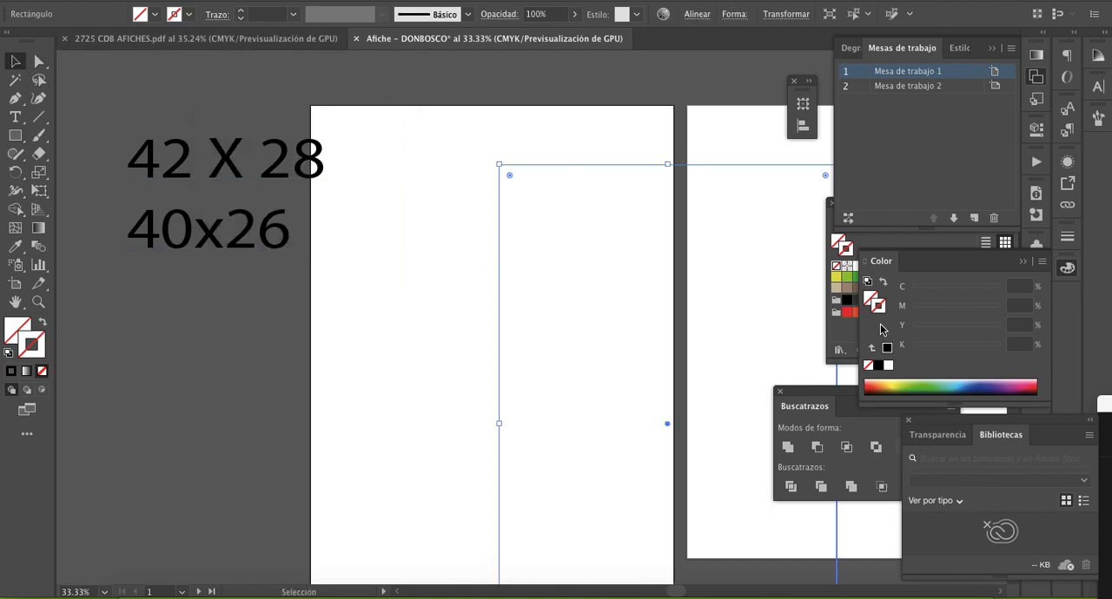
pyautogui.click(854, 329)
pyautogui.click(879, 265)
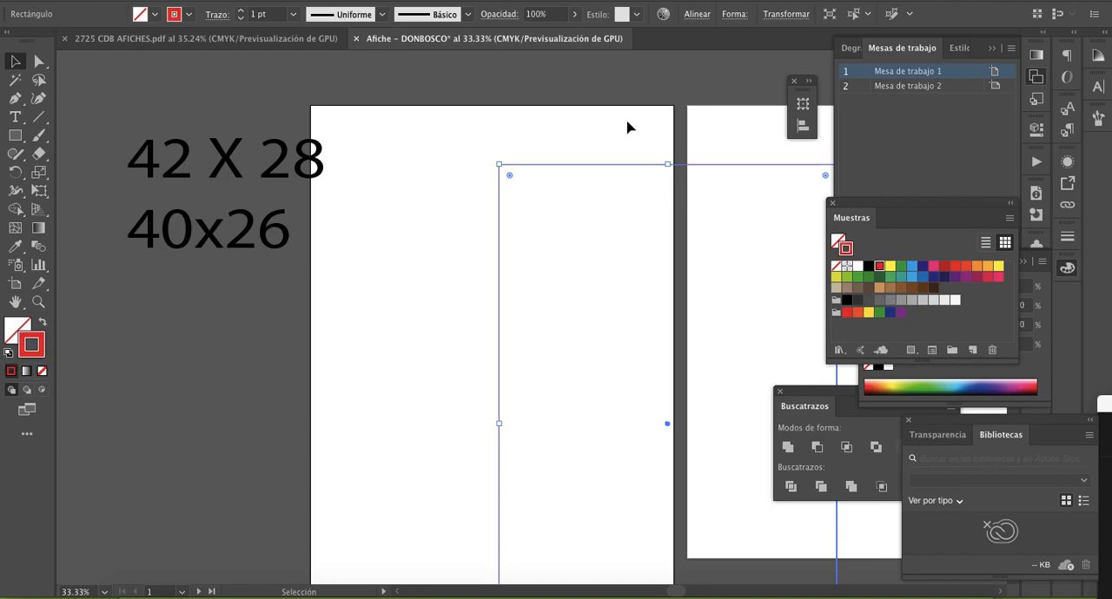
# - Move the red rectangle onto the first artboard so that it is centred with an even margin on all sides
pyautogui.moveTo(705, 164)
pyautogui.mouseDown()
pyautogui.moveTo(583, 151)
pyautogui.moveTo(509, 127)
pyautogui.moveTo(526, 123)
pyautogui.mouseUp()
pyautogui.click(560, 104)
pyautogui.hscroll(1, 560, 103)
pyautogui.hscroll(2, 560, 103)
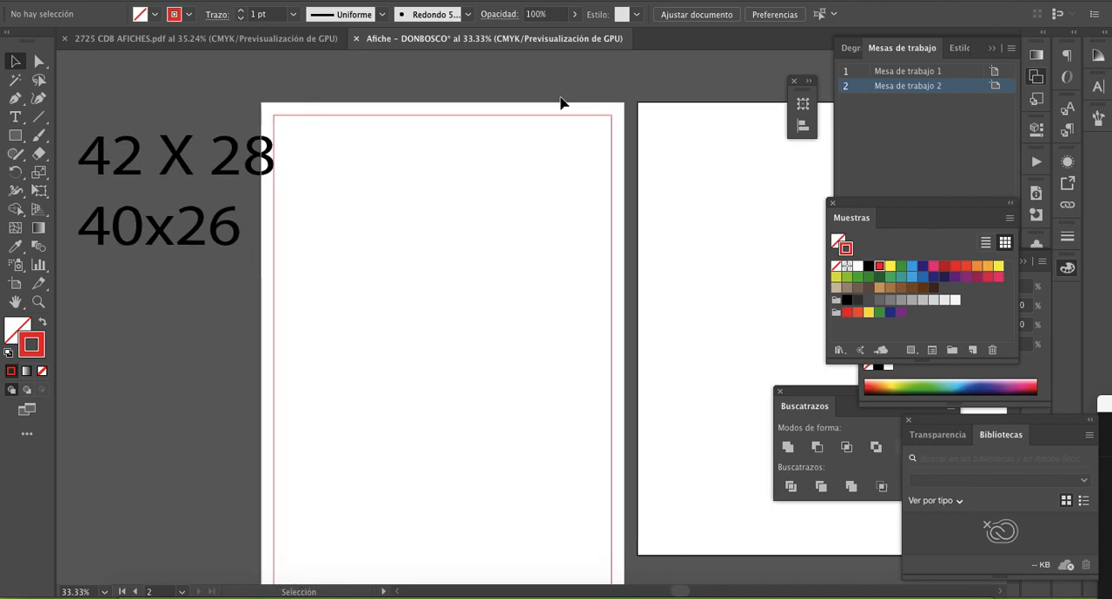
pyautogui.click(557, 113)
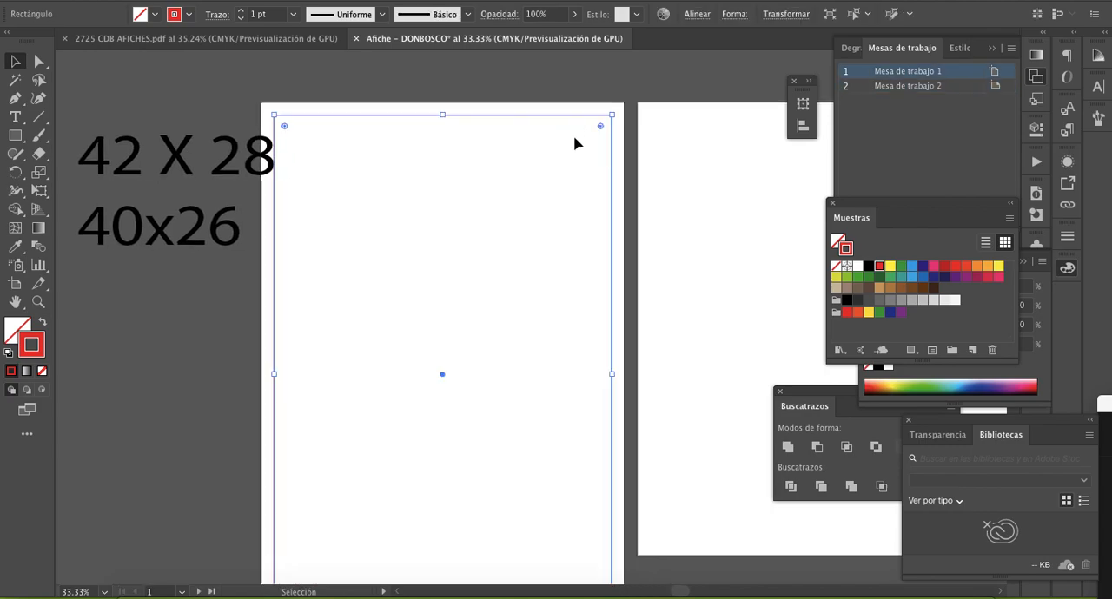
pyautogui.click(696, 14)
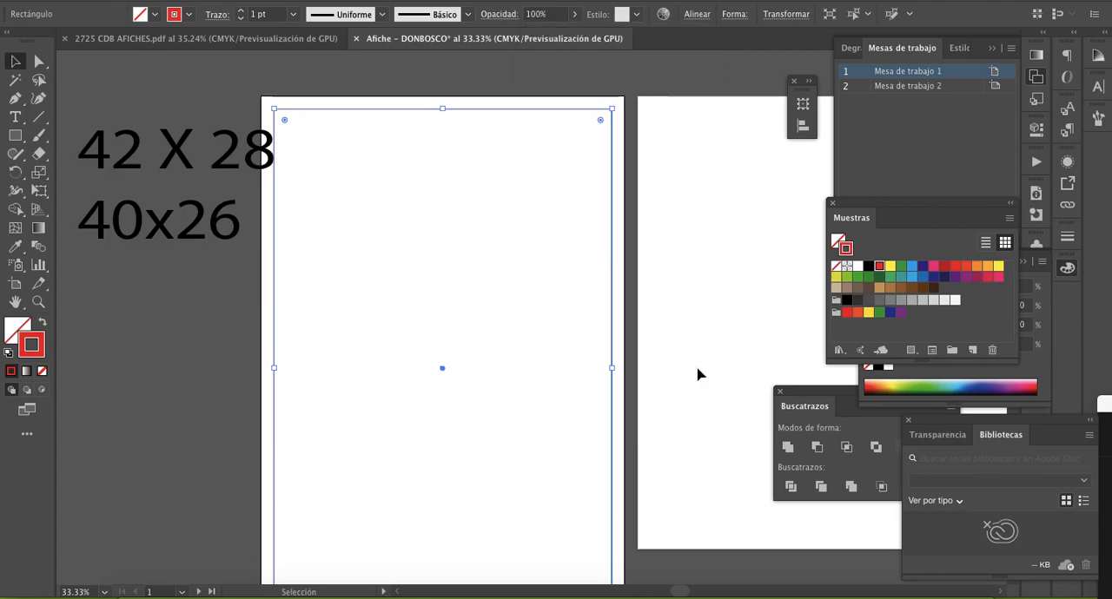
pyautogui.scroll(-3, 697, 375)
pyautogui.scroll(2, 698, 374)
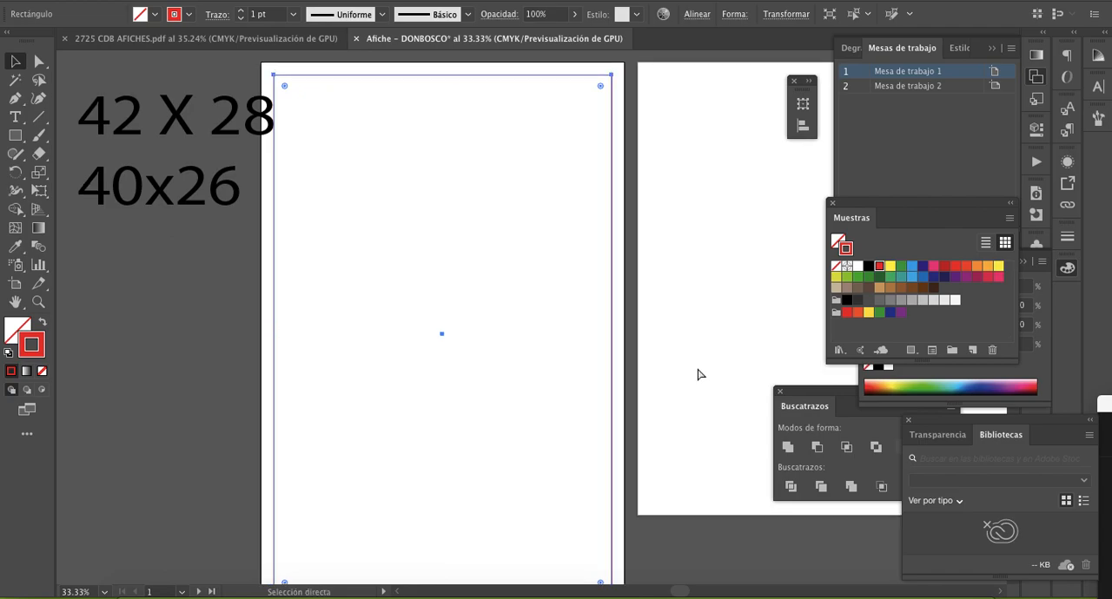
pyautogui.click(697, 375)
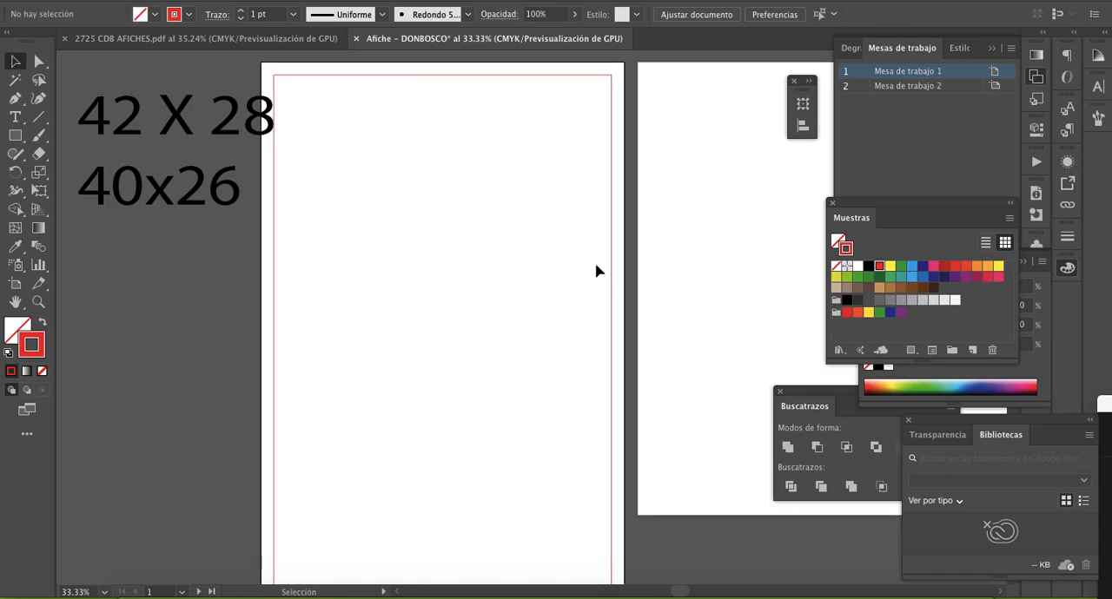
pyautogui.scroll(1, 663, 331)
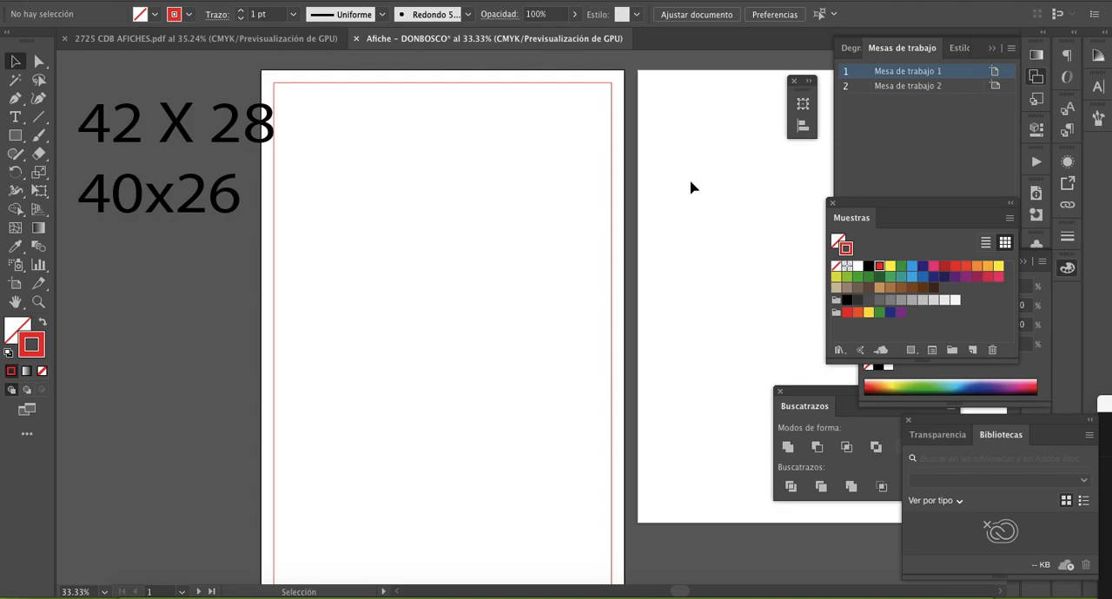
# - Copy the first hand-washing poster from 2725 CDB AFICHES.pdf into Afiche - DONBOSCO, placing it at the first artboard's upper-left corner
pyautogui.click(300, 39)
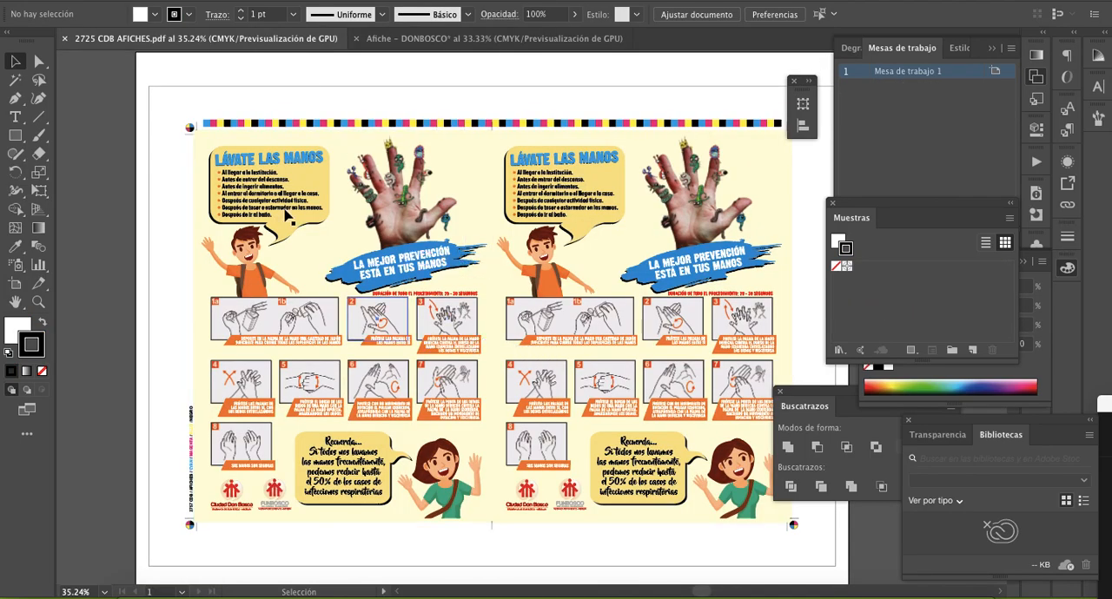
pyautogui.moveTo(177, 142); pyautogui.dragTo(207, 144)
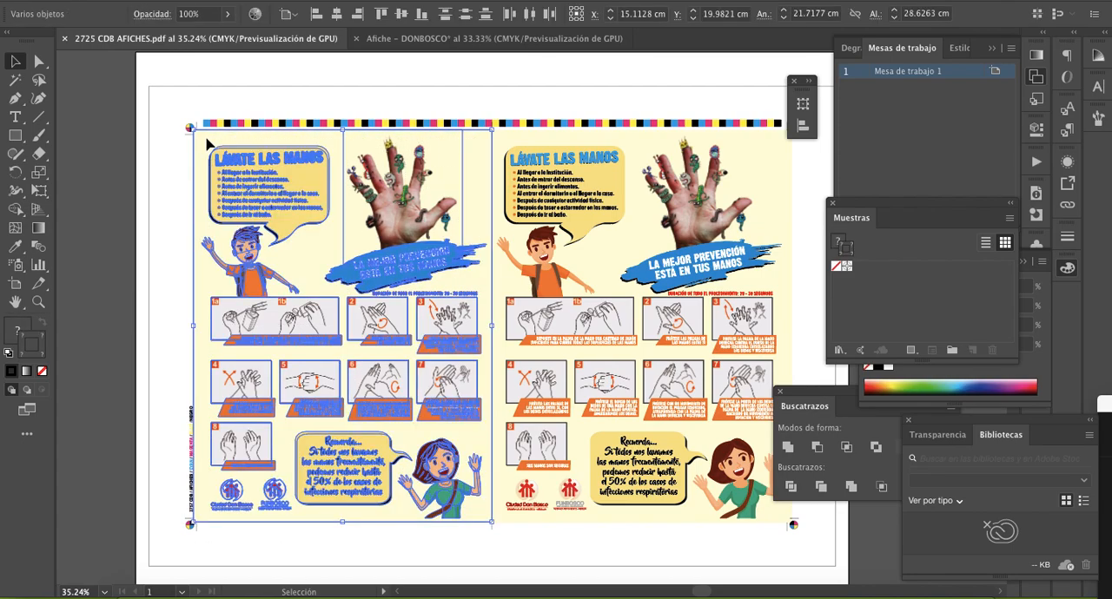
pyautogui.click(564, 38)
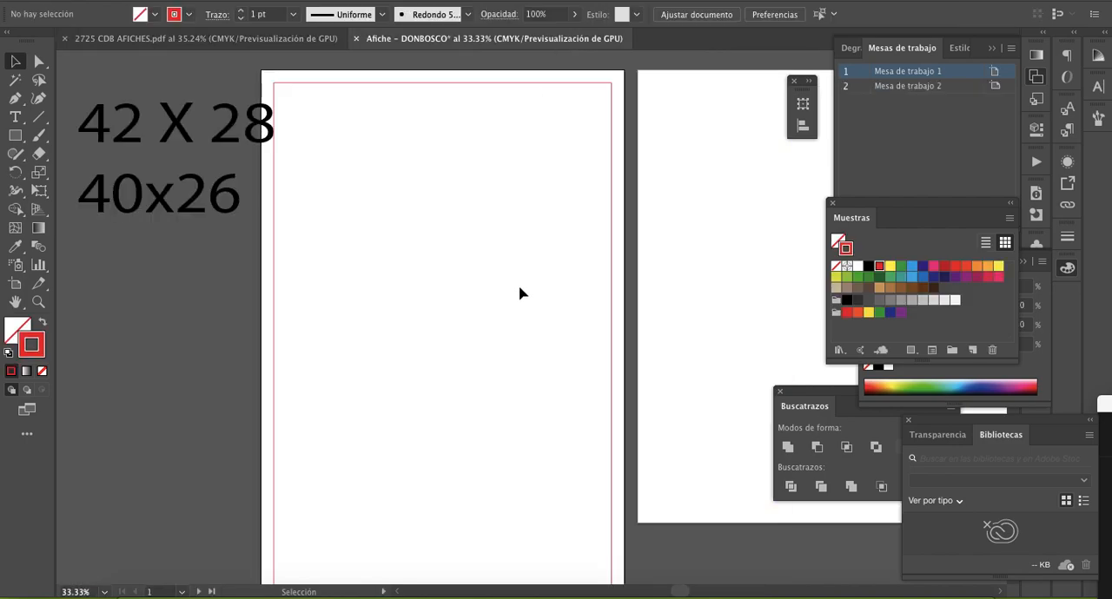
pyautogui.hotkey('ctrl', 'v')
pyautogui.moveTo(456, 185); pyautogui.dragTo(326, 125)
pyautogui.scroll(-5, 451, 304)
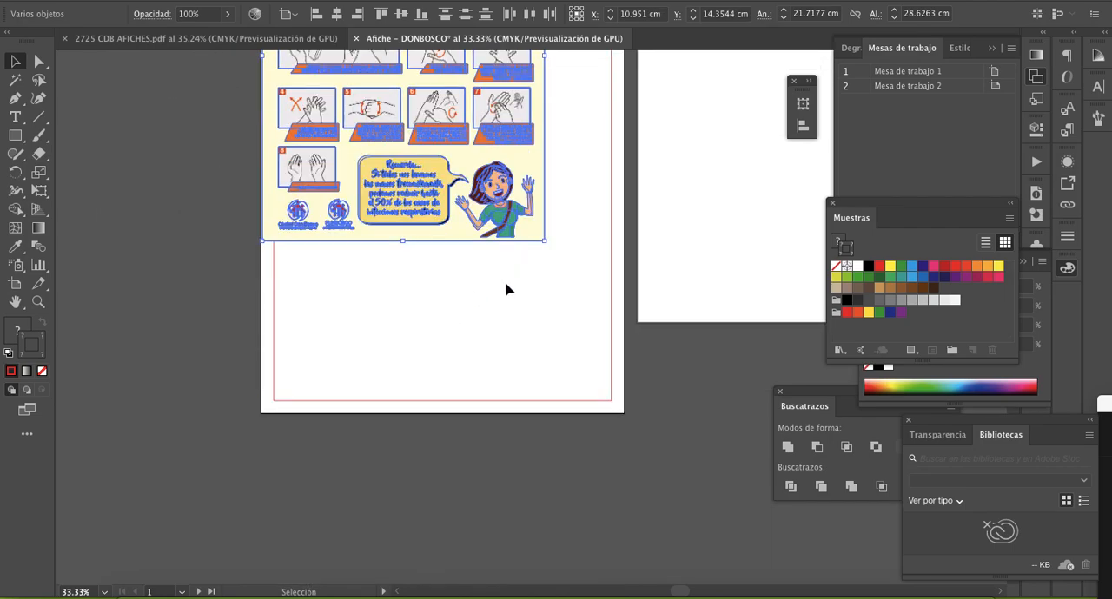
# - Enlarge and stretch the pasted poster to cover the whole first artboard, about 27.9 cm wide by 42 cm high
pyautogui.moveTo(545, 244); pyautogui.dragTo(620, 393)
pyautogui.press('Left')
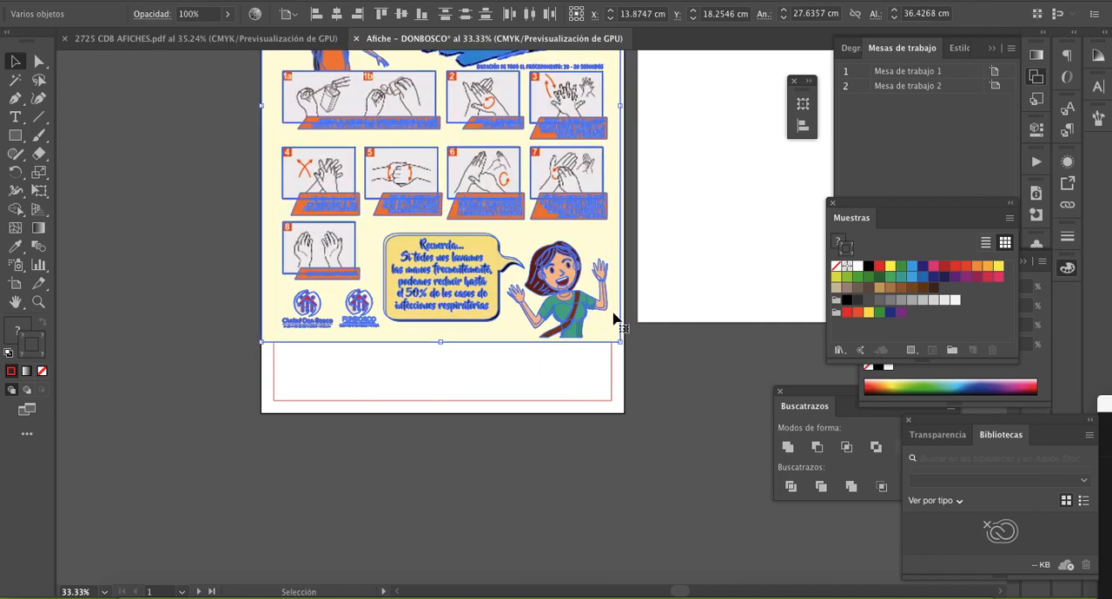
pyautogui.moveTo(622, 346); pyautogui.dragTo(626, 352)
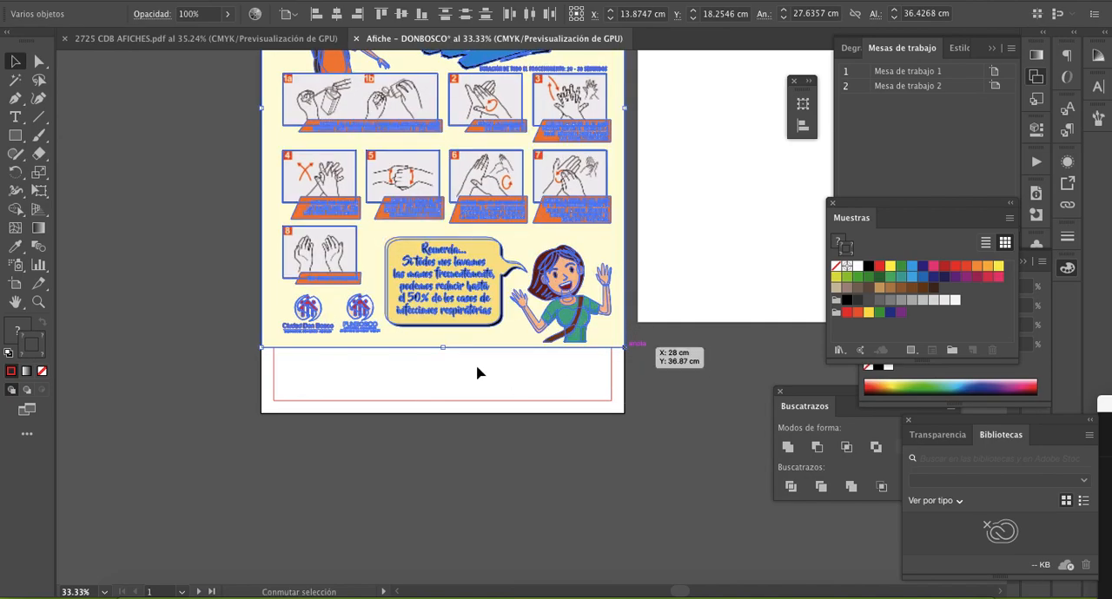
pyautogui.moveTo(441, 352); pyautogui.dragTo(442, 420)
pyautogui.scroll(4, 458, 356)
pyautogui.scroll(3, 458, 356)
pyautogui.click(701, 304)
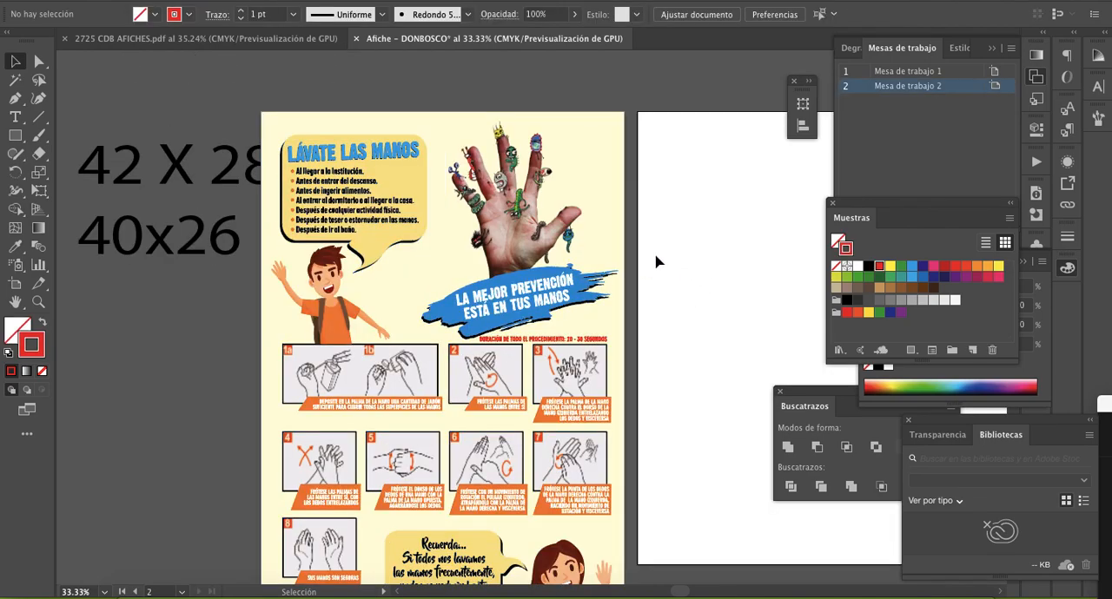
# - Move the dimension text away from the poster so that it sits entirely outside the first artboard
pyautogui.press('z')
pyautogui.keyDown('alt'); pyautogui.click(537, 339); pyautogui.keyUp('alt')
pyautogui.moveTo(532, 345); pyautogui.dragTo(556, 301)
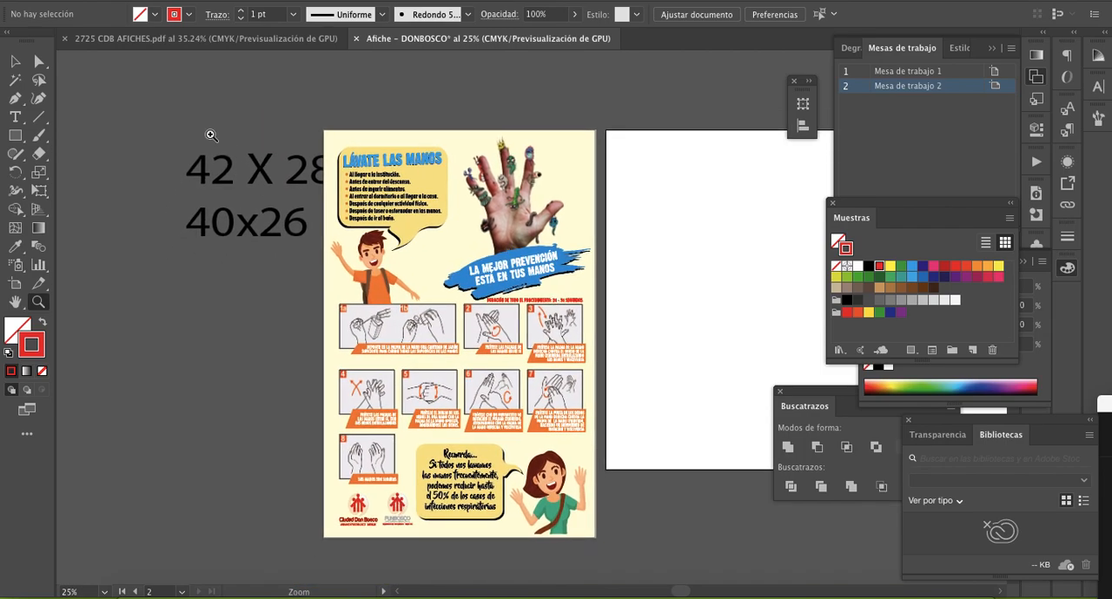
pyautogui.press('v')
pyautogui.click(224, 165)
pyautogui.moveTo(224, 165); pyautogui.dragTo(153, 141)
# - Select all the poster's objects on the first artboard and group them
pyautogui.click(405, 173)
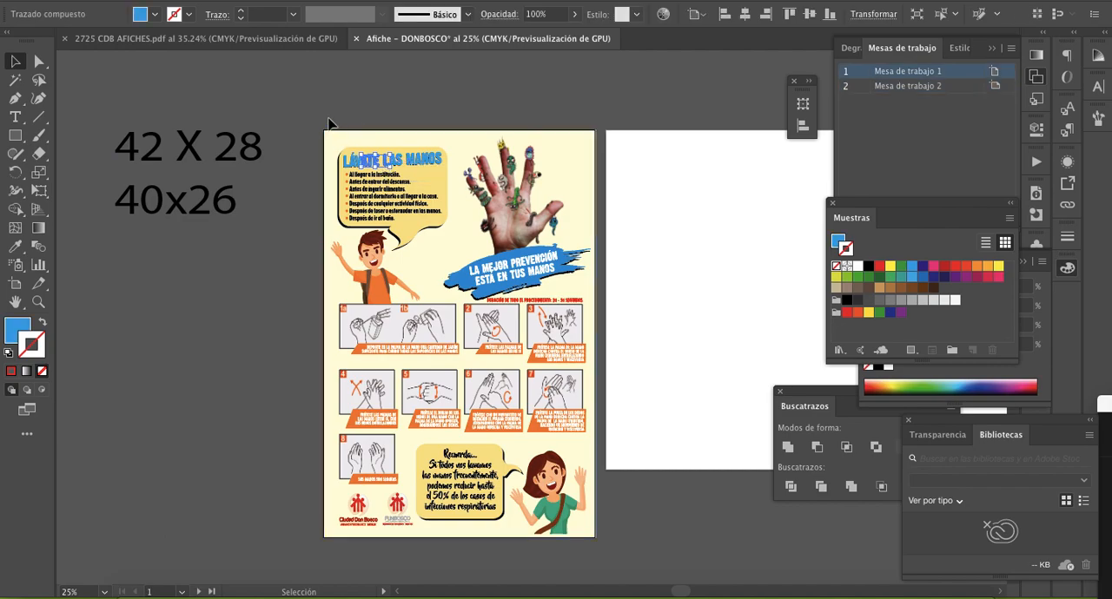
pyautogui.moveTo(419, 327); pyautogui.dragTo(639, 562)
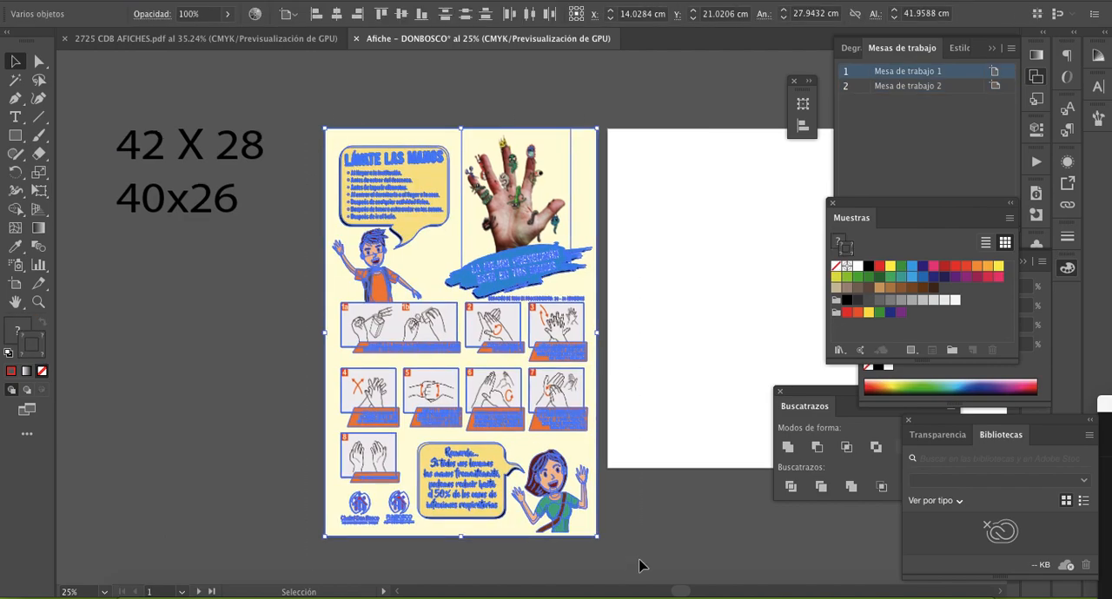
pyautogui.hotkey('ctrl', 'g')
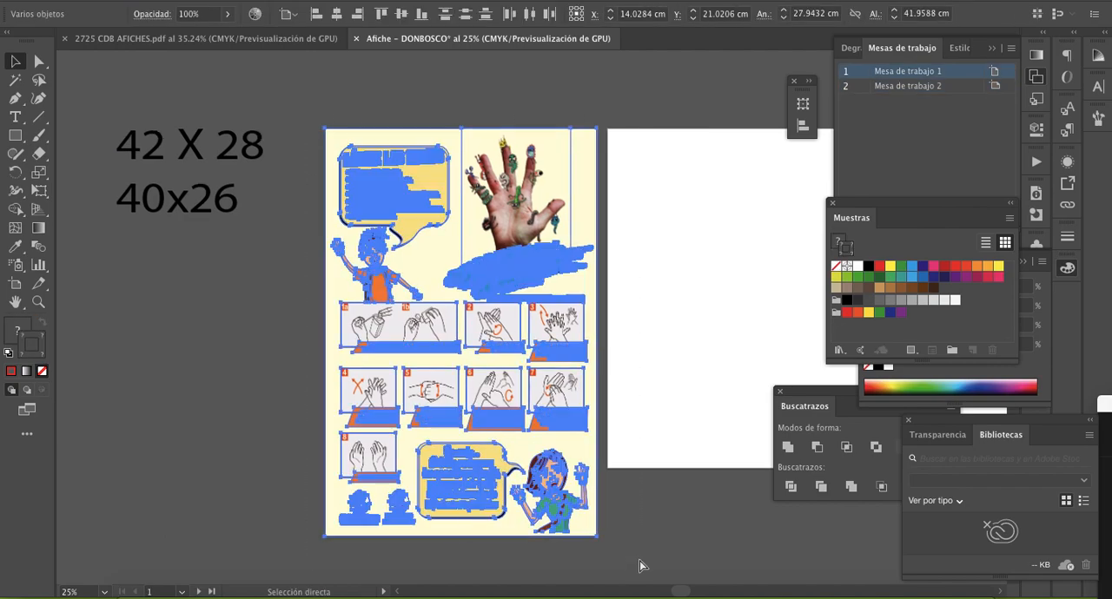
# - Resize the poster group to fit the red frame on the first artboard, about 25.7 cm wide by 40 cm high
pyautogui.moveTo(599, 128); pyautogui.dragTo(586, 146)
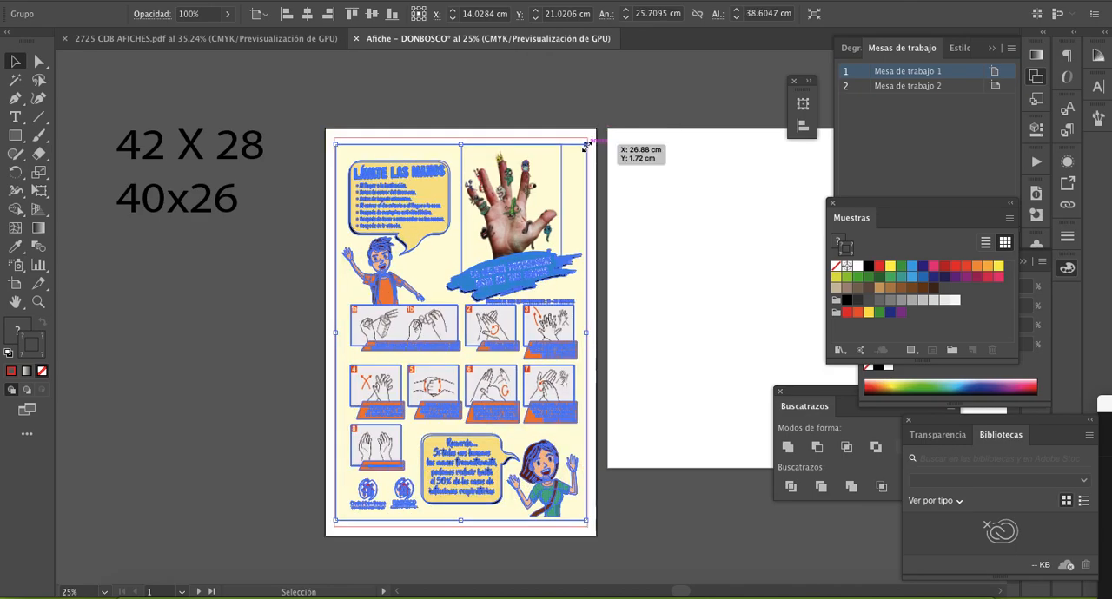
pyautogui.moveTo(463, 146); pyautogui.dragTo(463, 138)
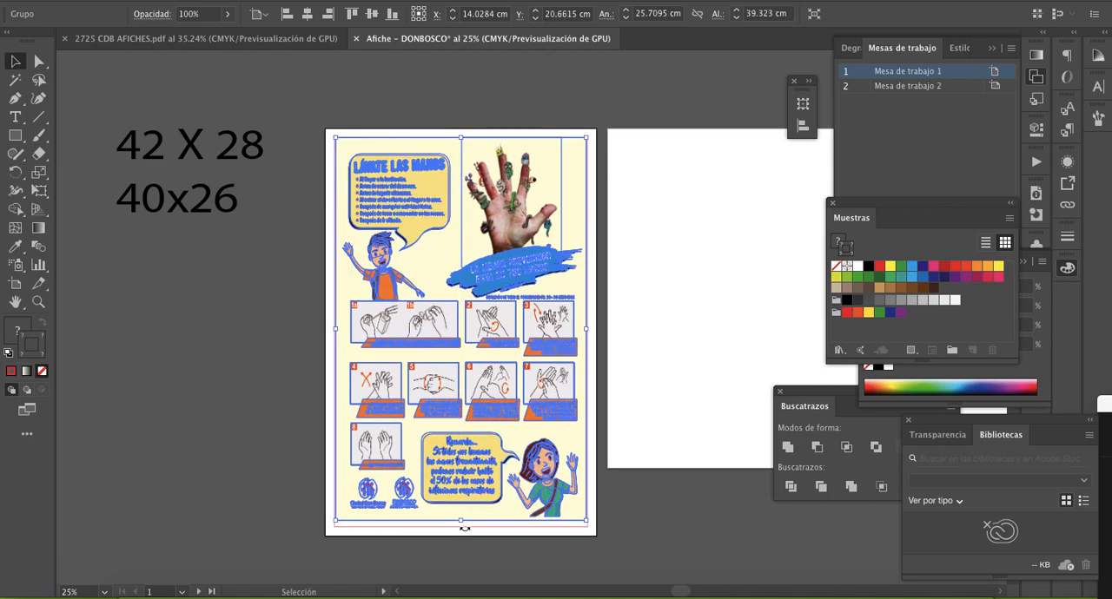
pyautogui.moveTo(461, 522); pyautogui.dragTo(462, 526)
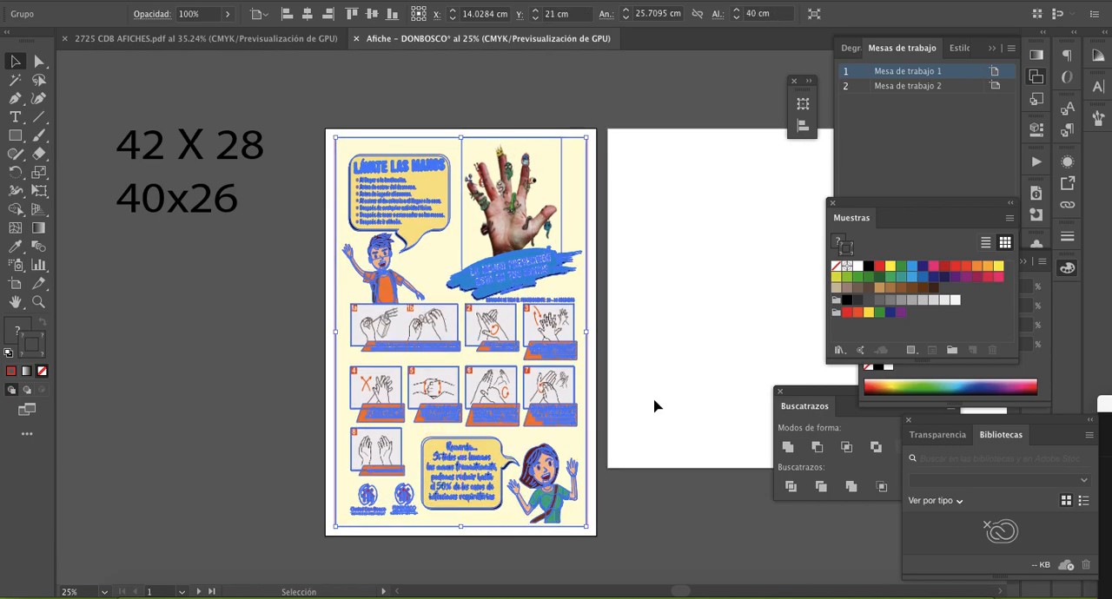
pyautogui.press('Left')
pyautogui.press('Left')
pyautogui.press('Left')
pyautogui.press('Left')
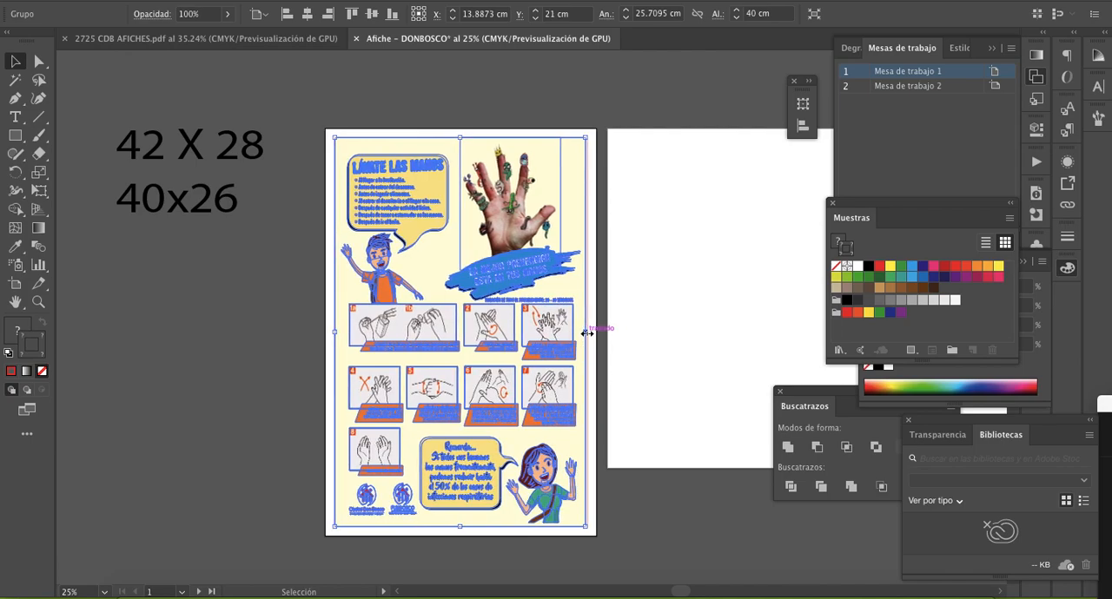
pyautogui.click(674, 317)
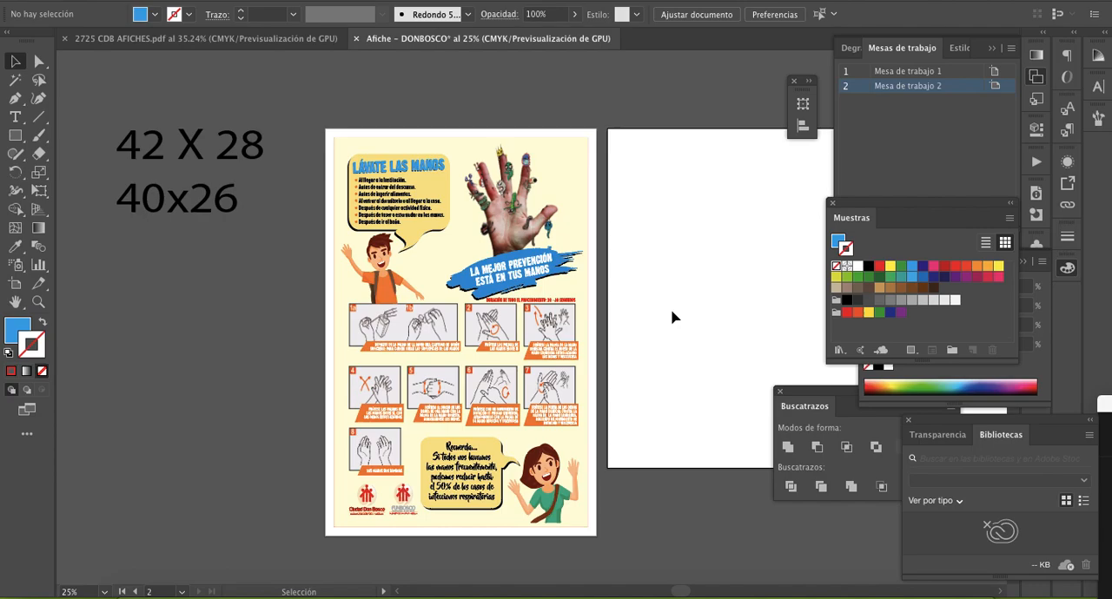
# - Add the line 38x24 below 40x26 in the dimension text
pyautogui.click(224, 203)
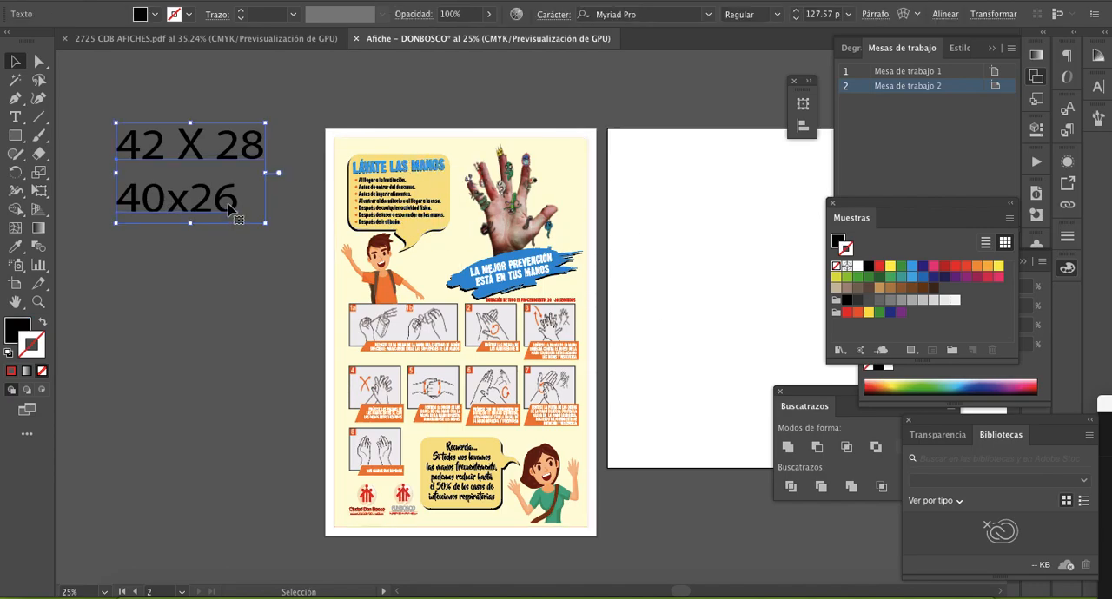
pyautogui.doubleClick(234, 201)
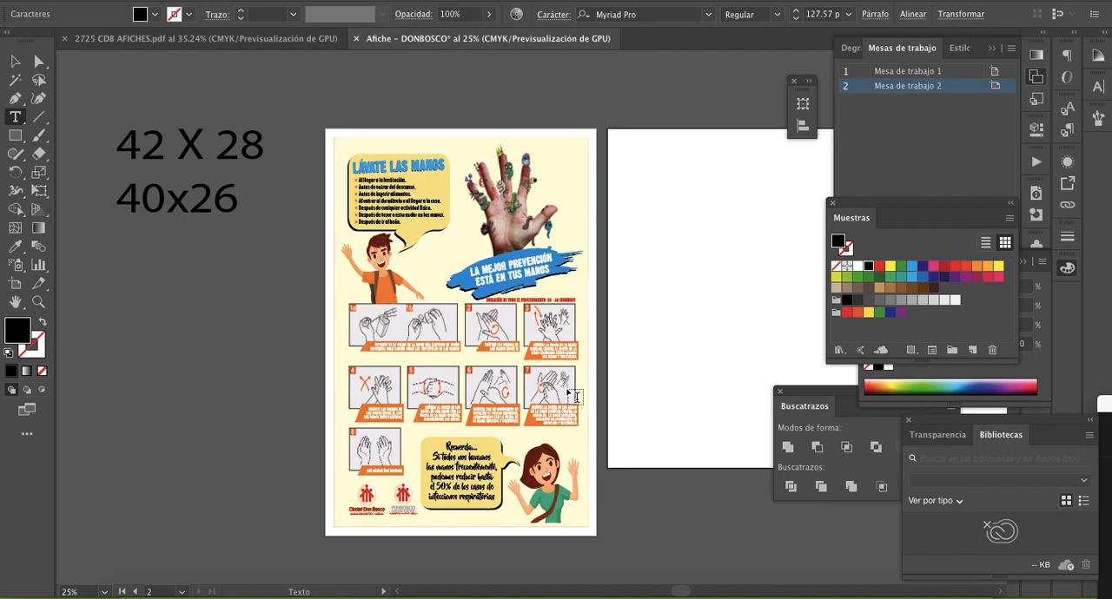
pyautogui.write('38x')
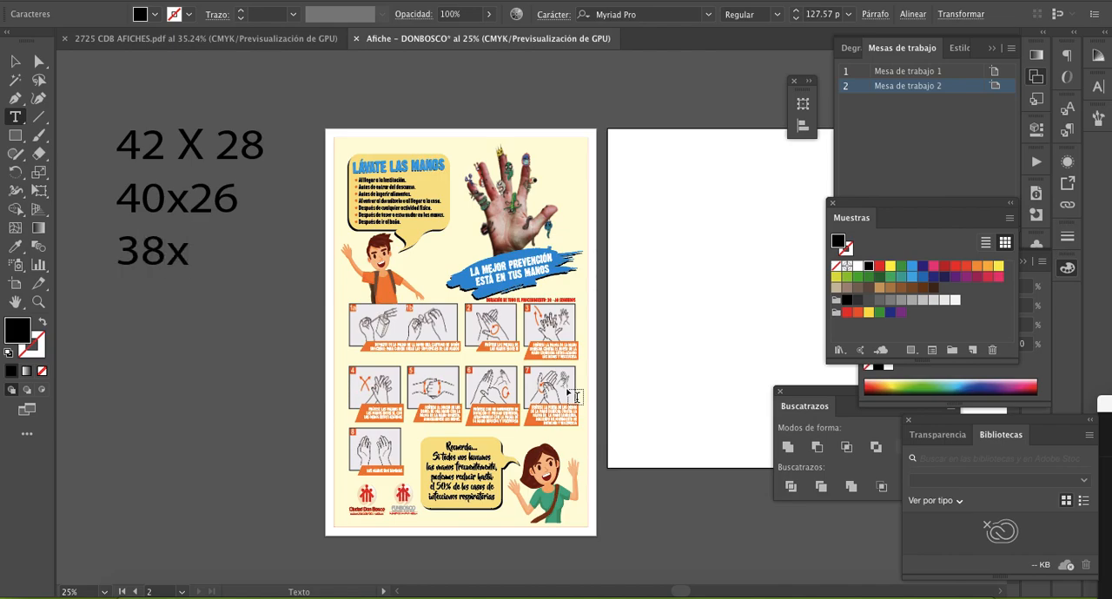
pyautogui.write('24')
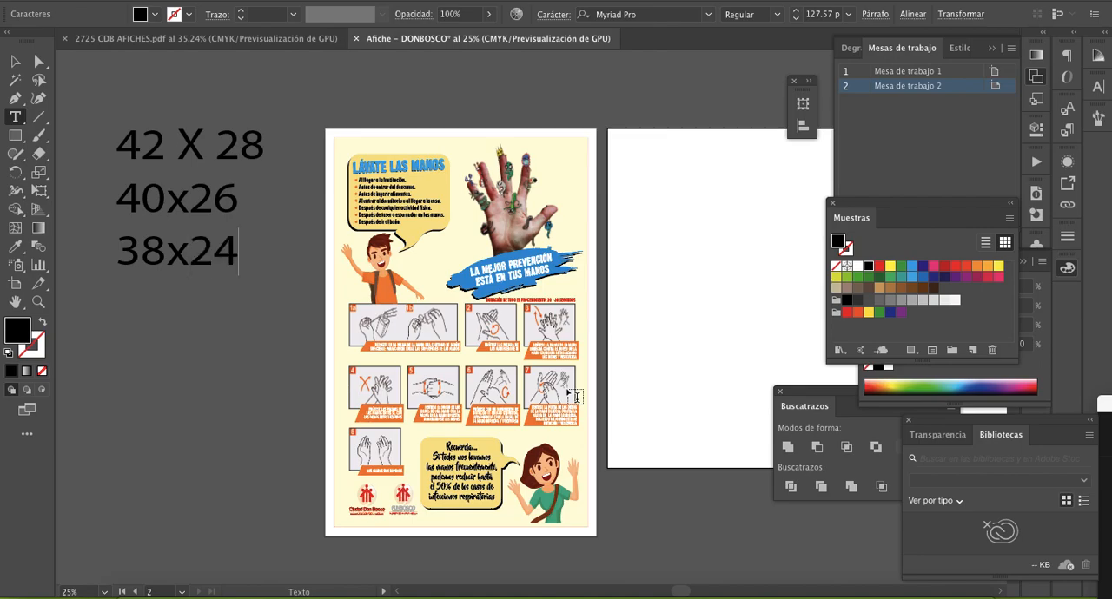
# - Shrink the poster group about its centre to about 23.3 × 35.9 cm
pyautogui.click(15, 61)
pyautogui.click(386, 152)
pyautogui.moveTo(335, 136); pyautogui.dragTo(349, 157)
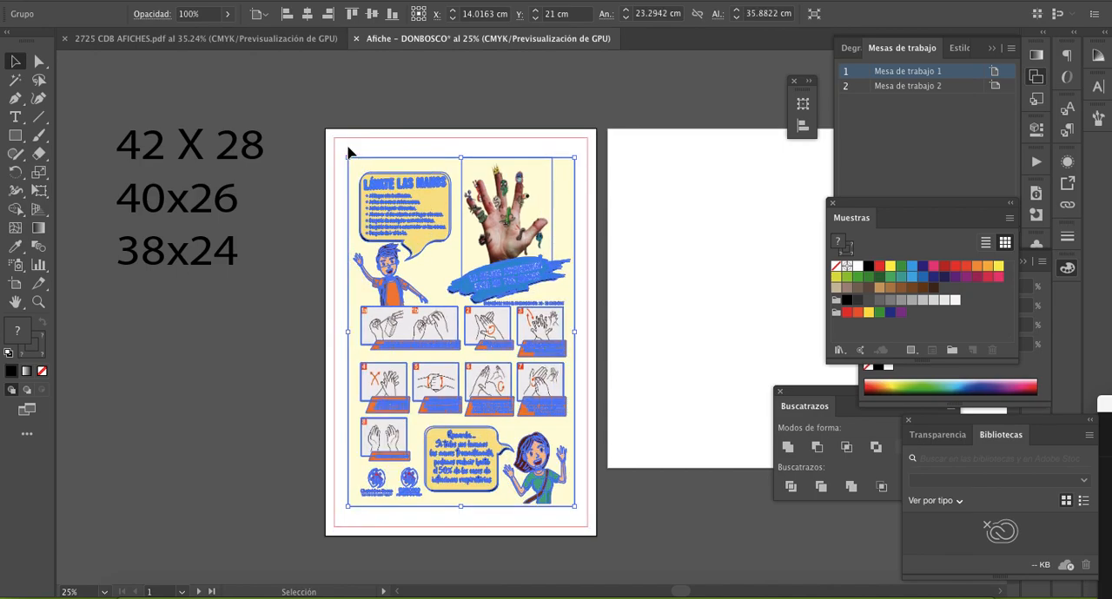
# - Create a 24 × 38 cm rectangle with a green stroke and move it over the poster, inside the red frame
pyautogui.click(13, 137)
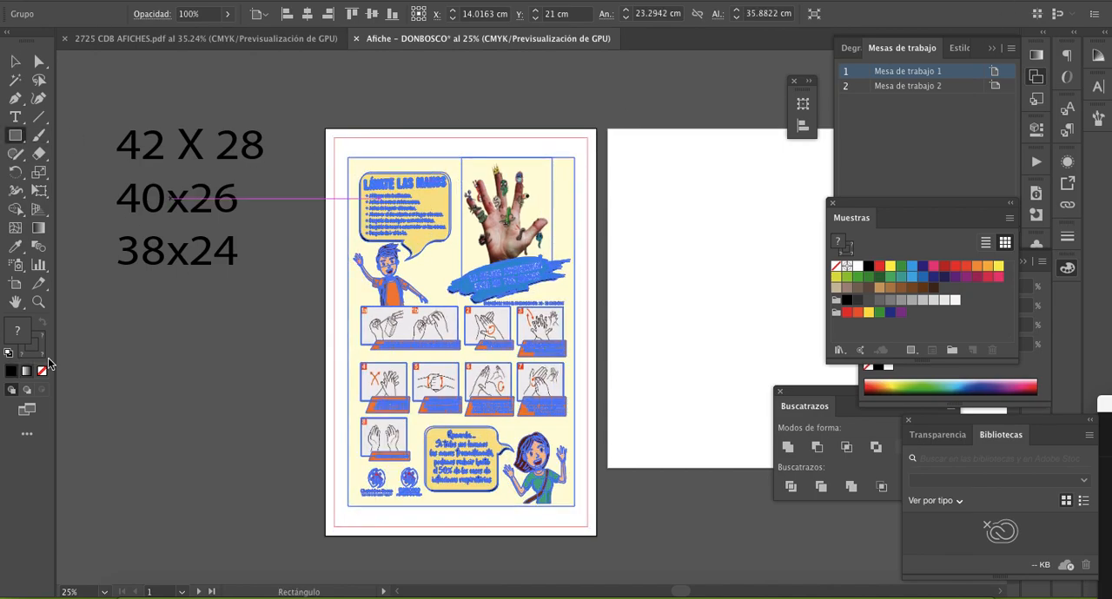
pyautogui.click(368, 112)
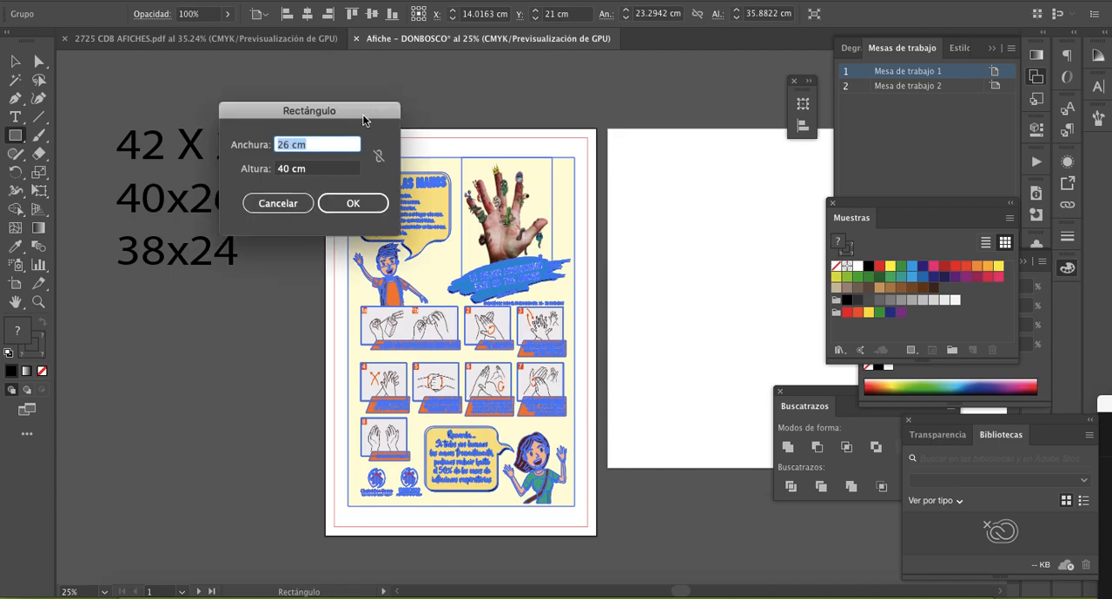
pyautogui.write('24')
pyautogui.press('Tab')
pyautogui.write('38')
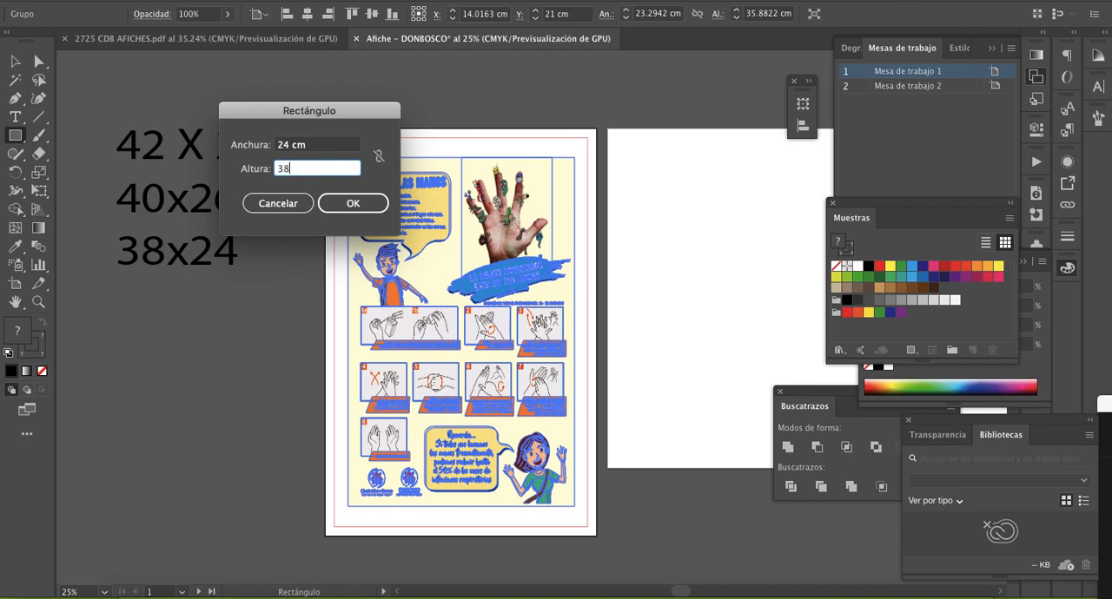
pyautogui.press('Return')
pyautogui.click(13, 60)
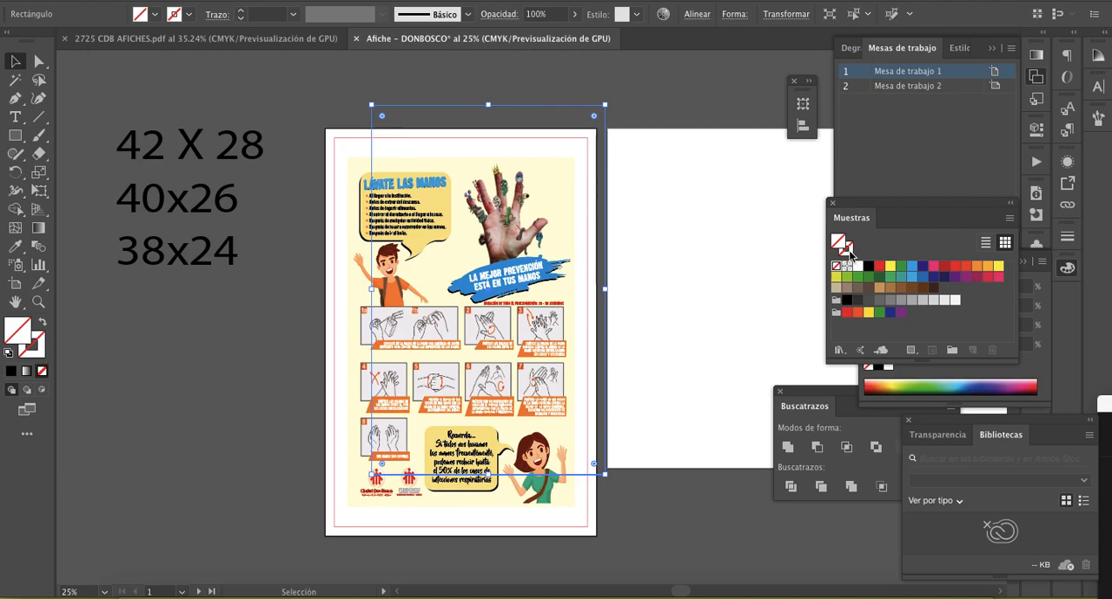
pyautogui.click(847, 278)
pyautogui.click(559, 101)
pyautogui.moveTo(559, 106); pyautogui.dragTo(524, 147)
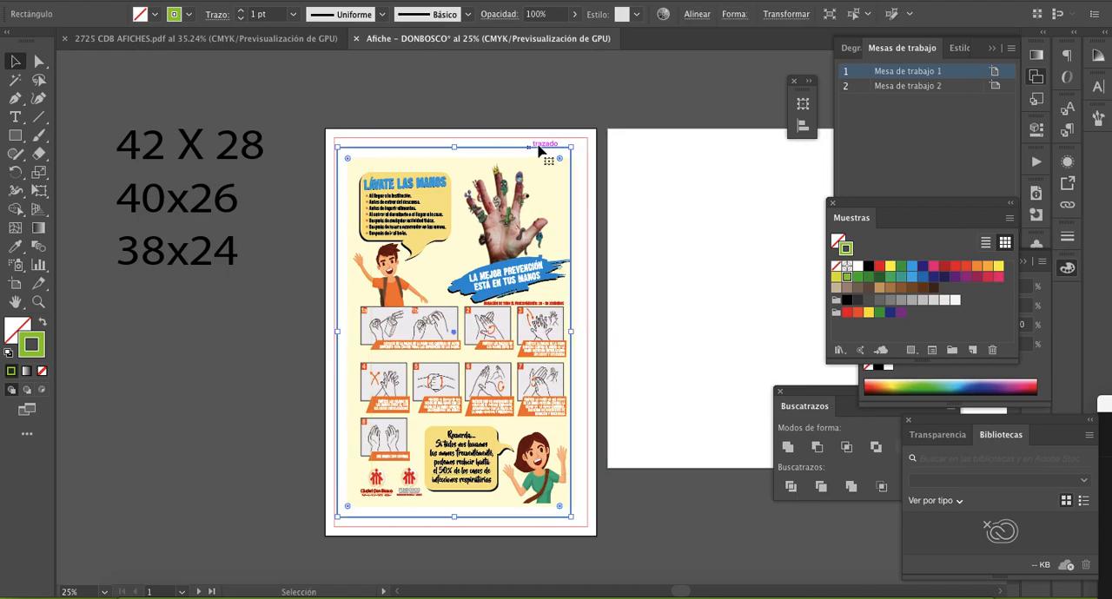
# - Centre the green rectangle horizontally on the first artboard and lock it in place
pyautogui.click(696, 14)
pyautogui.click(566, 57)
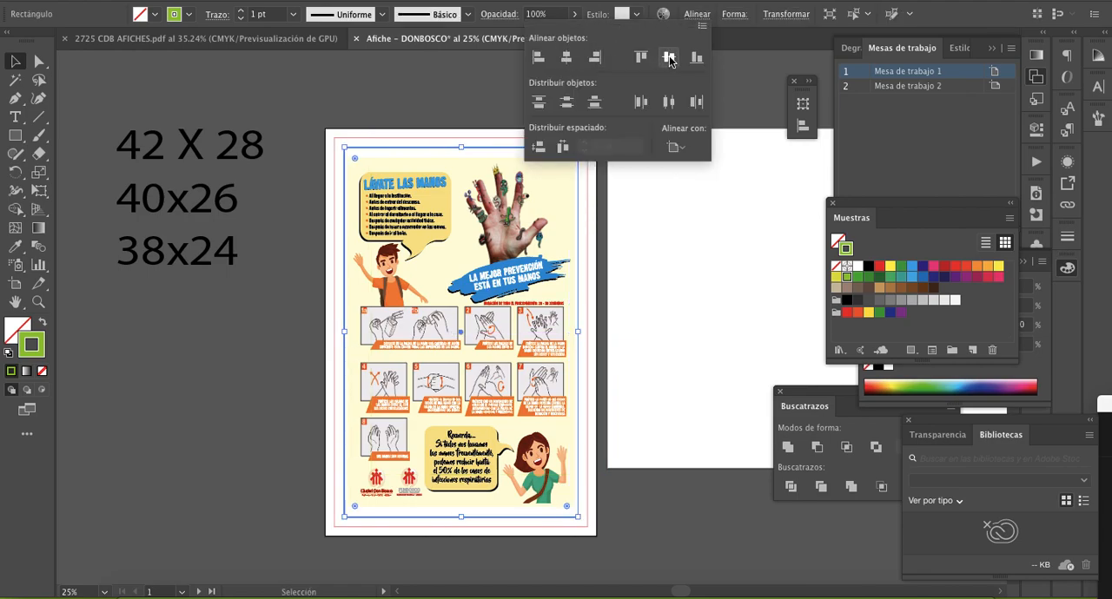
pyautogui.click(438, 88)
pyautogui.click(655, 270)
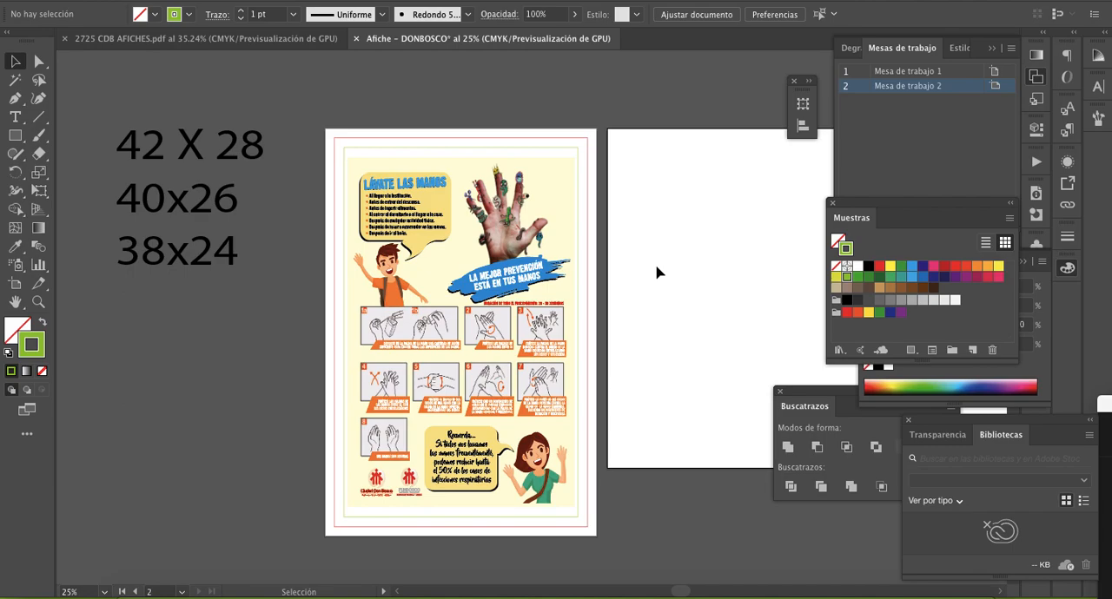
pyautogui.click(566, 156)
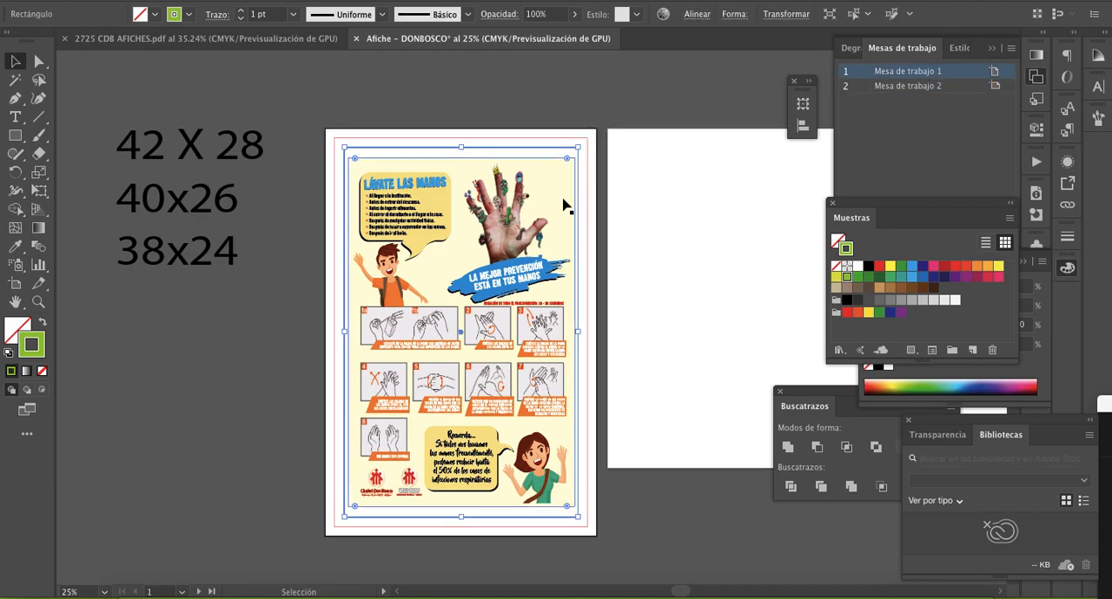
pyautogui.click(660, 148)
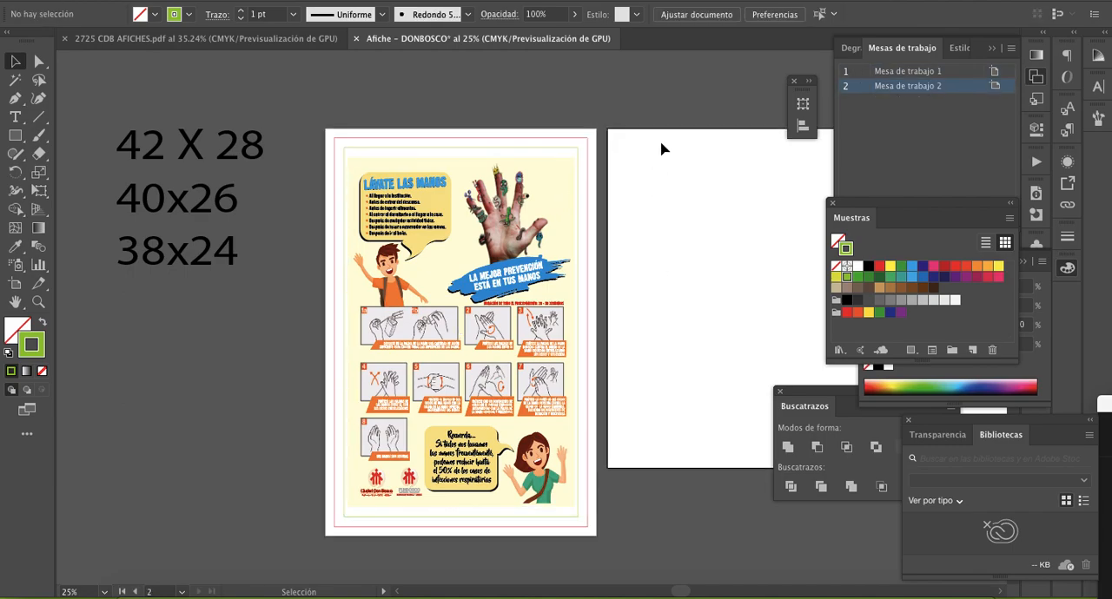
pyautogui.click(542, 149)
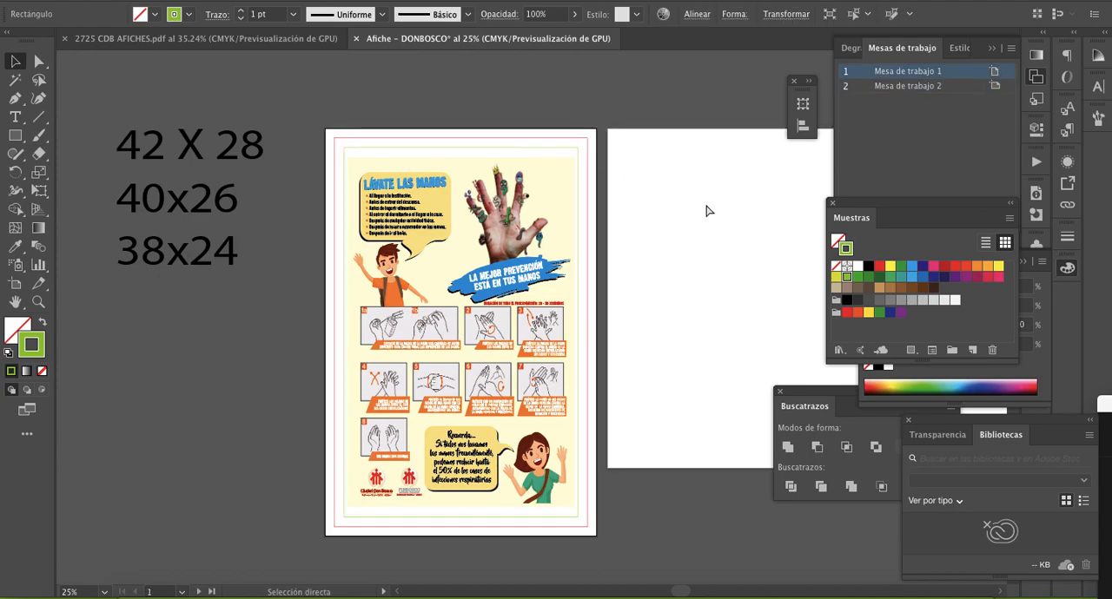
pyautogui.click(678, 217)
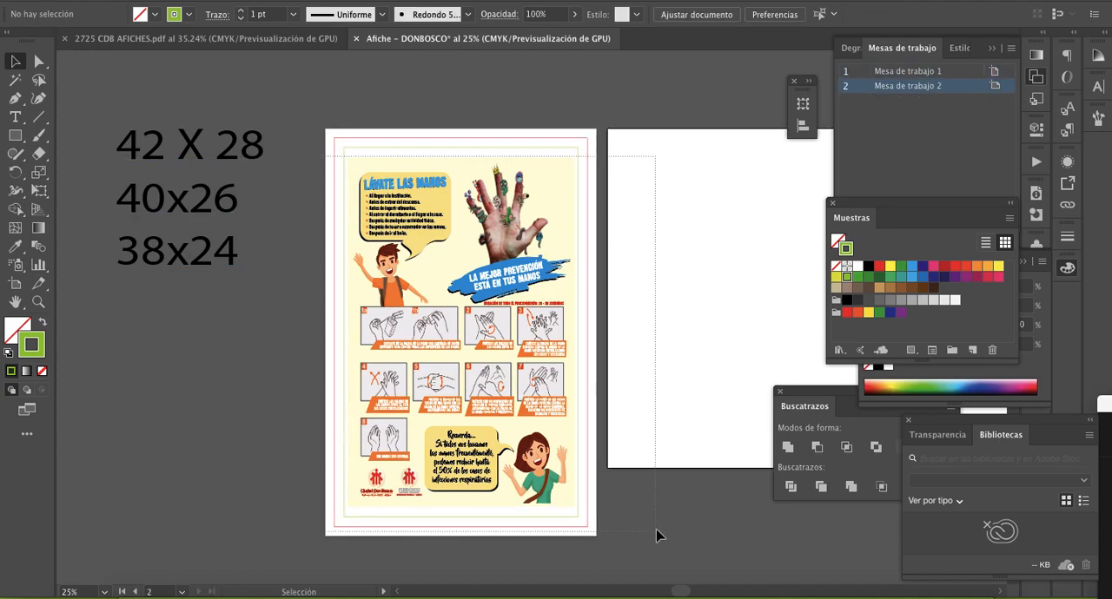
# - Enlarge the poster group and widen it to span the green rectangle's full width, about 24 cm
pyautogui.click(500, 208)
pyautogui.press('z')
pyautogui.click(483, 211)
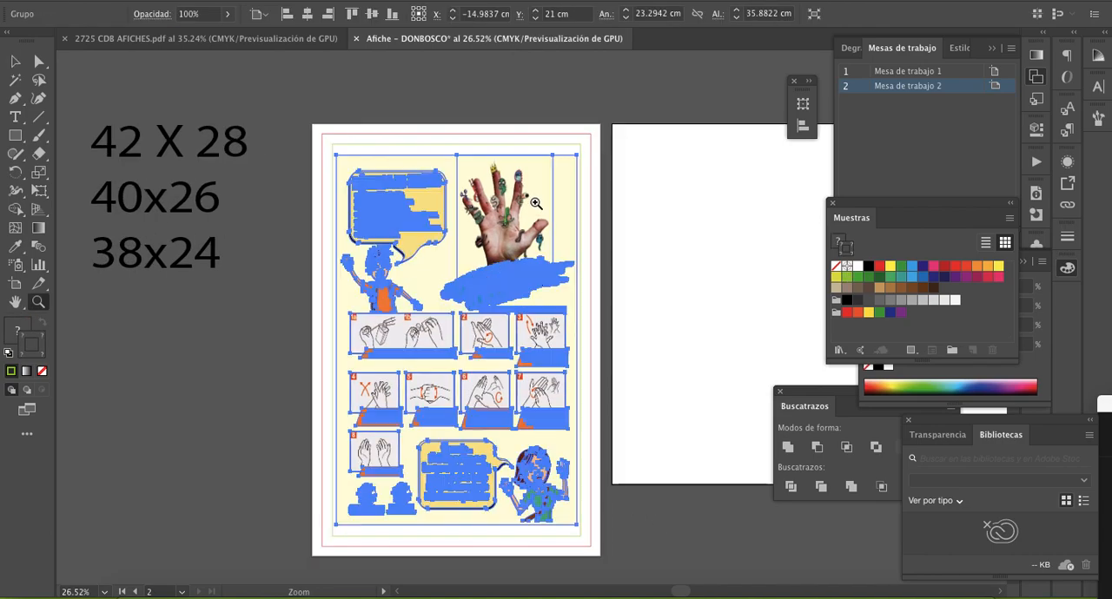
pyautogui.click(508, 291)
pyautogui.click(516, 290)
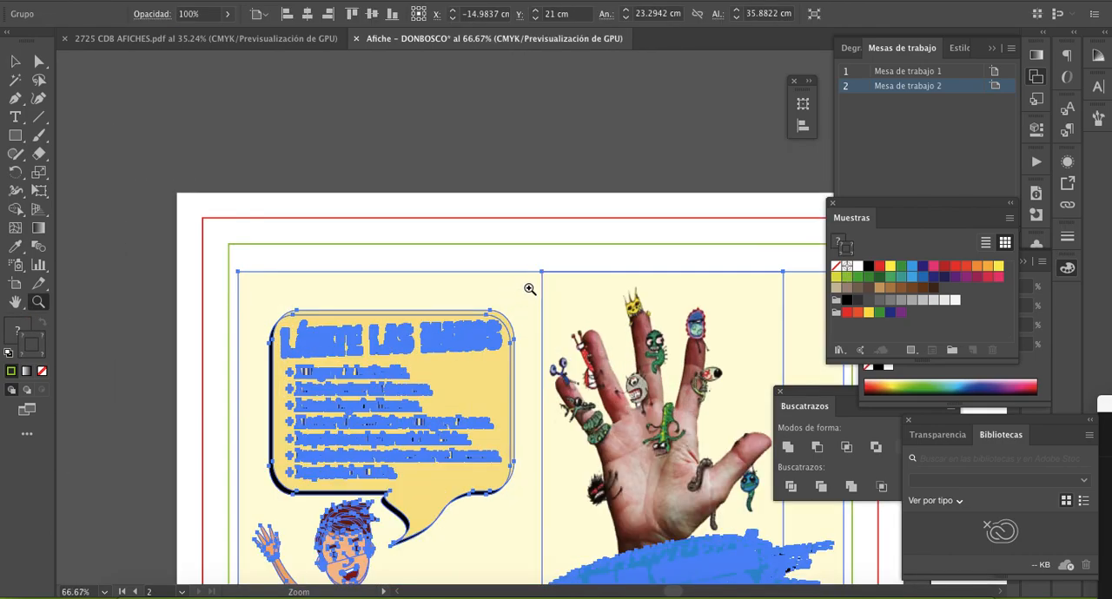
pyautogui.press('v')
pyautogui.moveTo(239, 272); pyautogui.dragTo(224, 256)
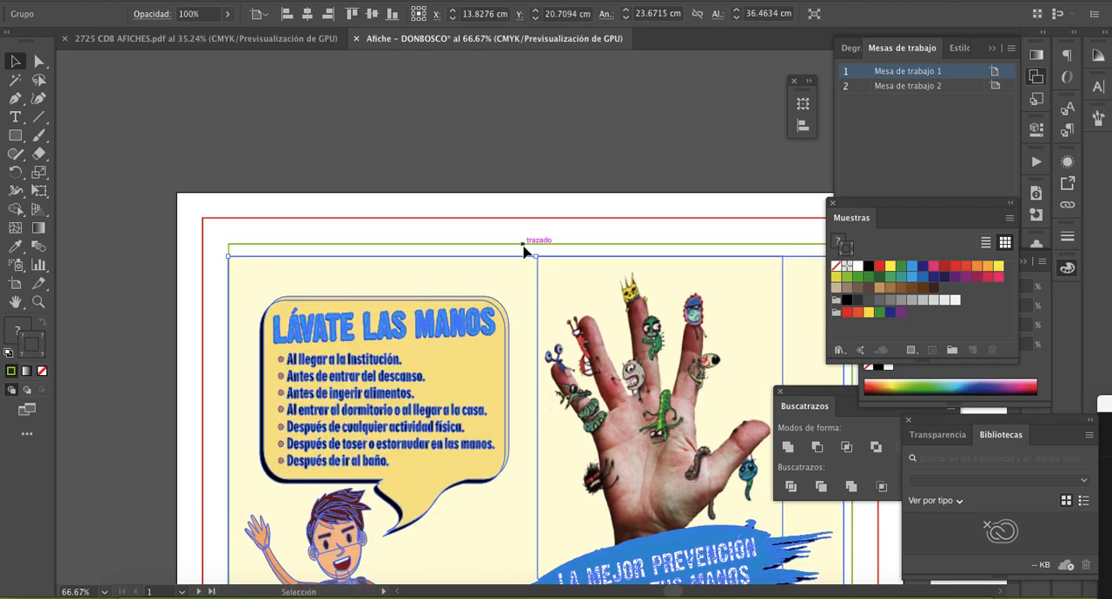
pyautogui.scroll(-3, 547, 300)
pyautogui.hscroll(5, 547, 300)
pyautogui.scroll(-8, 543, 302)
pyautogui.hscroll(-1, 543, 301)
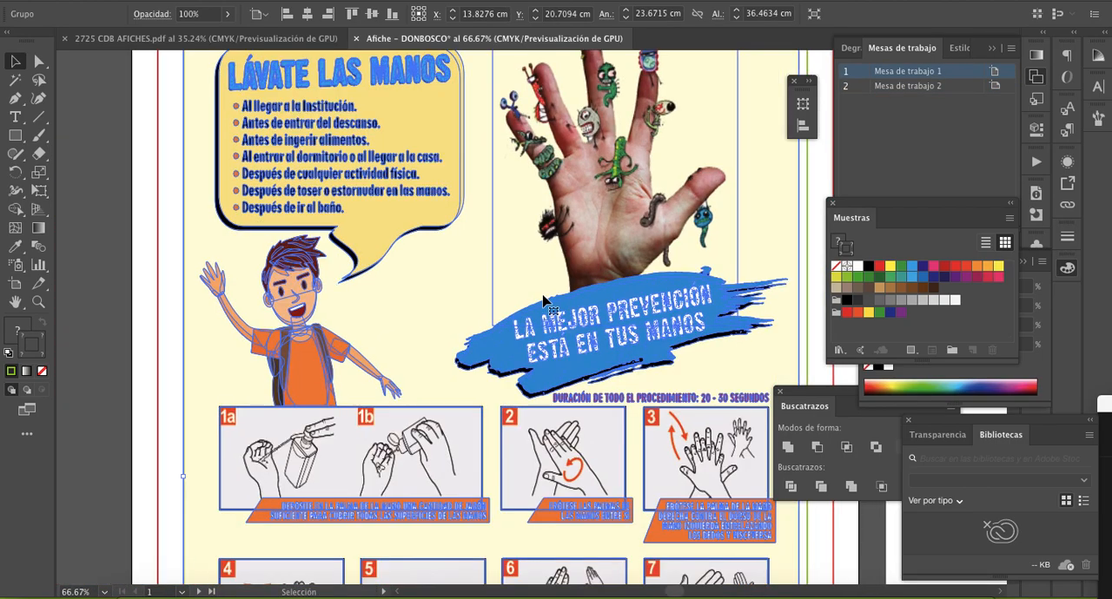
pyautogui.moveTo(674, 298); pyautogui.dragTo(680, 298)
# - Stretch the poster's lower and upper edges to the green rectangle, making the group 38 cm high
pyautogui.scroll(-5, 538, 333)
pyautogui.hscroll(-3, 538, 332)
pyautogui.scroll(-3, 540, 333)
pyautogui.hscroll(-1, 541, 333)
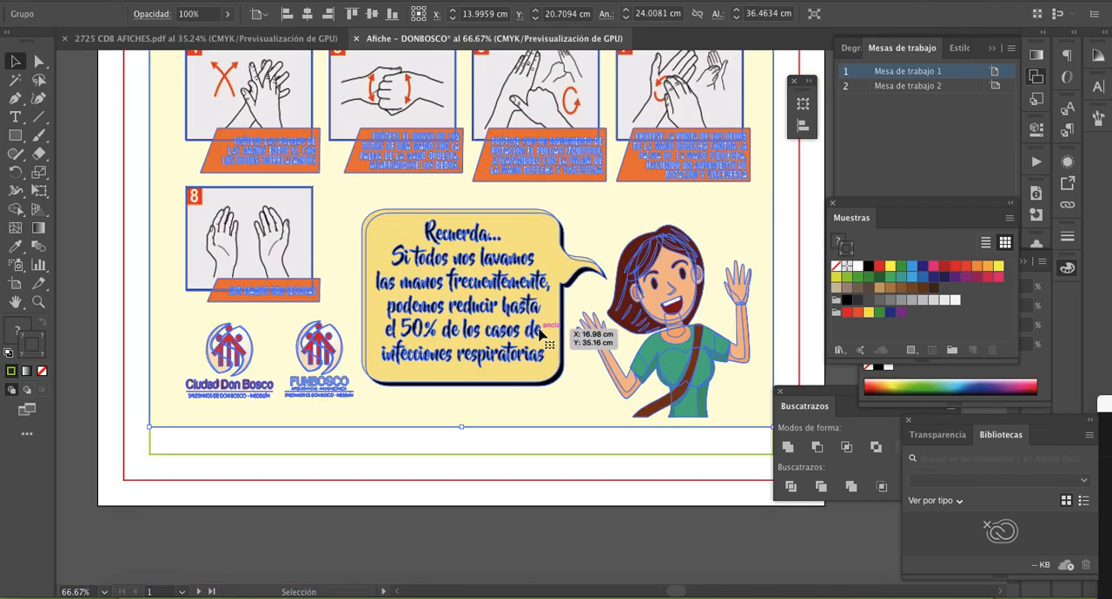
pyautogui.moveTo(461, 427); pyautogui.dragTo(462, 459)
pyautogui.scroll(5, 473, 372)
pyautogui.scroll(12, 473, 369)
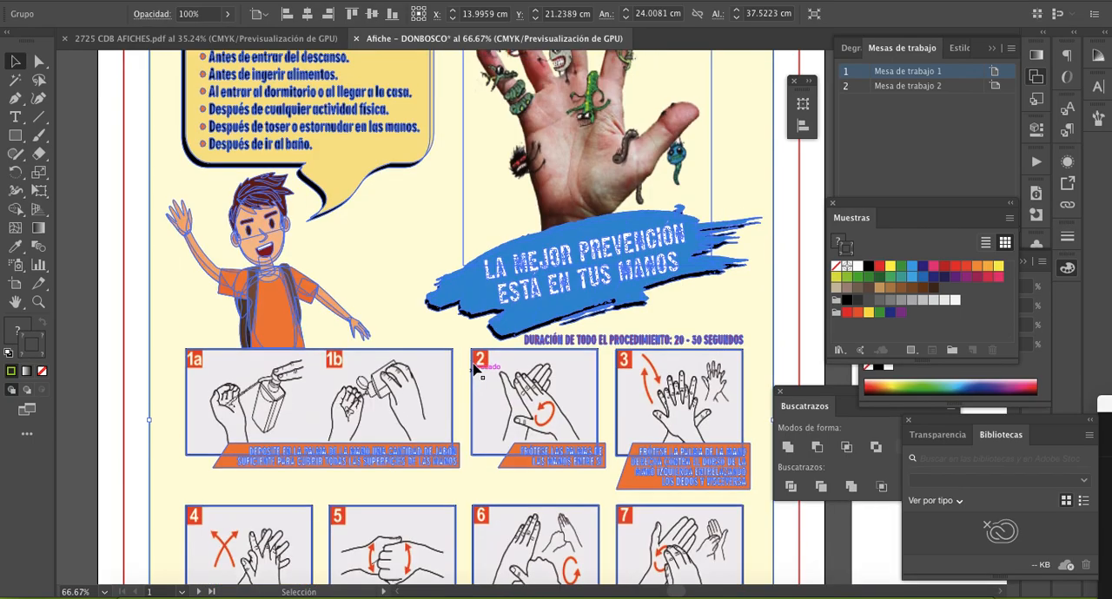
pyautogui.moveTo(440, 185); pyautogui.dragTo(441, 174)
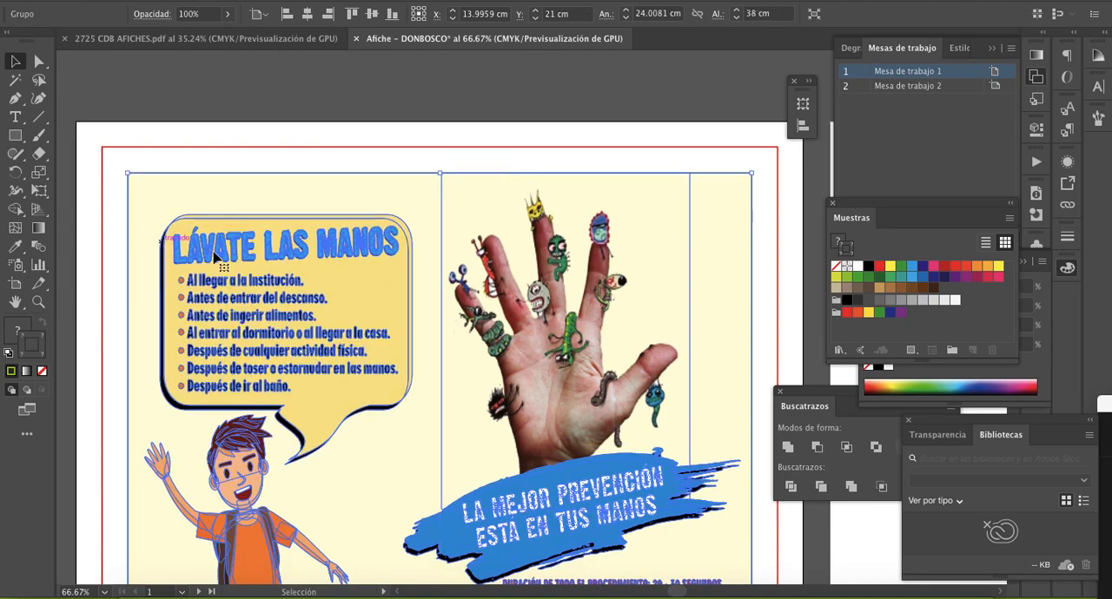
# - Examine how the poster fits within the green and red frames on the first artboard
pyautogui.scroll(-5, 292, 337)
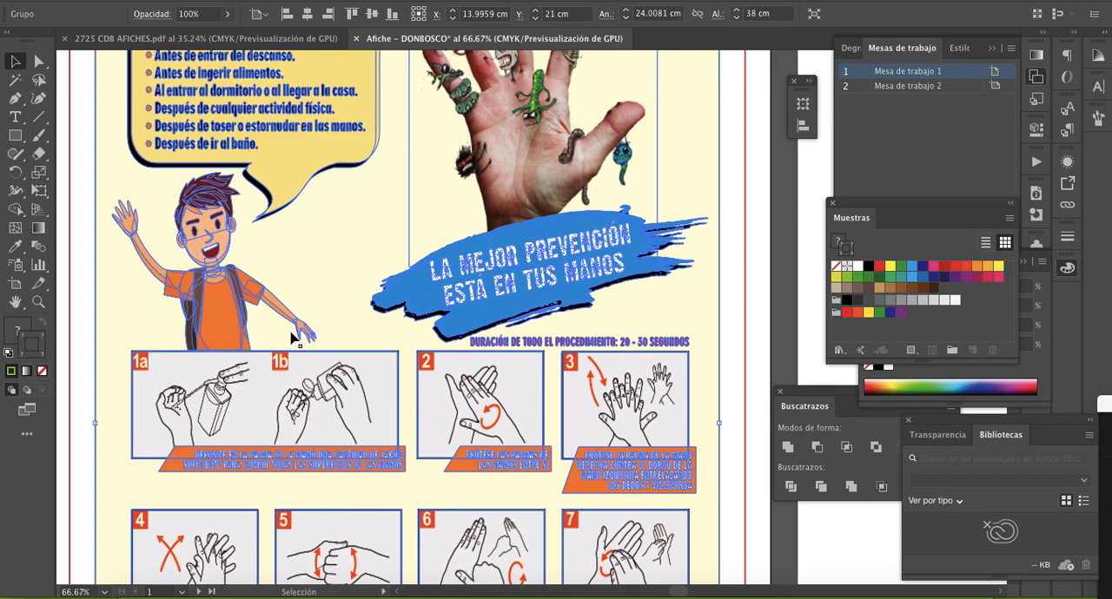
pyautogui.scroll(-3, 292, 337)
pyautogui.scroll(-2, 292, 337)
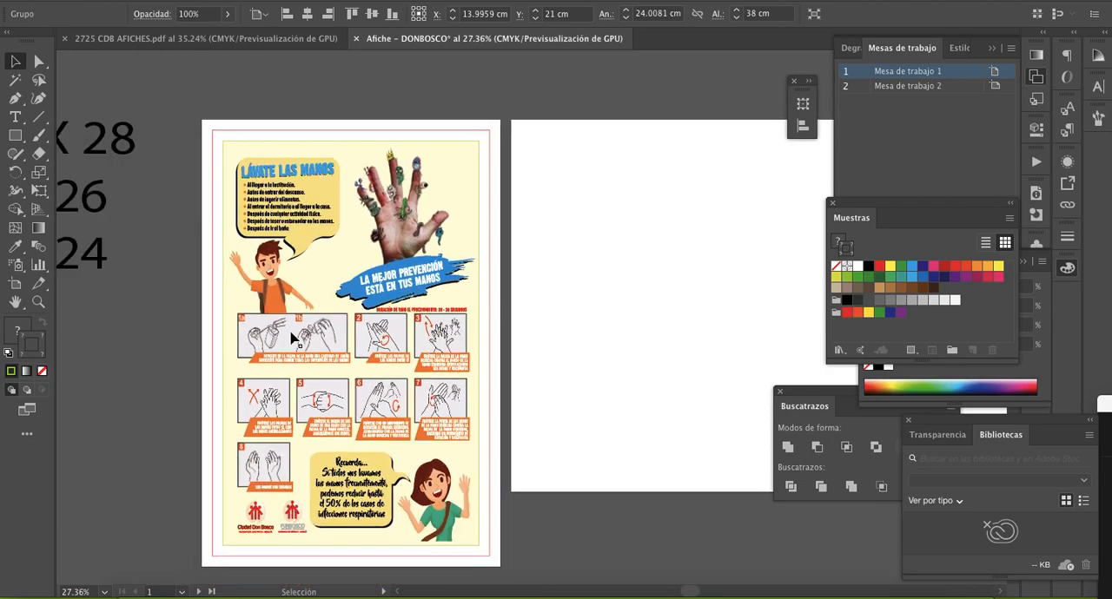
pyautogui.hscroll(-3, 375, 323)
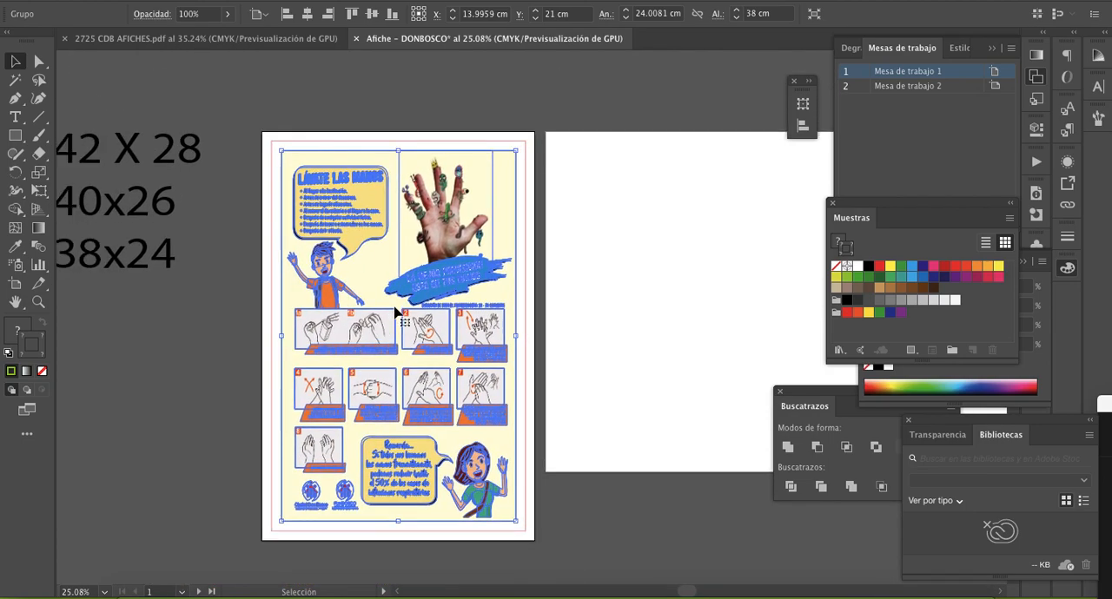
pyautogui.press('super+h')
pyautogui.press('super+h')
pyautogui.scroll(2, 401, 337)
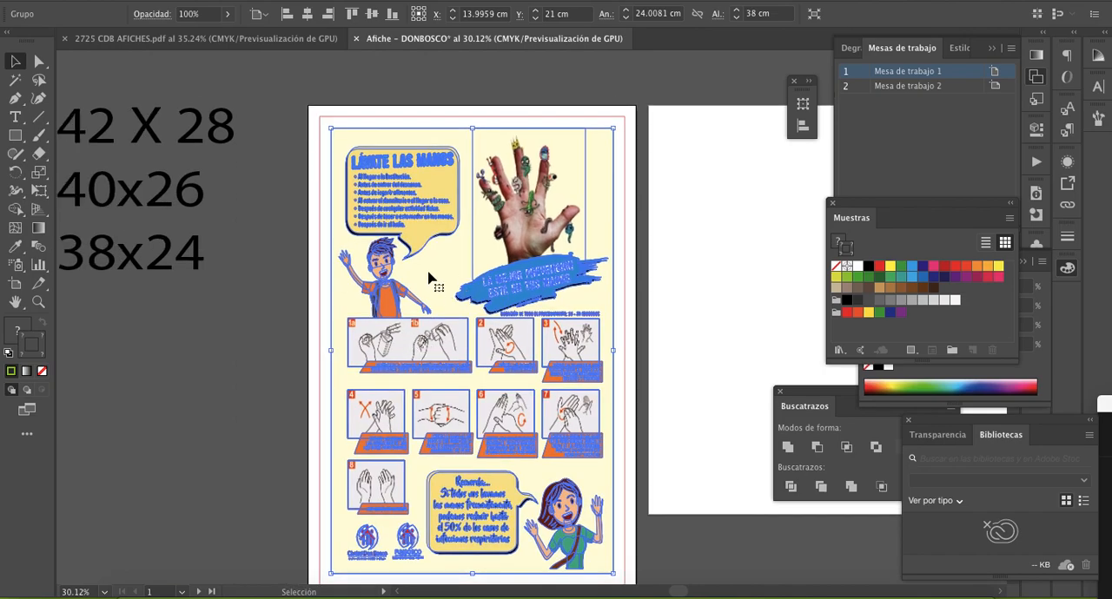
pyautogui.press('z')
pyautogui.click(460, 223)
pyautogui.hscroll(2, 567, 294)
pyautogui.scroll(-2, 566, 294)
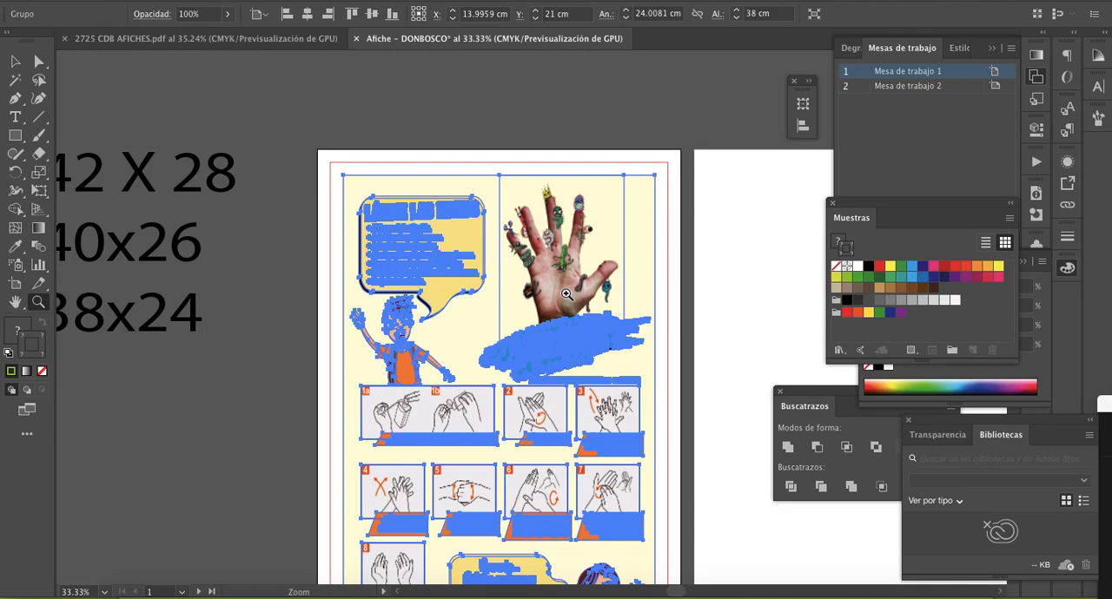
# - Examine the colour bar above the poster in 2725 CDB AFICHES.pdf, going through its first four squares
pyautogui.click(233, 40)
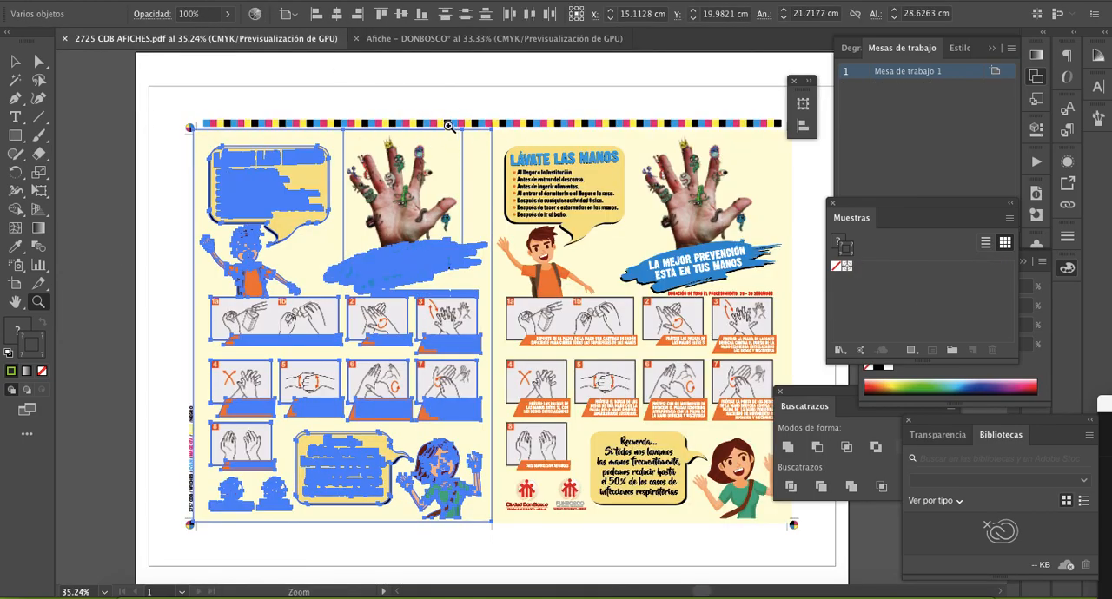
pyautogui.click(369, 131)
pyautogui.click(464, 284)
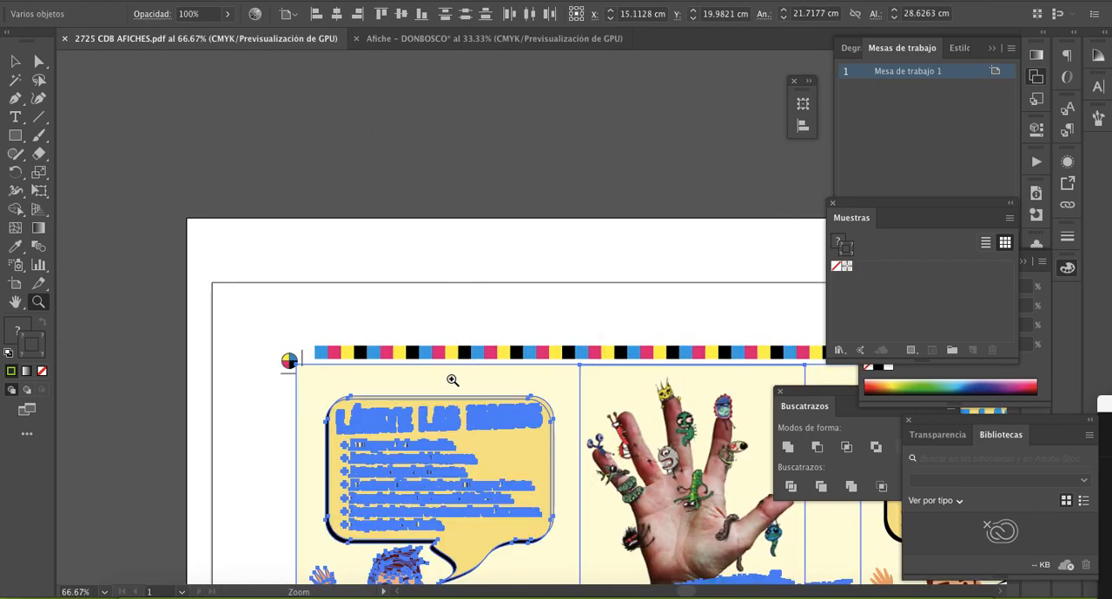
pyautogui.click(452, 380)
pyautogui.click(477, 321)
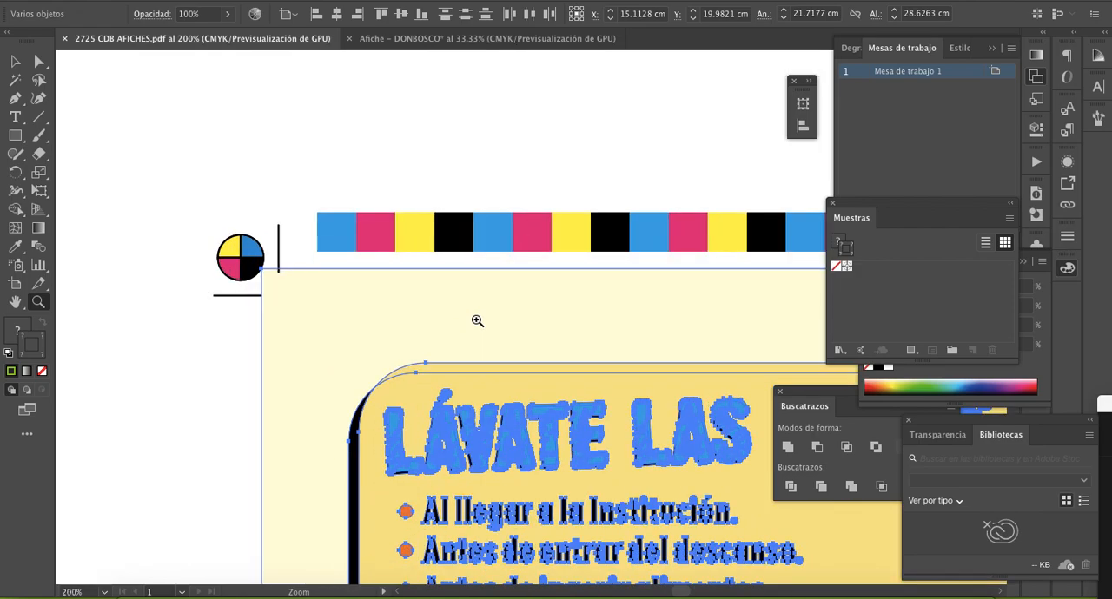
pyautogui.click(14, 61)
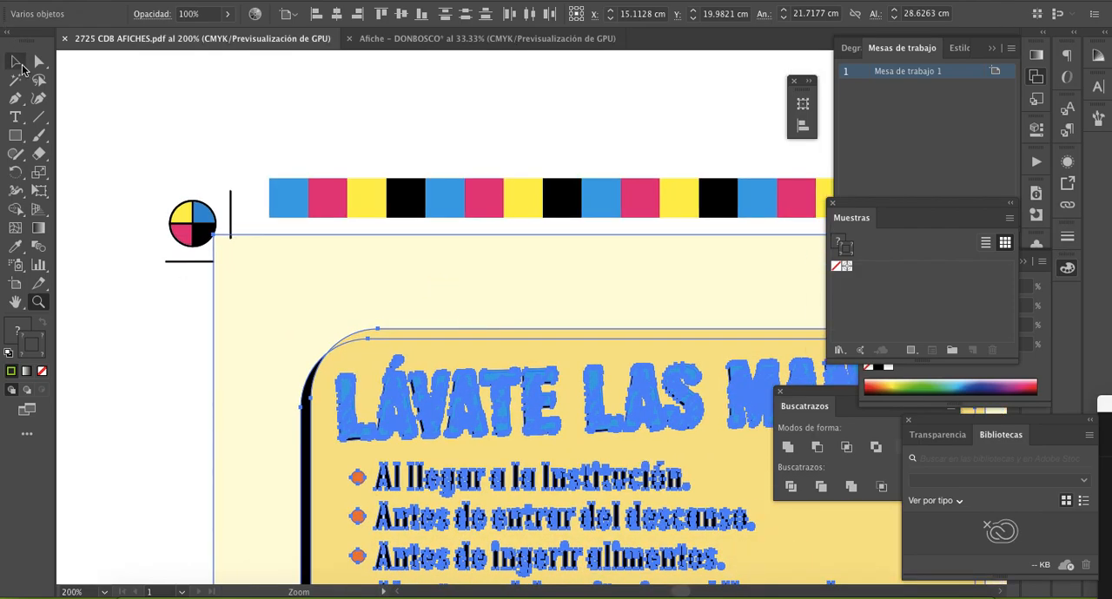
pyautogui.click(300, 210)
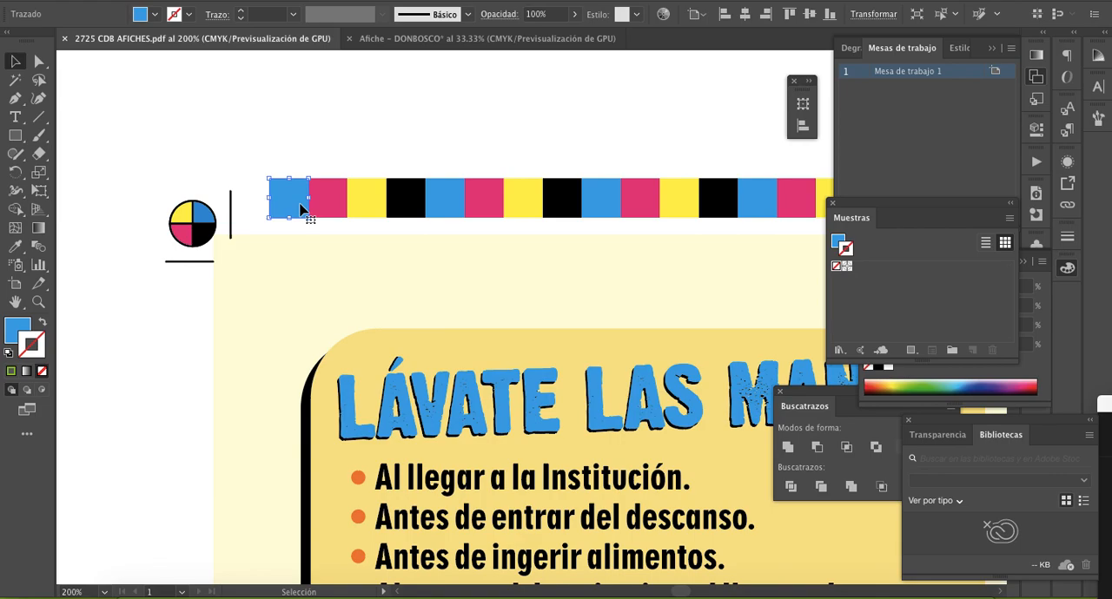
pyautogui.click(338, 204)
pyautogui.click(375, 204)
pyautogui.click(406, 202)
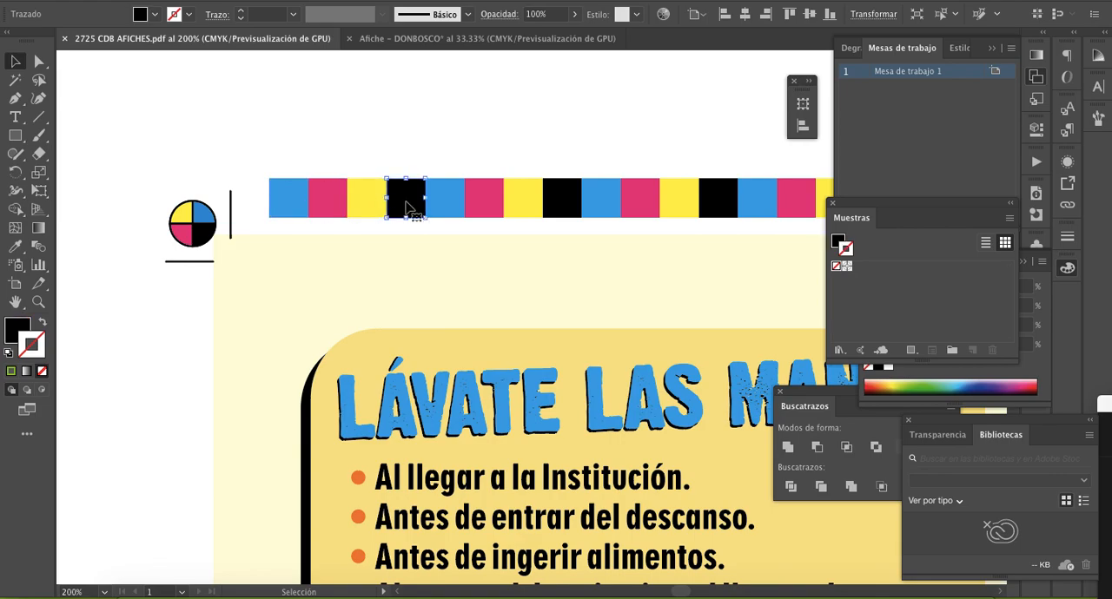
# - Recheck the order of the reference bar's first four squares and inspect the black square's width and height
pyautogui.click(291, 211)
pyautogui.click(324, 207)
pyautogui.click(374, 209)
pyautogui.click(406, 209)
pyautogui.click(873, 14)
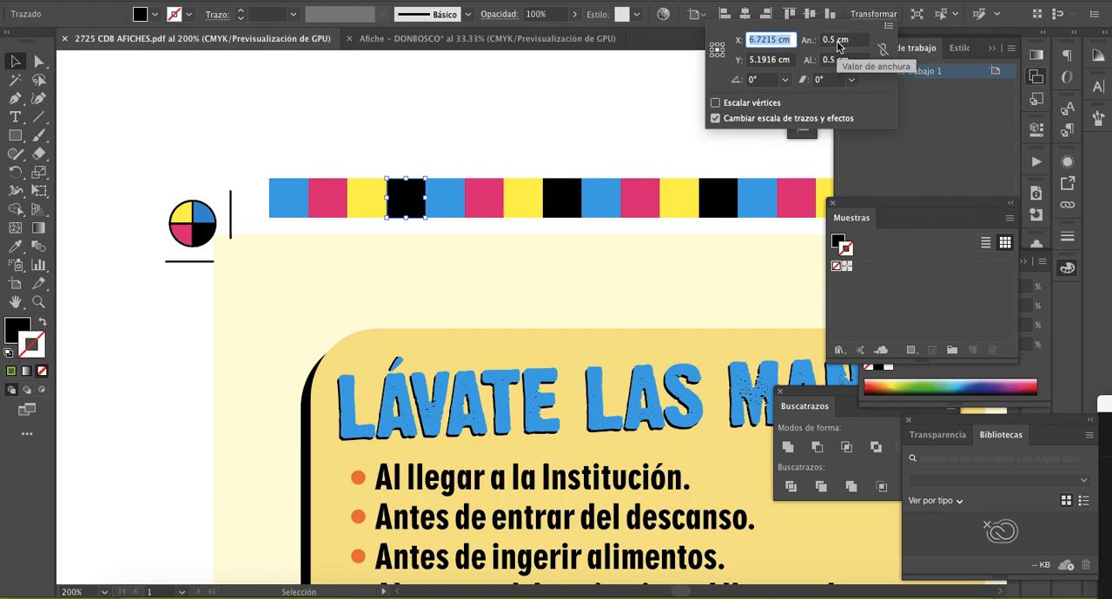
pyautogui.click(490, 98)
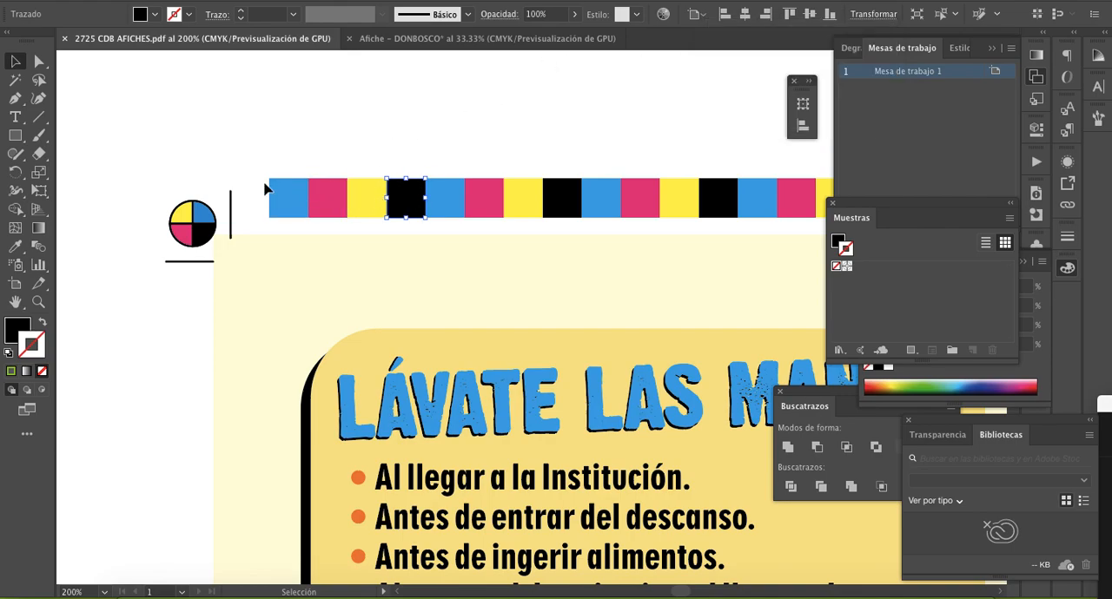
# - Draw a 0.5 × 0.5 cm square just above the first artboard in the Afiche - DONBOSCO document
pyautogui.click(509, 38)
pyautogui.press('z')
pyautogui.click(489, 245)
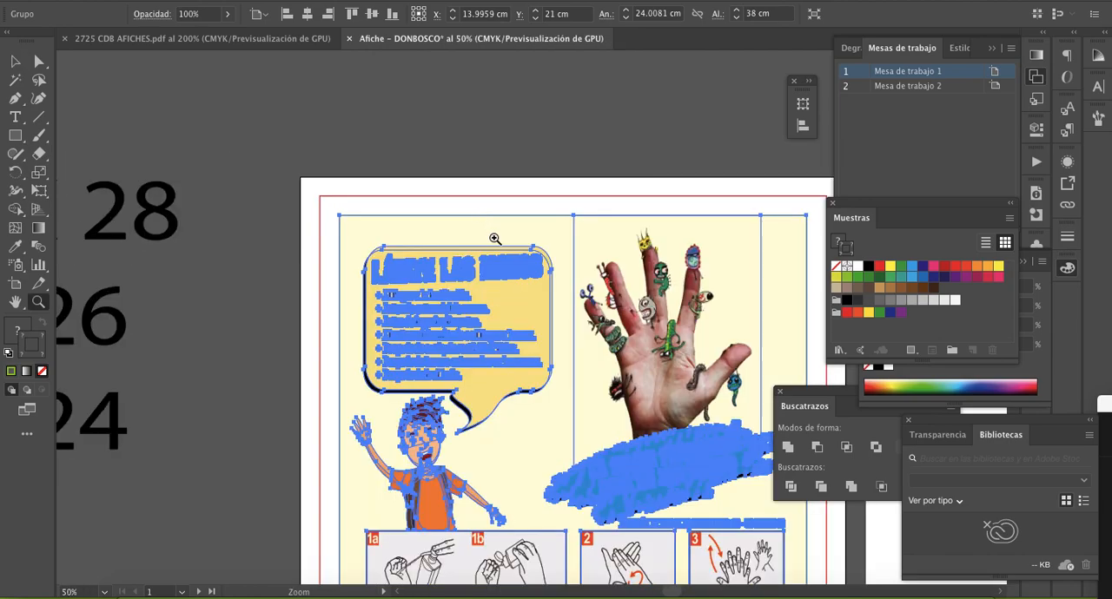
pyautogui.click(494, 239)
pyautogui.click(484, 297)
pyautogui.click(516, 335)
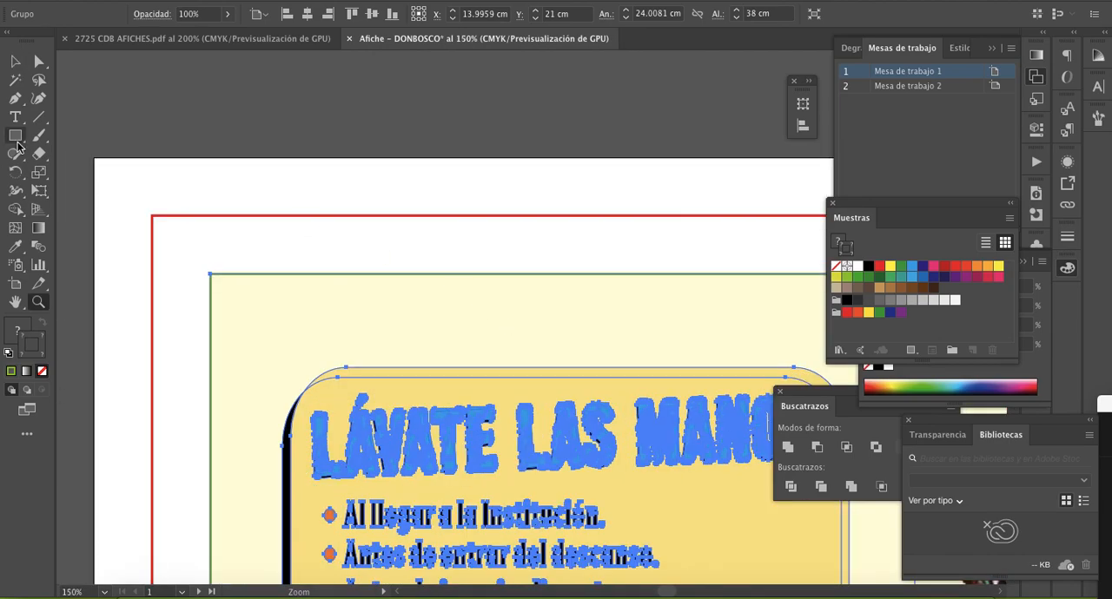
pyautogui.click(16, 139)
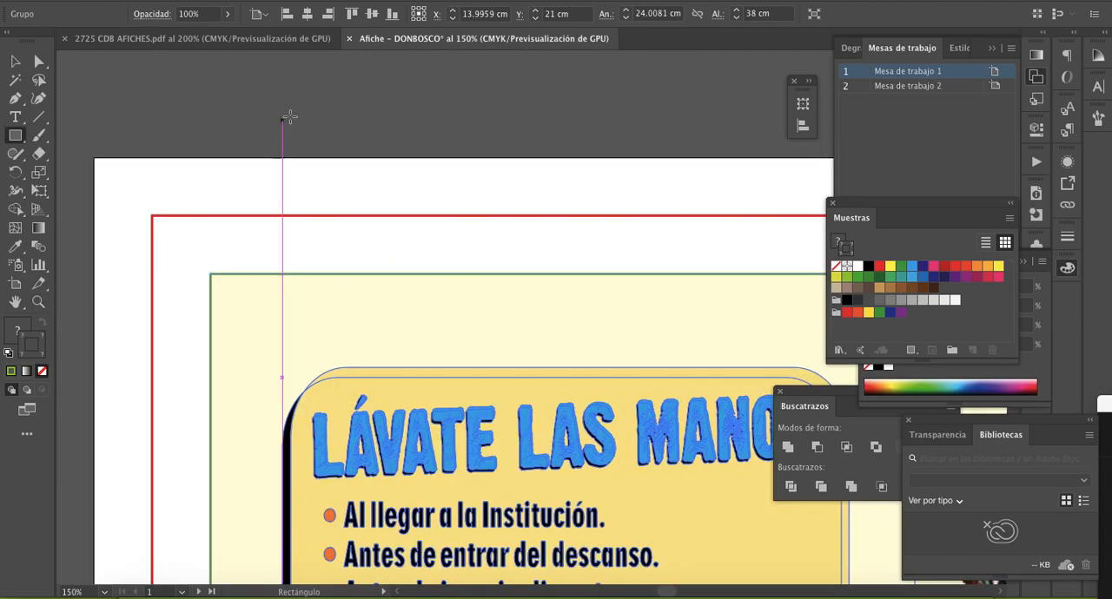
pyautogui.click(299, 116)
pyautogui.write('0')
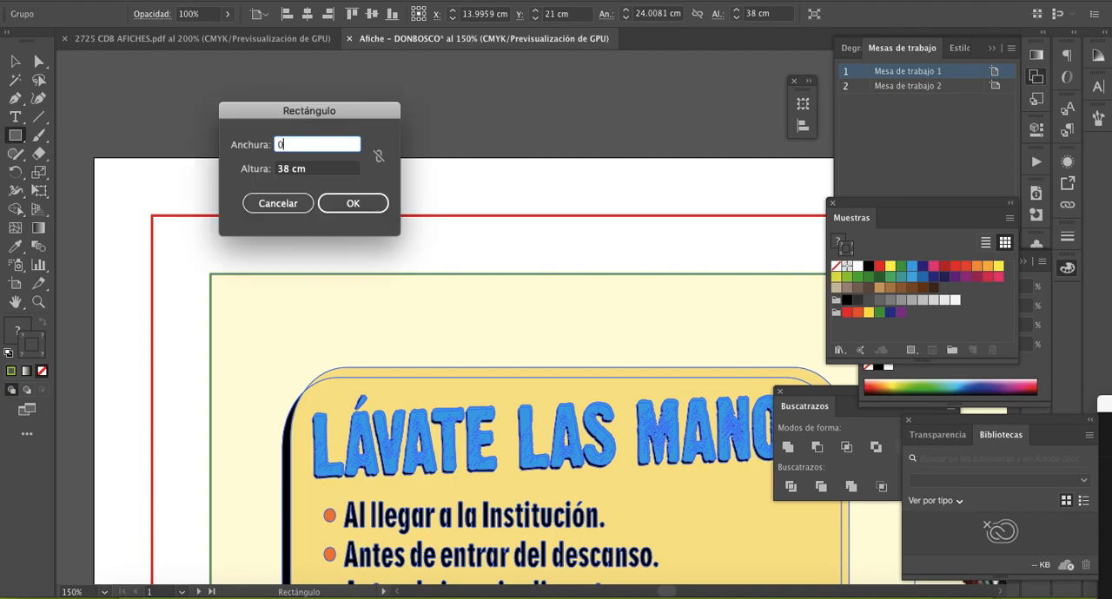
pyautogui.press('Tab')
pyautogui.write('0.5')
pyautogui.press('Return')
pyautogui.press('v')
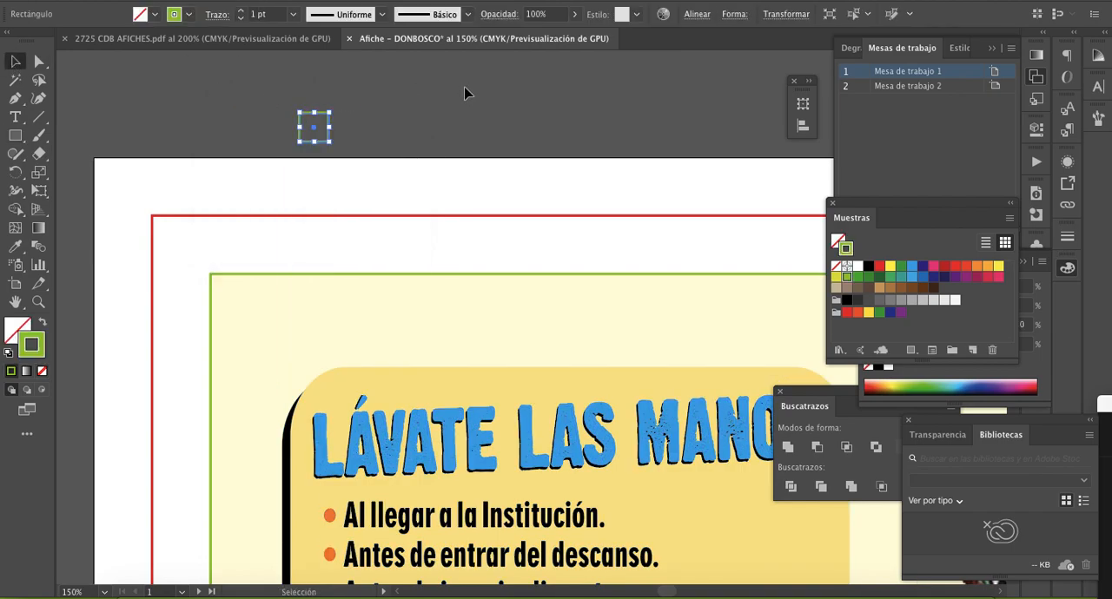
# - Check the first four colour squares of the reference bar in 2725 CDB AFICHES.pdf as one set
pyautogui.click(232, 40)
pyautogui.moveTo(269, 153); pyautogui.dragTo(405, 187)
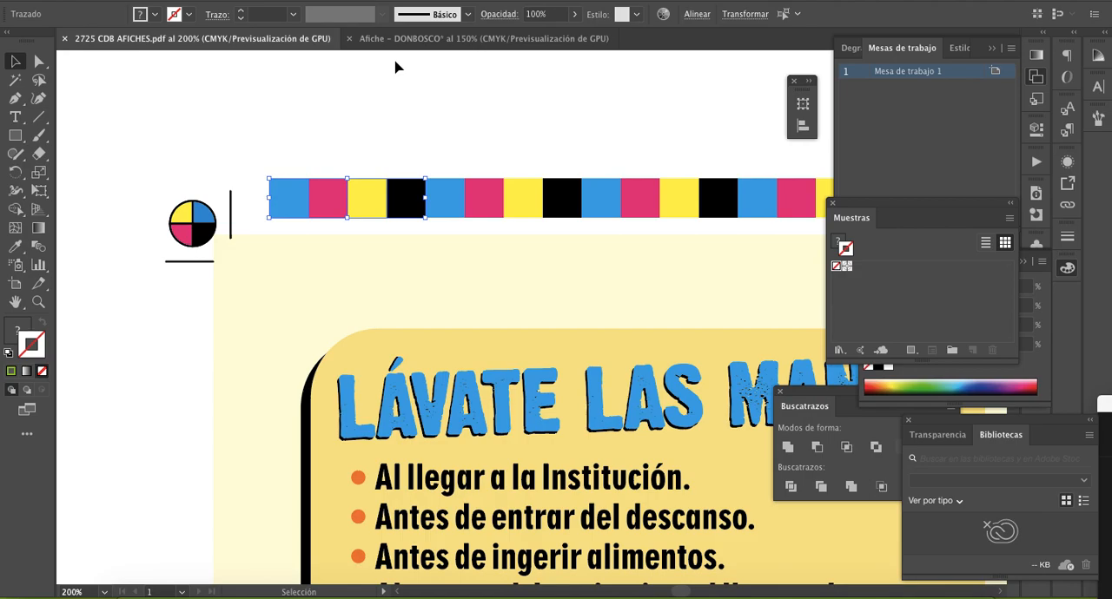
pyautogui.click(283, 156)
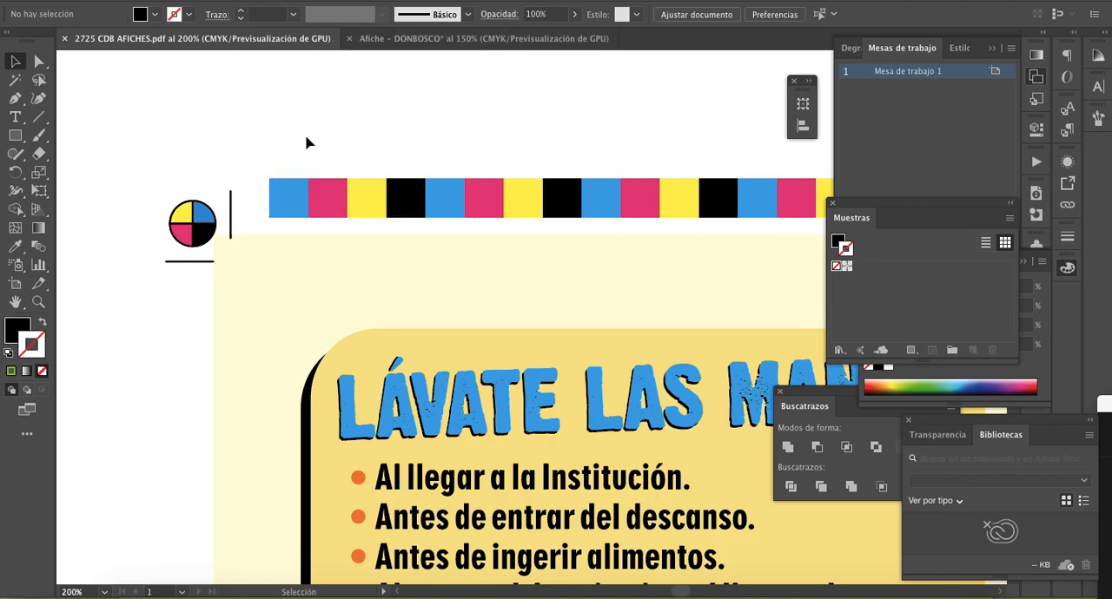
# - Move the small square into the Afiche artboard's white margin above the red frame, remove its stroke and fill it with Cian CMYK
pyautogui.click(436, 43)
pyautogui.press('z')
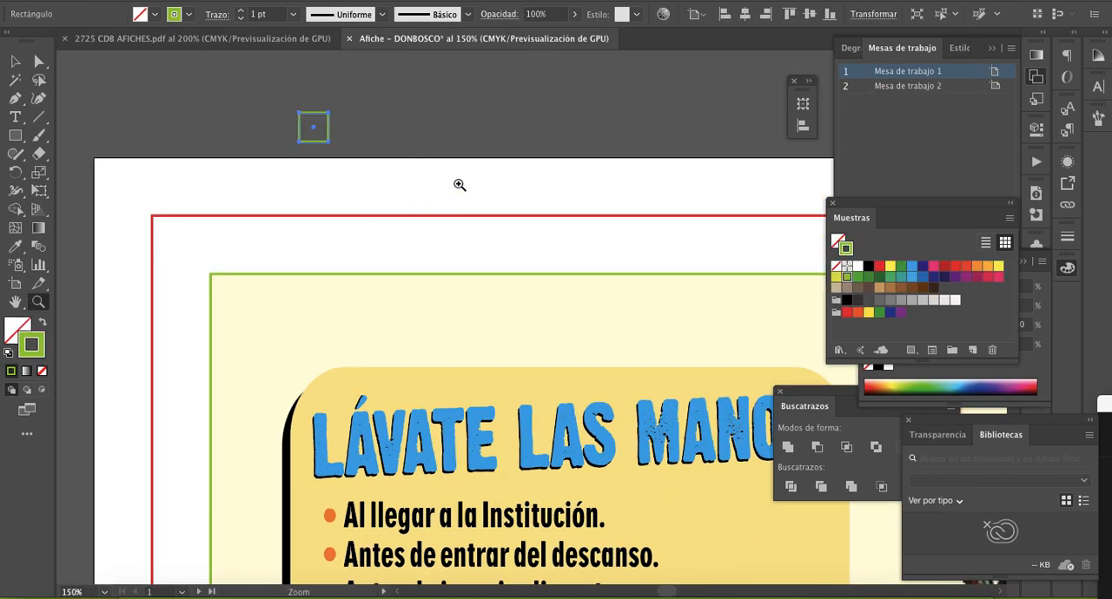
pyautogui.click(457, 184)
pyautogui.click(453, 252)
pyautogui.press('space')
pyautogui.moveTo(478, 368); pyautogui.dragTo(456, 222)
pyautogui.press('v')
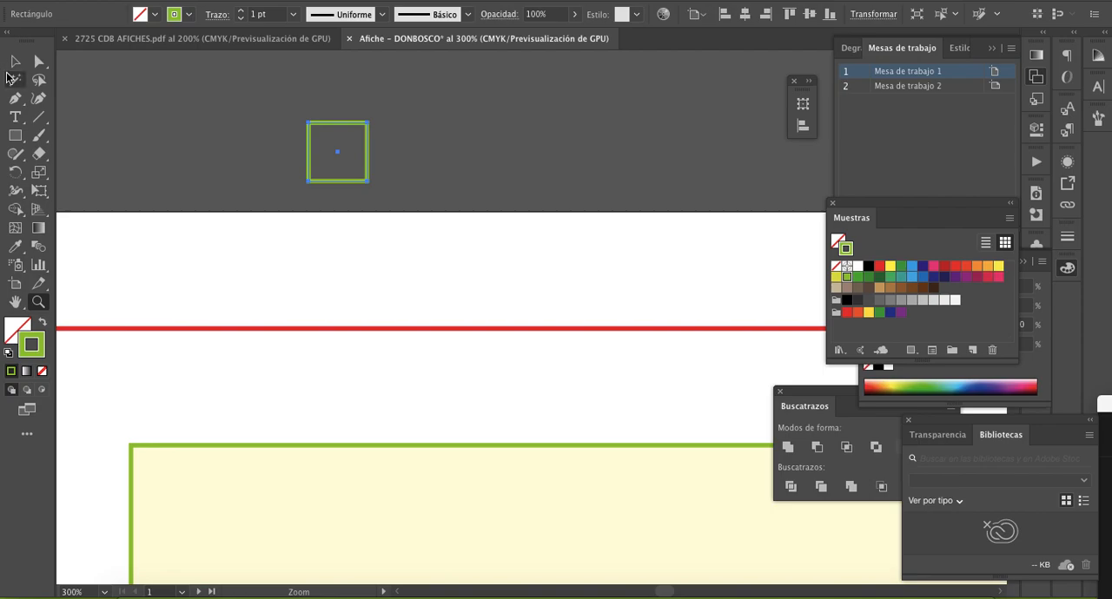
pyautogui.click(368, 148)
pyautogui.moveTo(372, 146); pyautogui.dragTo(340, 251)
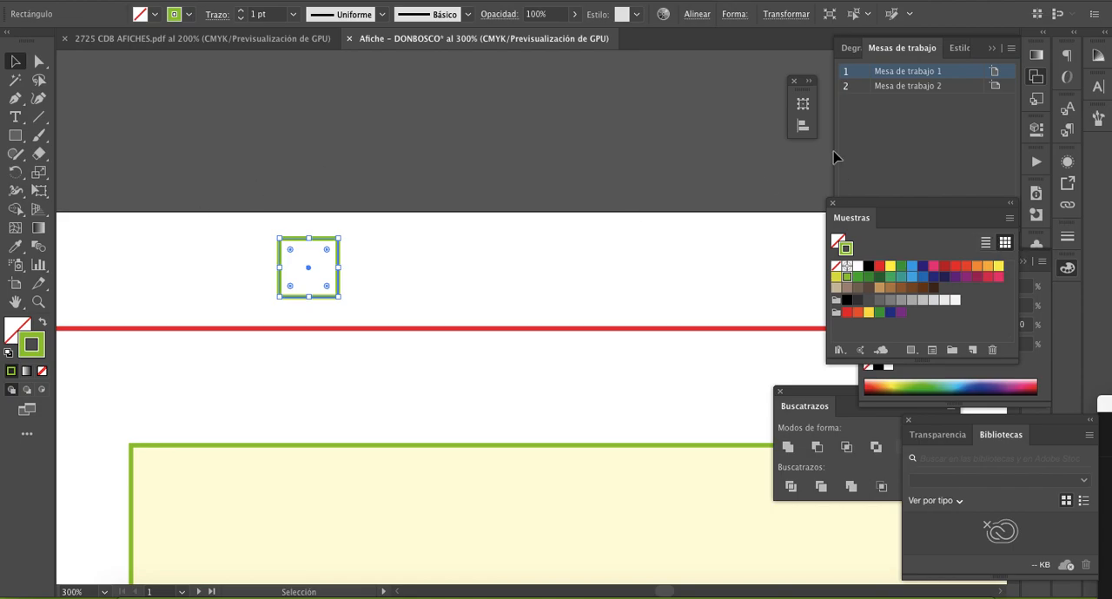
pyautogui.click(836, 266)
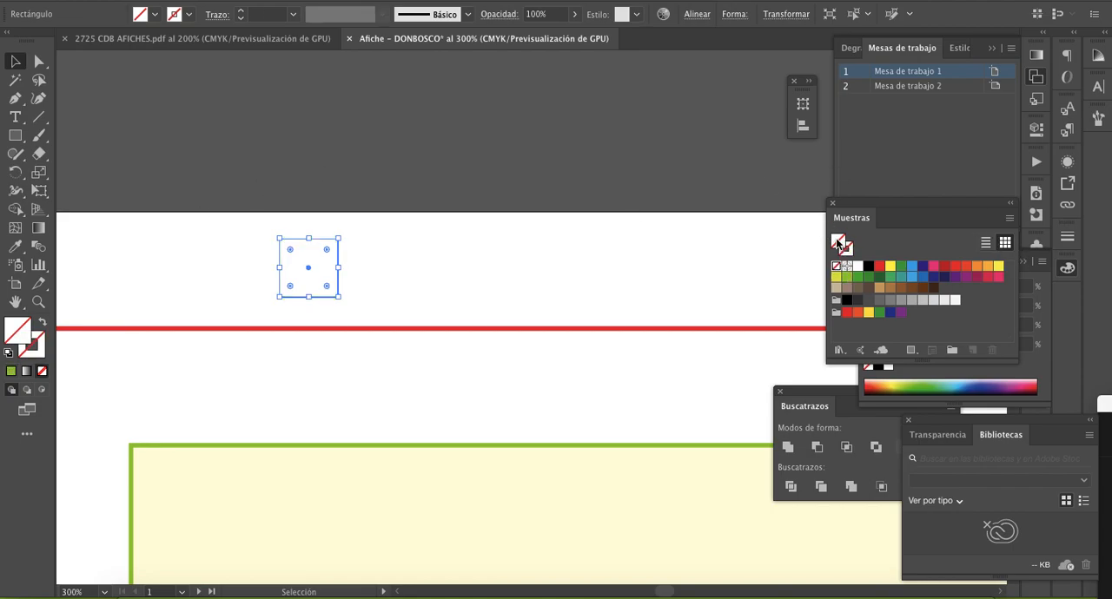
pyautogui.click(911, 269)
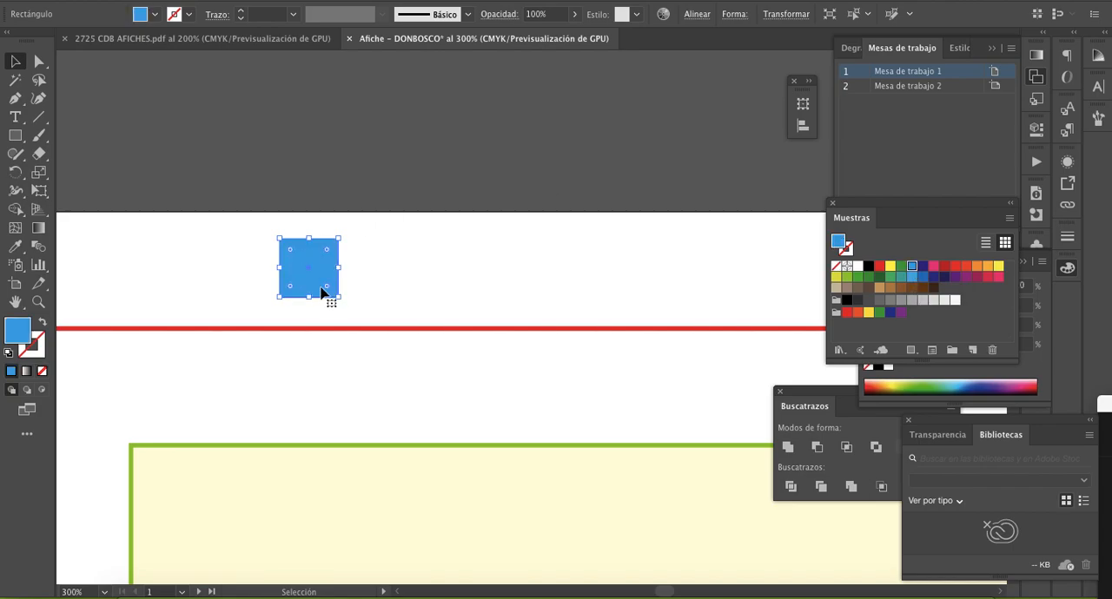
# - Duplicate the cyan square flush against its right side and fill the copy with magenta, following the reference bar's order
pyautogui.moveTo(310, 281); pyautogui.dragTo(371, 281)
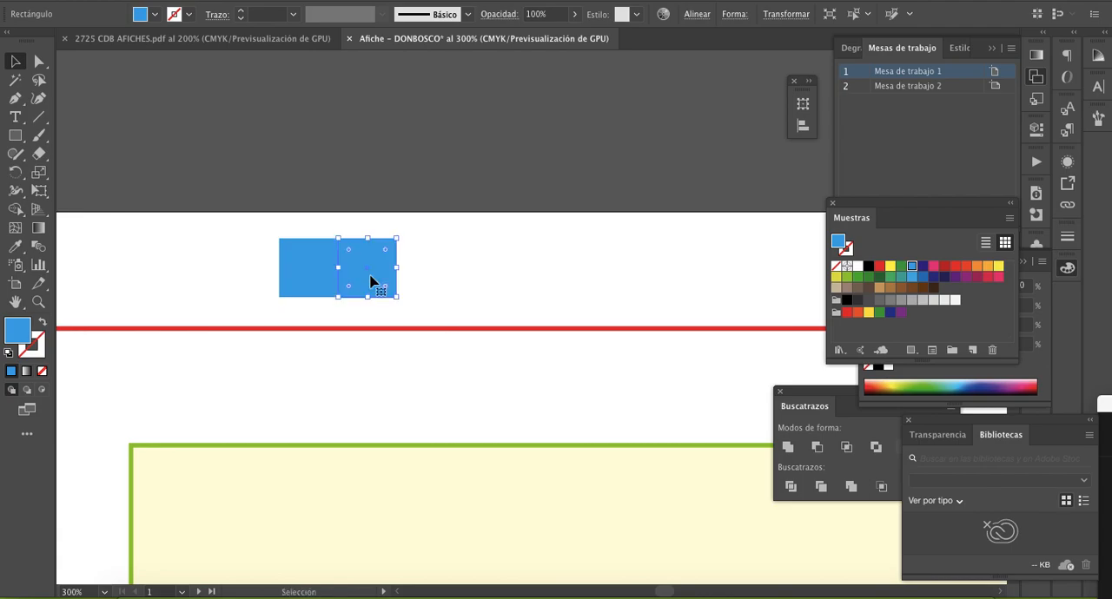
pyautogui.click(286, 38)
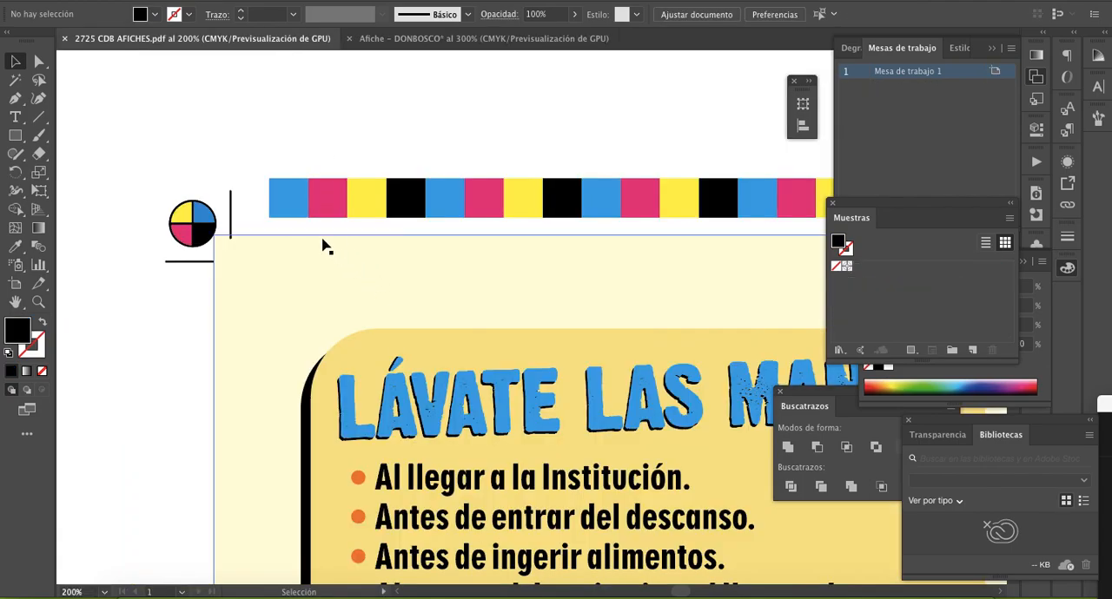
pyautogui.click(457, 39)
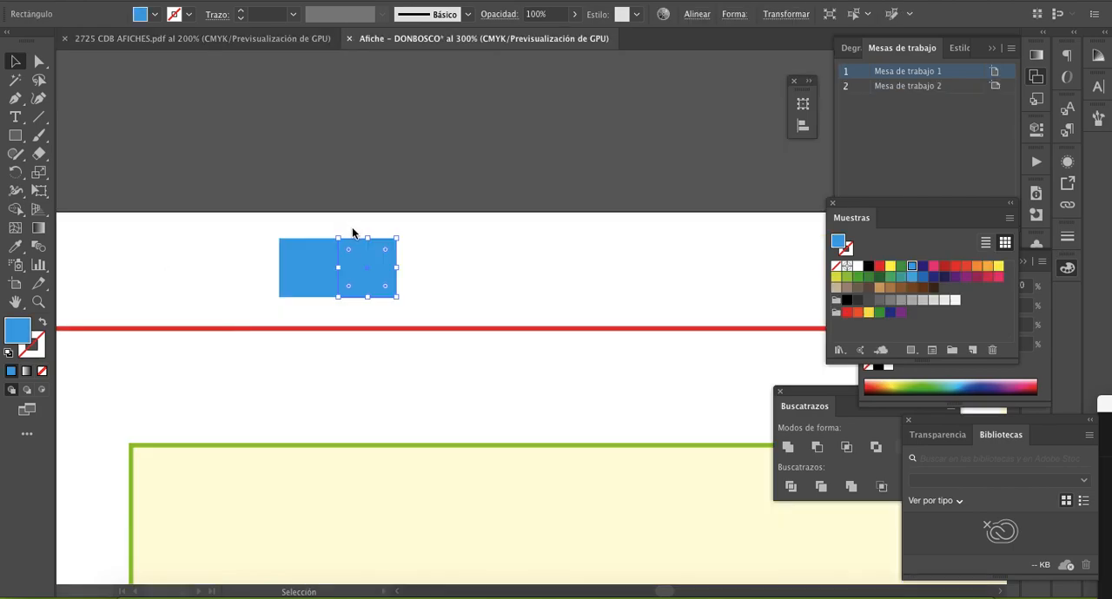
pyautogui.click(933, 269)
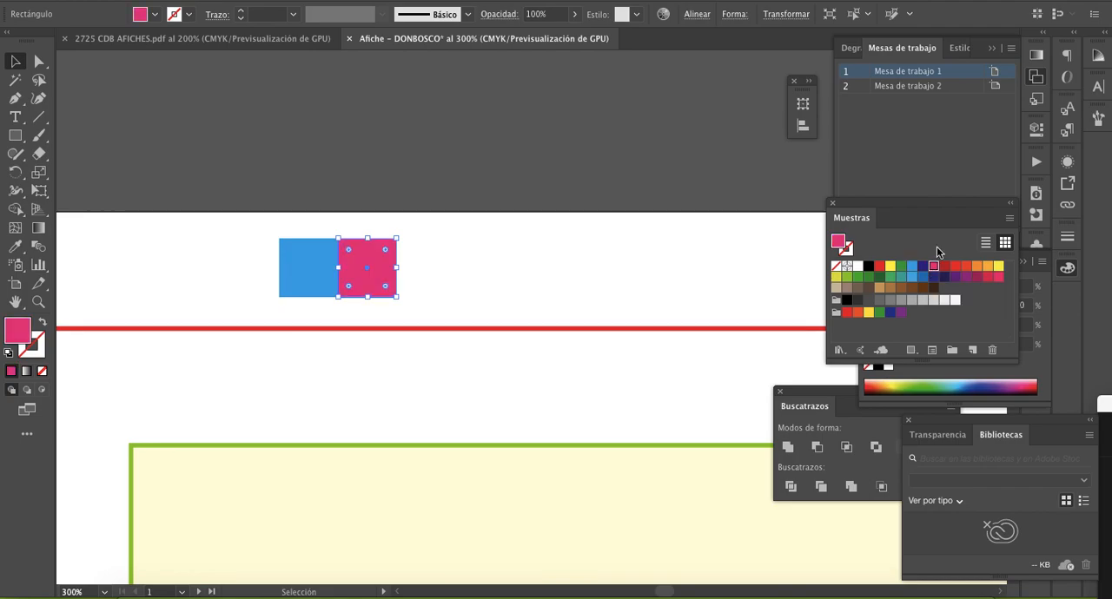
# - Extend the row with two more adjoining copies of the square, filled with Amarillo CMYK and Negro
pyautogui.moveTo(375, 282); pyautogui.dragTo(423, 287)
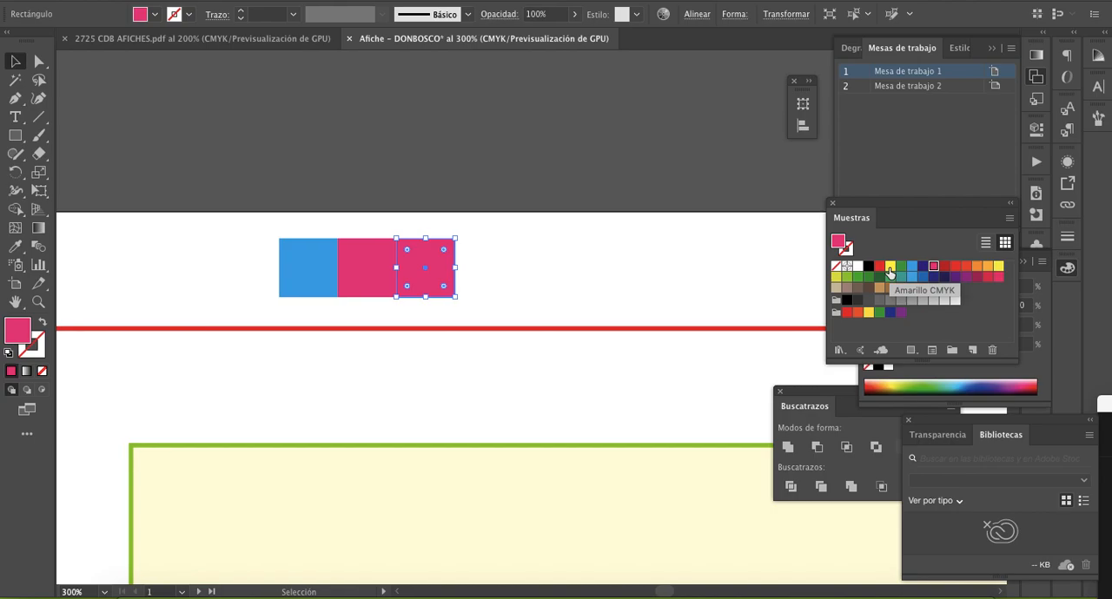
pyautogui.click(889, 269)
pyautogui.moveTo(425, 288); pyautogui.dragTo(483, 289)
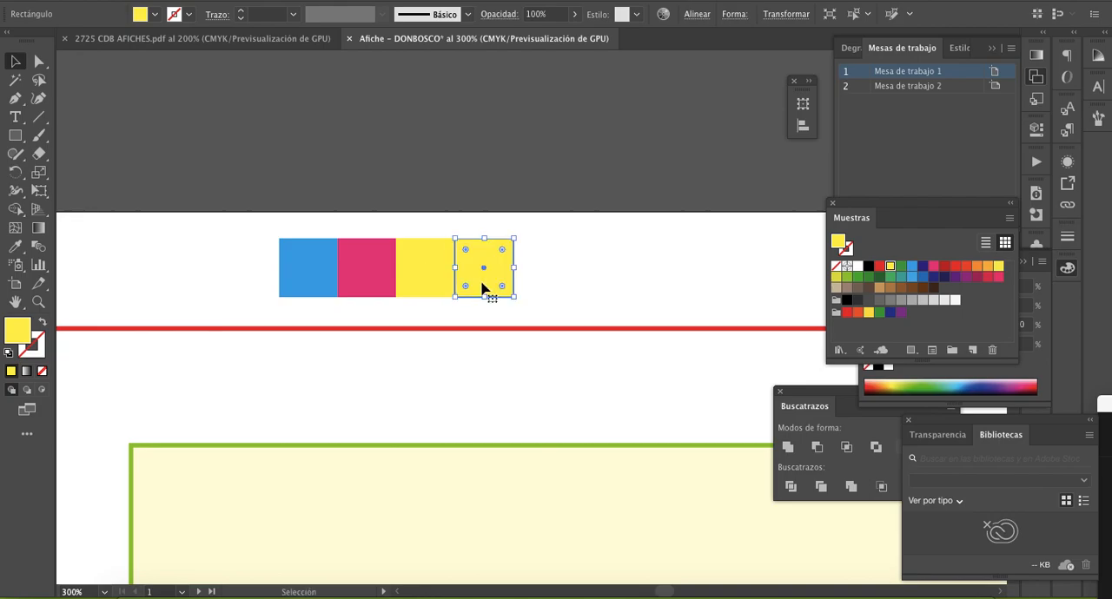
pyautogui.click(868, 268)
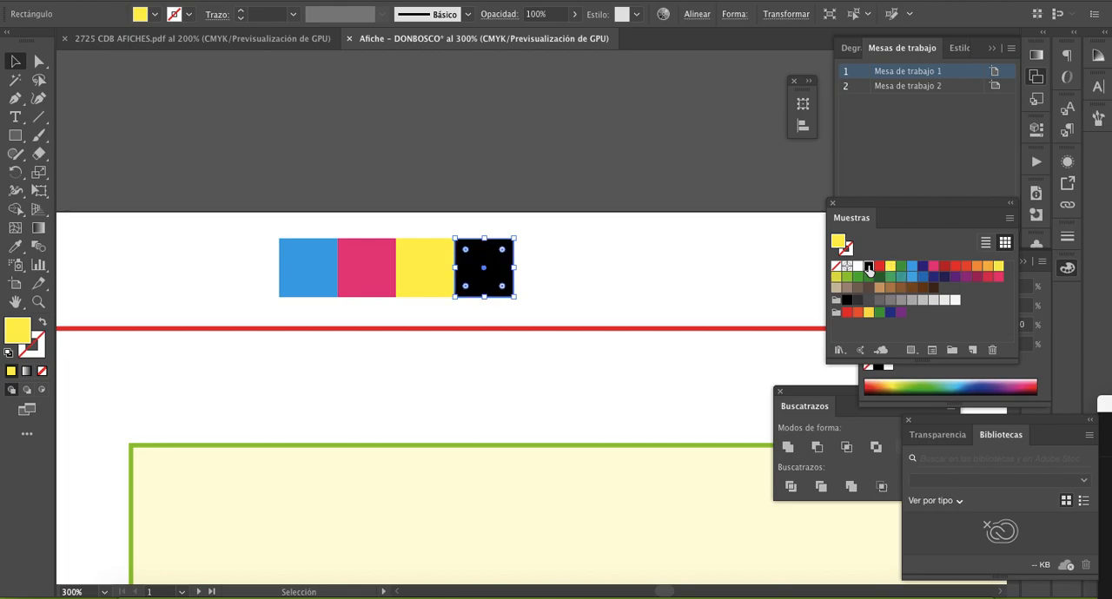
# - Group the cyan, magenta, yellow and black squares
pyautogui.click(677, 270)
pyautogui.moveTo(263, 237); pyautogui.dragTo(579, 282)
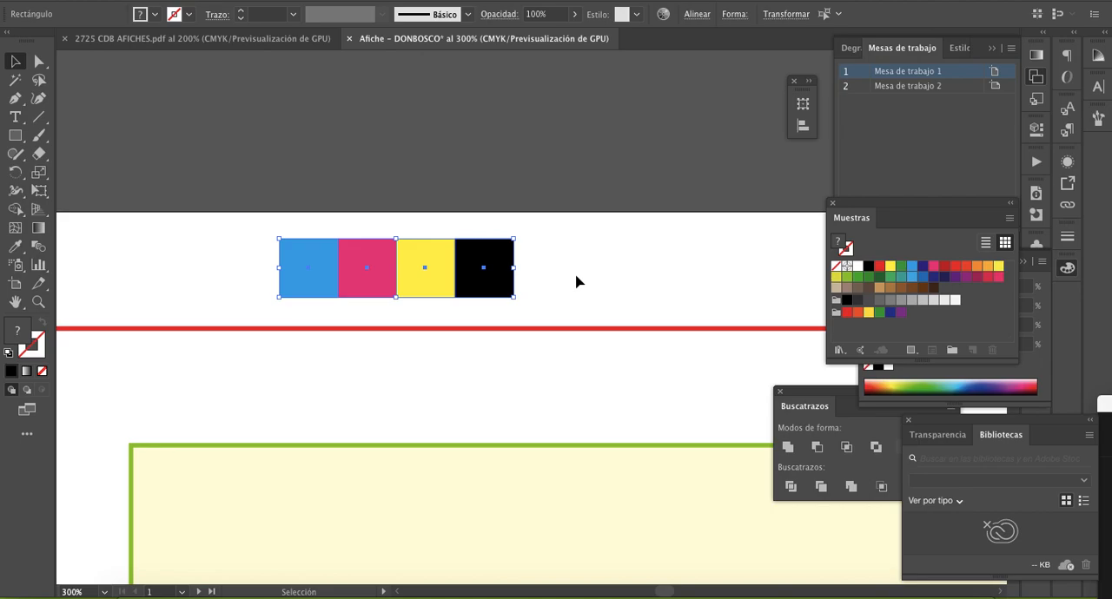
pyautogui.hotkey('ctrl', 'g')
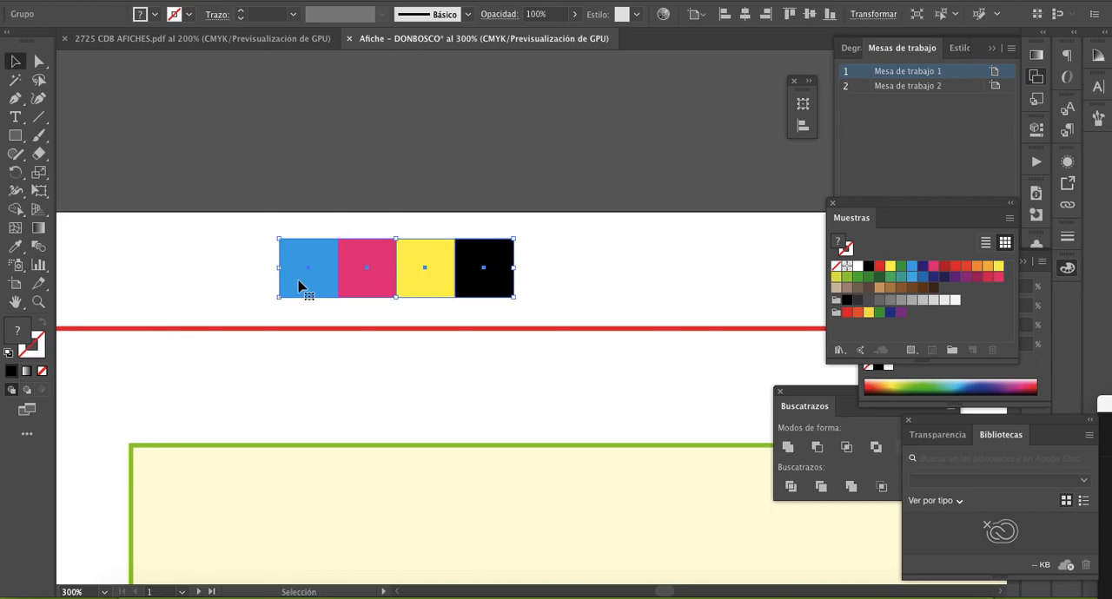
# - Move the colour-square group between the red and green frames and place a duplicate flush against its right end
pyautogui.press('z')
pyautogui.keyDown('alt'); pyautogui.click(505, 342); pyautogui.keyUp('alt')
pyautogui.keyDown('alt'); pyautogui.click(599, 383); pyautogui.keyUp('alt')
pyautogui.keyDown('alt'); pyautogui.click(599, 382); pyautogui.keyUp('alt')
pyautogui.keyDown('alt'); pyautogui.click(598, 382); pyautogui.keyUp('alt')
pyautogui.moveTo(616, 382); pyautogui.dragTo(444, 334)
pyautogui.click(407, 215)
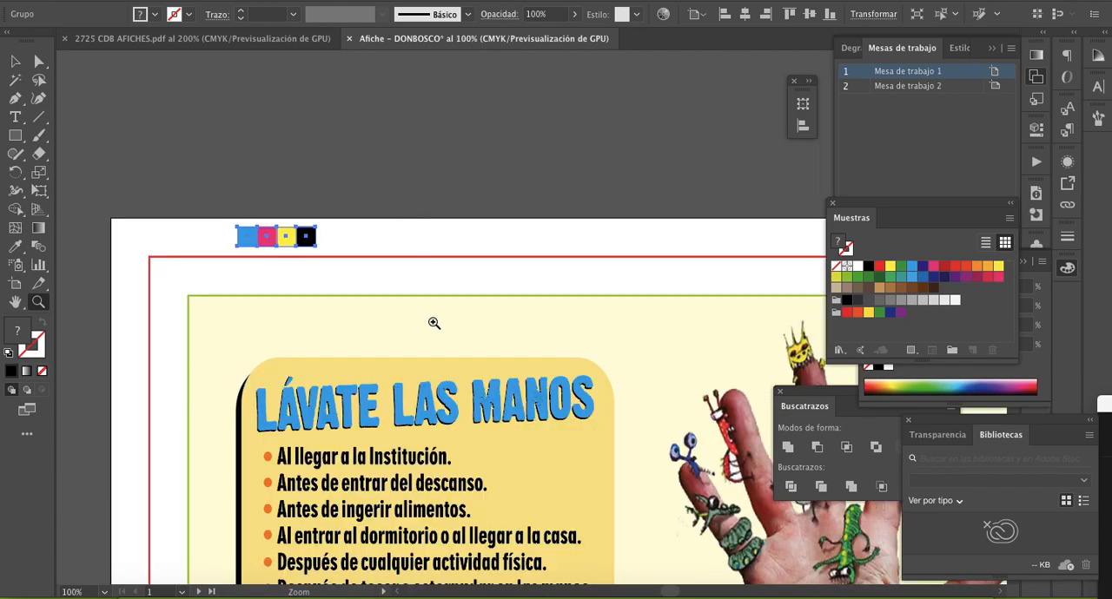
pyautogui.click(432, 326)
pyautogui.press('v')
pyautogui.moveTo(320, 195); pyautogui.dragTo(392, 251)
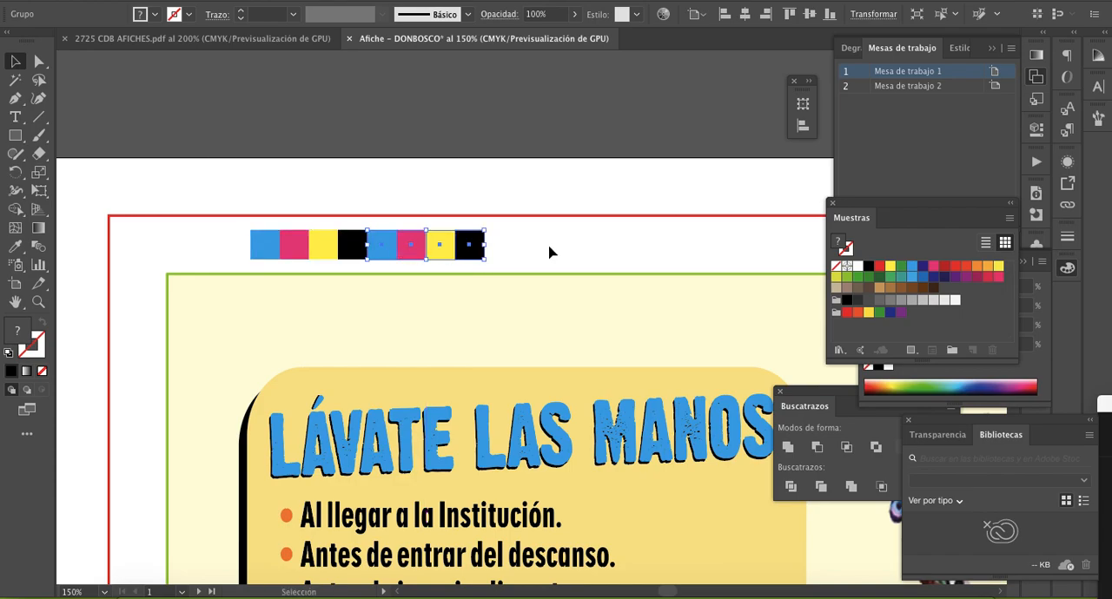
# - Inspect closely the joint between the two colour-square groups for gaps or misalignment
pyautogui.press('z')
pyautogui.click(483, 318)
pyautogui.click(489, 316)
pyautogui.click(490, 314)
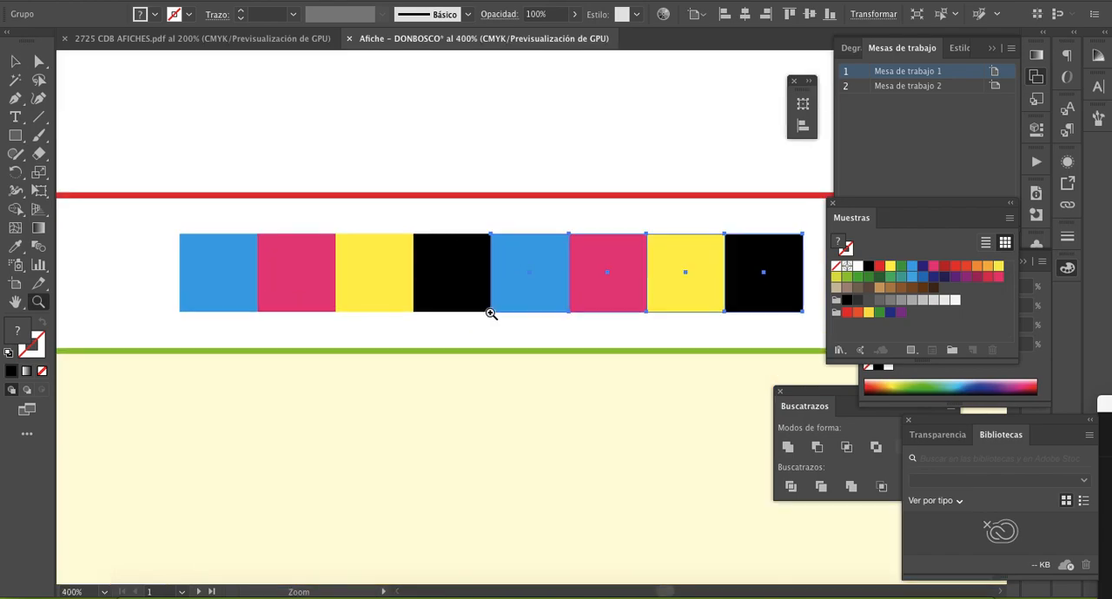
pyautogui.click(408, 301)
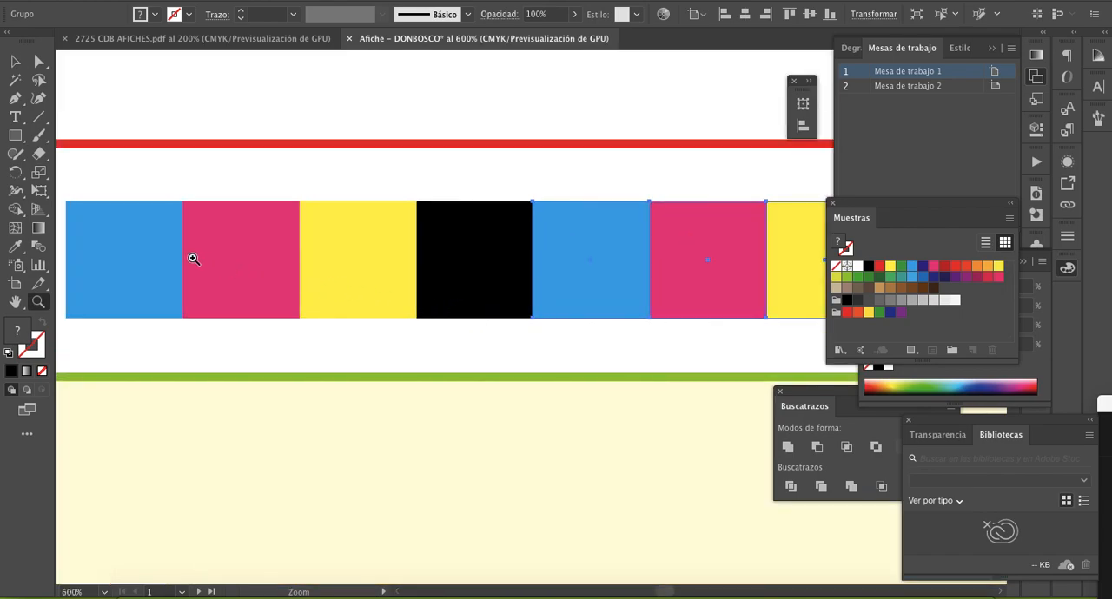
pyautogui.press('v')
pyautogui.click(536, 194)
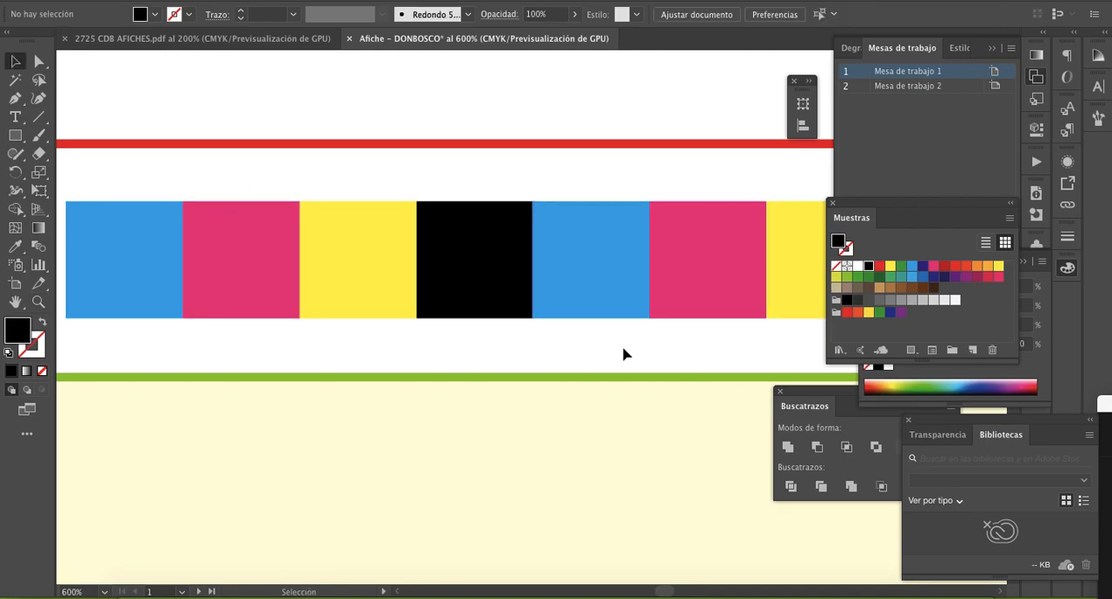
pyautogui.press('z')
pyautogui.keyDown('alt'); pyautogui.click(625, 309); pyautogui.keyUp('alt')
pyautogui.keyDown('alt'); pyautogui.click(625, 308); pyautogui.keyUp('alt')
pyautogui.keyDown('alt'); pyautogui.click(626, 308); pyautogui.keyUp('alt')
pyautogui.moveTo(635, 345); pyautogui.dragTo(571, 258)
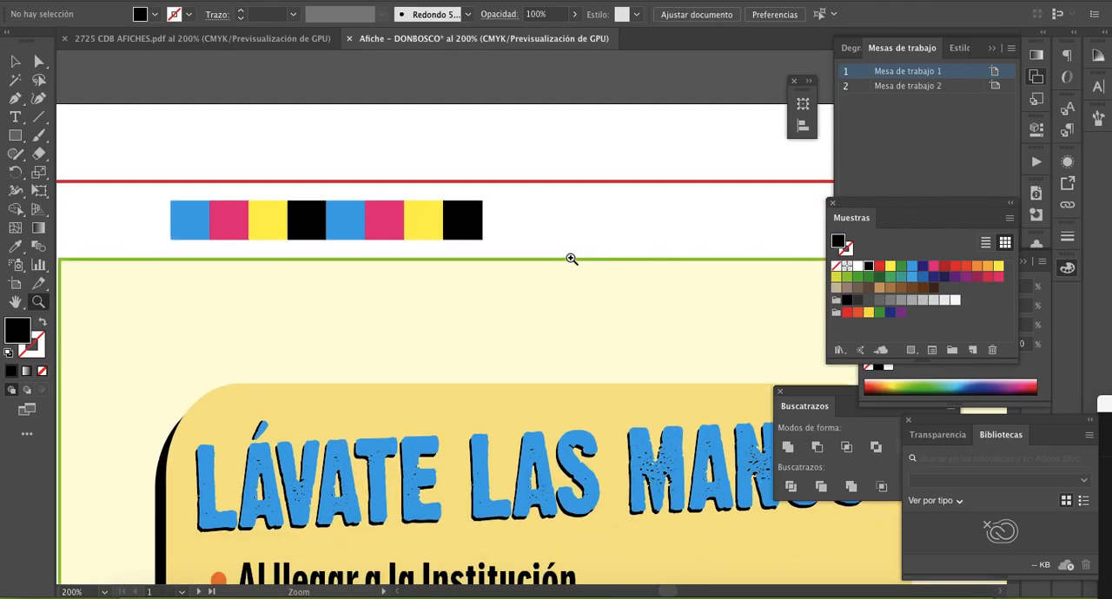
# - Extend the colour bar across the poster's top by repeatedly duplicating the cyan, magenta, yellow and black group flush end to end
pyautogui.press('v')
pyautogui.click(461, 229)
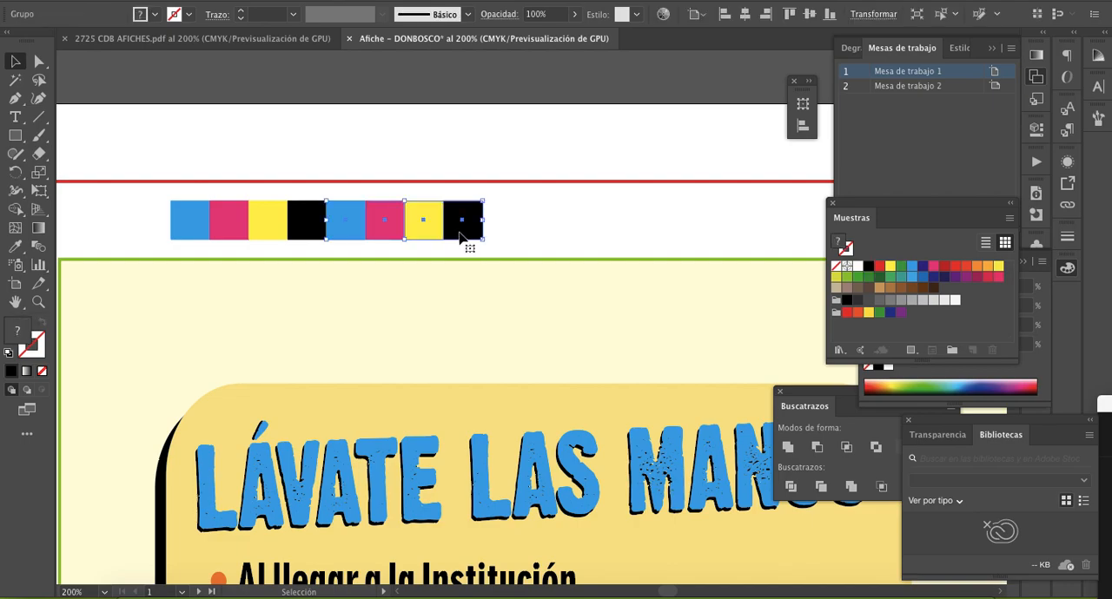
pyautogui.moveTo(461, 229); pyautogui.dragTo(392, 227)
pyautogui.hotkey('ctrl', 'd')
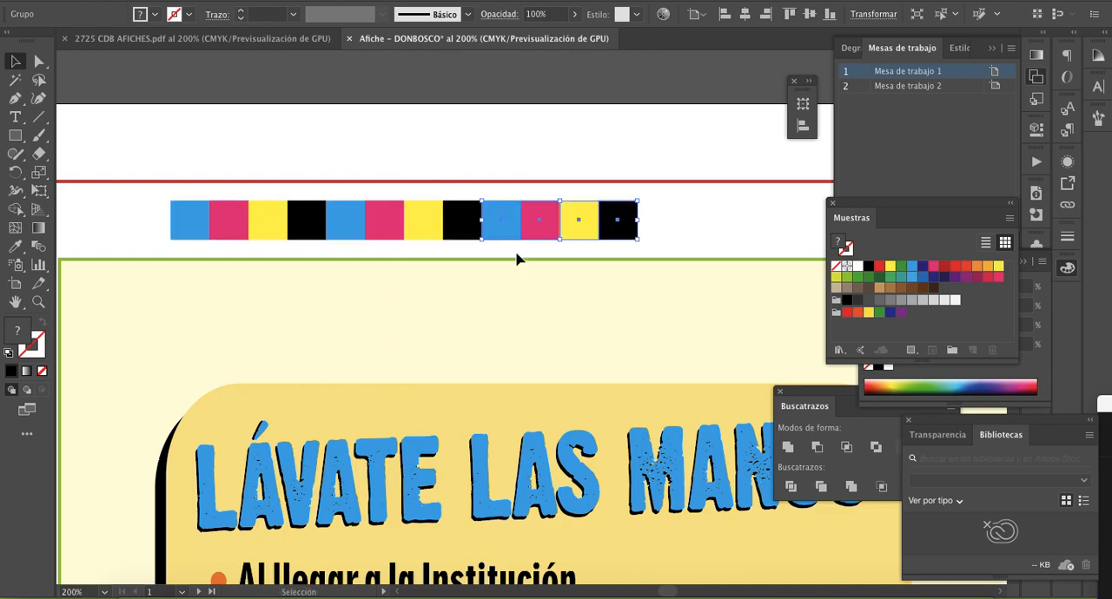
pyautogui.hscroll(5, 519, 261)
pyautogui.hotkey('ctrl', 'd')
pyautogui.hscroll(5, 518, 261)
pyautogui.hotkey('ctrl', 'd')
pyautogui.hscroll(3, 519, 261)
pyautogui.hscroll(3, 519, 260)
pyautogui.hotkey('ctrl', 'd')
pyautogui.hscroll(8, 519, 261)
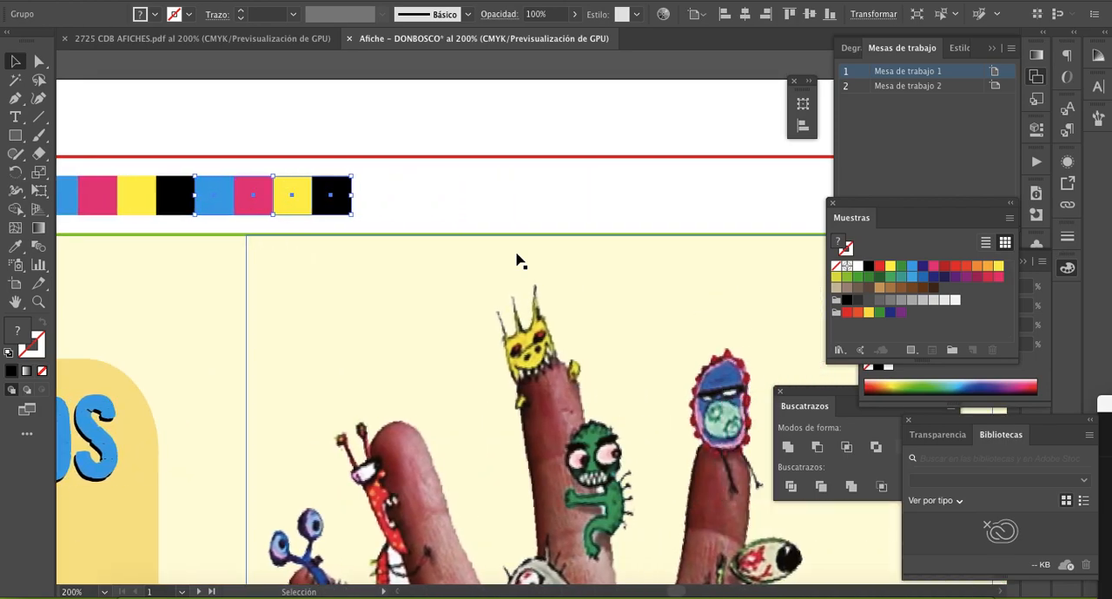
pyautogui.hotkey('ctrl', 'd')
pyautogui.hscroll(1, 519, 261)
pyautogui.hscroll(3, 519, 260)
pyautogui.hotkey('ctrl', 'd')
pyautogui.hscroll(4, 518, 261)
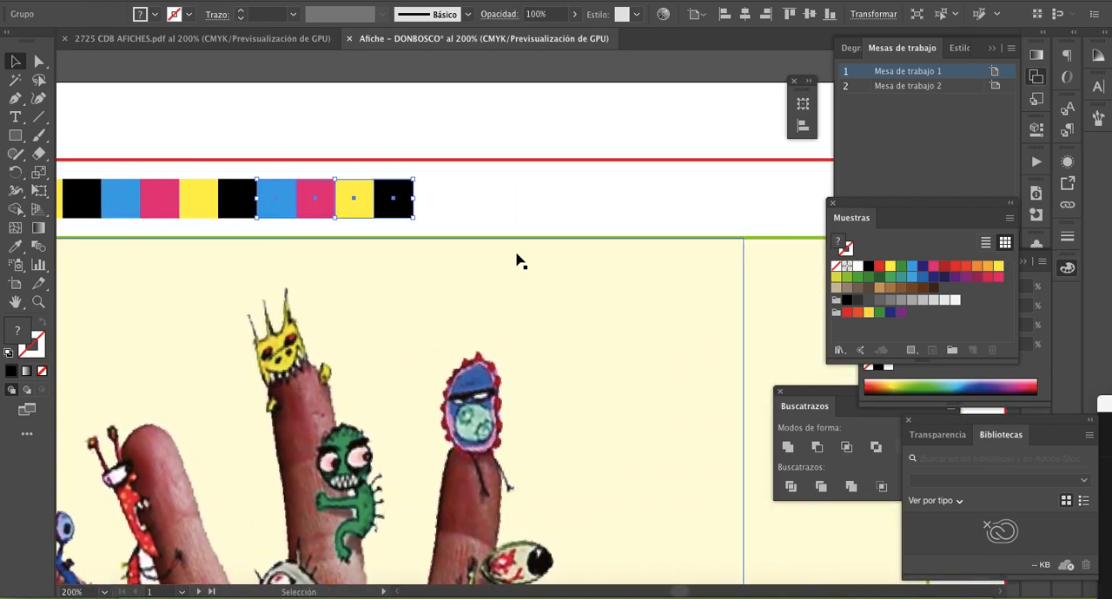
pyautogui.hotkey('ctrl', 'd')
pyautogui.hscroll(4, 519, 261)
pyautogui.hotkey('ctrl', 'd')
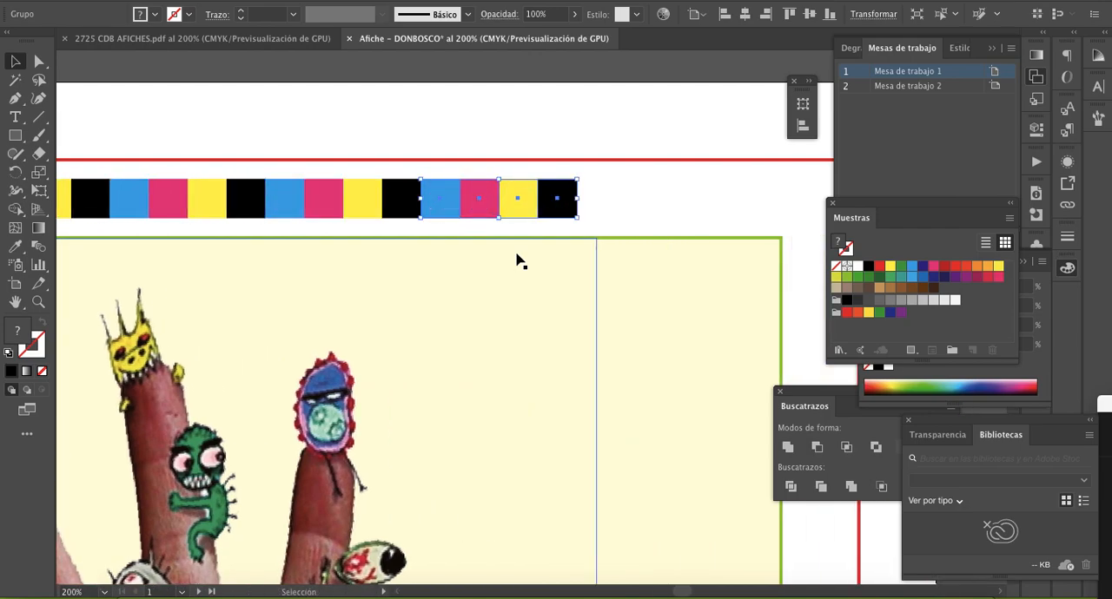
pyautogui.hscroll(3, 518, 261)
pyautogui.hotkey('ctrl', 'd')
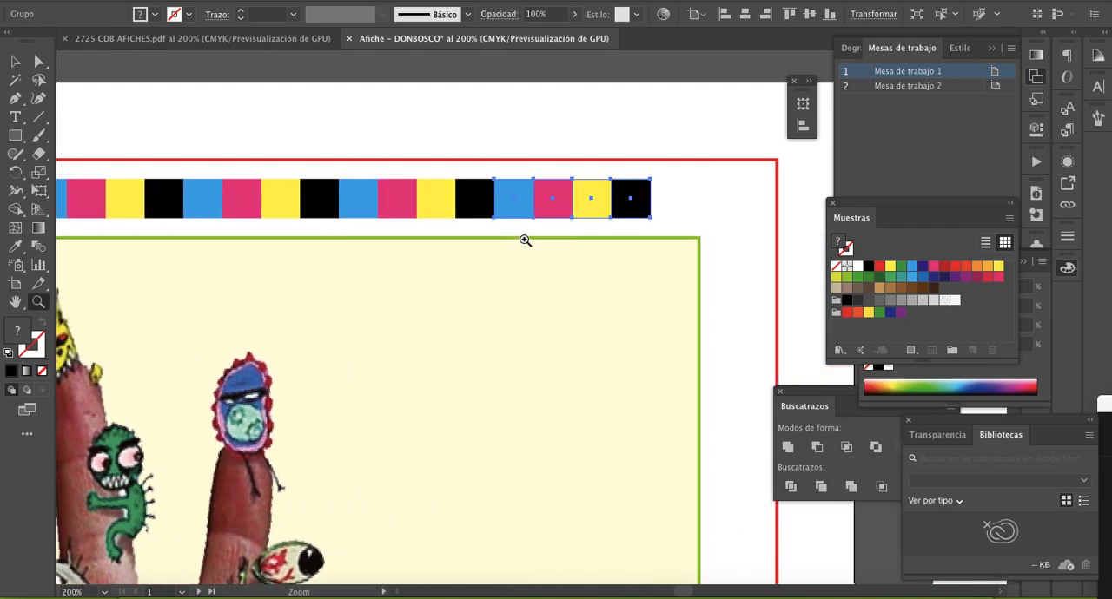
# - Group all the colour squares into one bar and shift it slightly left between the red and green frames
pyautogui.keyDown('ctrl'); pyautogui.keyDown('alt'); pyautogui.click(527, 330); pyautogui.keyUp('alt'); pyautogui.keyUp('ctrl')
pyautogui.keyDown('ctrl'); pyautogui.keyDown('alt'); pyautogui.click(521, 344); pyautogui.keyUp('alt'); pyautogui.keyUp('ctrl')
pyautogui.keyDown('ctrl'); pyautogui.keyDown('alt'); pyautogui.click(521, 348); pyautogui.keyUp('alt'); pyautogui.keyUp('ctrl')
pyautogui.moveTo(521, 347); pyautogui.dragTo(644, 286)
pyautogui.click(15, 62)
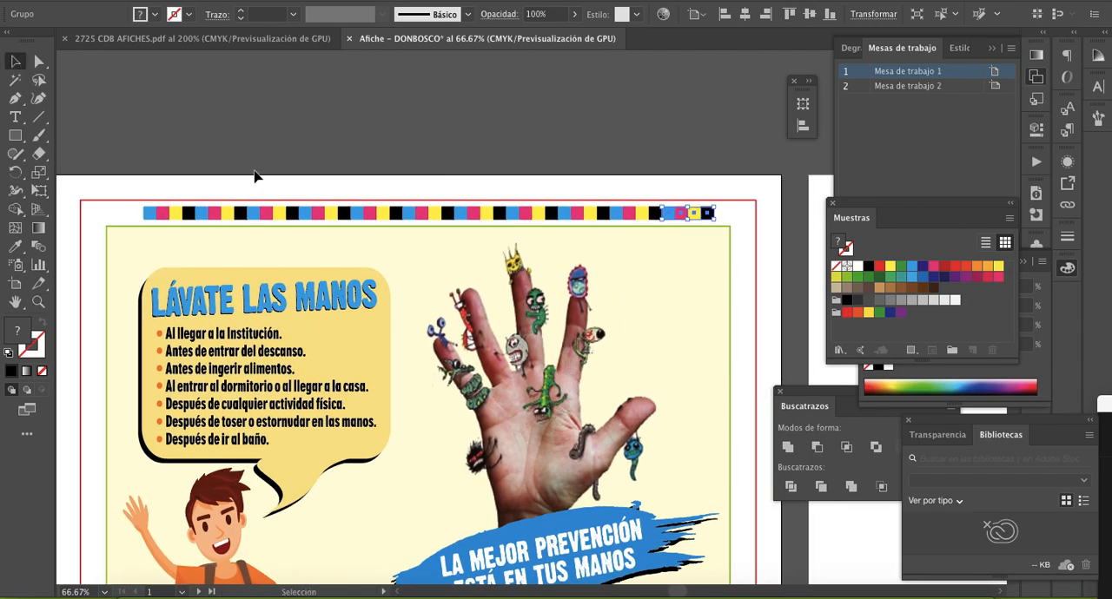
pyautogui.click(134, 173)
pyautogui.moveTo(116, 162); pyautogui.dragTo(727, 227)
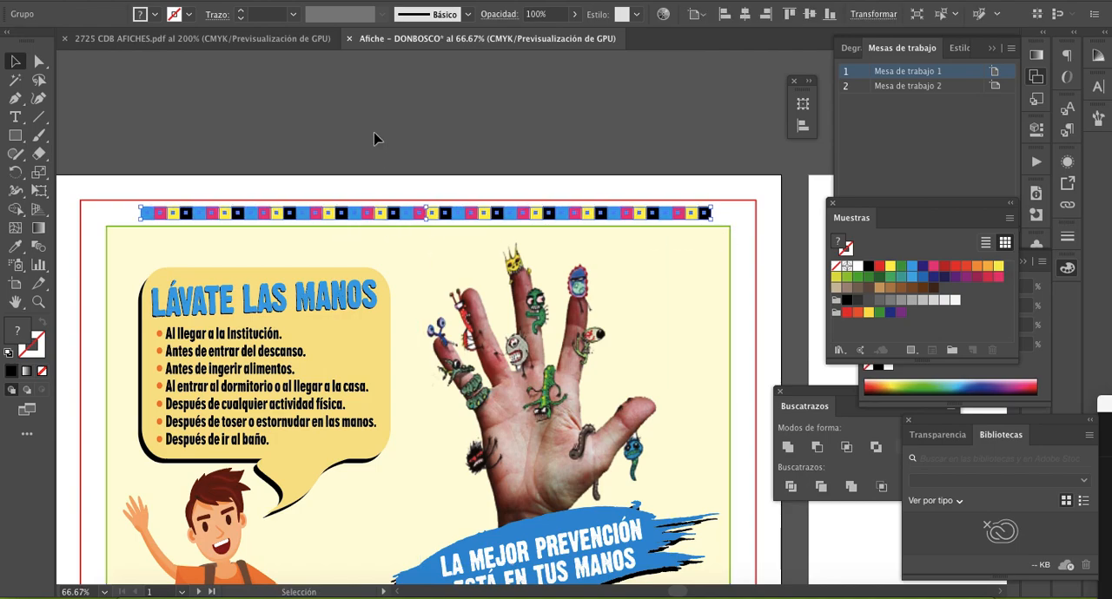
pyautogui.click(391, 147)
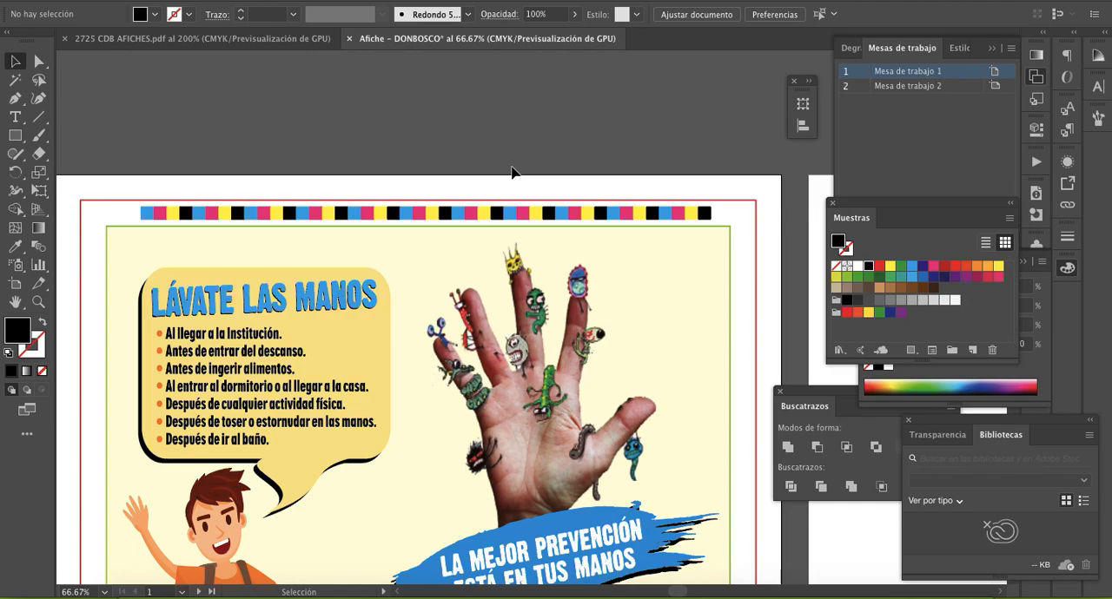
# - Examine the finished colour bar's placement above the poster and check that it selects as a single group
pyautogui.scroll(-2, 512, 172)
pyautogui.press('z')
pyautogui.keyDown('alt'); pyautogui.click(552, 250); pyautogui.keyUp('alt')
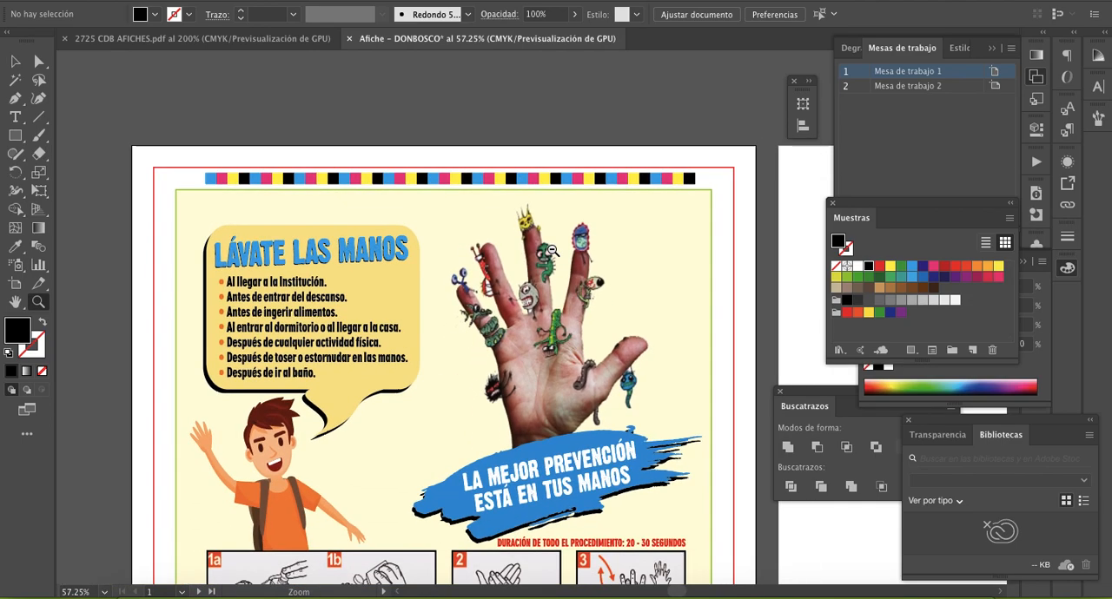
pyautogui.moveTo(562, 335); pyautogui.dragTo(548, 273)
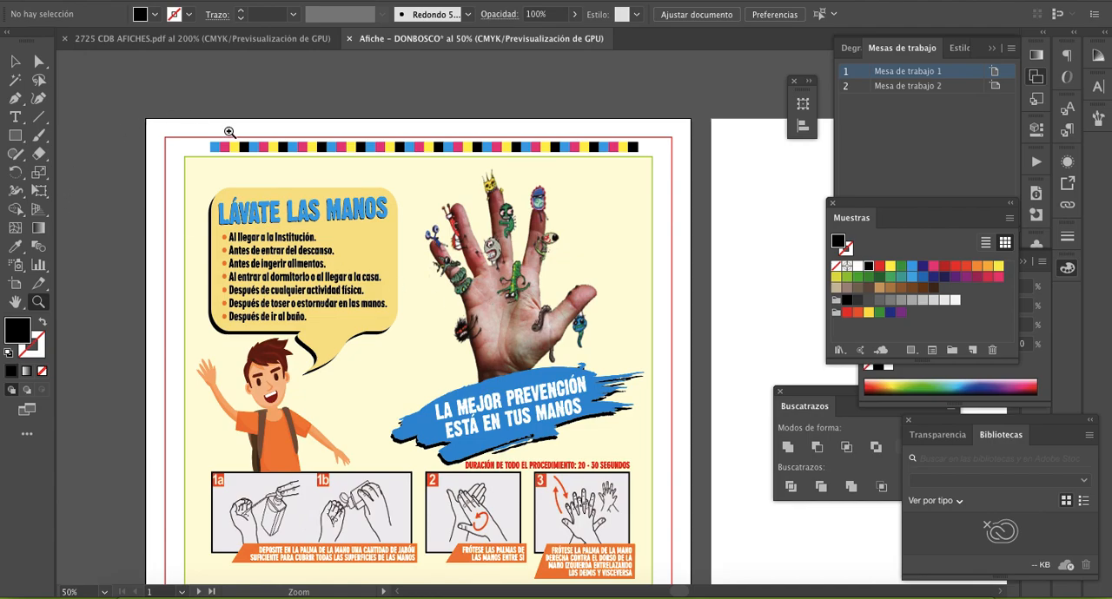
pyautogui.click(376, 194)
pyautogui.click(535, 400)
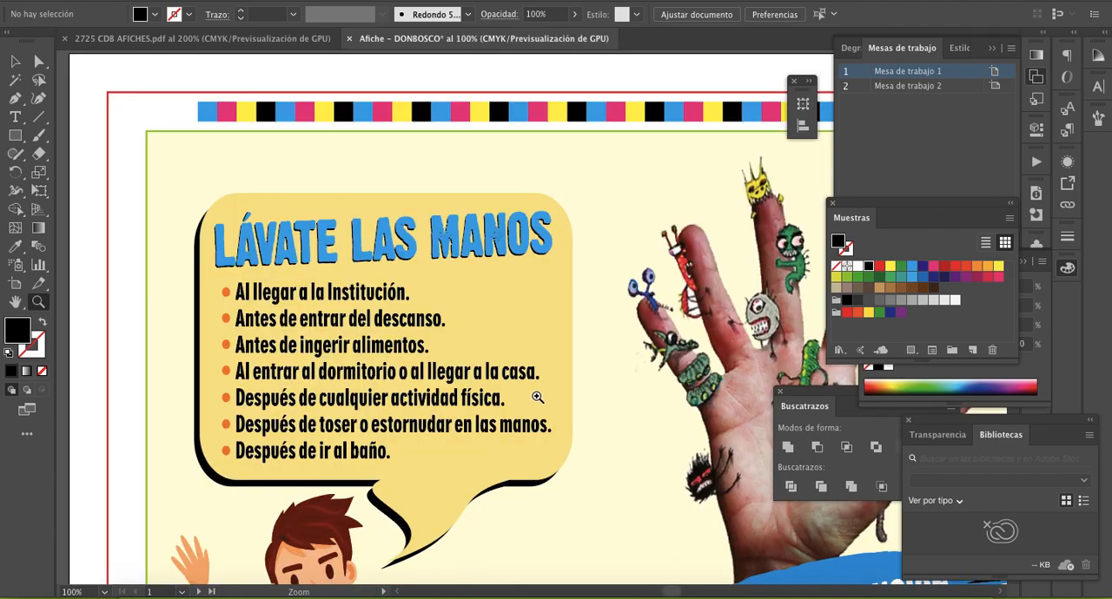
pyautogui.click(14, 63)
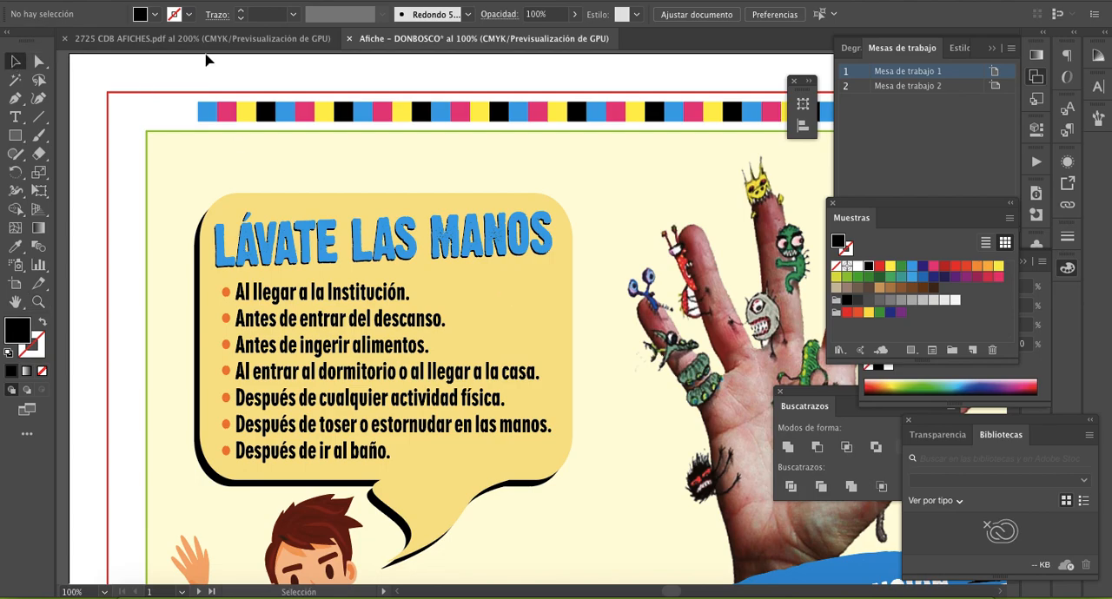
pyautogui.click(209, 114)
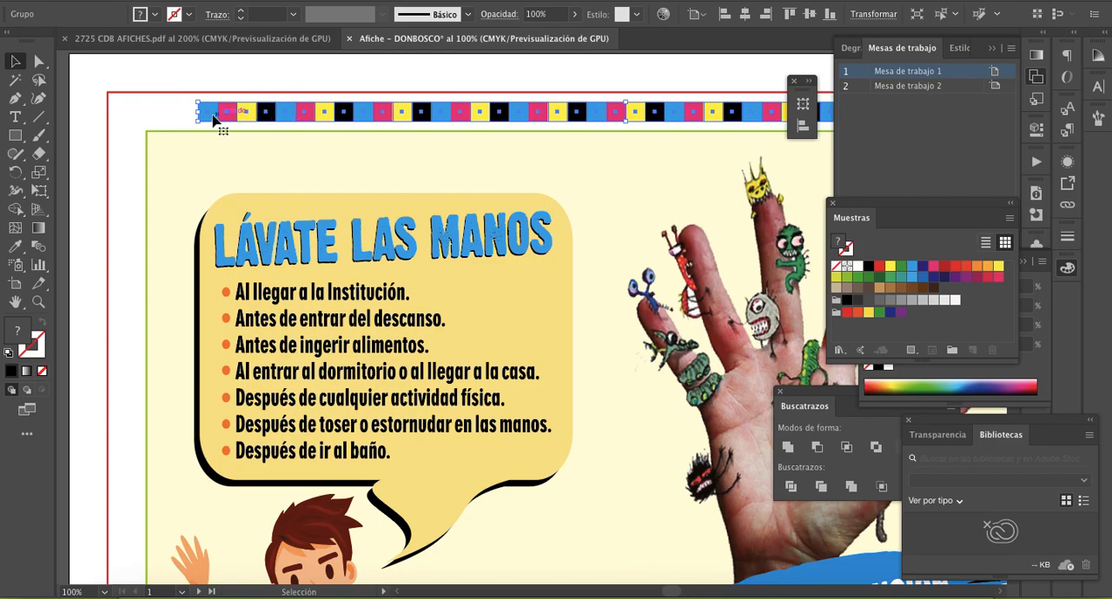
pyautogui.click(315, 76)
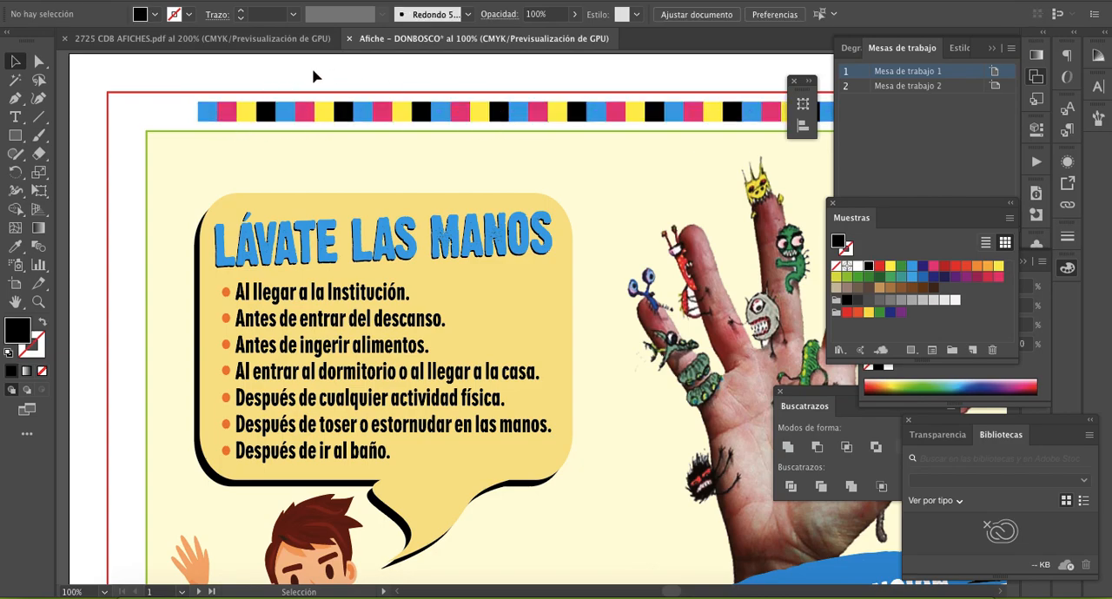
# - Examine the four coloured quadrants of the round registration mark in 2725 CDB AFICHES.pdf
pyautogui.click(301, 44)
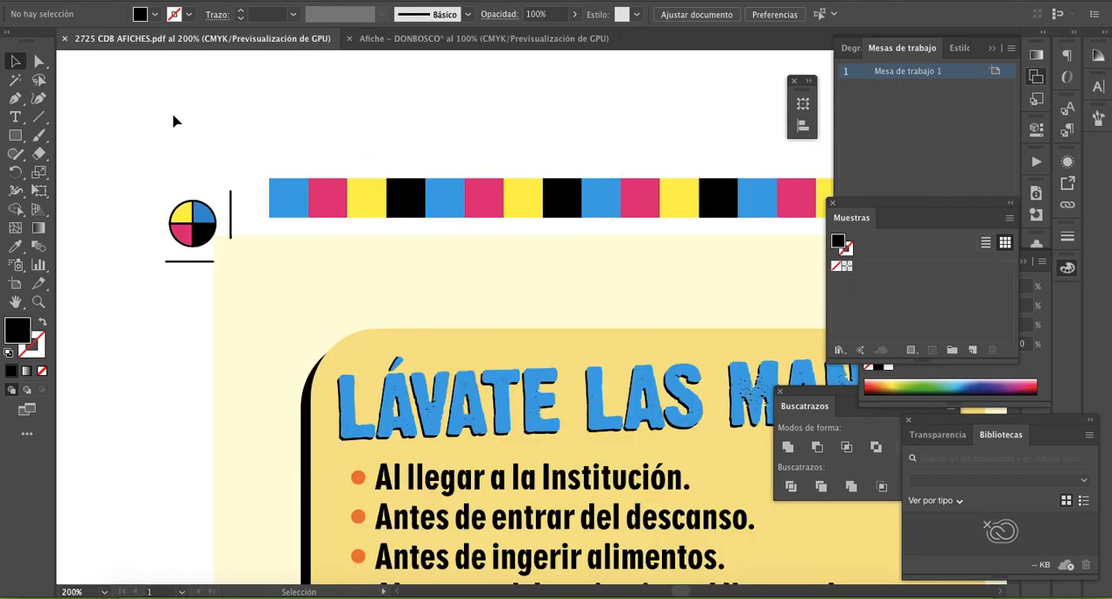
pyautogui.click(181, 213)
pyautogui.click(205, 212)
pyautogui.click(206, 235)
pyautogui.click(174, 233)
pyautogui.click(181, 214)
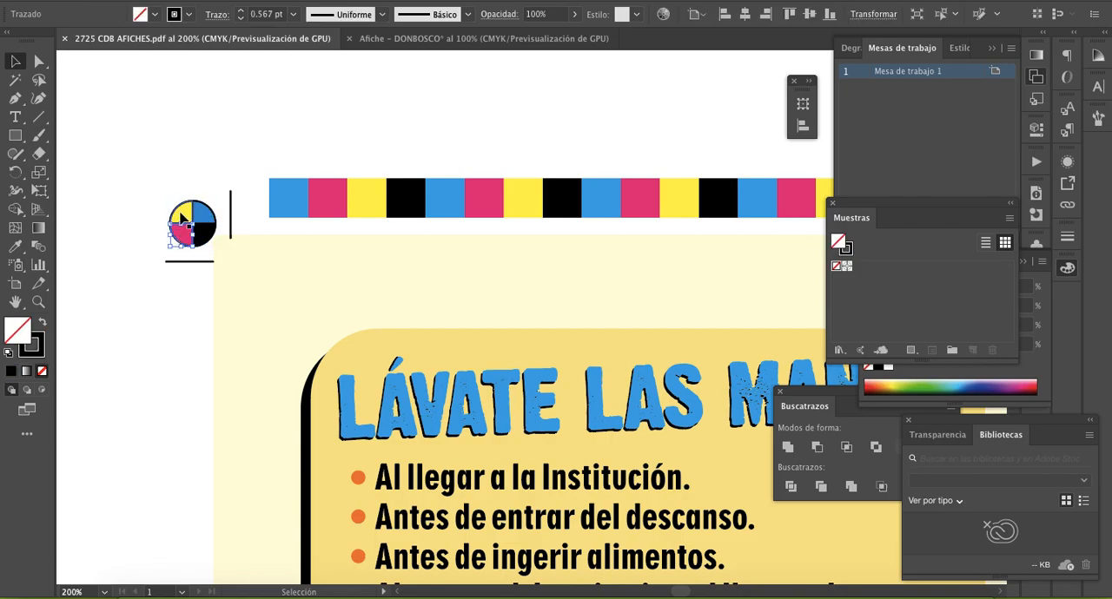
# - In Afiche – DONBOSCO, draw a 1.5 × 1.5 cm black circle and move it over the green frame's top-left corner
pyautogui.click(435, 41)
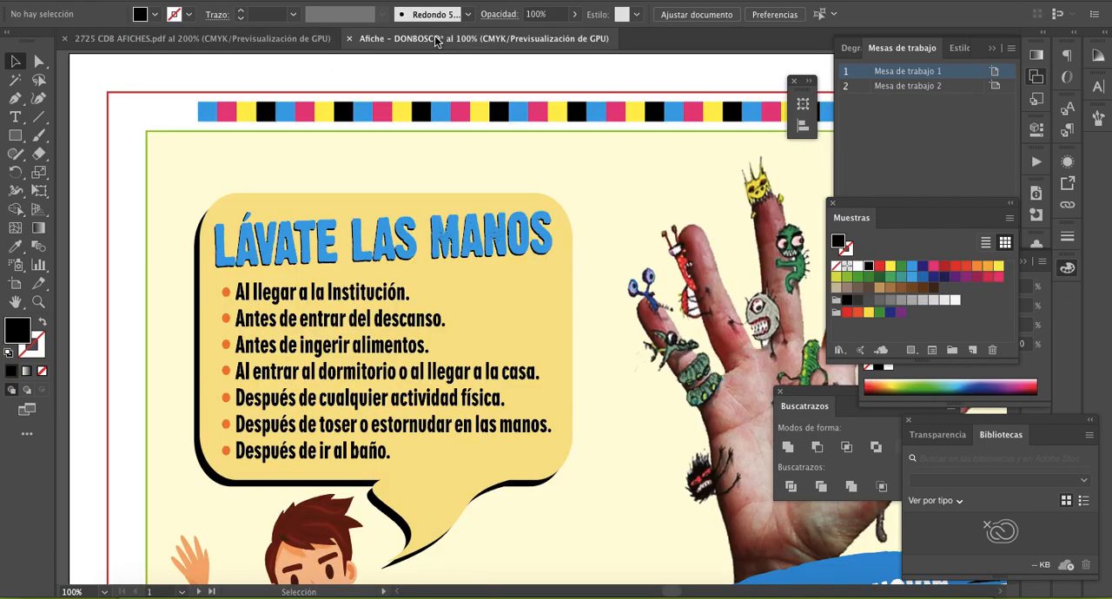
pyautogui.press('z')
pyautogui.click(309, 236)
pyautogui.click(482, 293)
pyautogui.moveTo(483, 311); pyautogui.dragTo(405, 252)
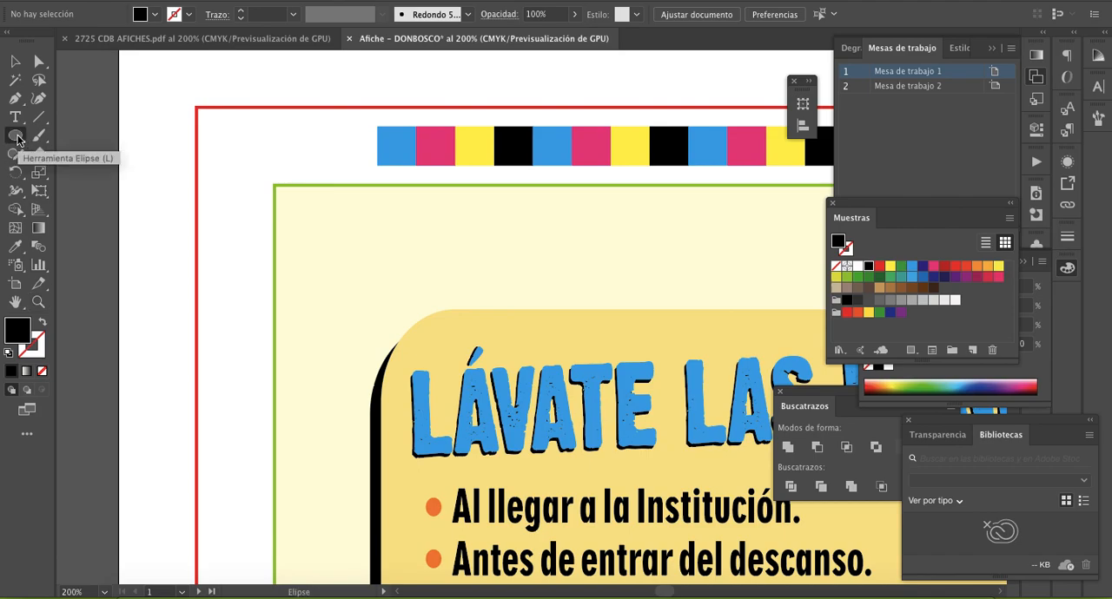
pyautogui.press('l')
pyautogui.click(232, 141)
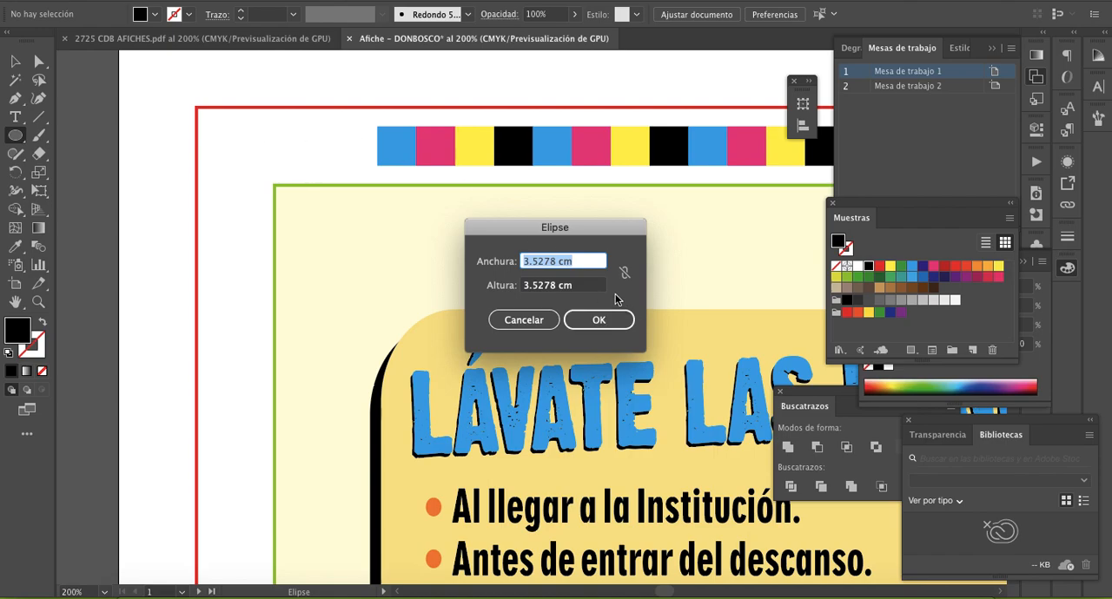
pyautogui.write('1.5')
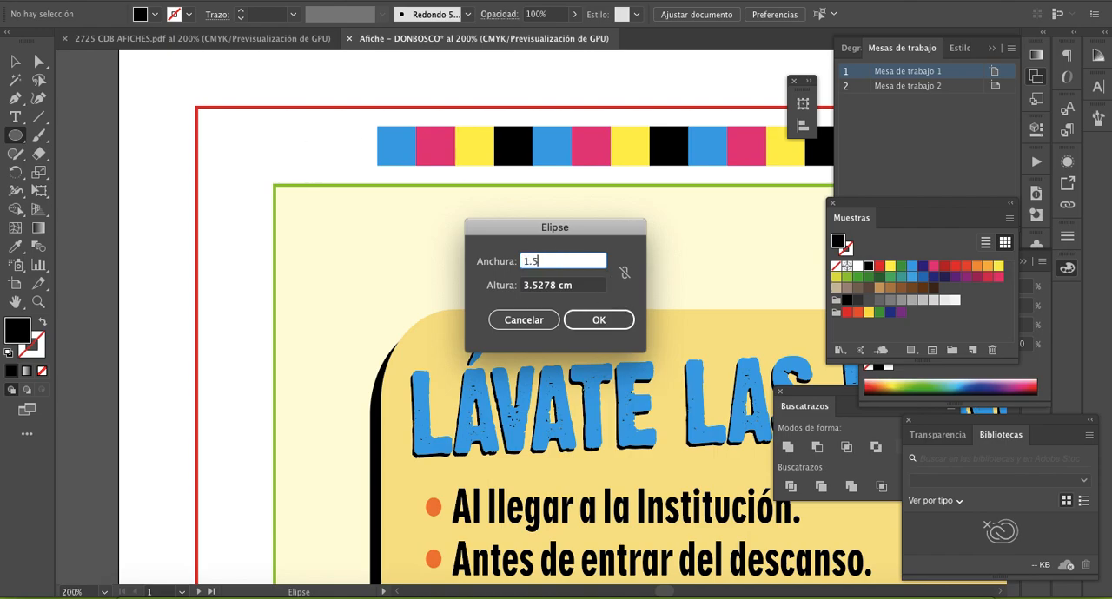
pyautogui.press('Tab')
pyautogui.write('1.5')
pyautogui.press('Return')
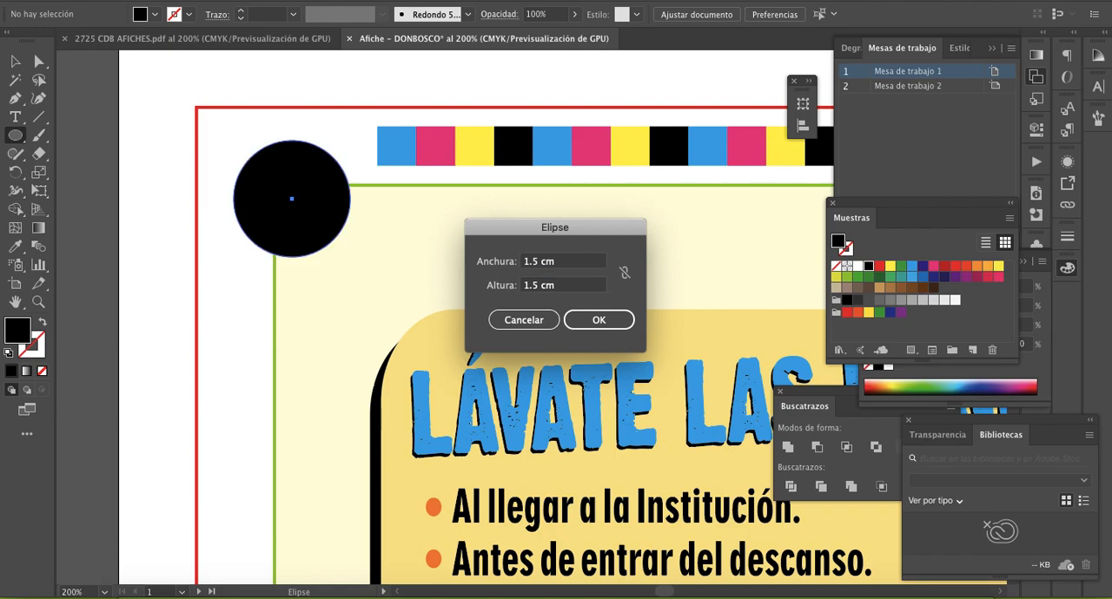
pyautogui.press('v')
pyautogui.moveTo(301, 192); pyautogui.dragTo(293, 181)
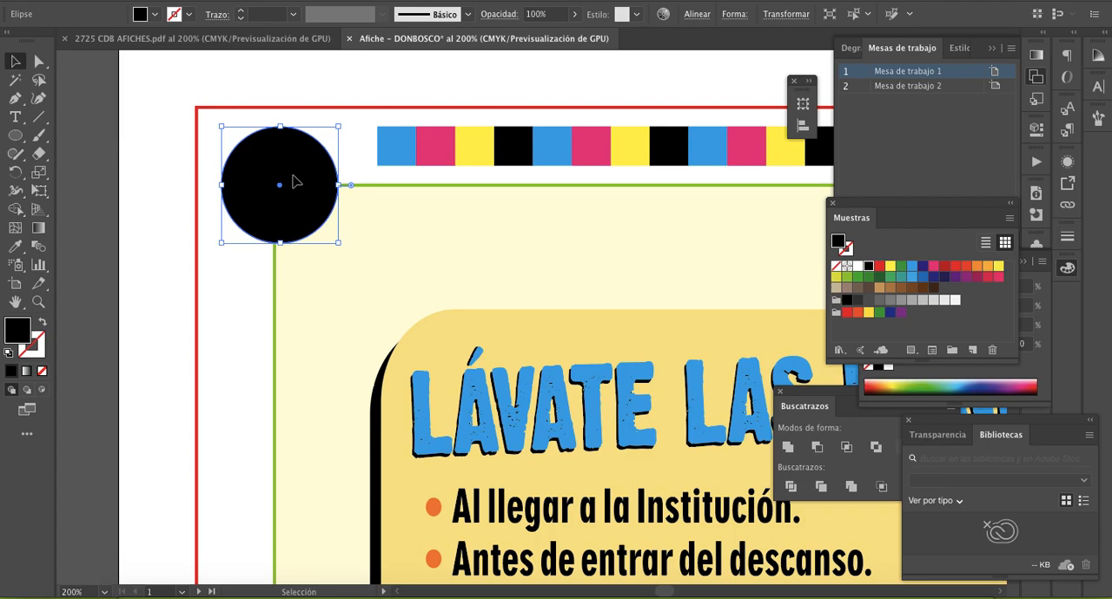
# - Delete the black circle's right anchor point, leaving only its left half
pyautogui.click(390, 202)
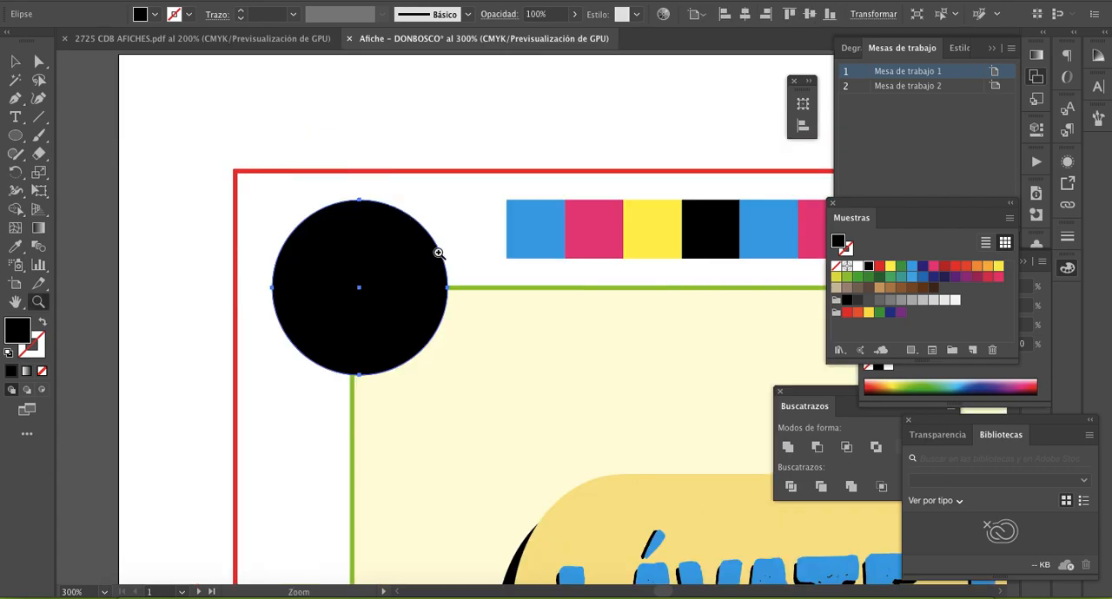
pyautogui.click(475, 318)
pyautogui.click(15, 61)
pyautogui.press('a')
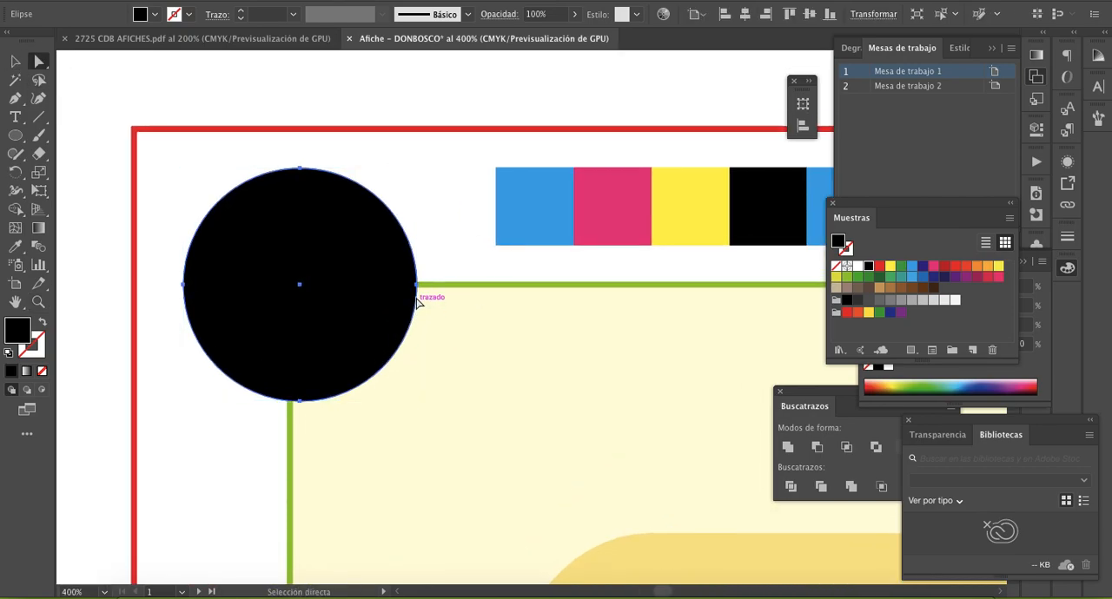
pyautogui.click(417, 285)
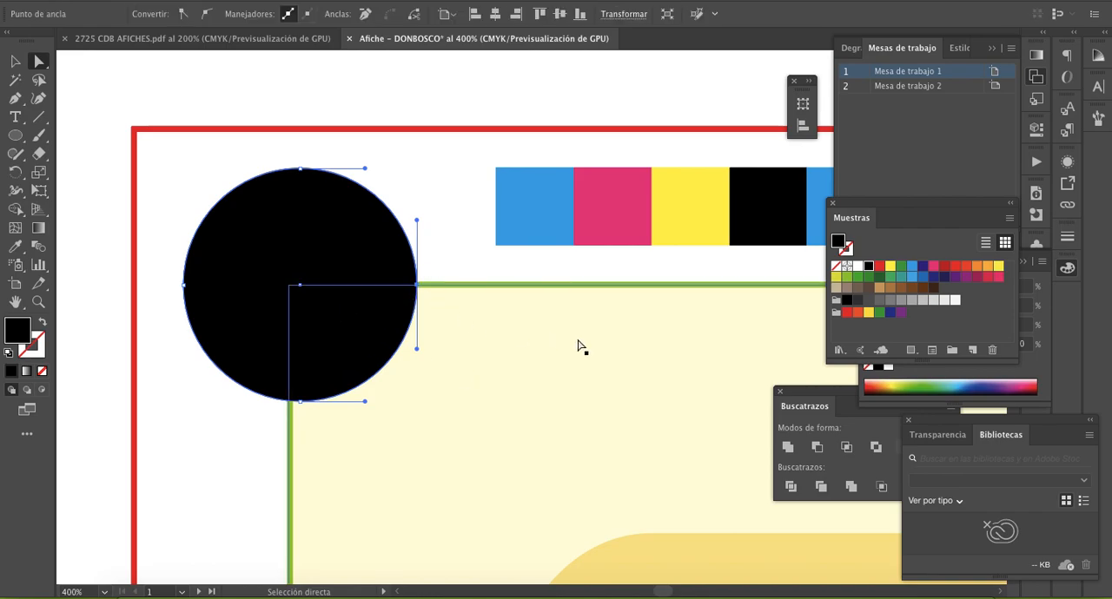
pyautogui.press('Delete')
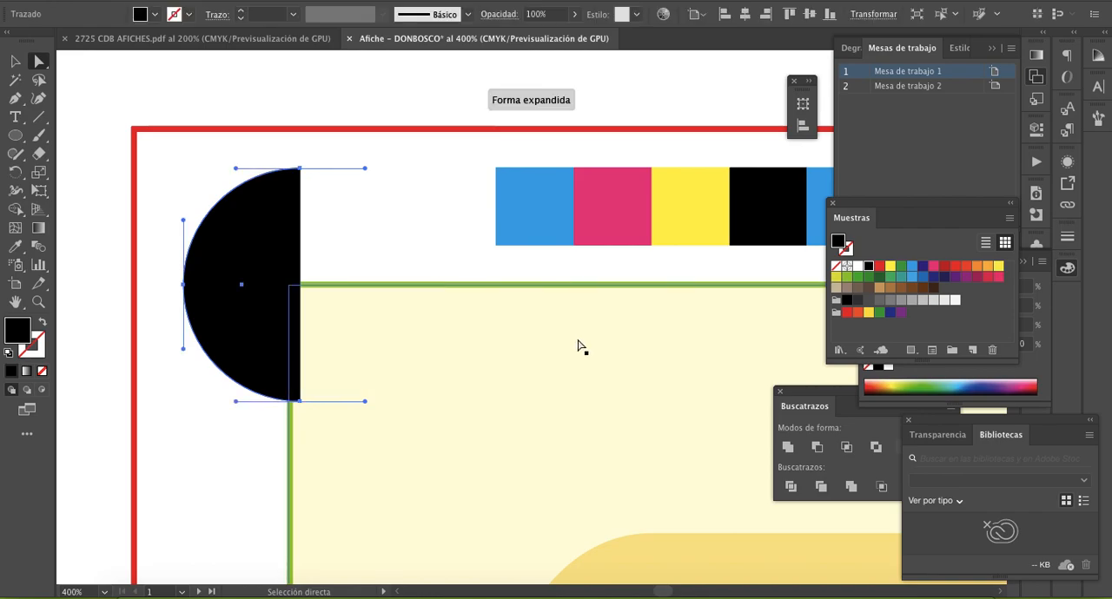
# - Try to delete the half circle's bottom anchor point, and undo the deletion
pyautogui.click(299, 401)
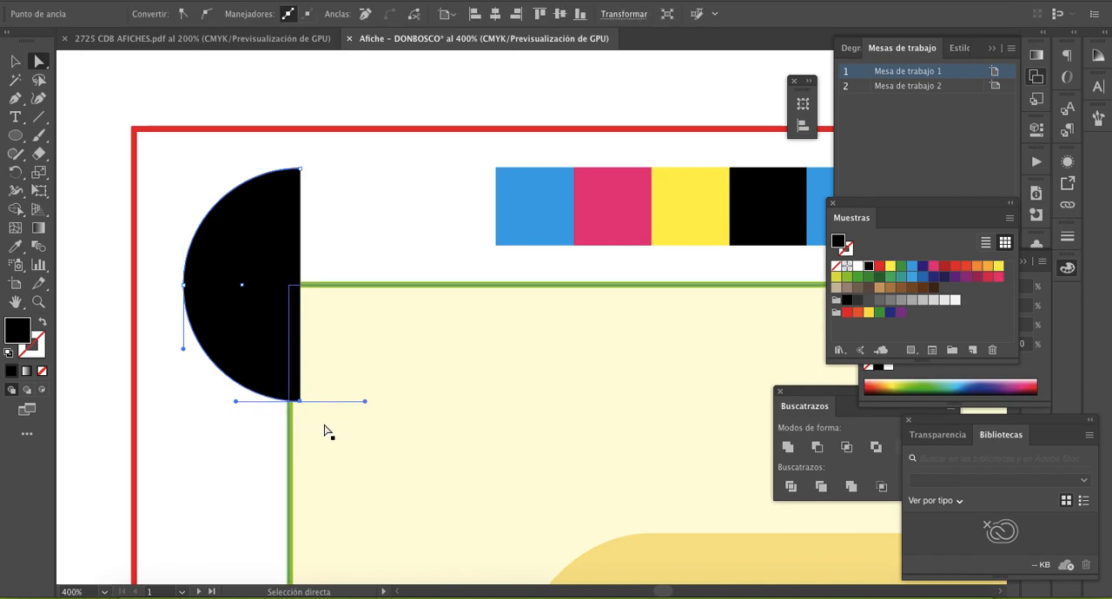
pyautogui.press('Delete')
pyautogui.hotkey('ctrl', 'z')
pyautogui.scroll(-2, 339, 350)
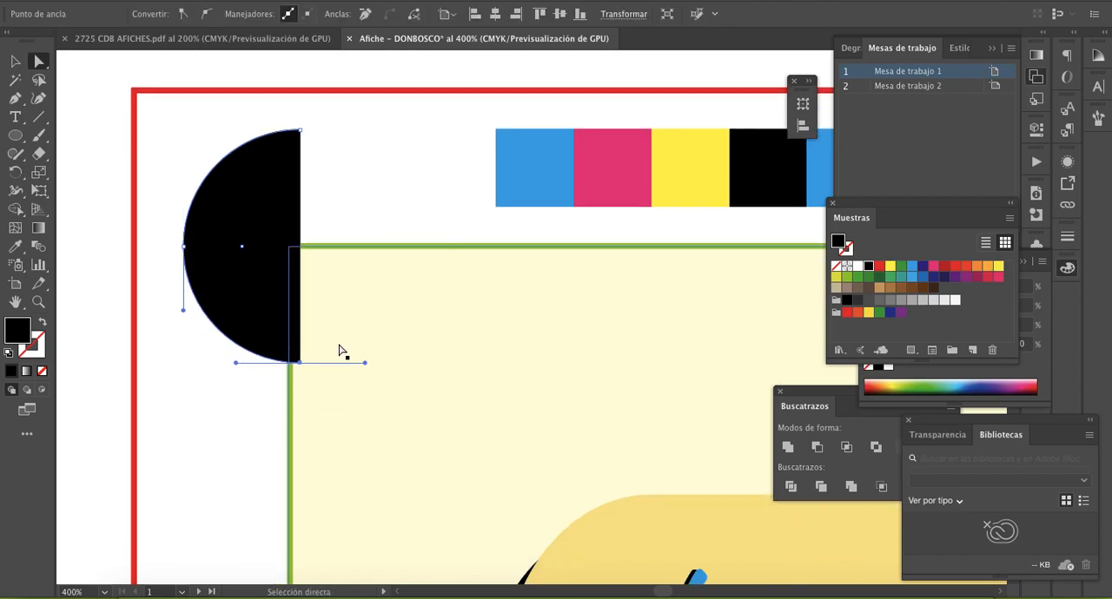
pyautogui.scroll(2, 339, 350)
pyautogui.hscroll(2, 339, 350)
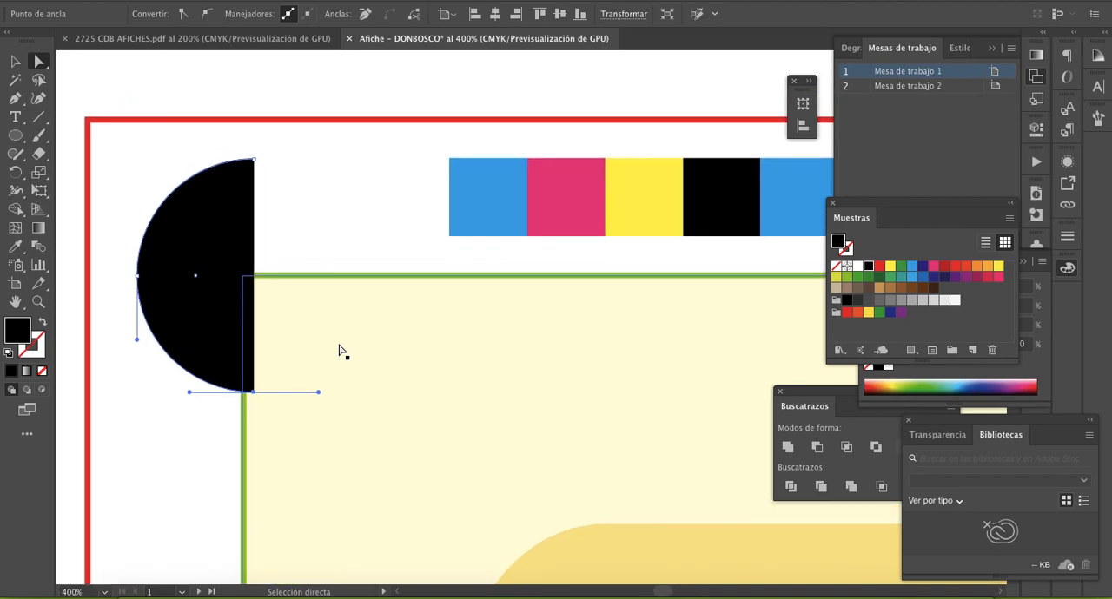
# - Show the rulers and place a horizontal guide through the middle of the half circle
pyautogui.click(15, 137)
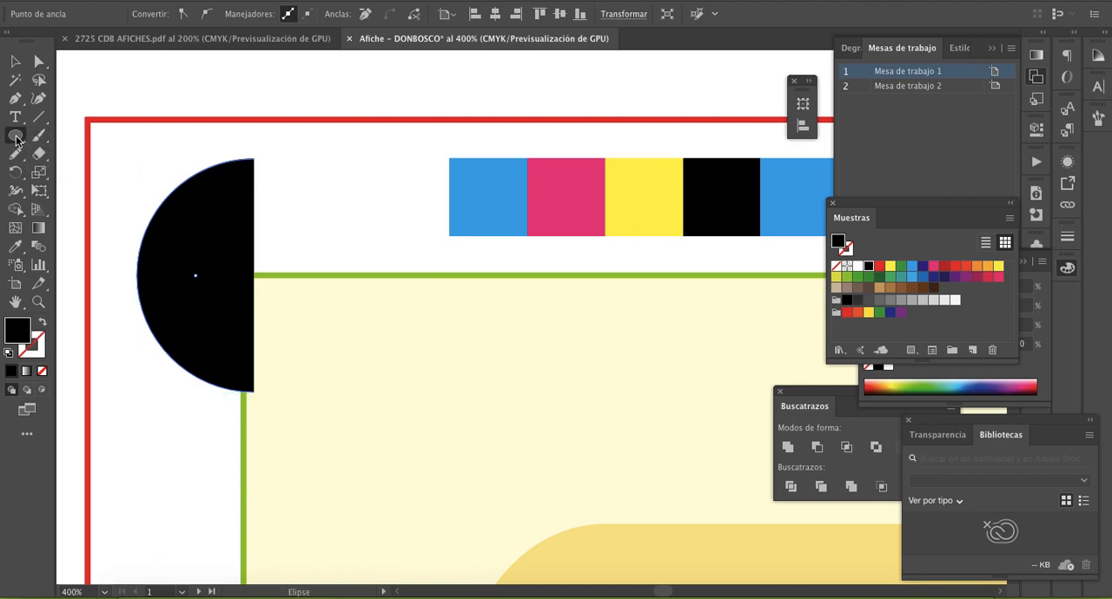
pyautogui.press('m')
pyautogui.press('a')
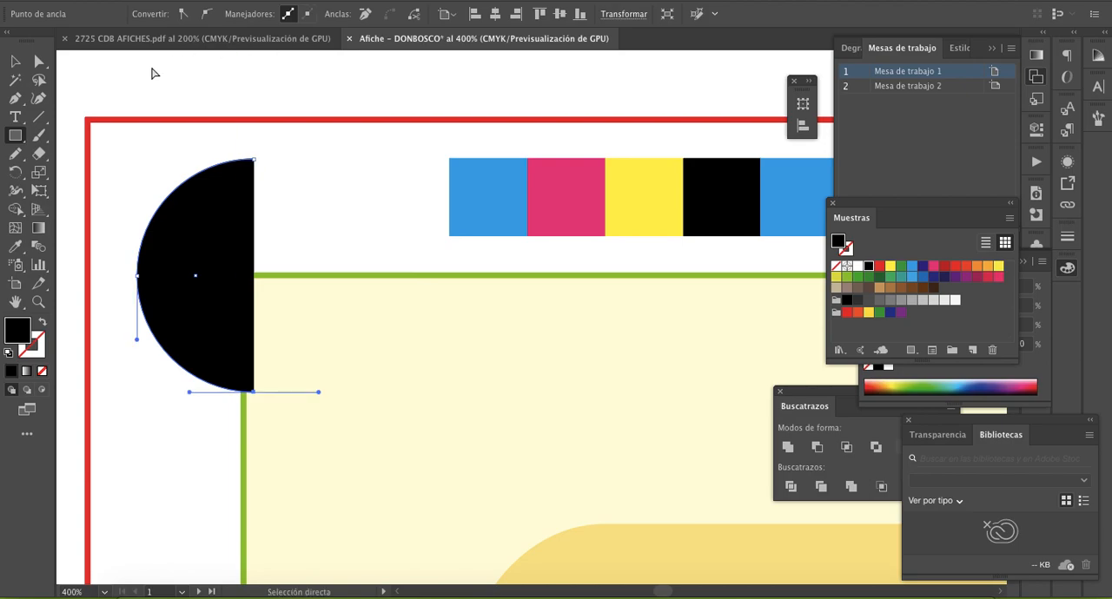
pyautogui.hotkey('ctrl', 'r')
pyautogui.moveTo(278, 57); pyautogui.dragTo(316, 278)
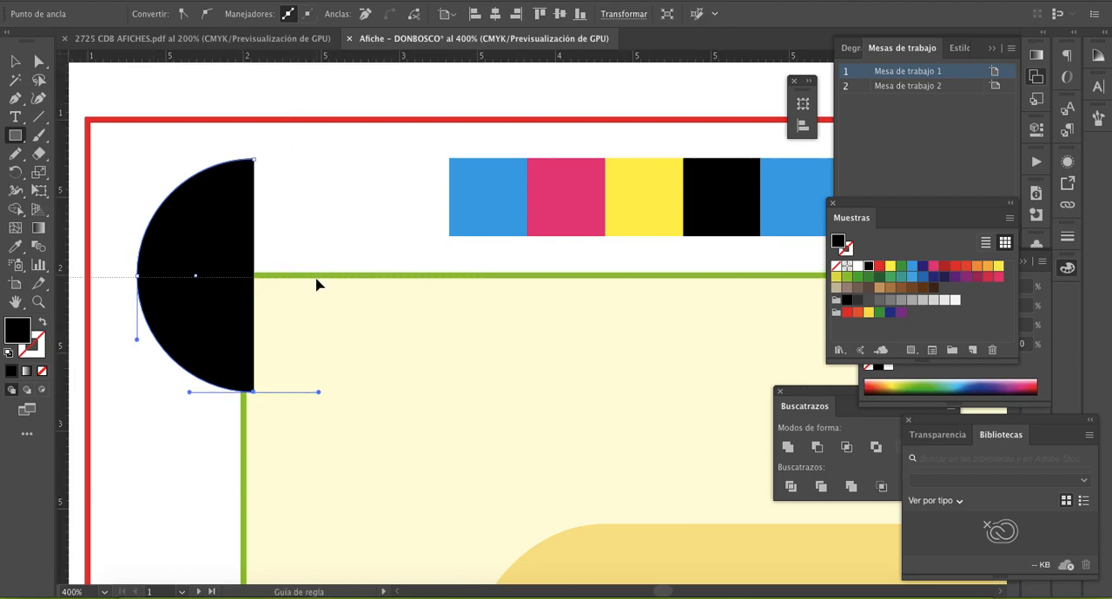
pyautogui.click(317, 277)
# - Draw a rectangle from the guide downward over the half circle's lower part and fill it with the dark magenta swatch
pyautogui.press('m')
pyautogui.moveTo(126, 276); pyautogui.dragTo(280, 409)
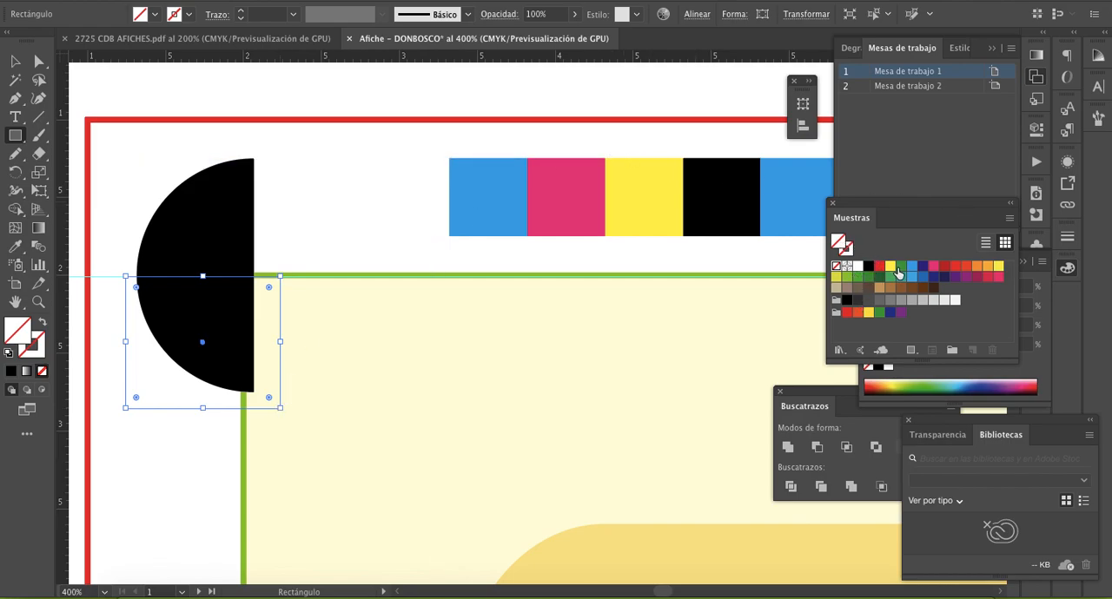
pyautogui.click(973, 277)
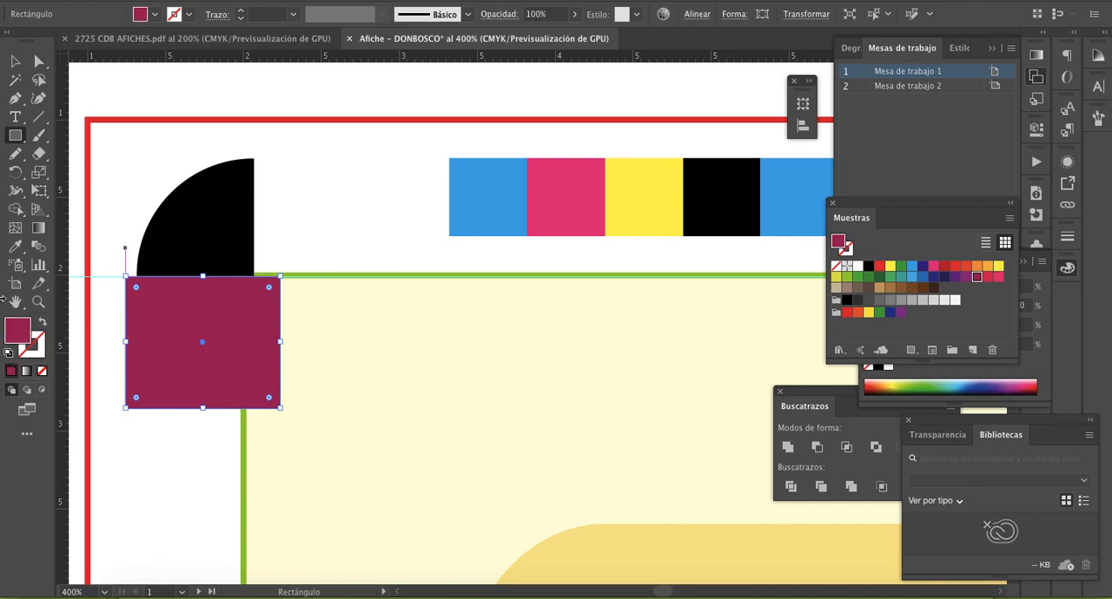
# - Select the black half circle and the magenta rectangle and trim them with the Pathfinder Trim operation
pyautogui.click(15, 61)
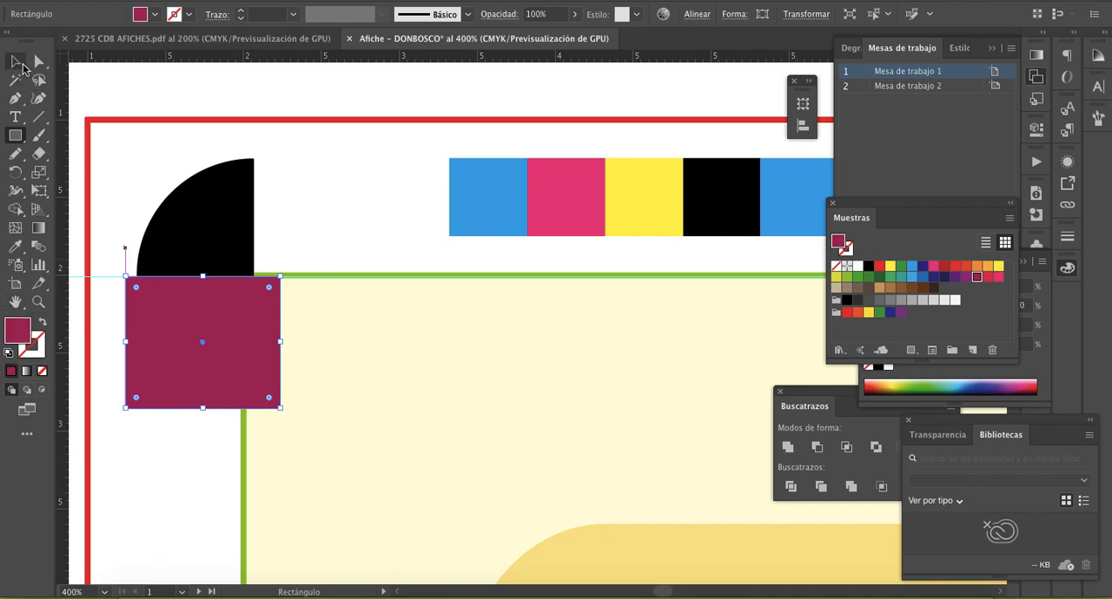
pyautogui.click(219, 201)
pyautogui.click(271, 376)
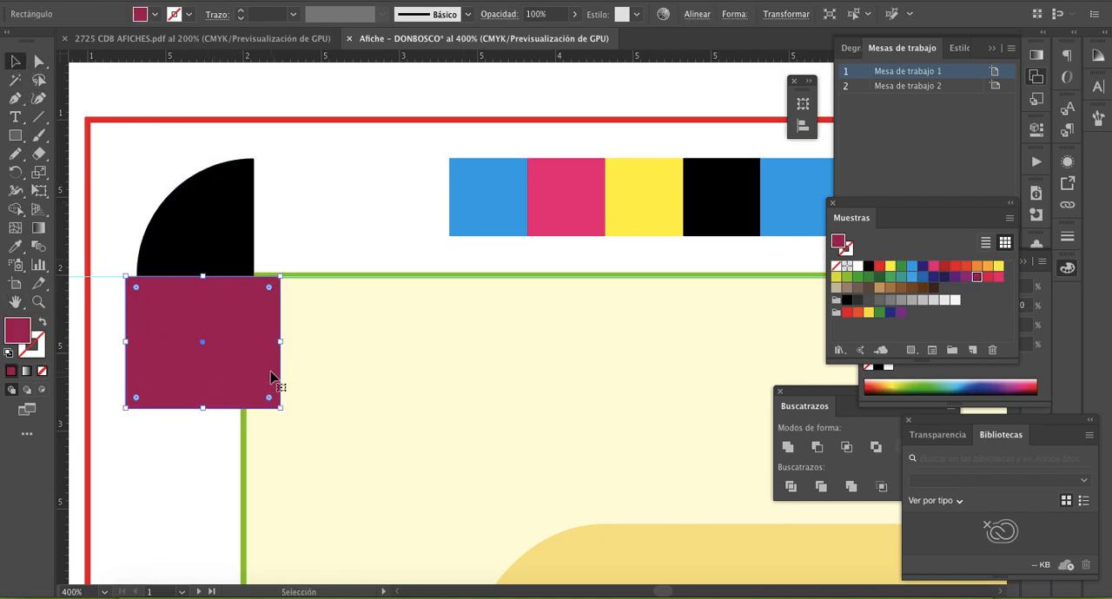
pyautogui.keyDown('shift'); pyautogui.click(225, 225); pyautogui.keyUp('shift')
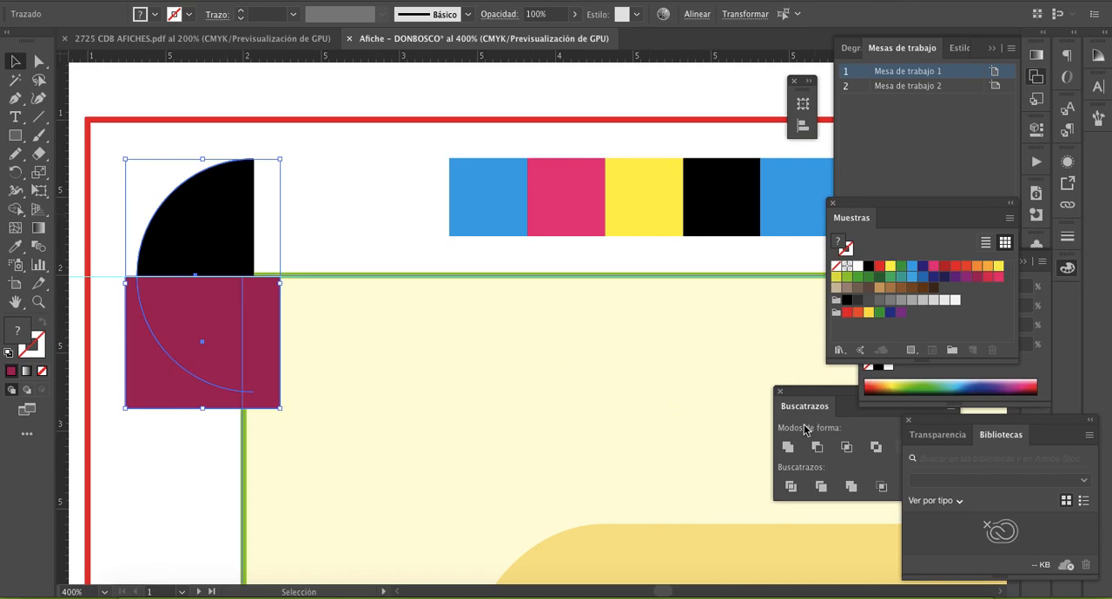
pyautogui.click(820, 488)
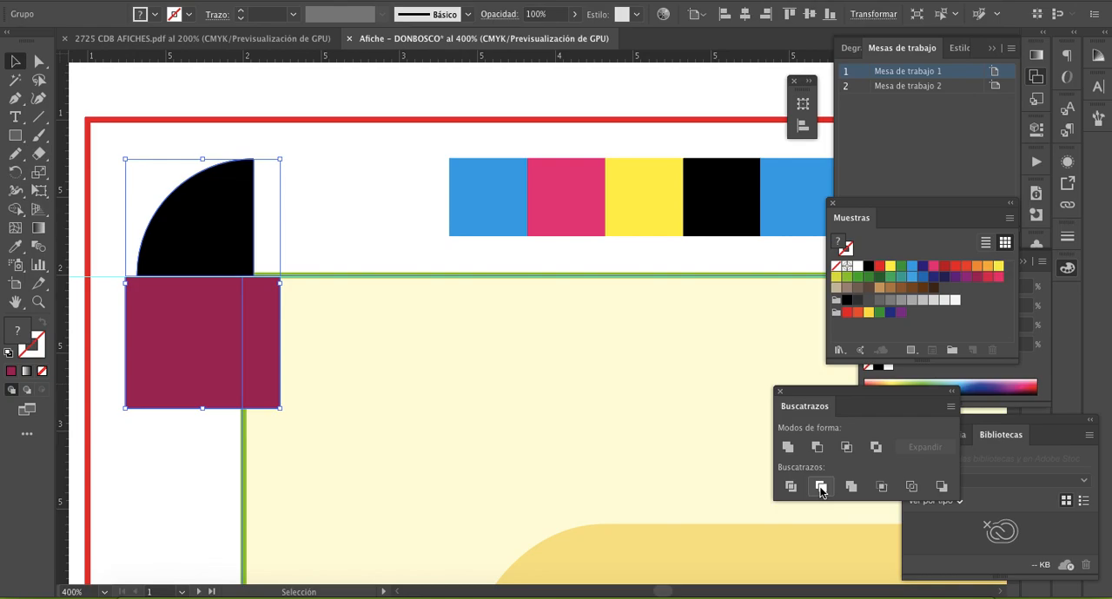
# - Ungroup the trimmed shapes and delete the magenta rectangle, leaving only the black upper-left quarter circle
pyautogui.rightClick(233, 228)
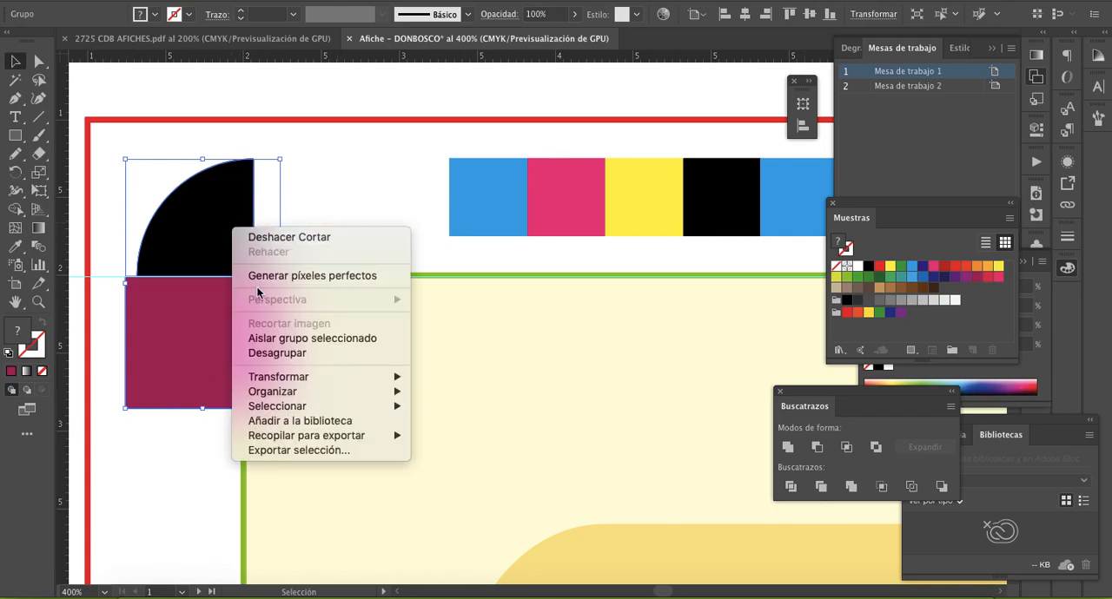
pyautogui.click(293, 353)
pyautogui.click(288, 199)
pyautogui.click(195, 211)
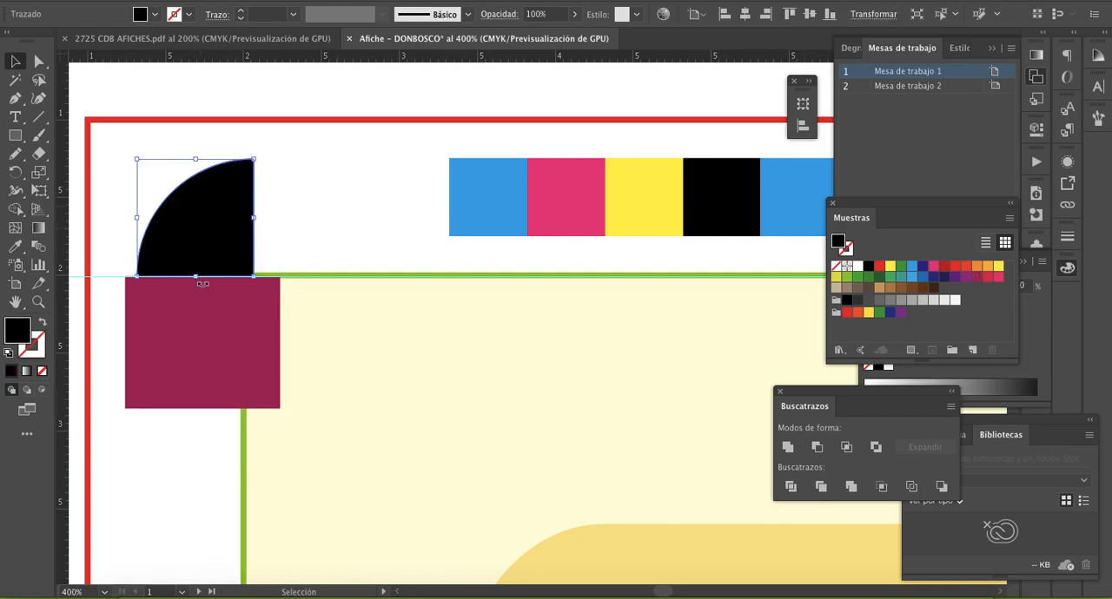
pyautogui.click(217, 324)
pyautogui.press('Delete')
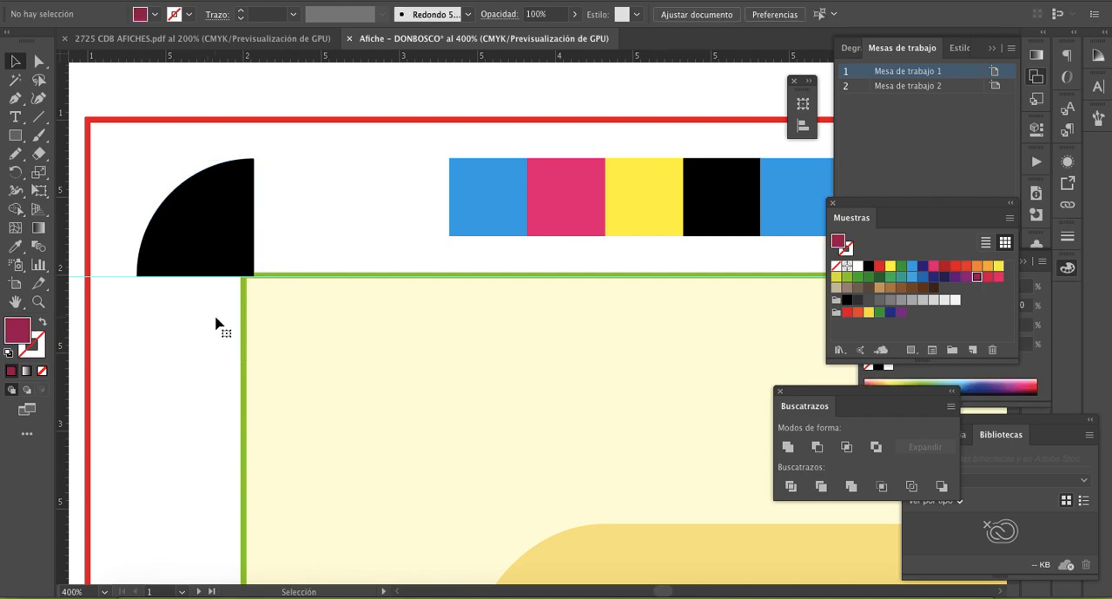
# - Duplicate the black quarter circle to its right and reflect the copy across the vertical axis
pyautogui.click(231, 222)
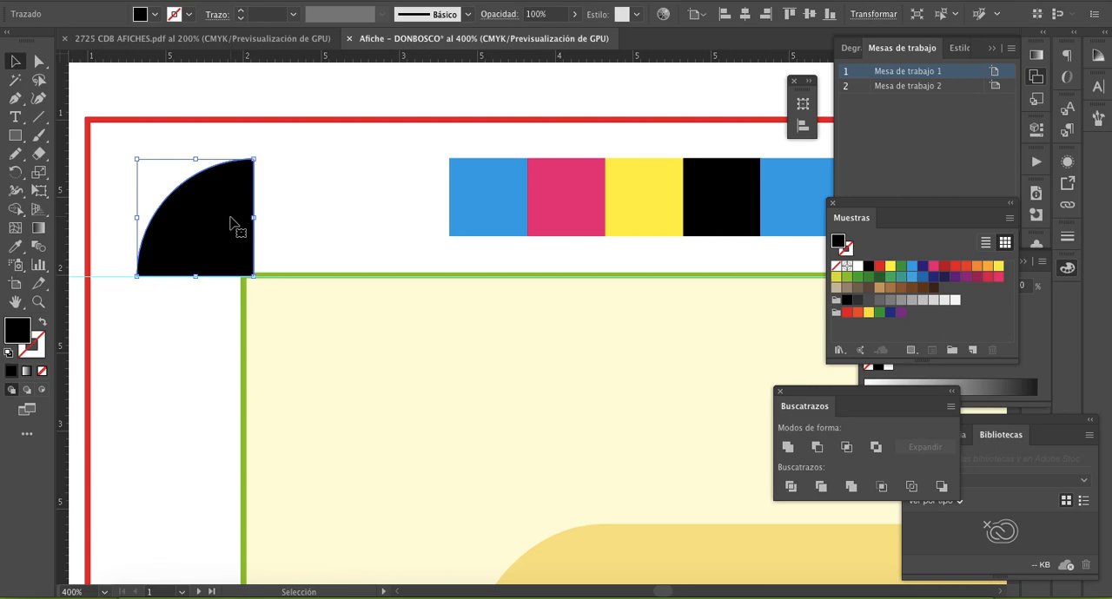
pyautogui.moveTo(211, 235); pyautogui.dragTo(310, 241)
pyautogui.rightClick(305, 237)
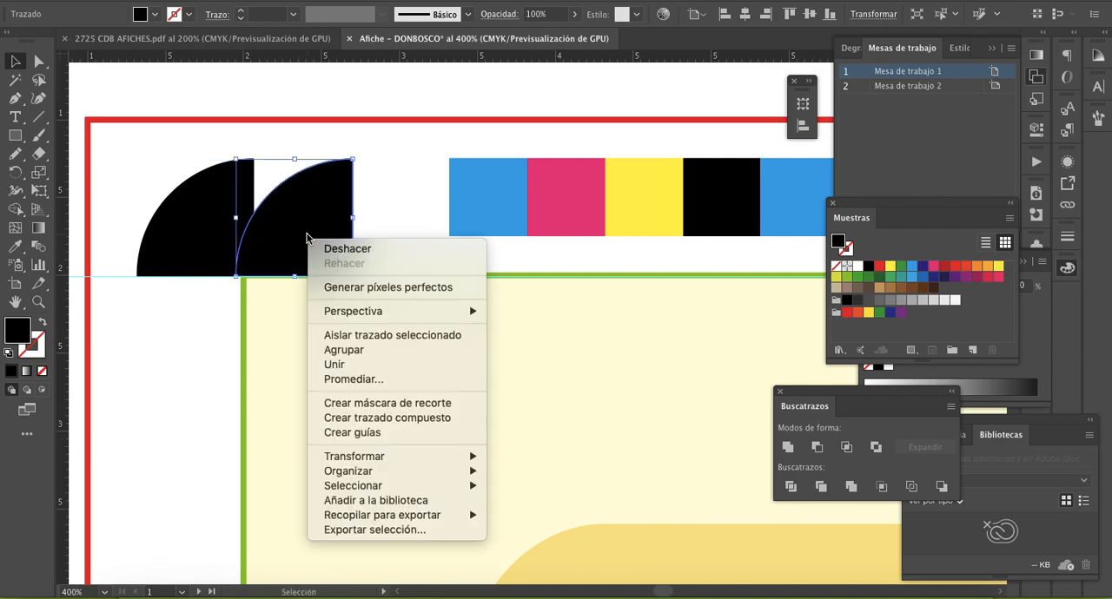
pyautogui.moveTo(446, 458)
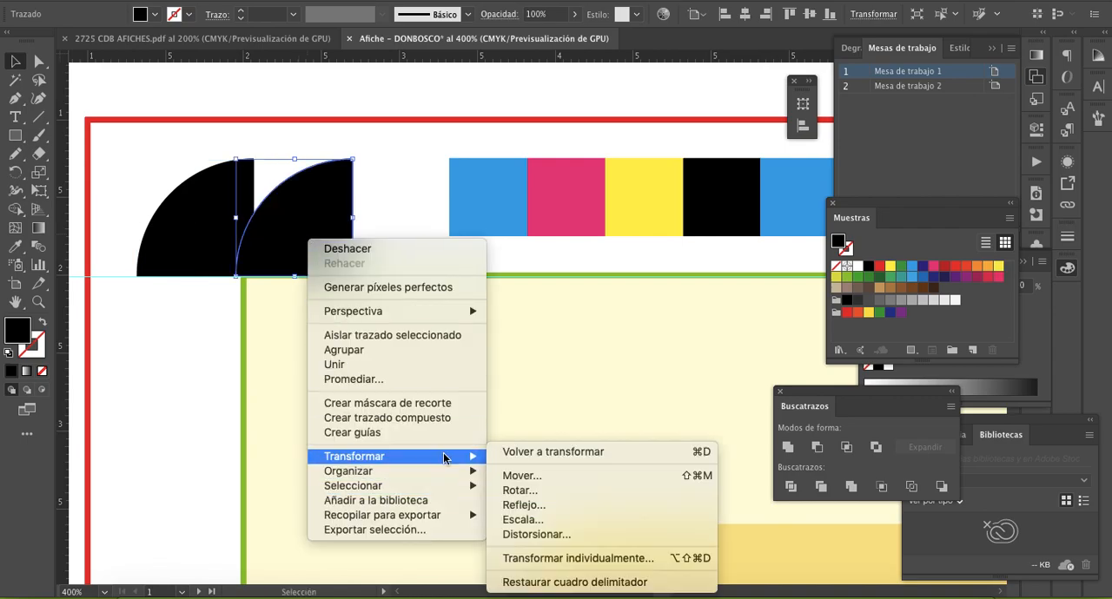
pyautogui.click(522, 505)
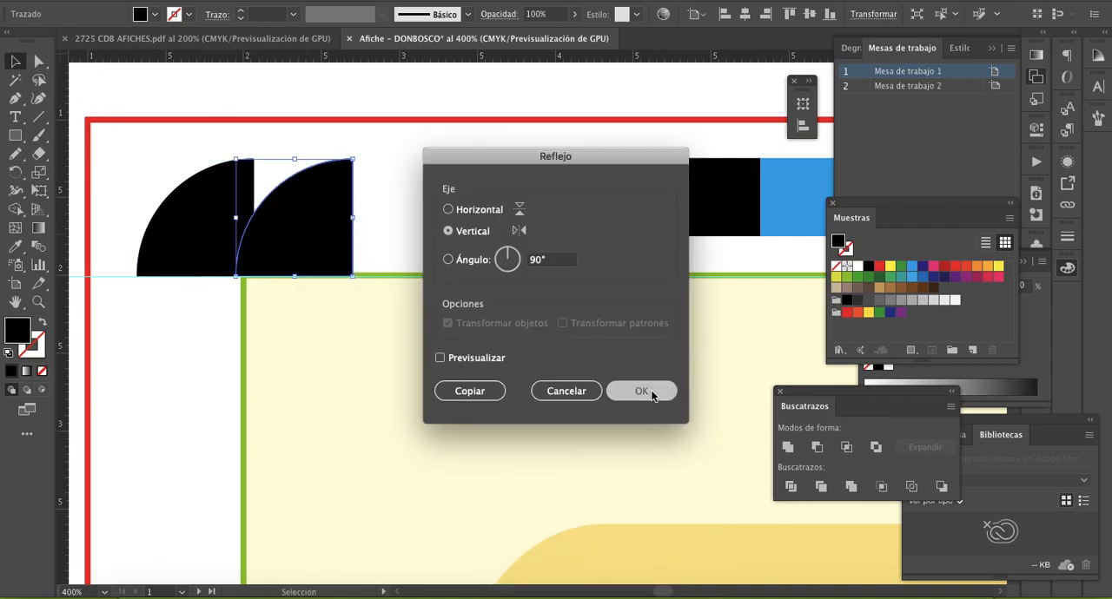
pyautogui.click(641, 392)
# - Fill the mirrored quarter circle with the yellow swatch and align its straight edge flush against the black quarter
pyautogui.press('z')
pyautogui.click(487, 278)
pyautogui.click(394, 296)
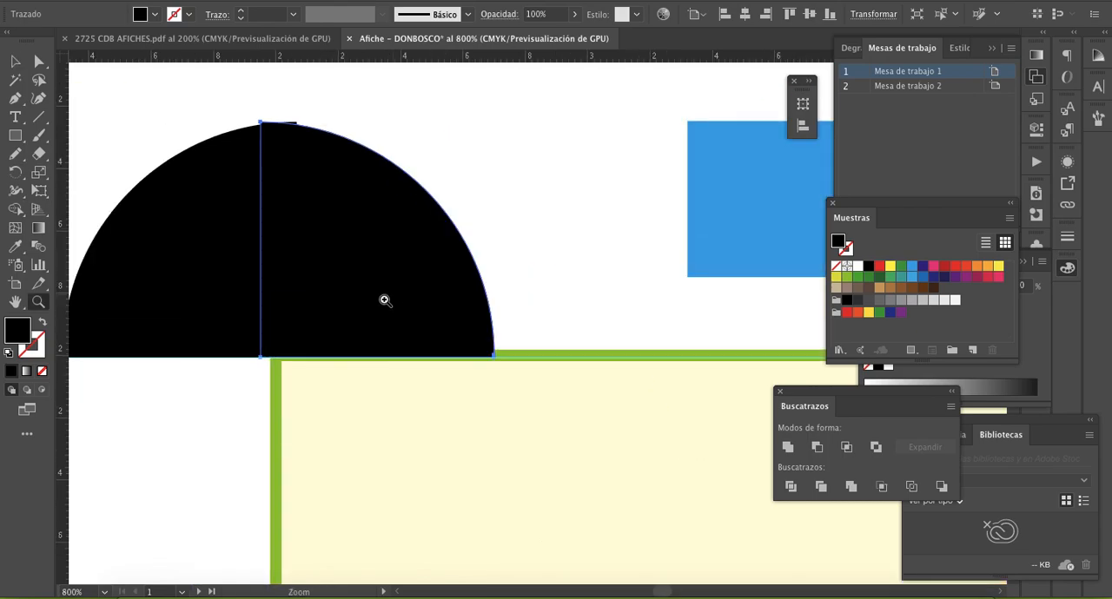
pyautogui.hscroll(-3, 404, 311)
pyautogui.scroll(1, 404, 311)
pyautogui.press('v')
pyautogui.click(441, 292)
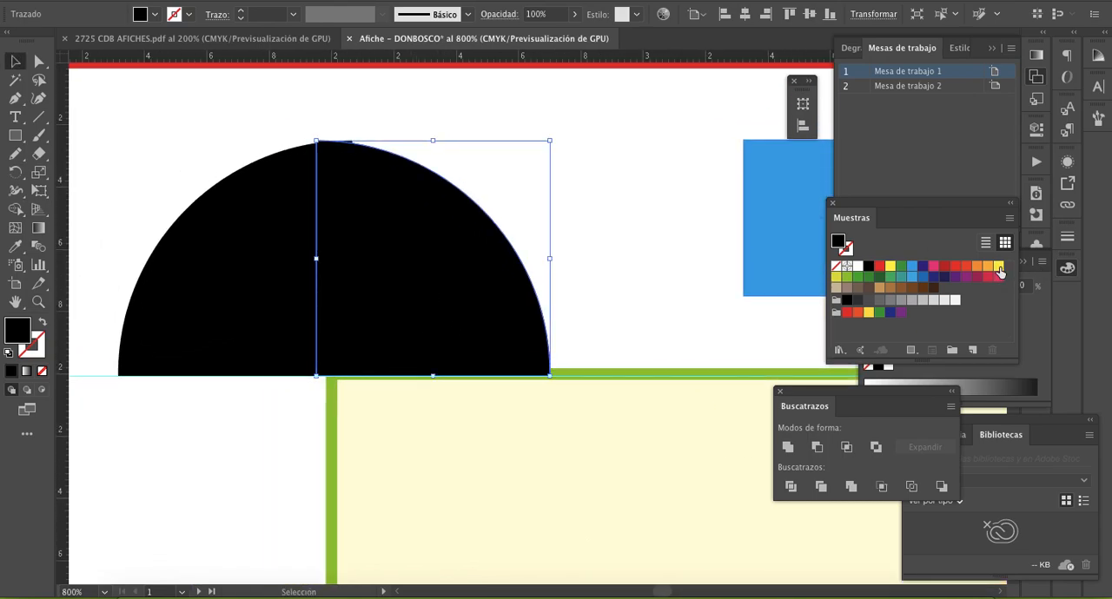
pyautogui.click(998, 267)
pyautogui.moveTo(402, 255)
pyautogui.mouseDown()
pyautogui.moveTo(472, 253)
pyautogui.moveTo(385, 252)
pyautogui.mouseUp()
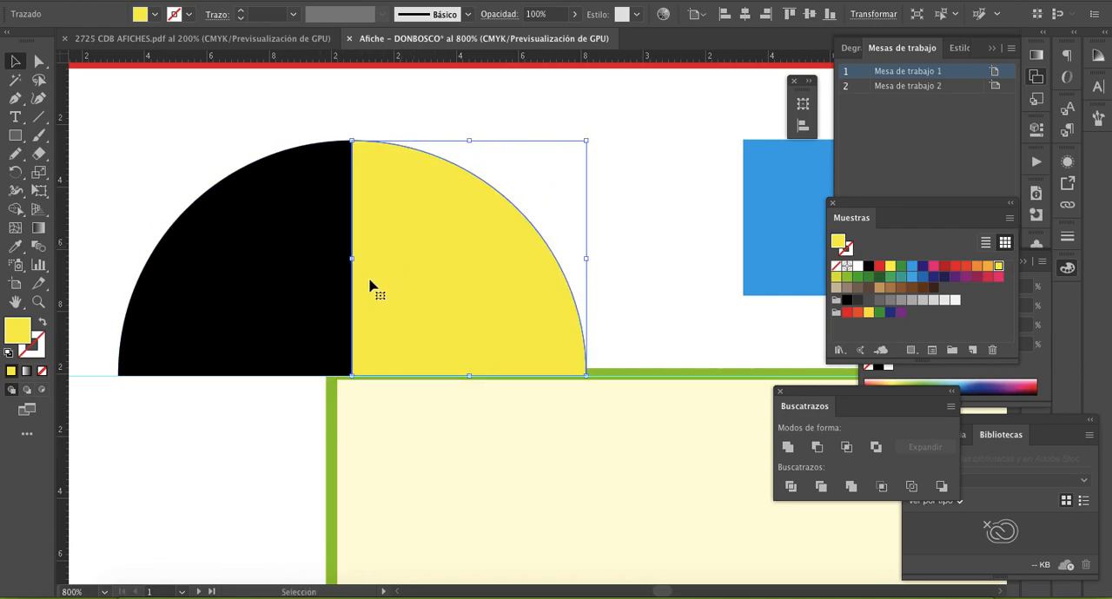
# - Select the black and yellow quarters together and place a duplicate of both straight below them
pyautogui.click(611, 241)
pyautogui.click(373, 251)
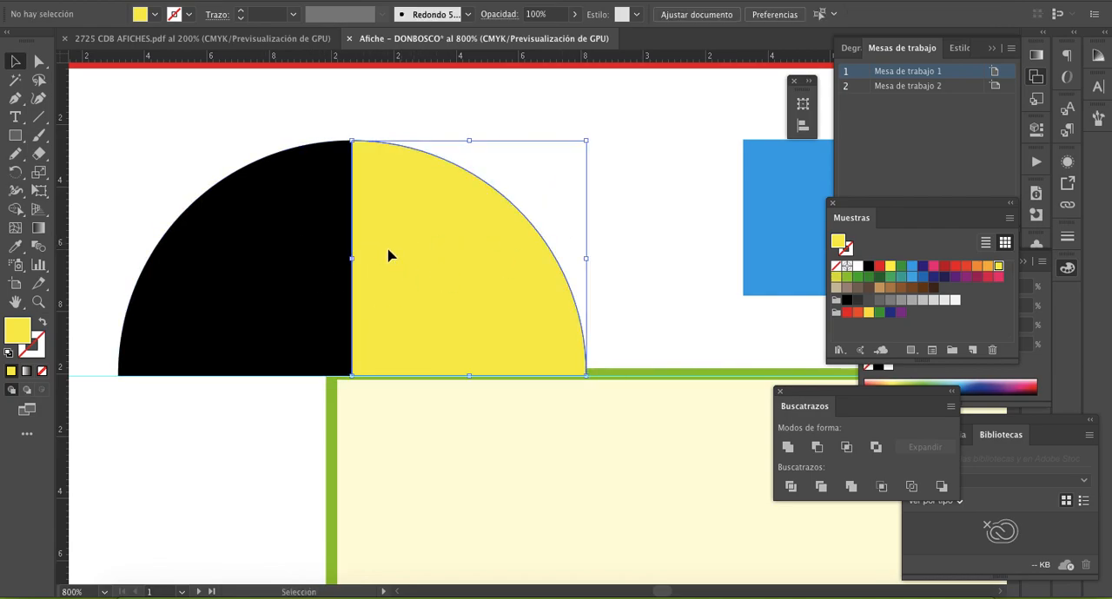
pyautogui.keyDown('shift'); pyautogui.click(298, 266); pyautogui.keyUp('shift')
pyautogui.moveTo(427, 254); pyautogui.dragTo(365, 300)
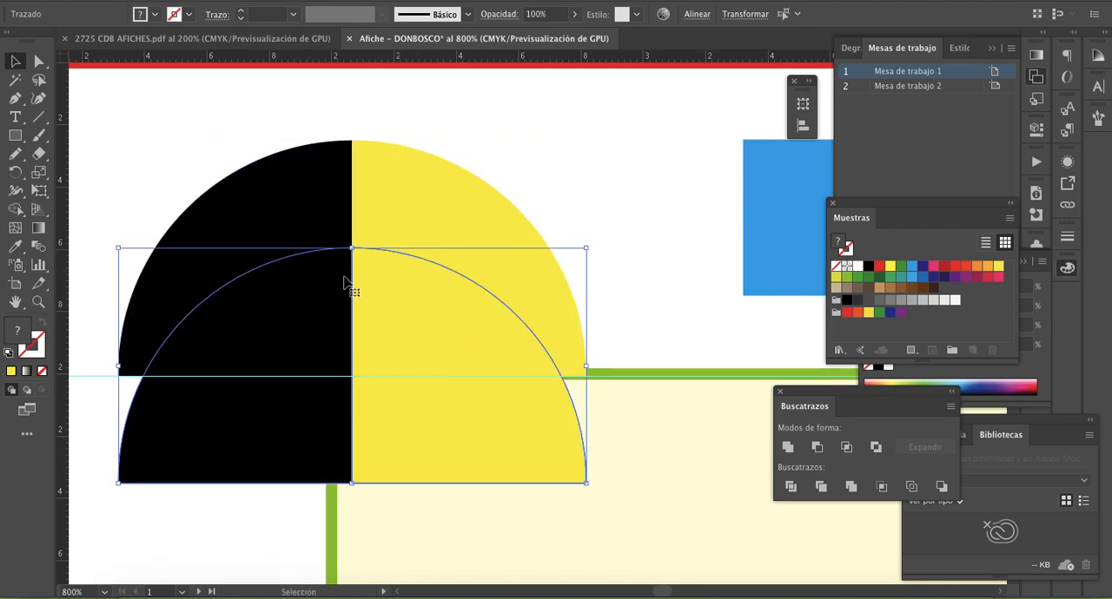
pyautogui.scroll(-3, 385, 287)
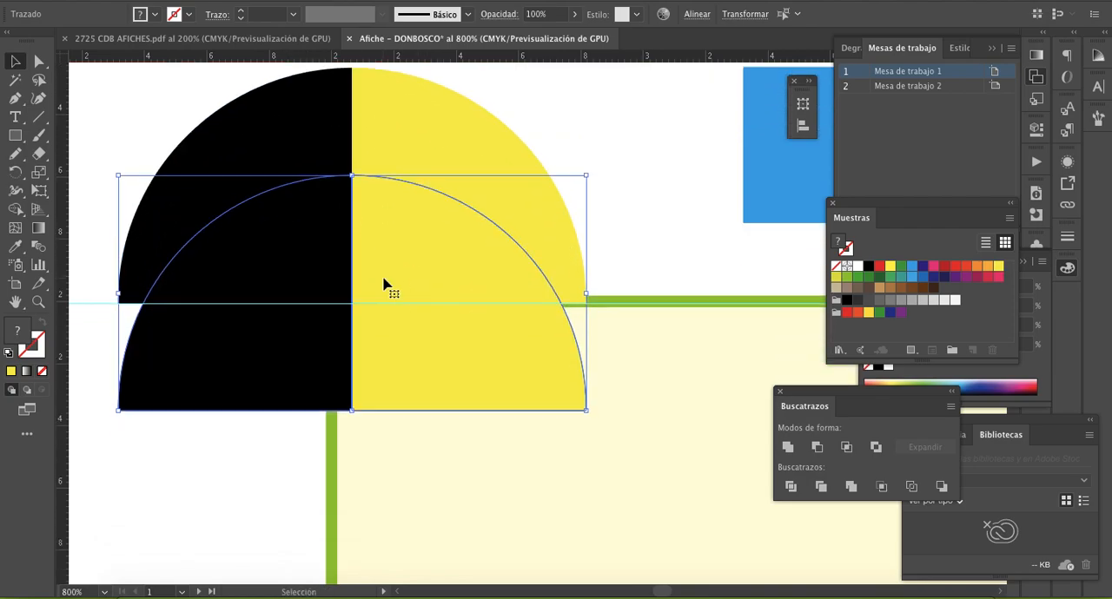
# - Reflect the duplicated quarters across the horizontal axis and align them under the upper pair to complete the circle
pyautogui.rightClick(392, 252)
pyautogui.moveTo(526, 457)
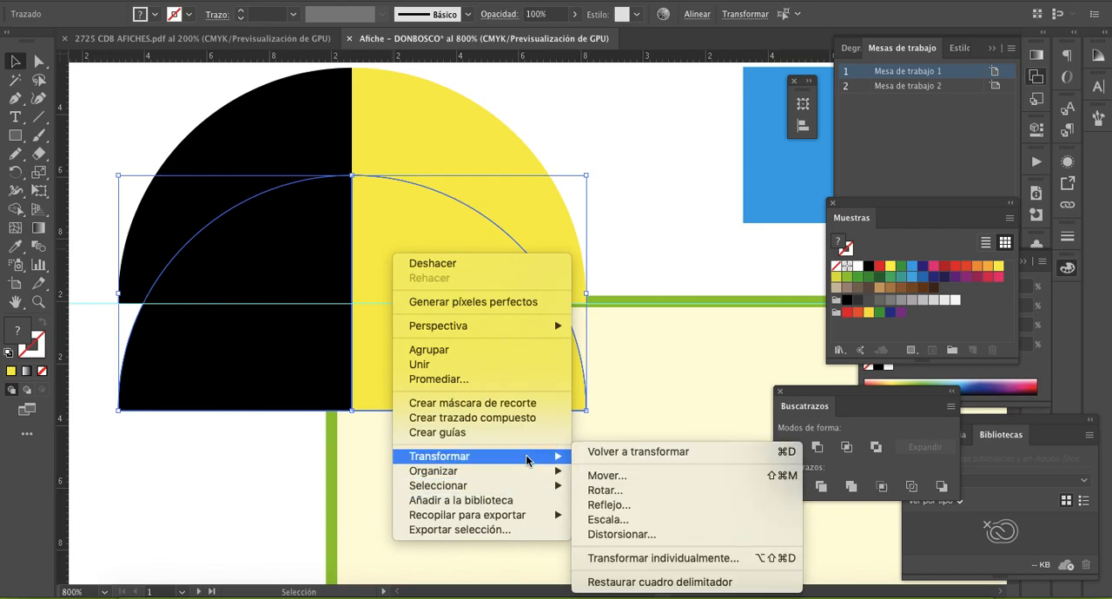
pyautogui.click(606, 505)
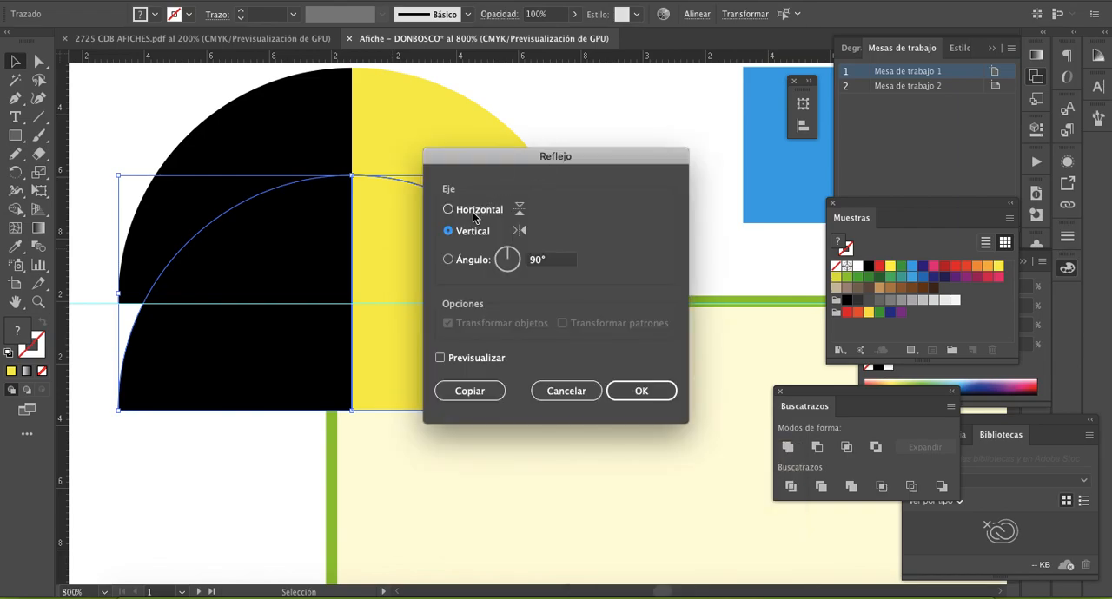
pyautogui.click(663, 397)
pyautogui.moveTo(441, 231); pyautogui.dragTo(411, 345)
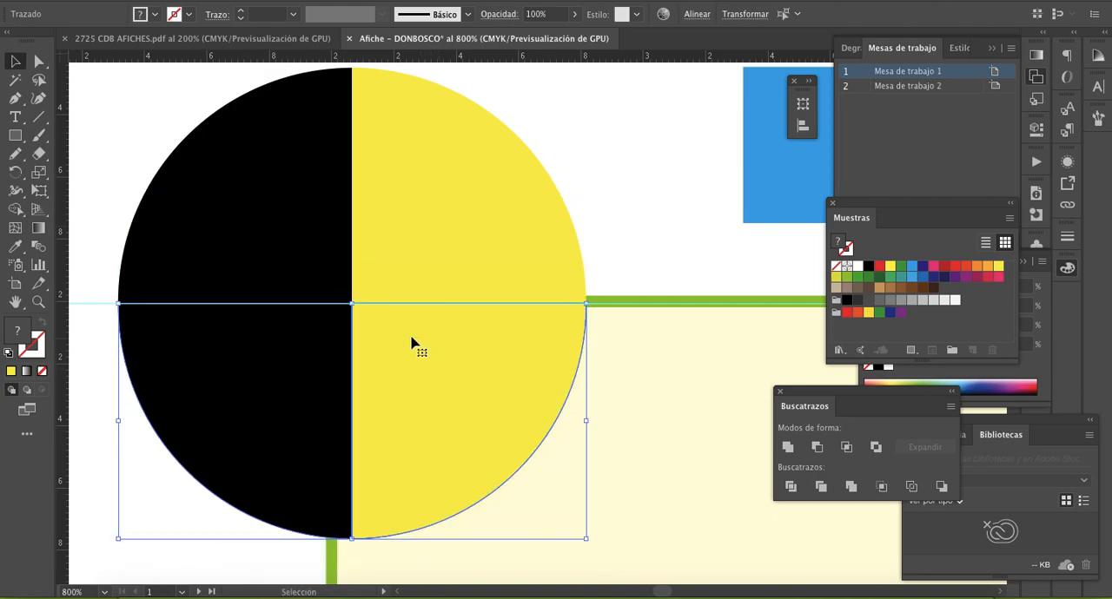
pyautogui.click(640, 204)
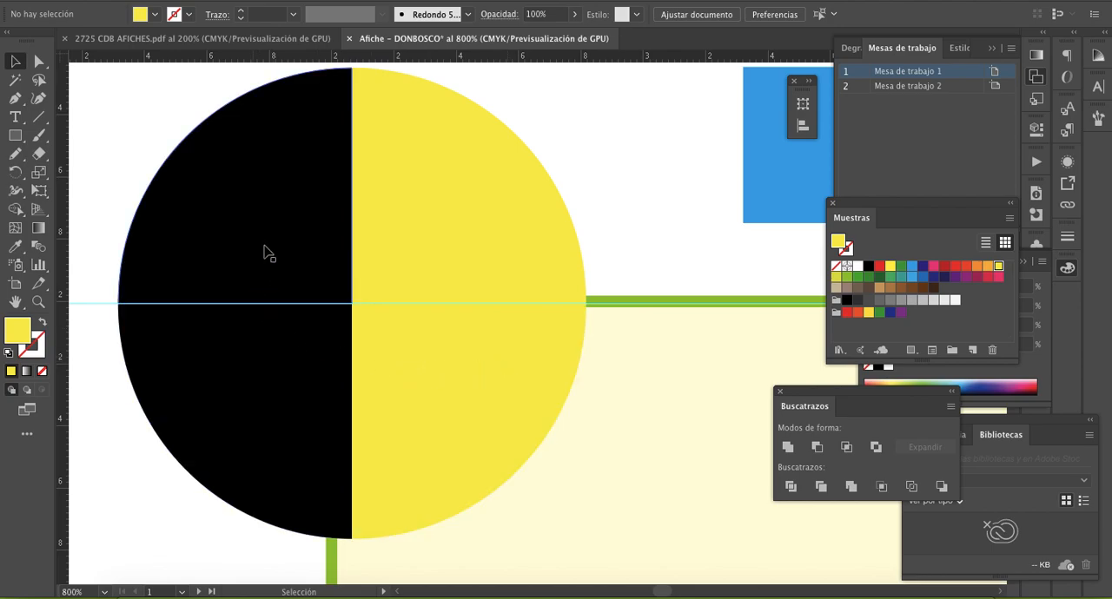
# - Switch to 2725 CDB AFICHES.pdf and examine its four-colour registration mark up close
pyautogui.press('z')
pyautogui.keyDown('alt'); pyautogui.click(509, 283); pyautogui.keyUp('alt')
pyautogui.keyDown('alt'); pyautogui.click(593, 363); pyautogui.keyUp('alt')
pyautogui.keyDown('alt'); pyautogui.click(593, 363); pyautogui.keyUp('alt')
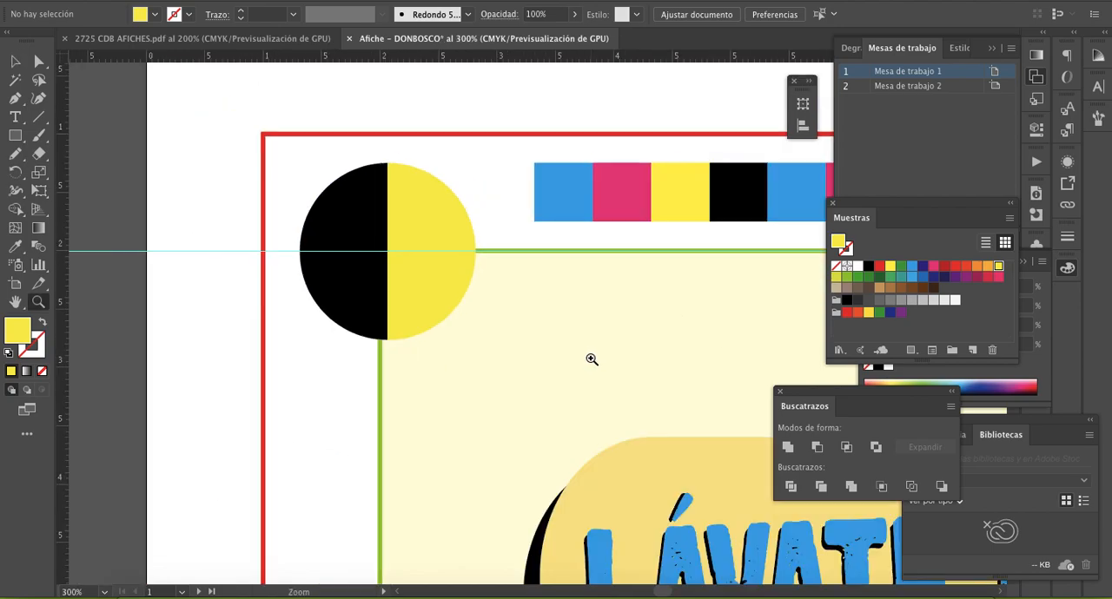
pyautogui.moveTo(593, 363); pyautogui.dragTo(533, 365)
pyautogui.click(247, 42)
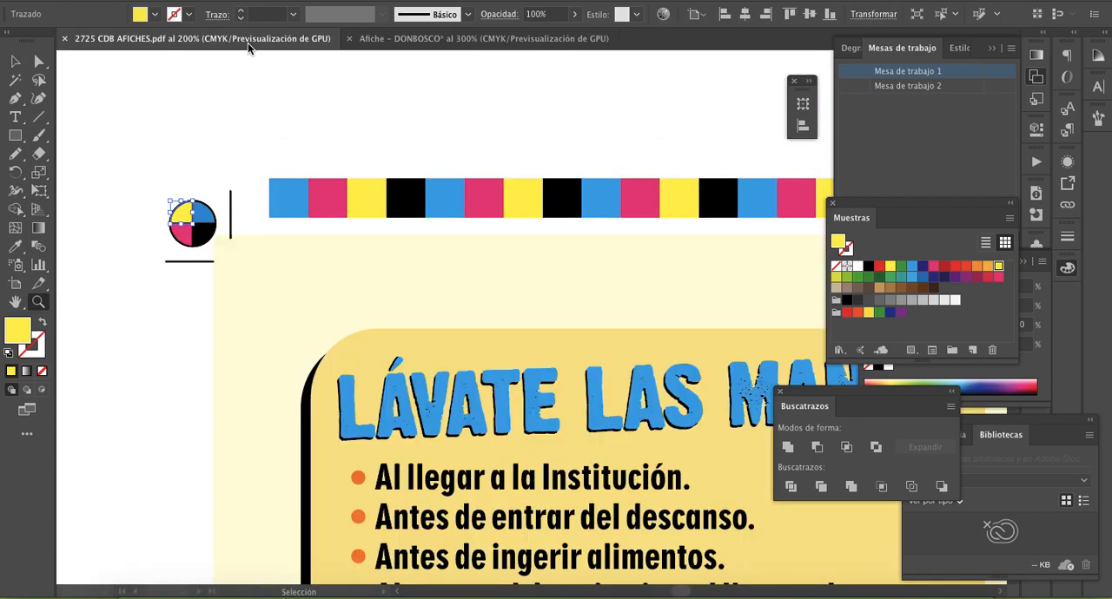
pyautogui.press('v')
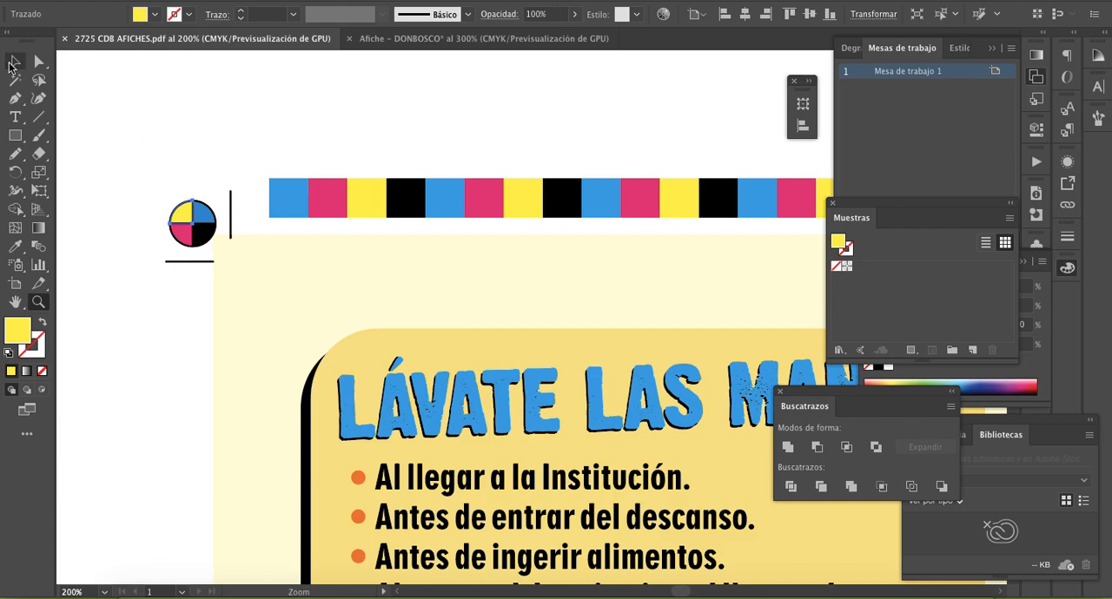
pyautogui.click(139, 128)
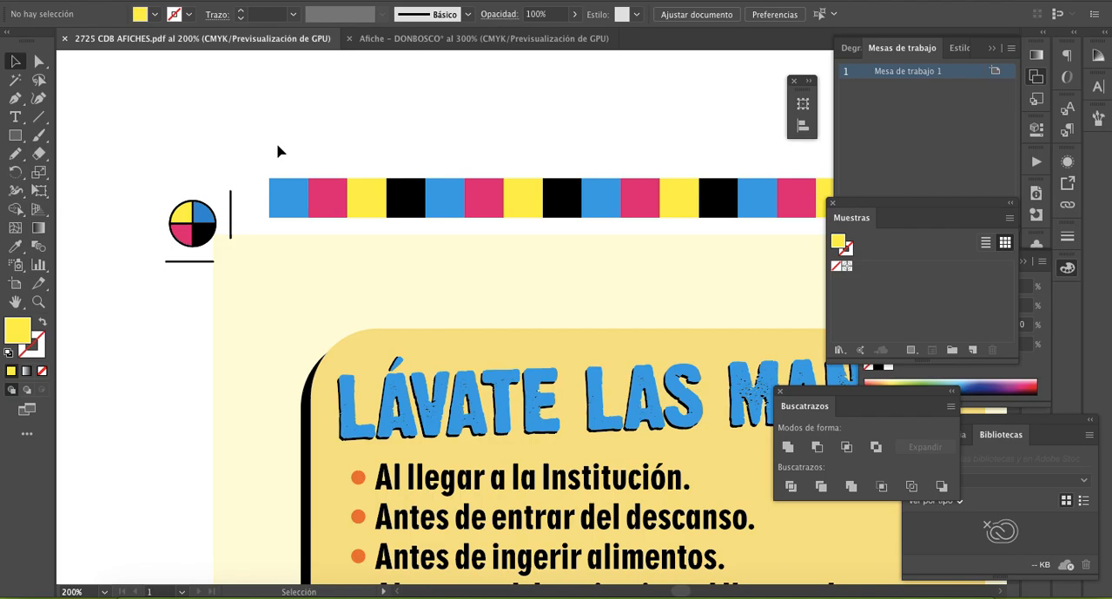
pyautogui.press('z')
pyautogui.click(253, 245)
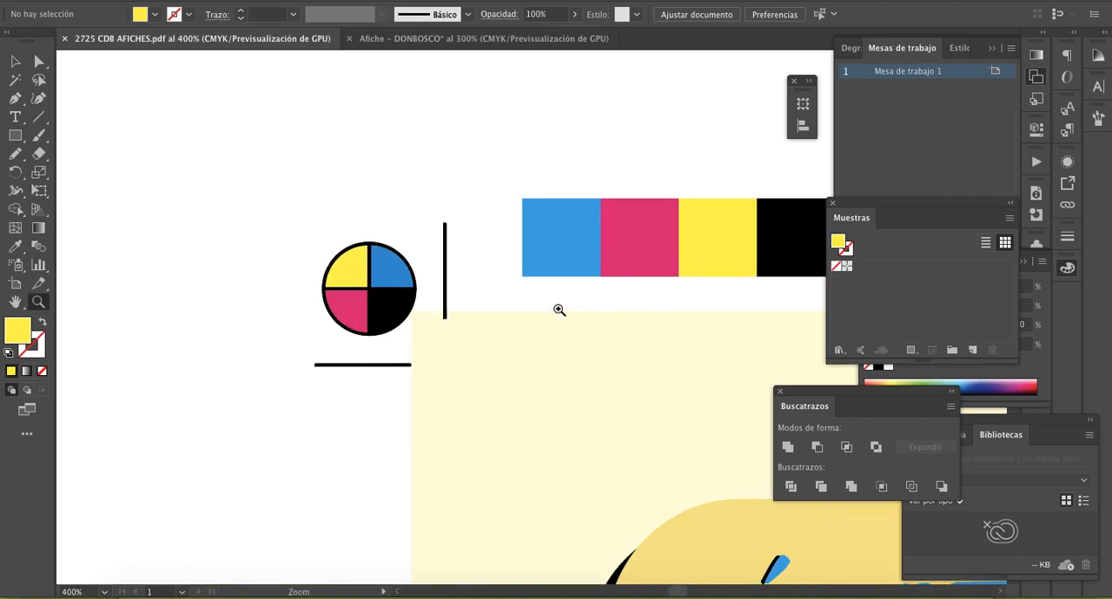
pyautogui.click(559, 310)
pyautogui.click(14, 60)
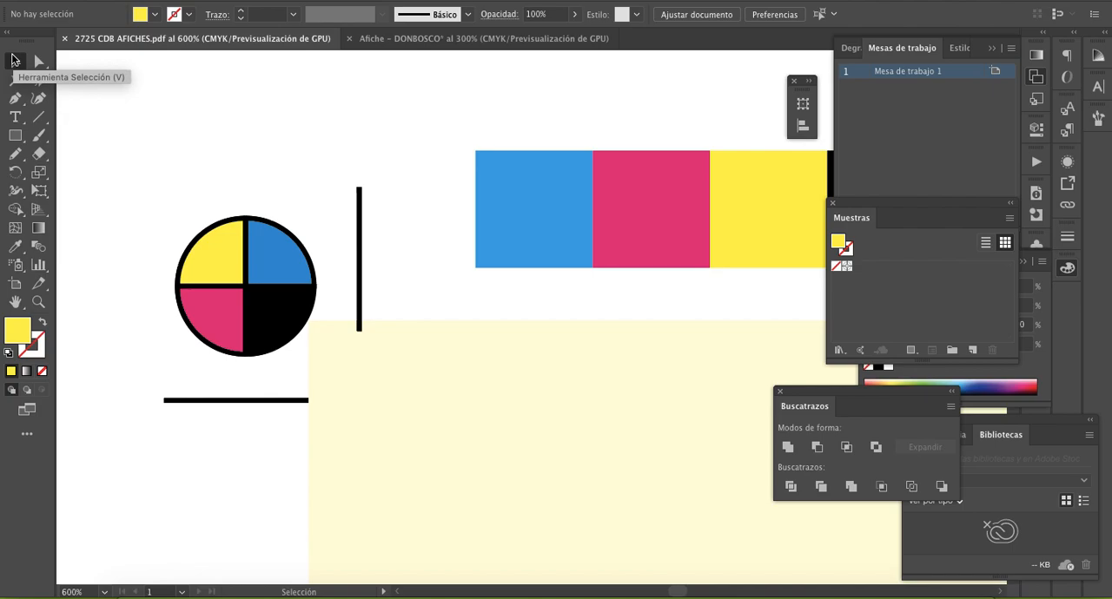
pyautogui.click(15, 135)
pyautogui.click(15, 61)
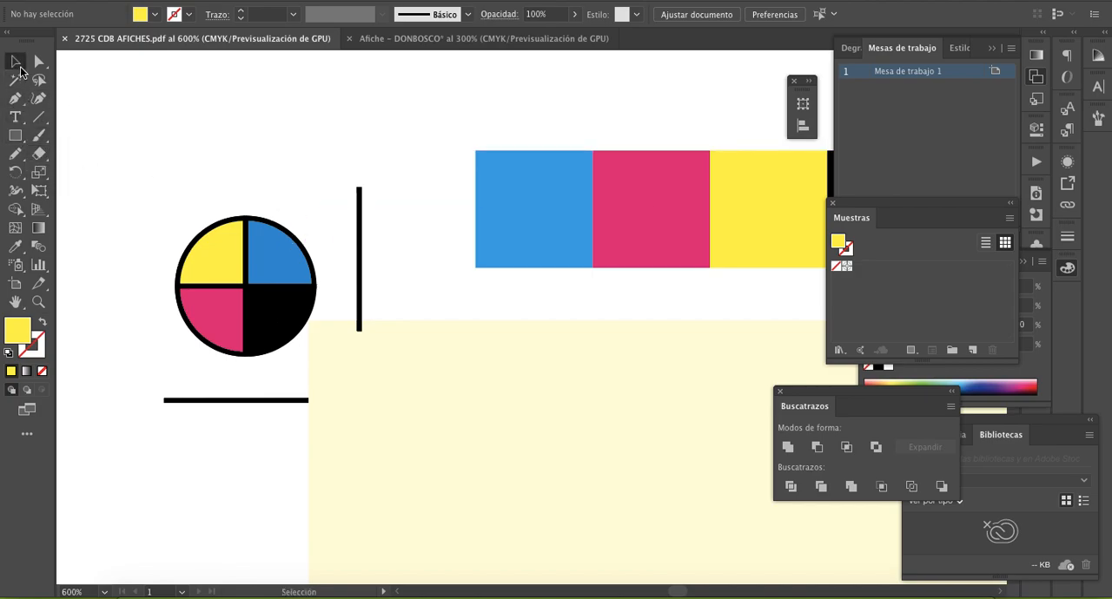
pyautogui.click(282, 258)
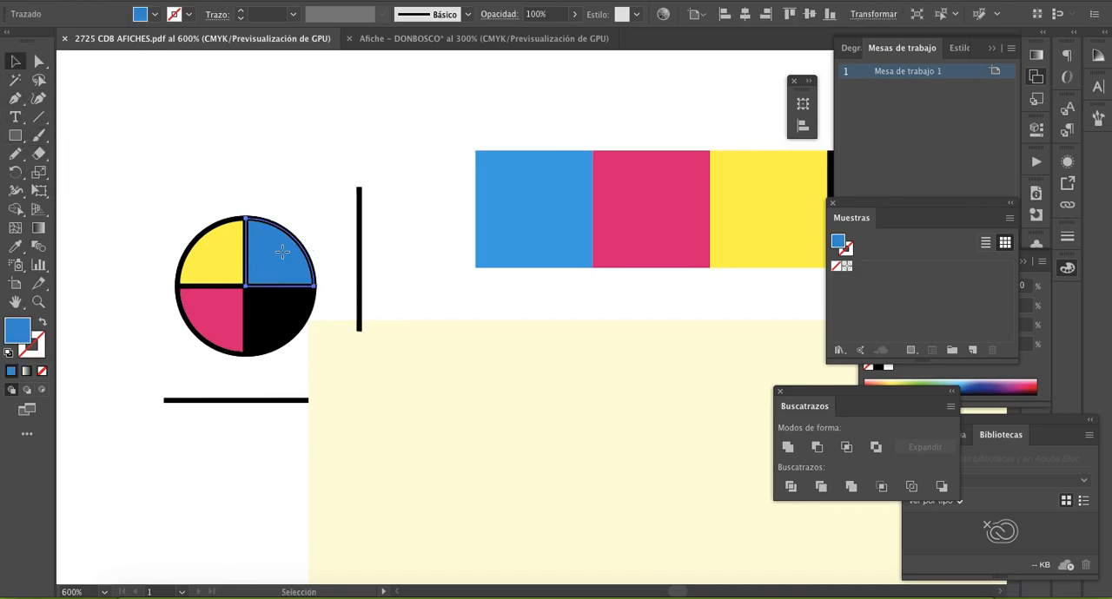
pyautogui.press('c')
pyautogui.click(280, 252)
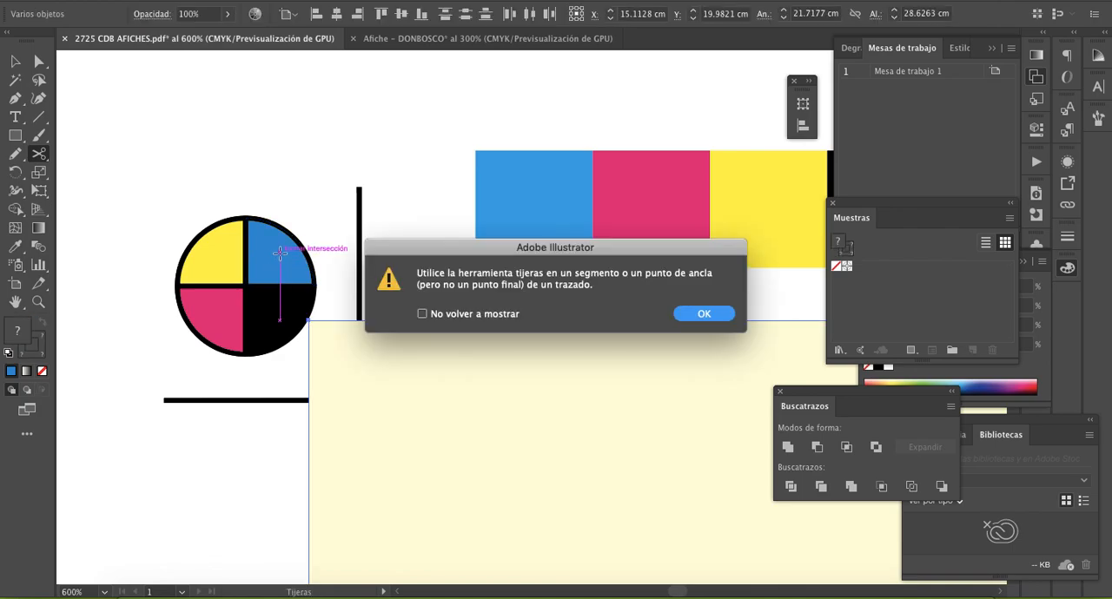
pyautogui.click(702, 315)
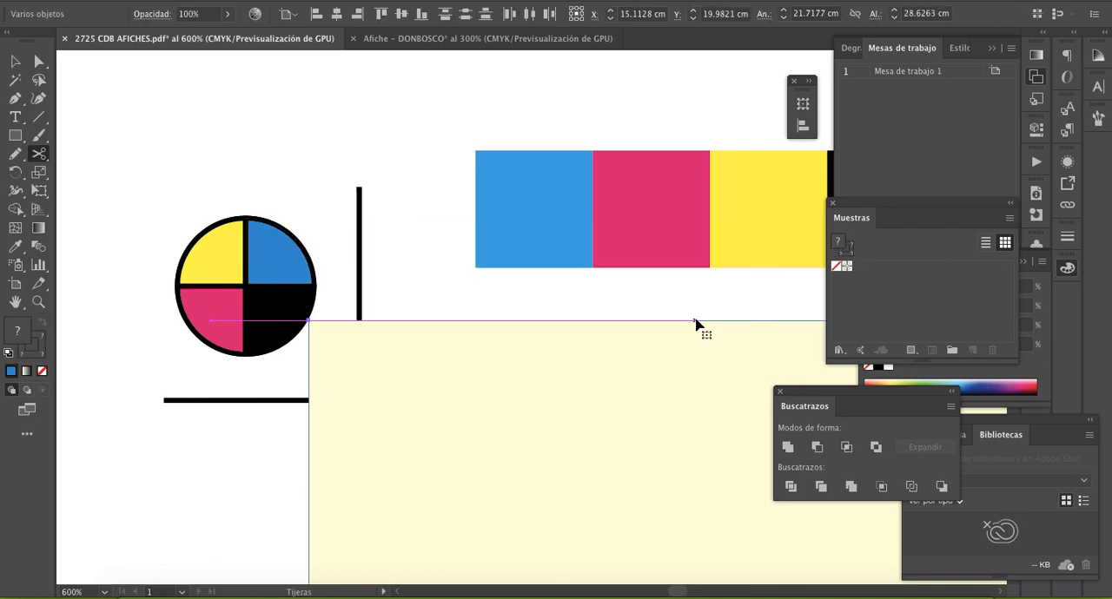
pyautogui.press('super+z')
pyautogui.press('v')
# - Duplicate the reference mark's blue and yellow quarters, offsetting each copy slightly outward from the circle
pyautogui.click(328, 194)
pyautogui.click(280, 255)
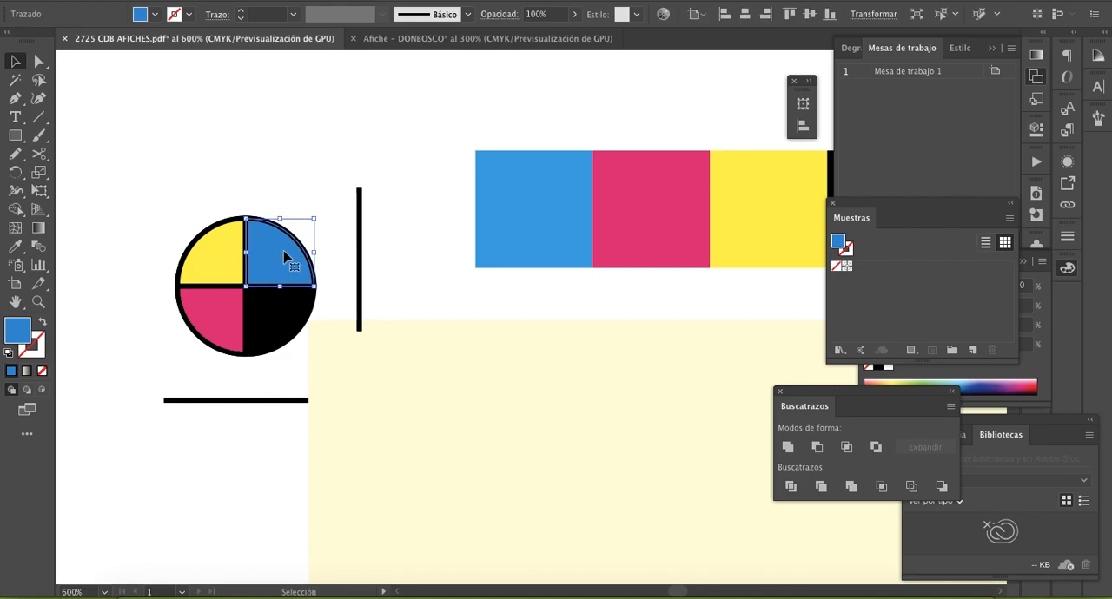
pyautogui.click(277, 244)
pyautogui.moveTo(277, 250); pyautogui.dragTo(285, 242)
pyautogui.click(243, 179)
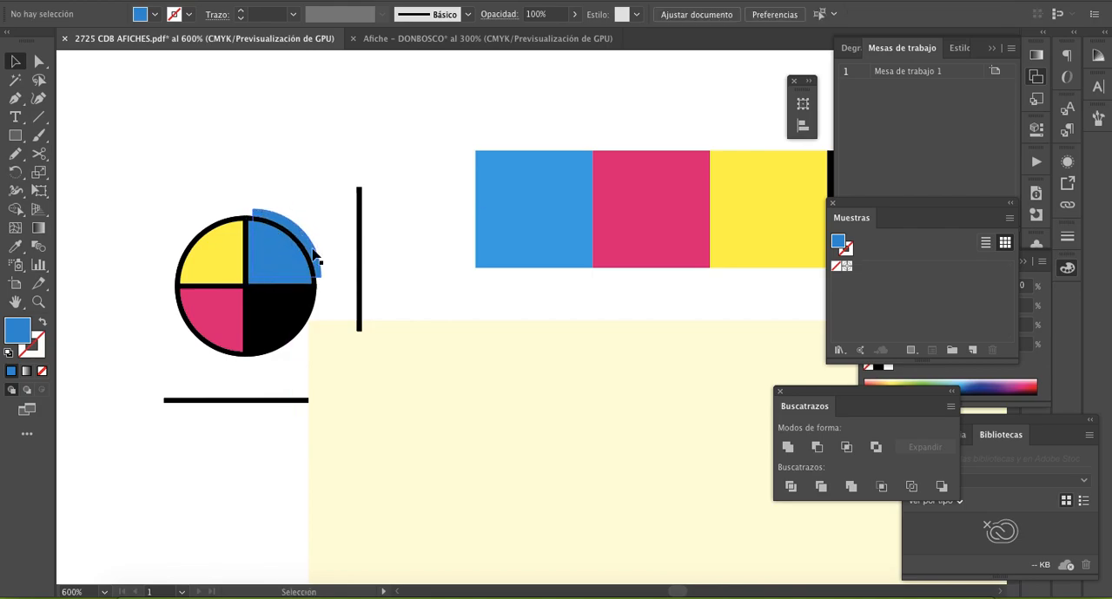
pyautogui.click(222, 277)
pyautogui.moveTo(222, 277); pyautogui.dragTo(209, 272)
pyautogui.click(214, 188)
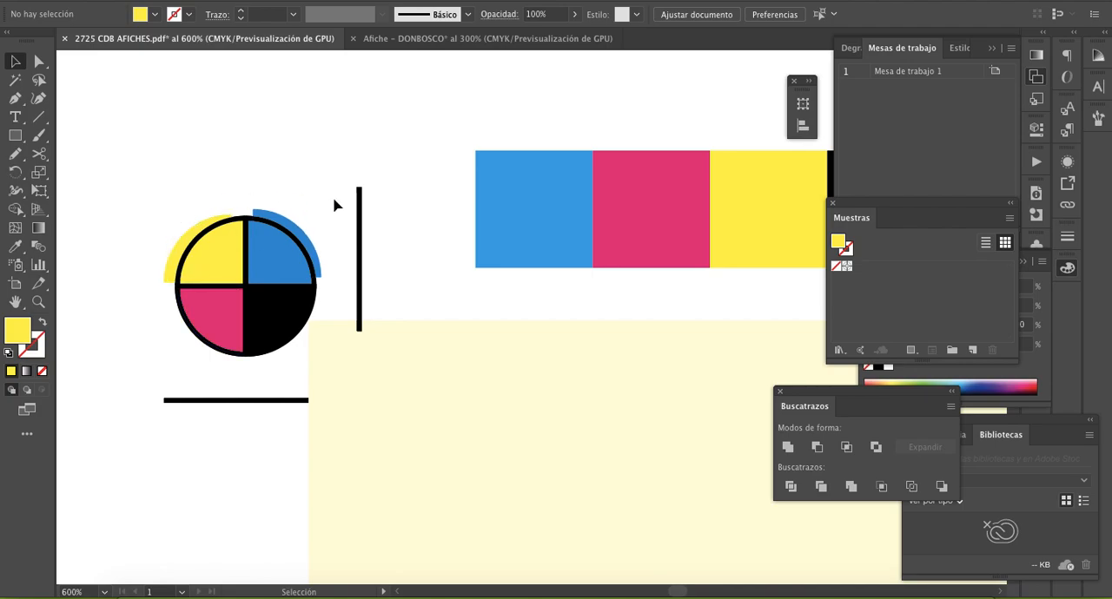
# - Delete the offset blue and yellow quarter copies from the reference registration mark
pyautogui.click(299, 239)
pyautogui.press('Delete')
pyautogui.click(180, 251)
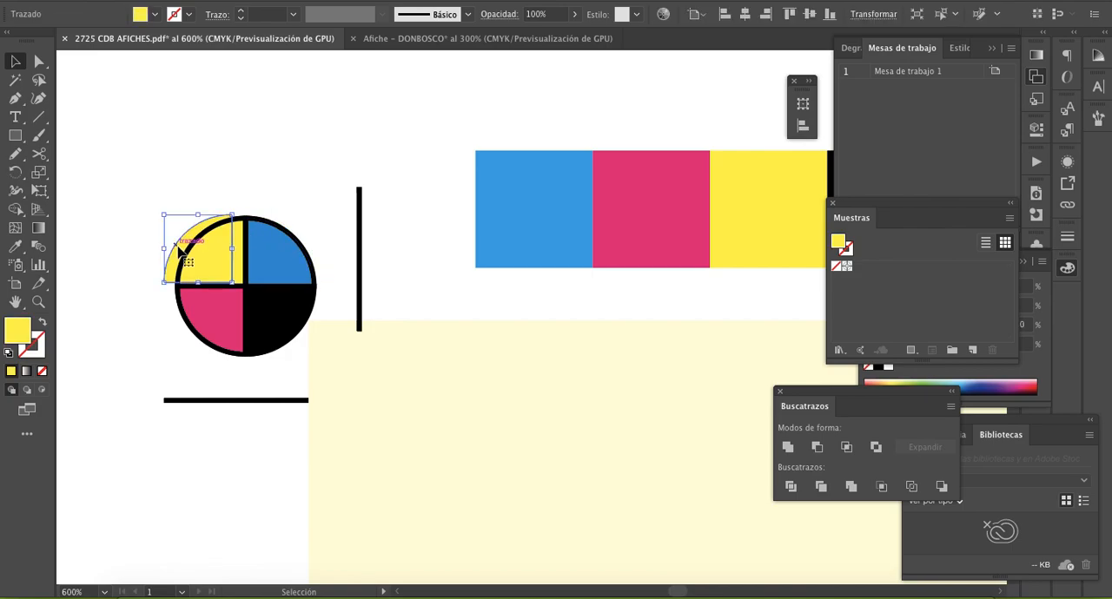
pyautogui.press('Delete')
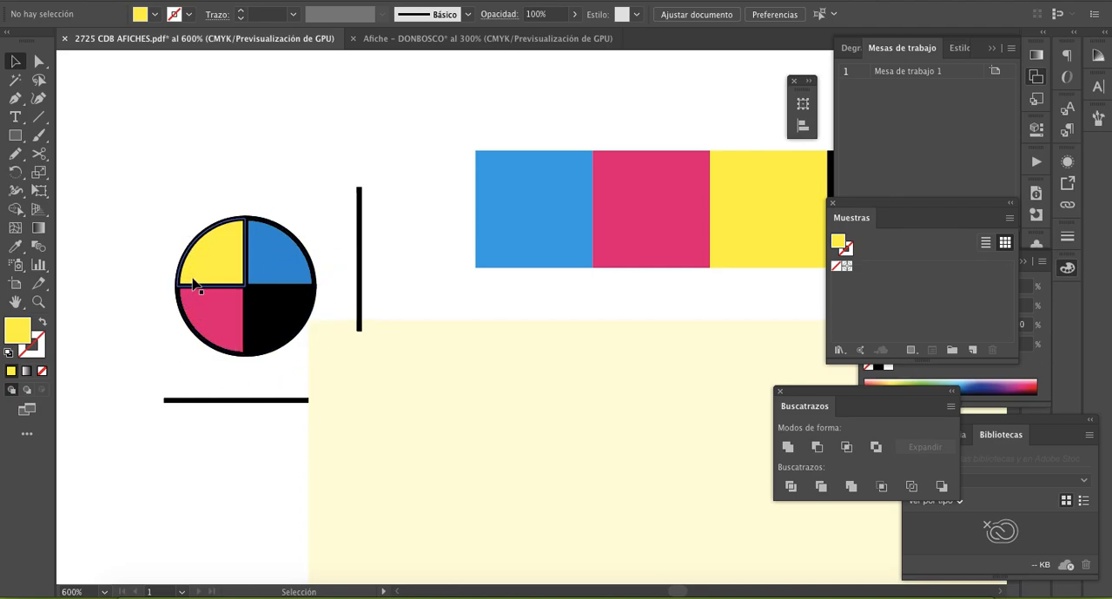
# - Move the yellow, blue, magenta and black quarters of the reference mark slightly outward to simulate misregistered inks
pyautogui.click(219, 270)
pyautogui.moveTo(220, 270); pyautogui.dragTo(206, 271)
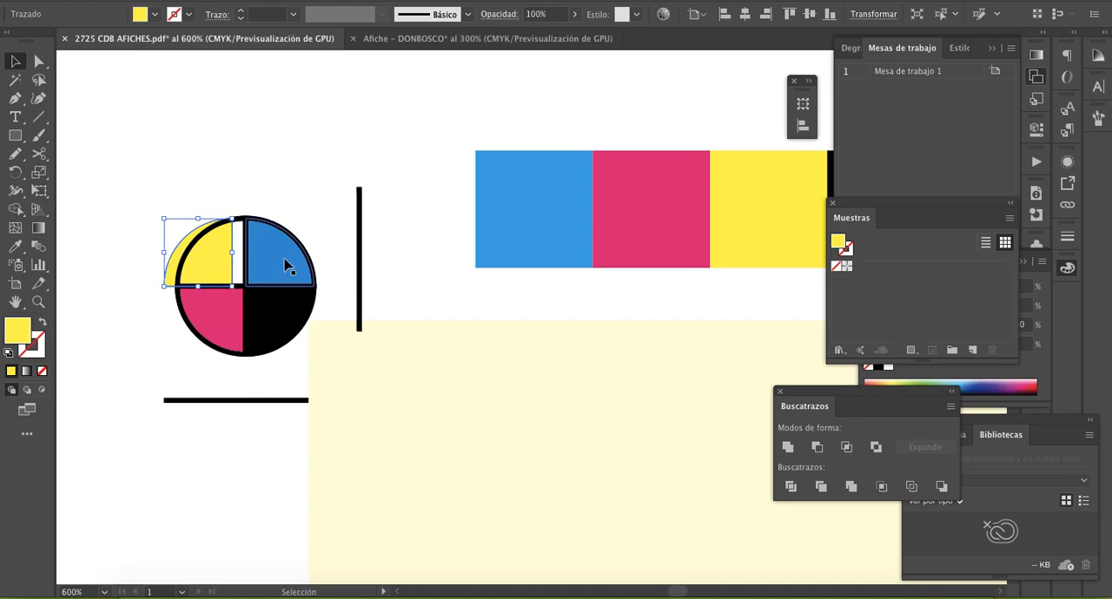
pyautogui.click(276, 272)
pyautogui.moveTo(277, 272); pyautogui.dragTo(280, 259)
pyautogui.moveTo(222, 317); pyautogui.dragTo(218, 324)
pyautogui.moveTo(281, 307); pyautogui.dragTo(282, 323)
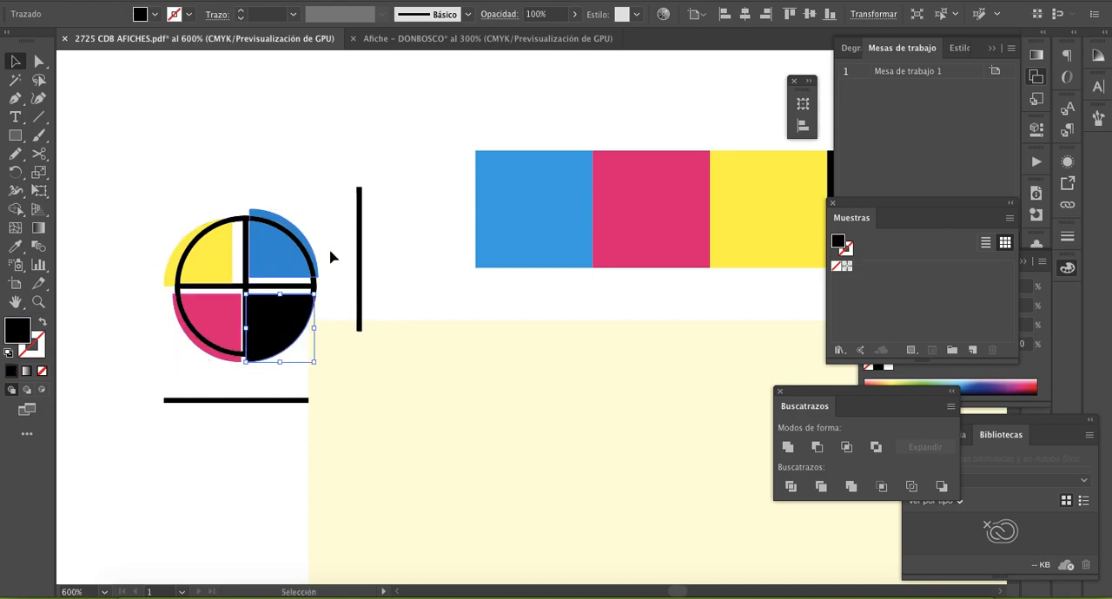
pyautogui.click(329, 260)
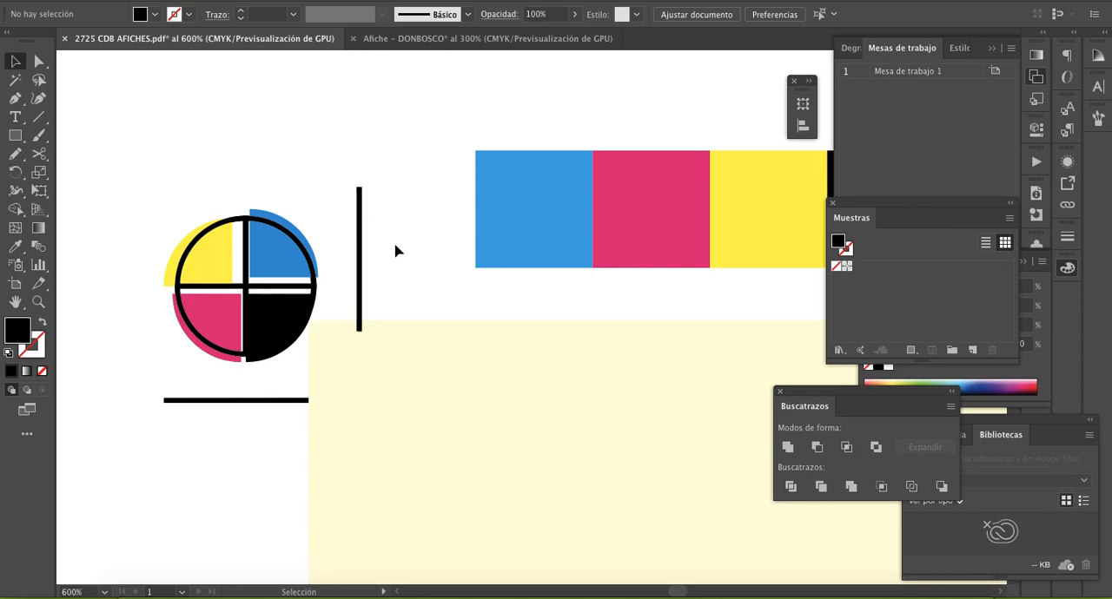
# - Examine the colour bar, the repeated posters, and the registration and crop marks across the reference print sheet
pyautogui.scroll(-5, 539, 300)
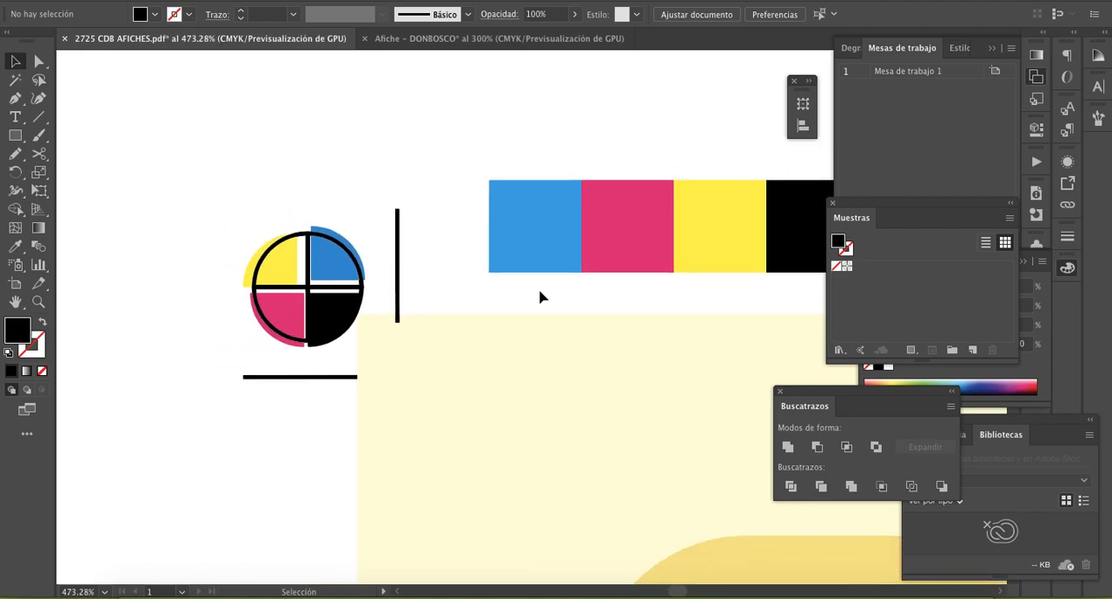
pyautogui.scroll(-4, 539, 300)
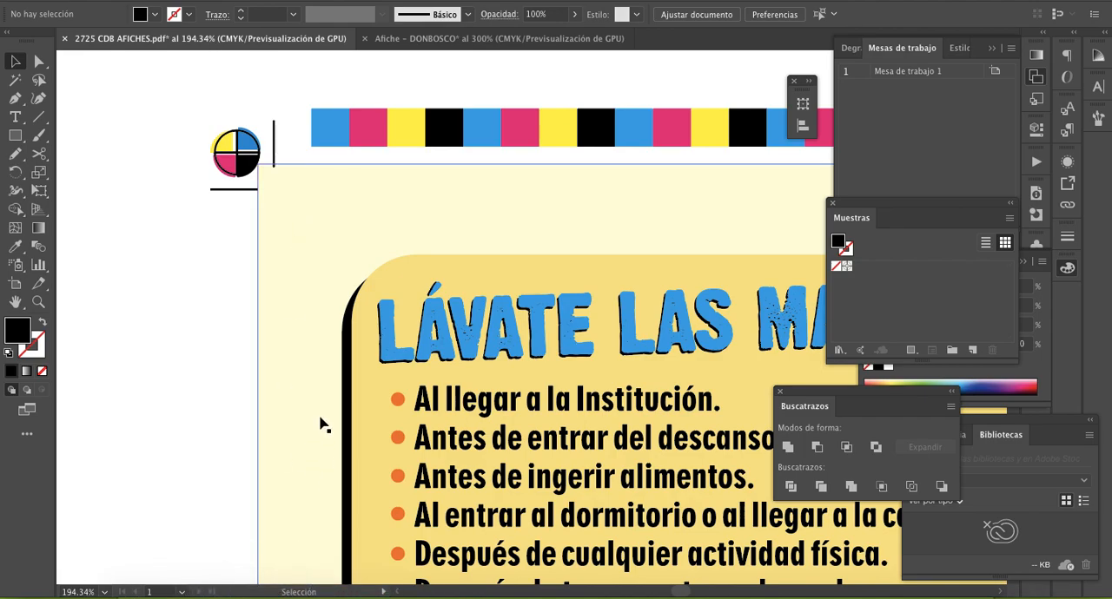
pyautogui.hscroll(10, 321, 430)
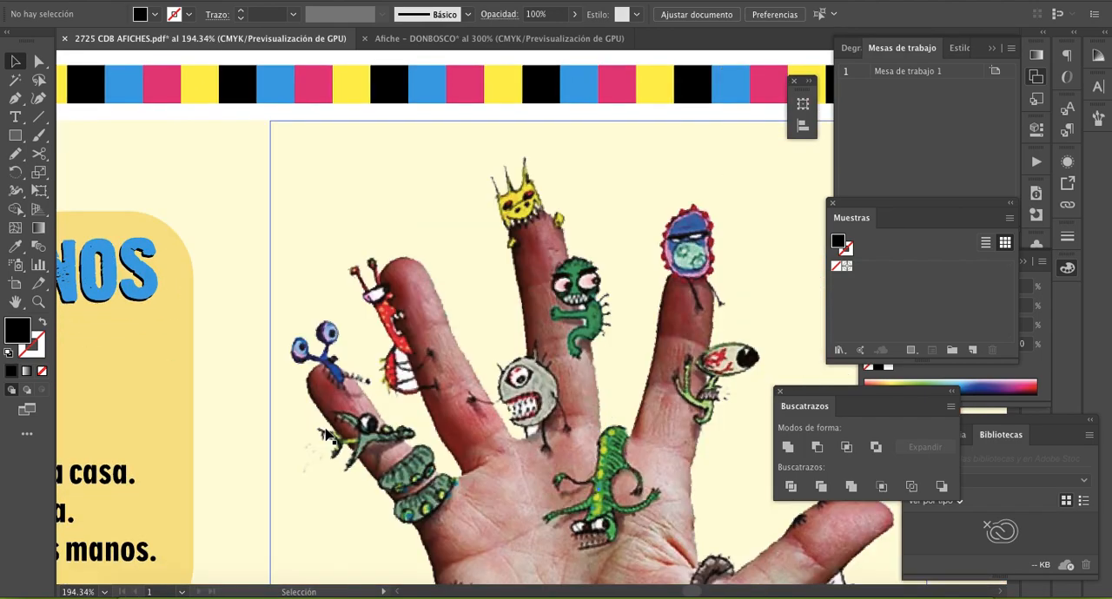
pyautogui.scroll(-5, 327, 433)
pyautogui.hscroll(10, 660, 285)
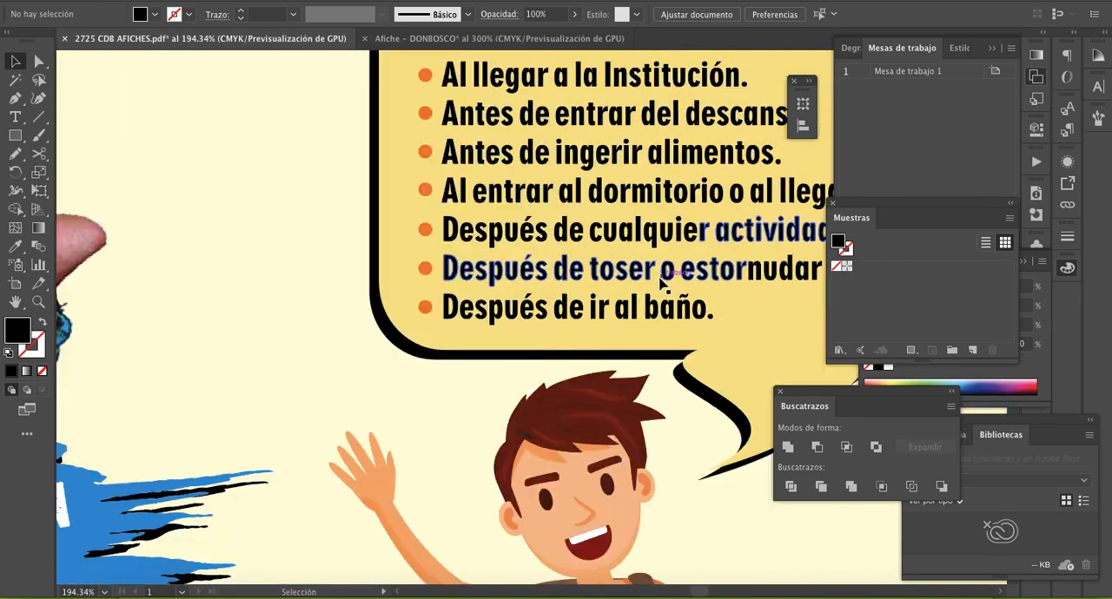
pyautogui.scroll(-8, 660, 285)
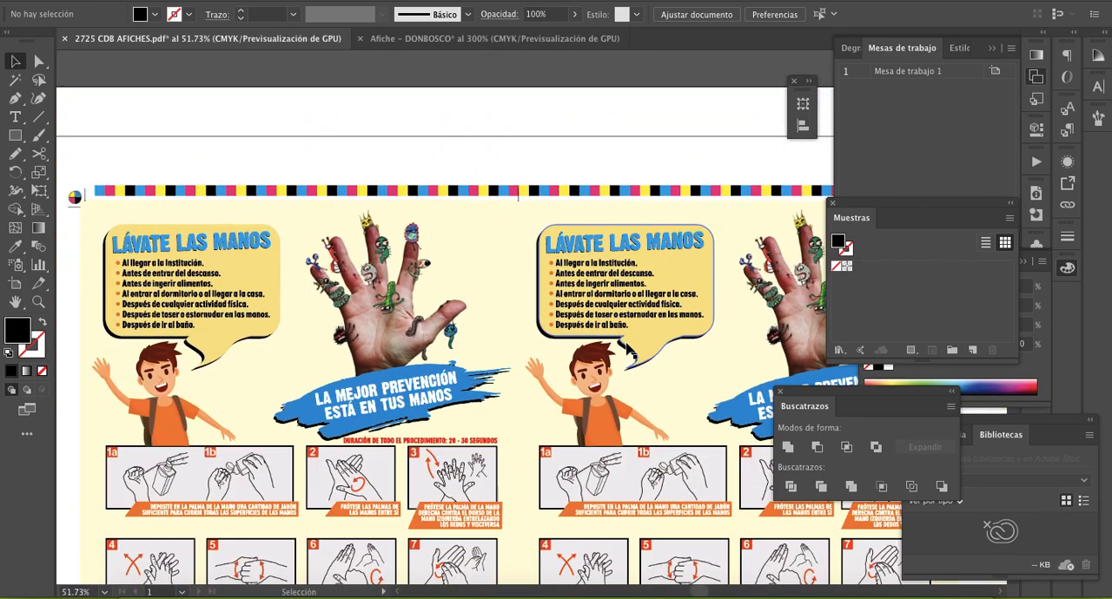
pyautogui.hscroll(5, 622, 351)
pyautogui.scroll(-5, 620, 351)
pyautogui.hscroll(-3, 486, 278)
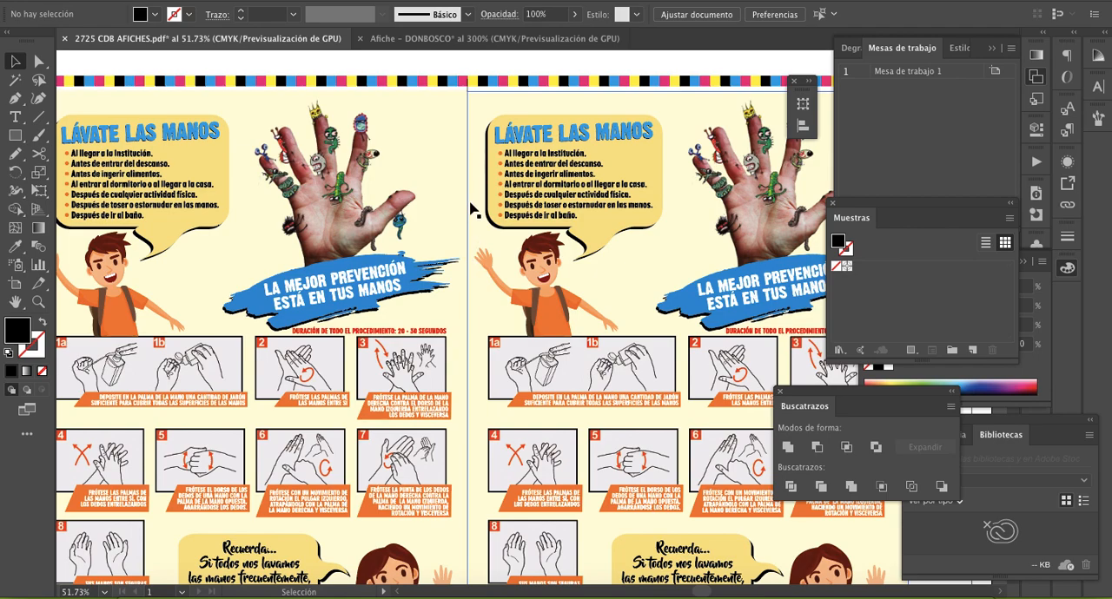
pyautogui.scroll(-8, 484, 318)
pyautogui.hscroll(-5, 484, 317)
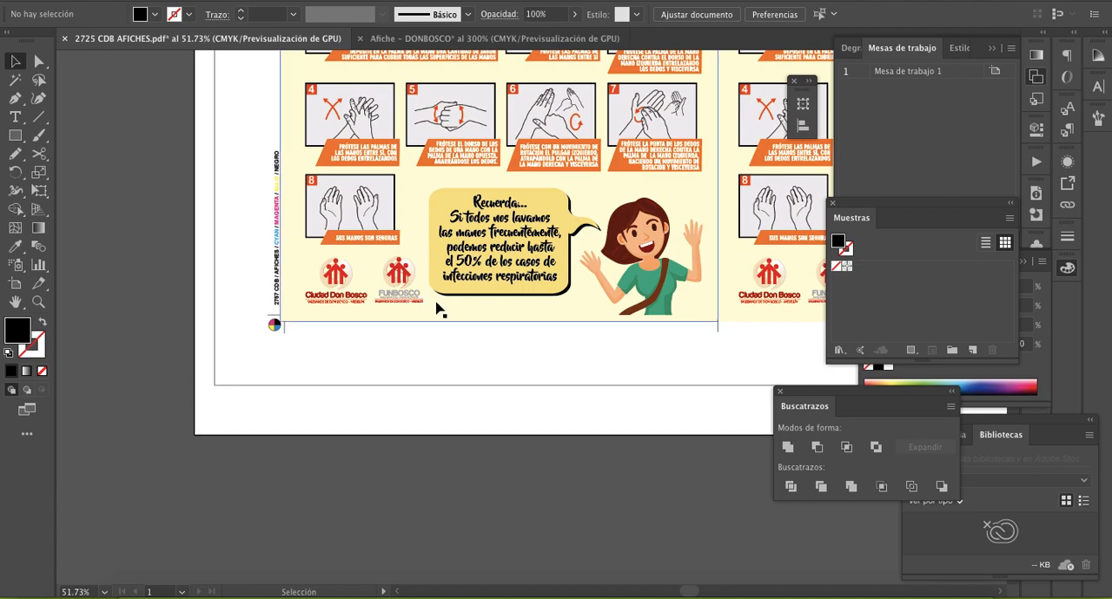
pyautogui.scroll(10, 439, 310)
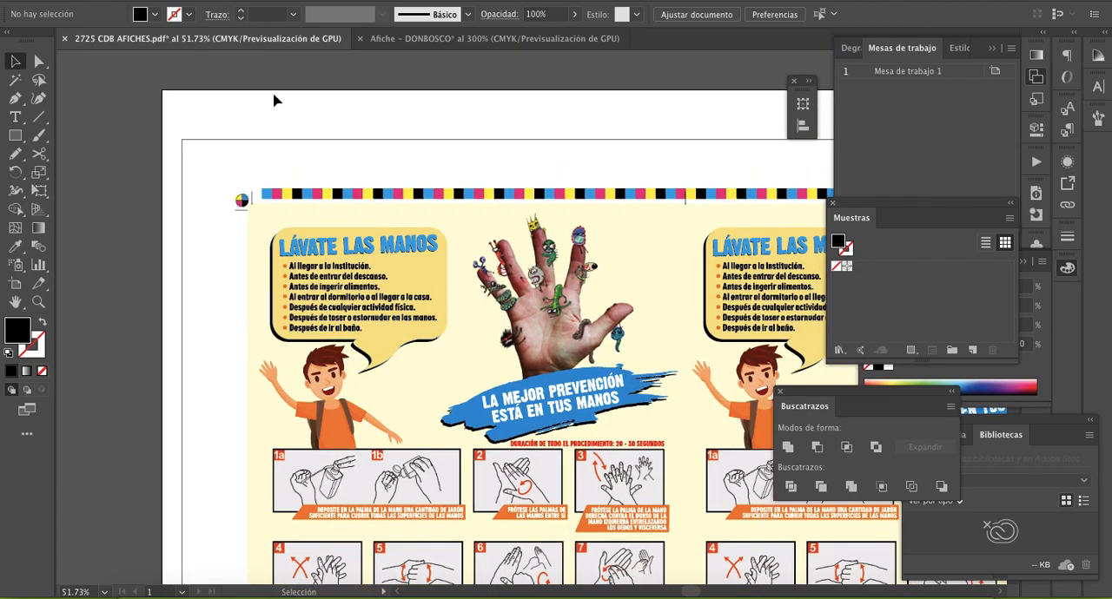
# - Undo the displacement of the four quarters in the reference registration mark and clear the selection
pyautogui.press('z')
pyautogui.click(322, 225)
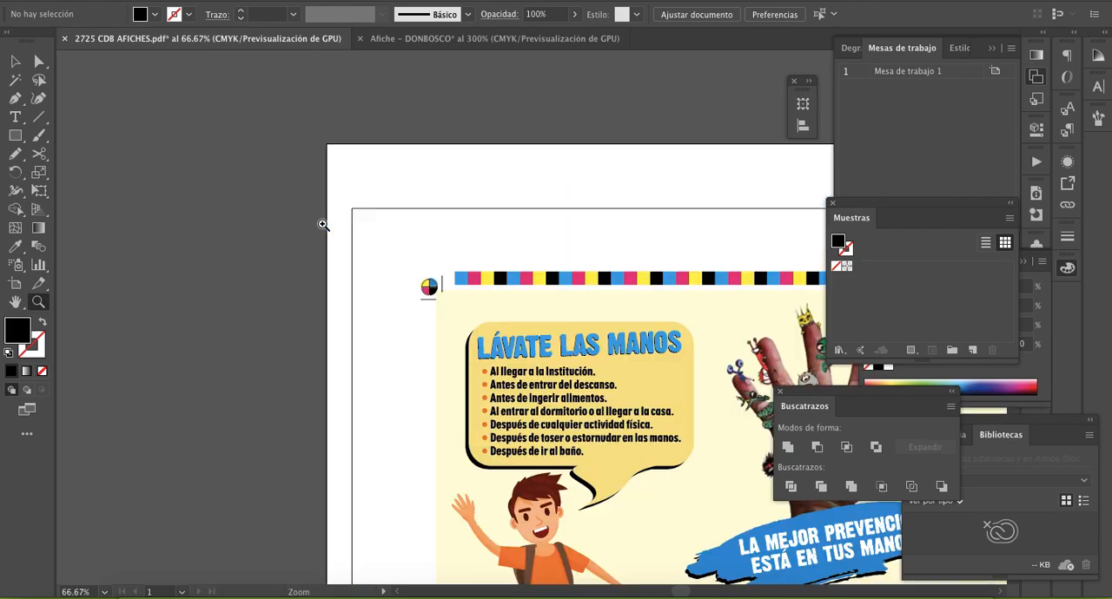
pyautogui.click(504, 319)
pyautogui.click(504, 319)
pyautogui.click(515, 288)
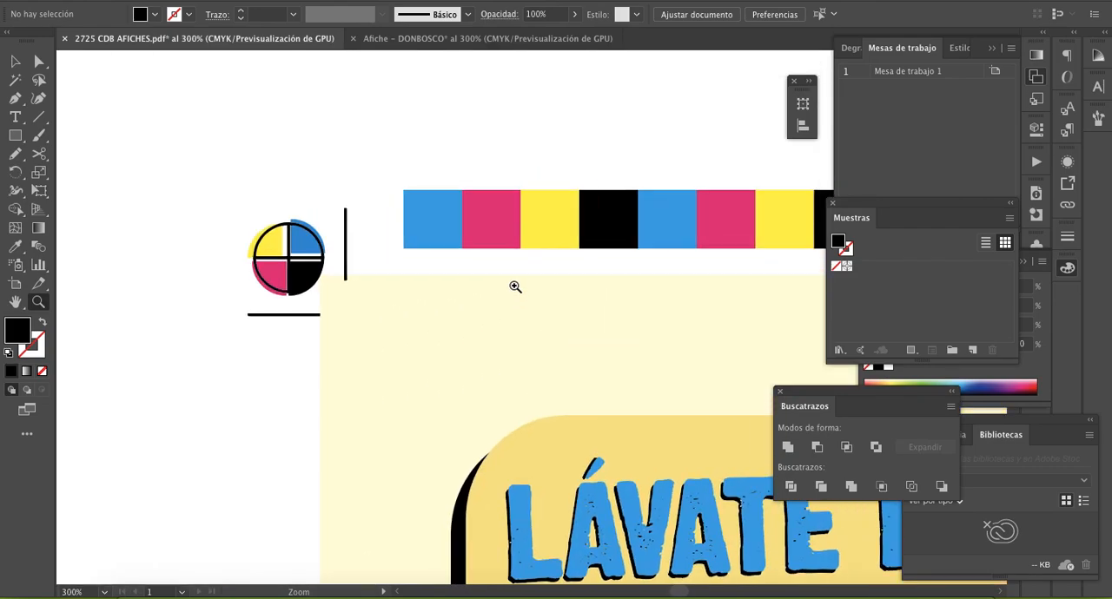
pyautogui.press('super+z')
pyautogui.press('super+z')
pyautogui.press('super+z')
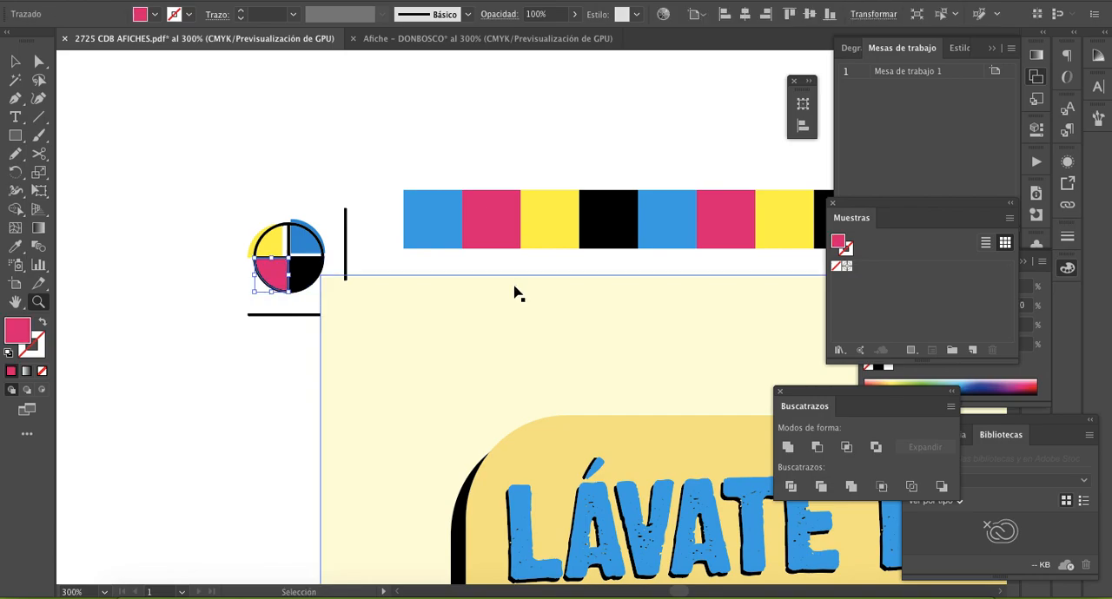
pyautogui.press('super+z')
pyautogui.press('z')
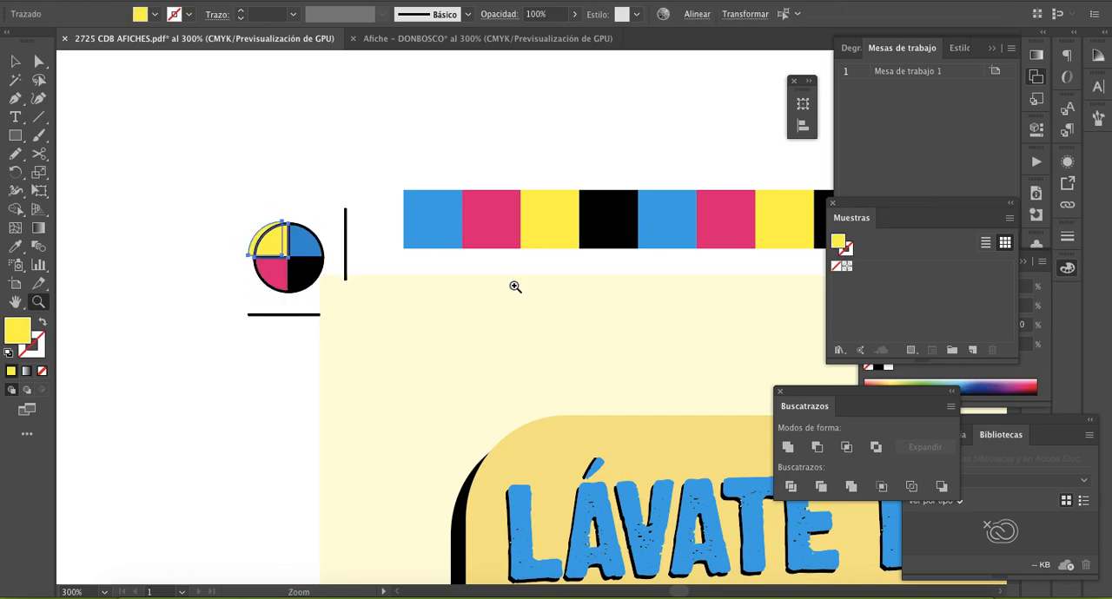
pyautogui.press('super+z')
pyautogui.press('super+shift+z')
pyautogui.press('super+shift+z')
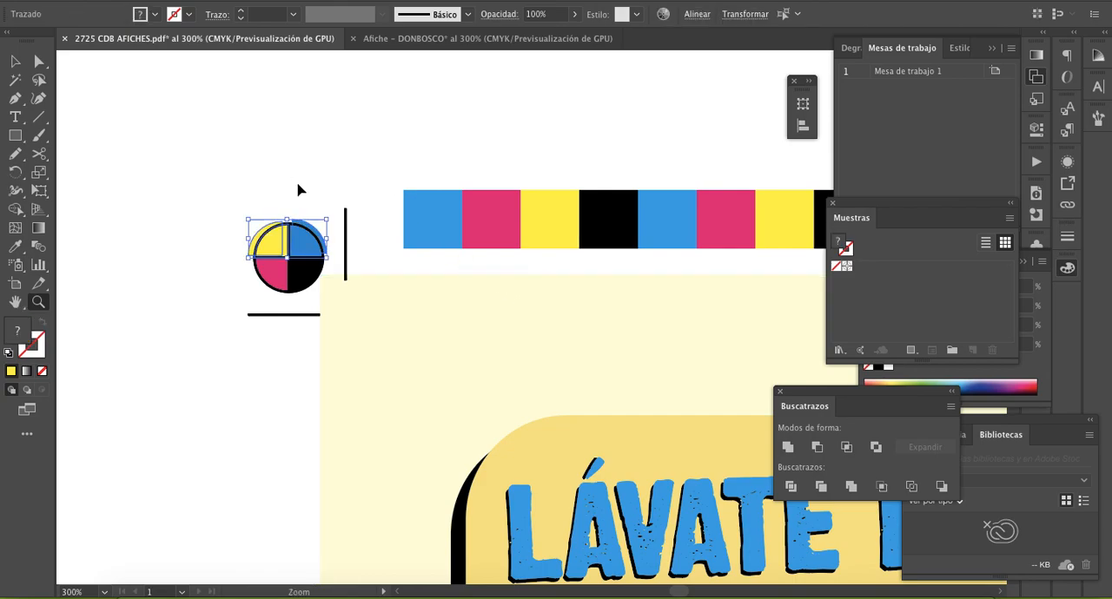
pyautogui.press('v')
pyautogui.click(298, 185)
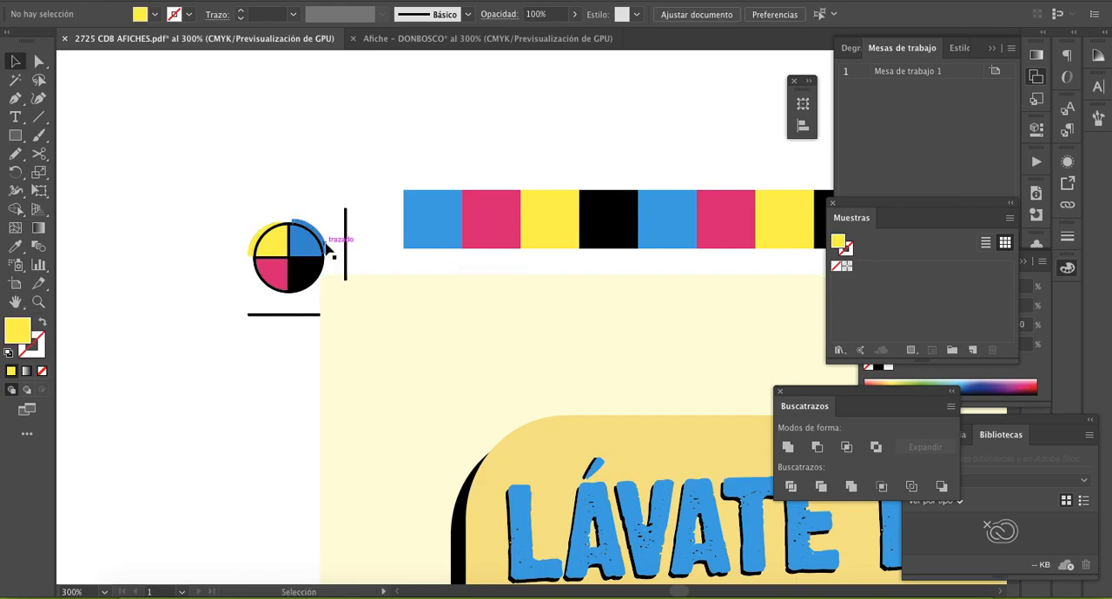
# - Delete the offset blue and yellow quarter copies around the reference mark
pyautogui.click(325, 243)
pyautogui.press('Delete')
pyautogui.click(256, 237)
pyautogui.press('Delete')
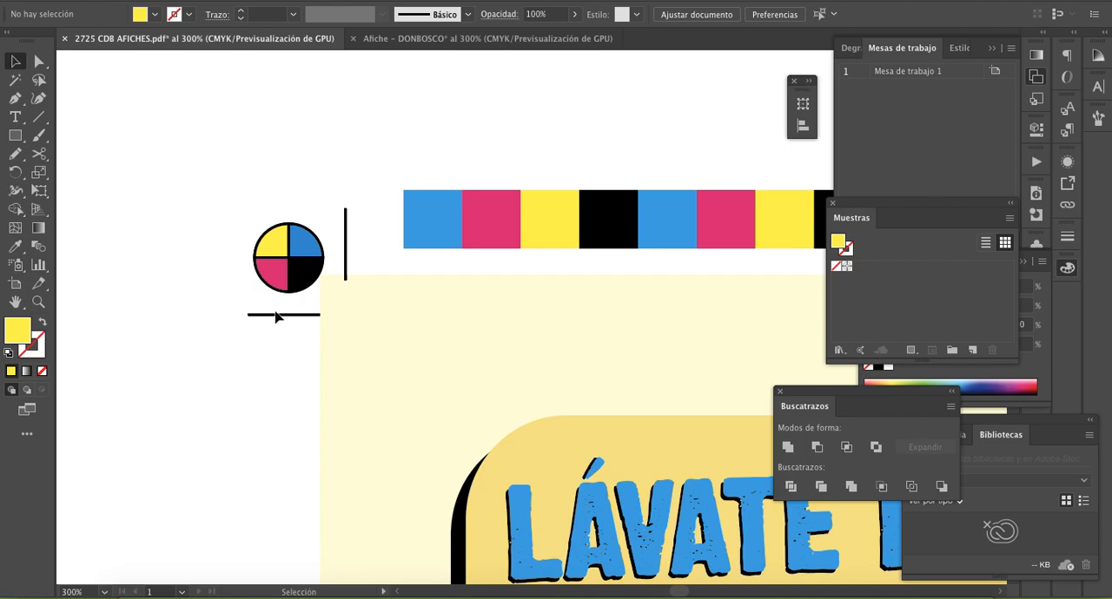
# - Switch to the Afiche – DONBOSCO document and fill the circle's upper-left quarter with yellow, following the reference mark
pyautogui.click(452, 40)
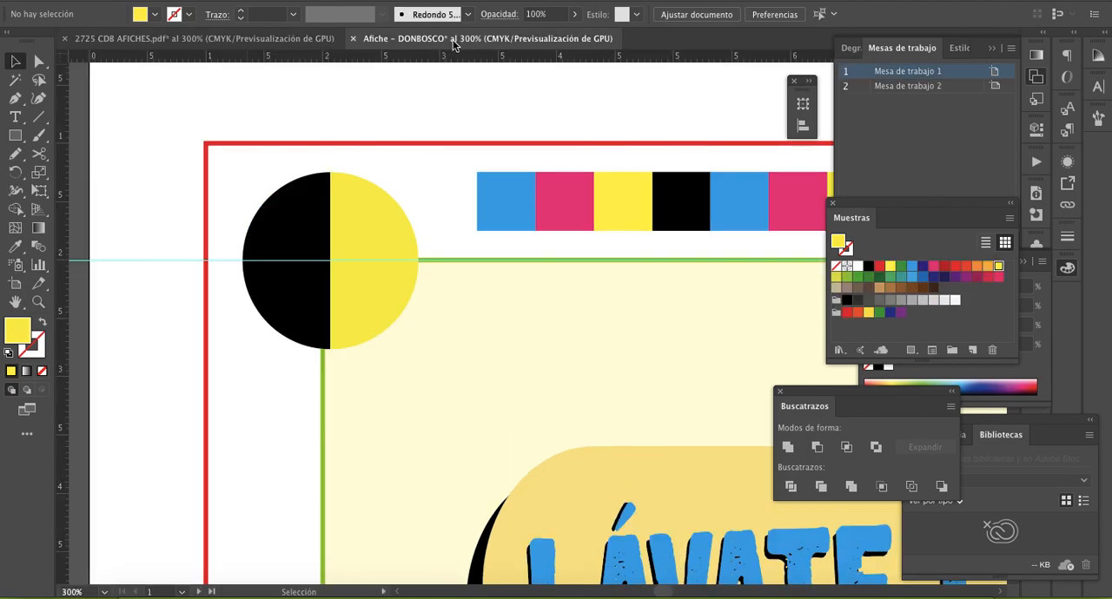
pyautogui.click(304, 217)
pyautogui.click(305, 38)
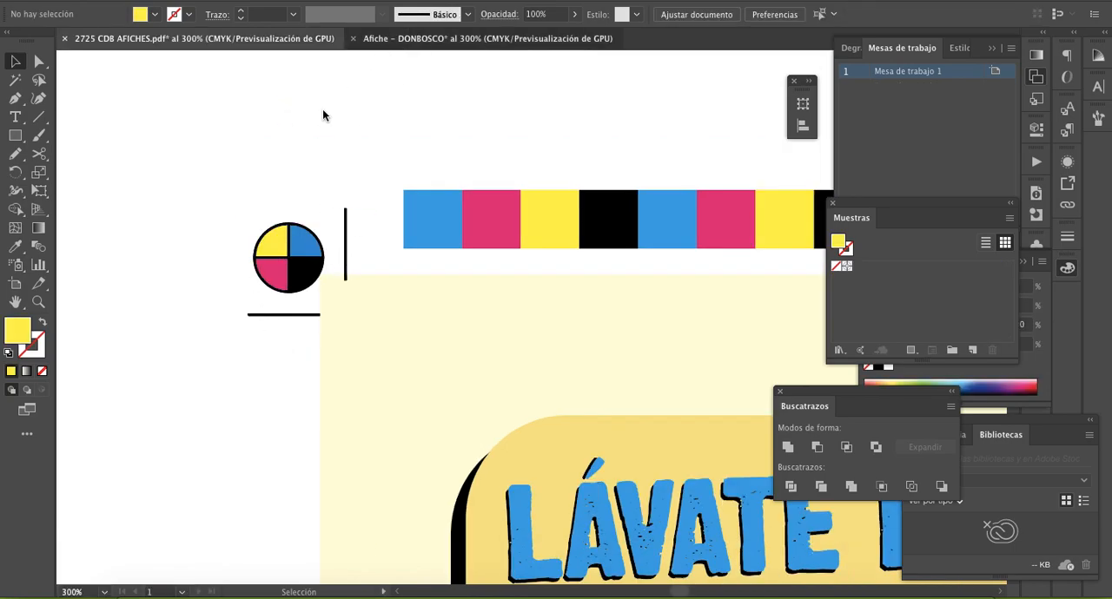
pyautogui.click(408, 39)
pyautogui.click(890, 268)
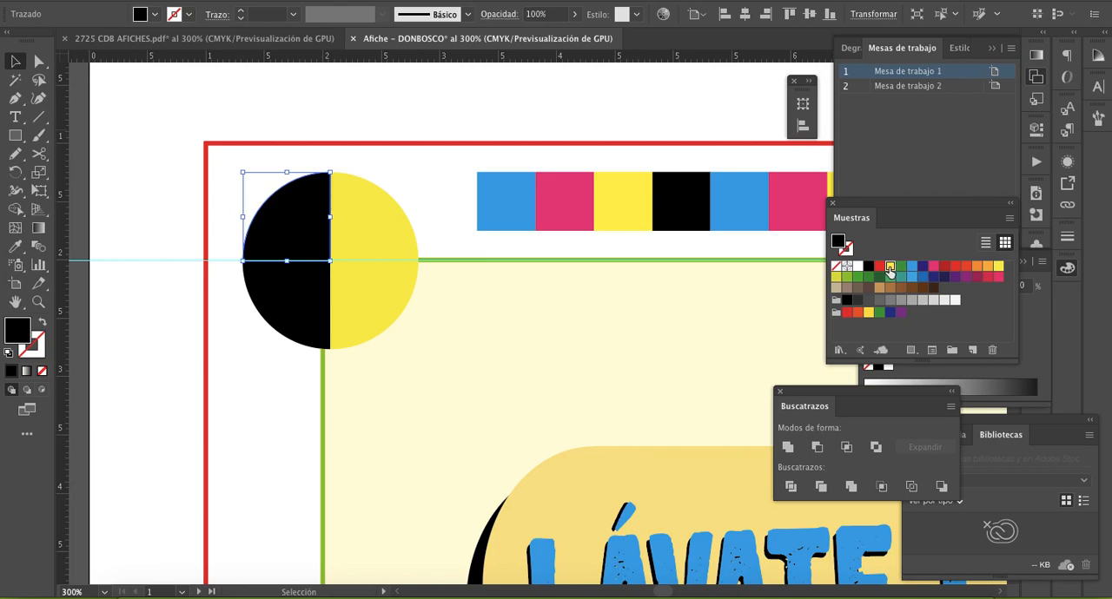
# - Fill the circle's upper-right quarter with the light blue cyan swatch to match the reference mark
pyautogui.click(358, 217)
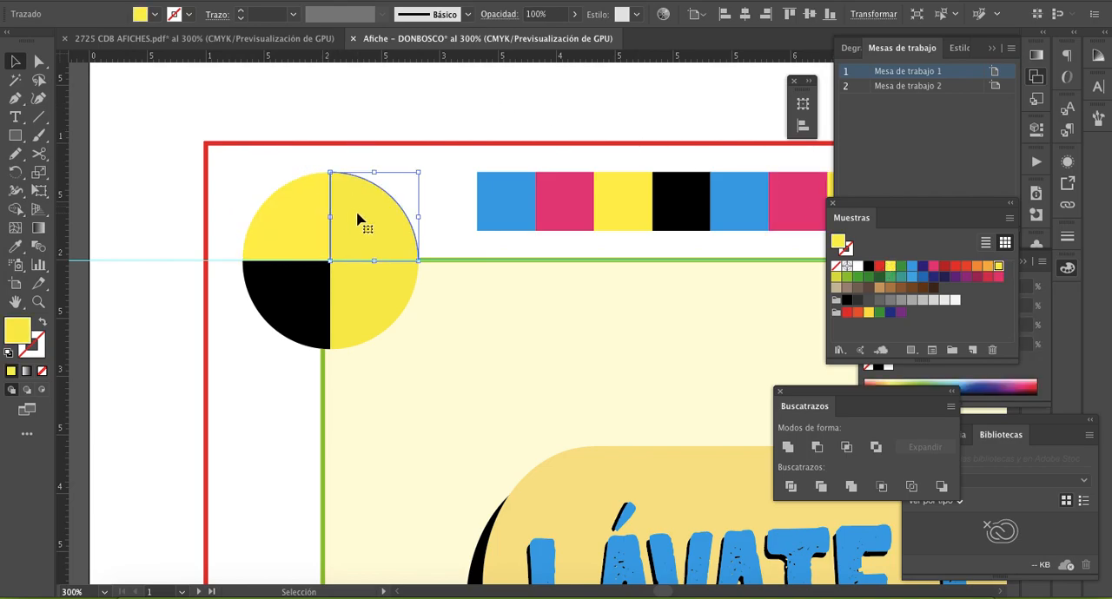
pyautogui.press('i')
pyautogui.click(298, 291)
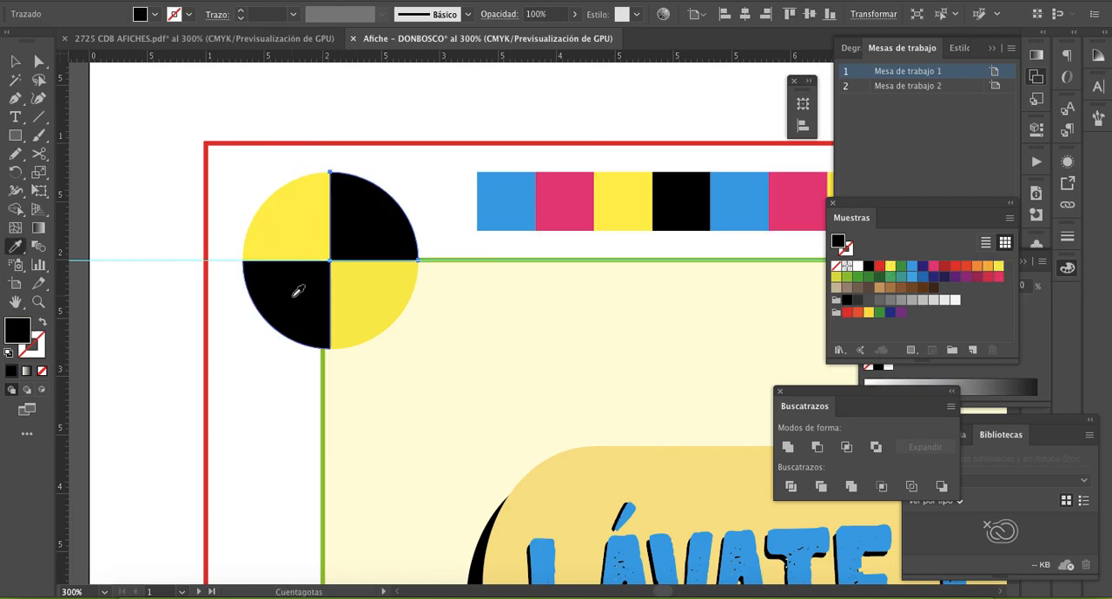
pyautogui.press('v')
pyautogui.click(309, 39)
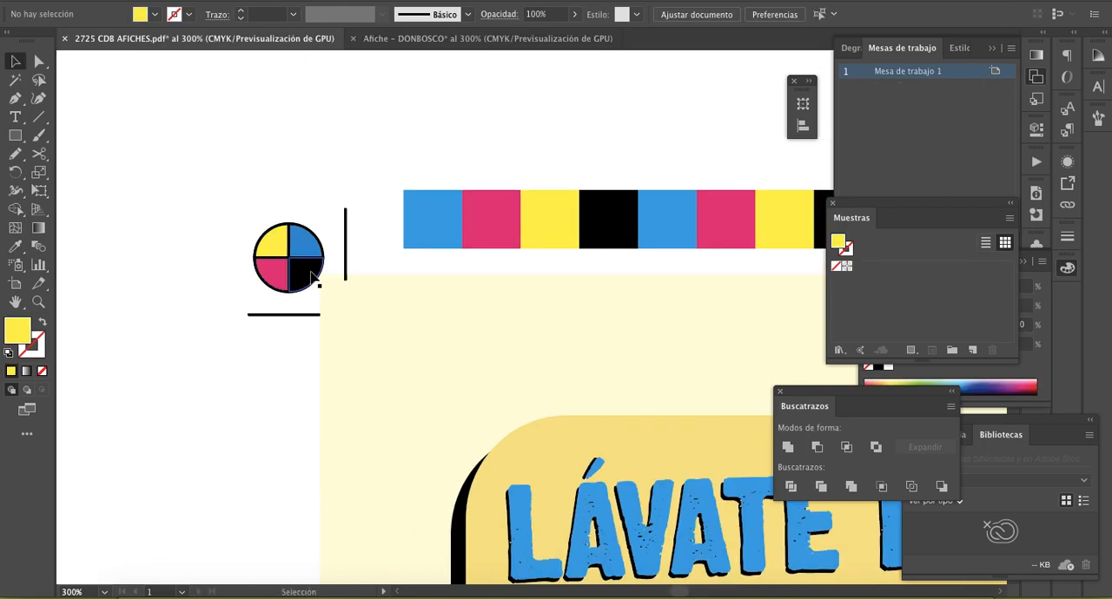
pyautogui.click(427, 39)
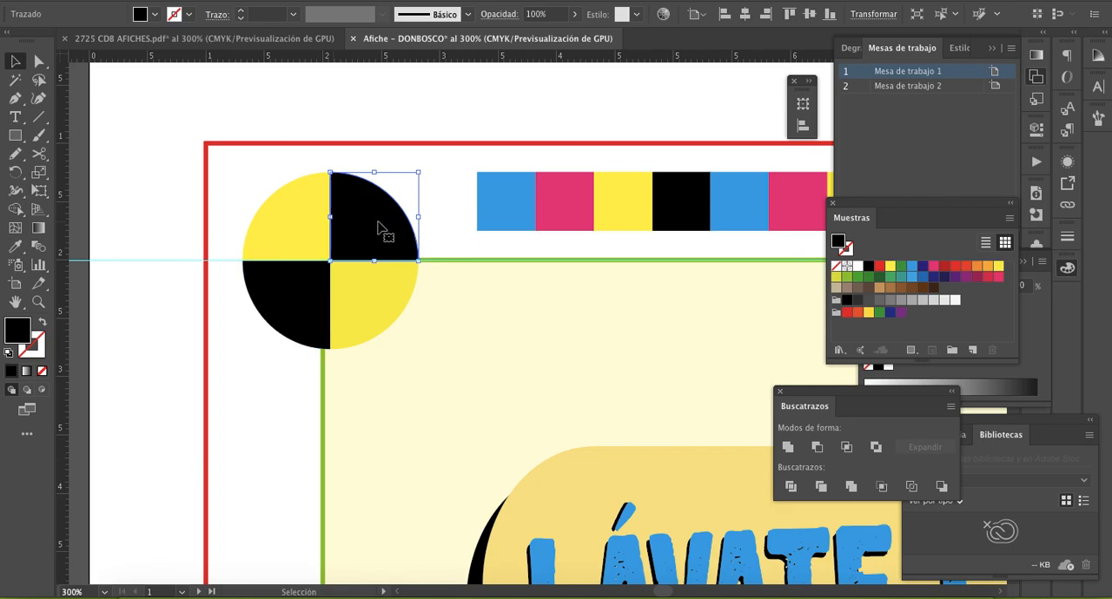
pyautogui.click(913, 270)
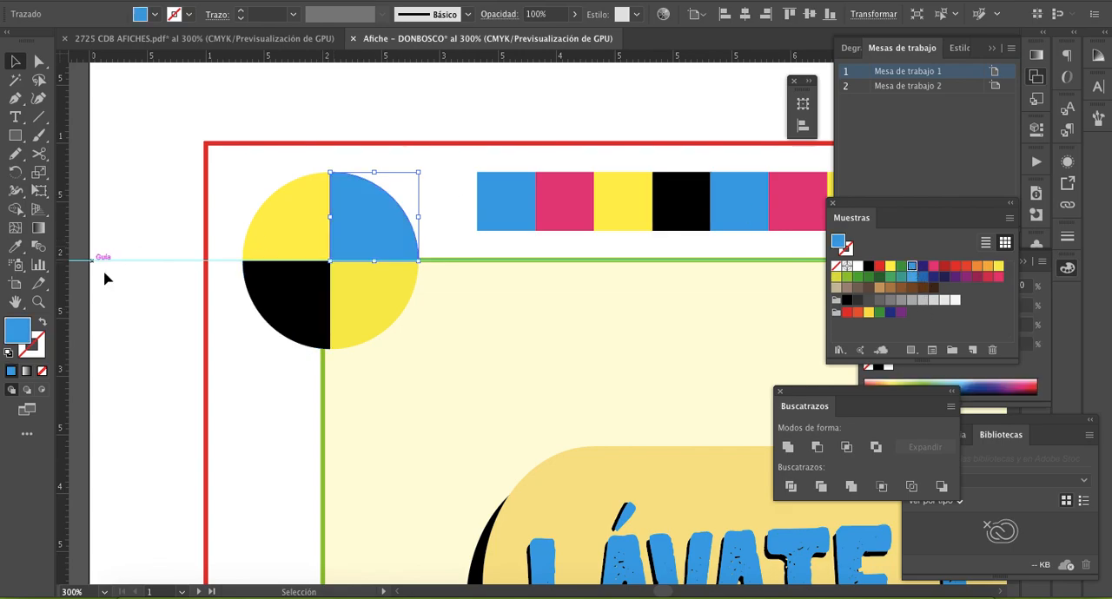
# - Fill the circle's lower-right quarter with black and its lower-left quarter with magenta
pyautogui.click(365, 303)
pyautogui.click(868, 266)
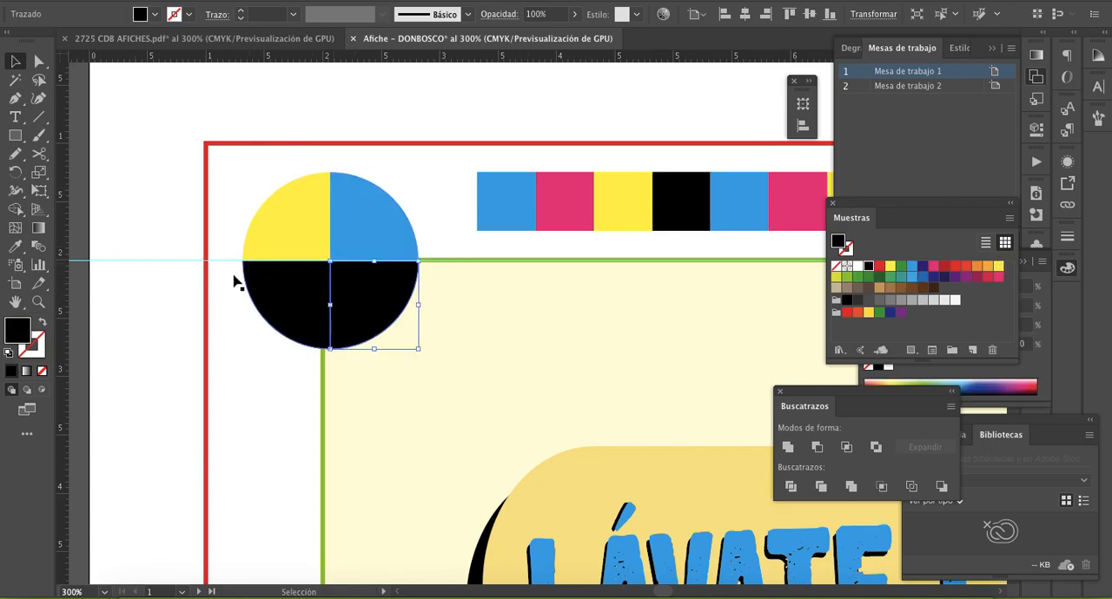
pyautogui.click(269, 298)
pyautogui.click(934, 267)
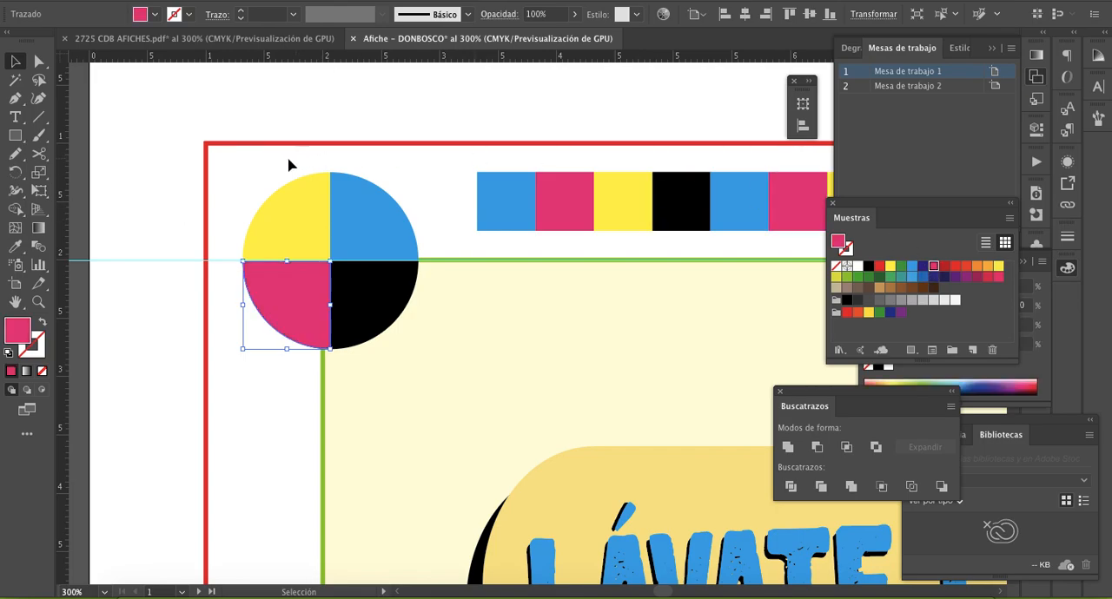
pyautogui.click(269, 172)
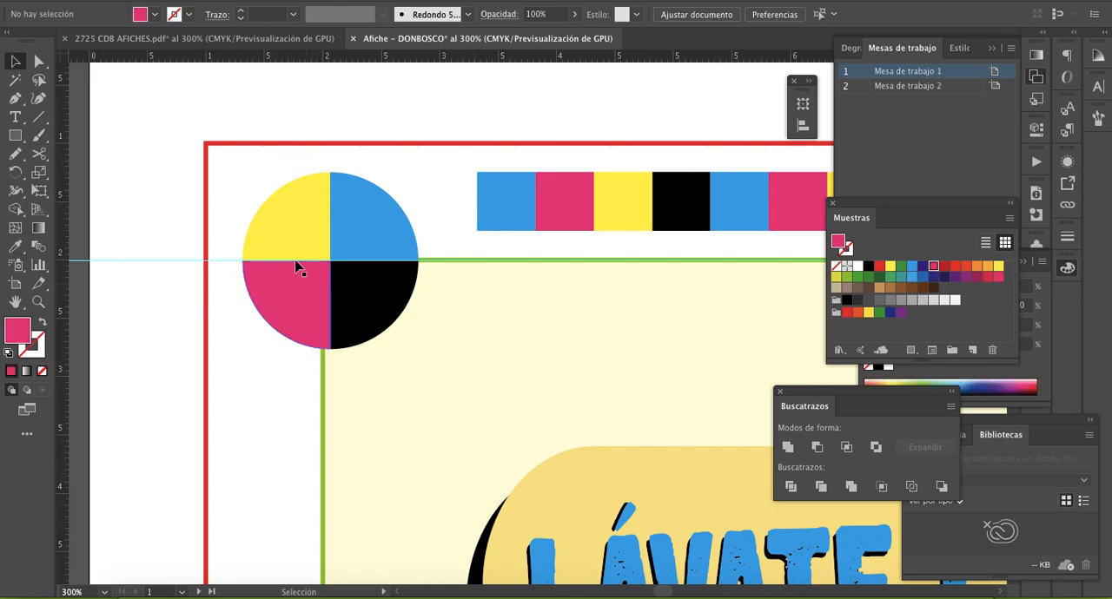
# - Apply a 1 pt black stroke to all four quarters of the circle, as in the reference mark
pyautogui.click(291, 243)
pyautogui.keyDown('shift'); pyautogui.click(375, 240); pyautogui.keyUp('shift')
pyautogui.keyDown('shift'); pyautogui.click(373, 312); pyautogui.keyUp('shift')
pyautogui.keyDown('shift'); pyautogui.click(306, 315); pyautogui.keyUp('shift')
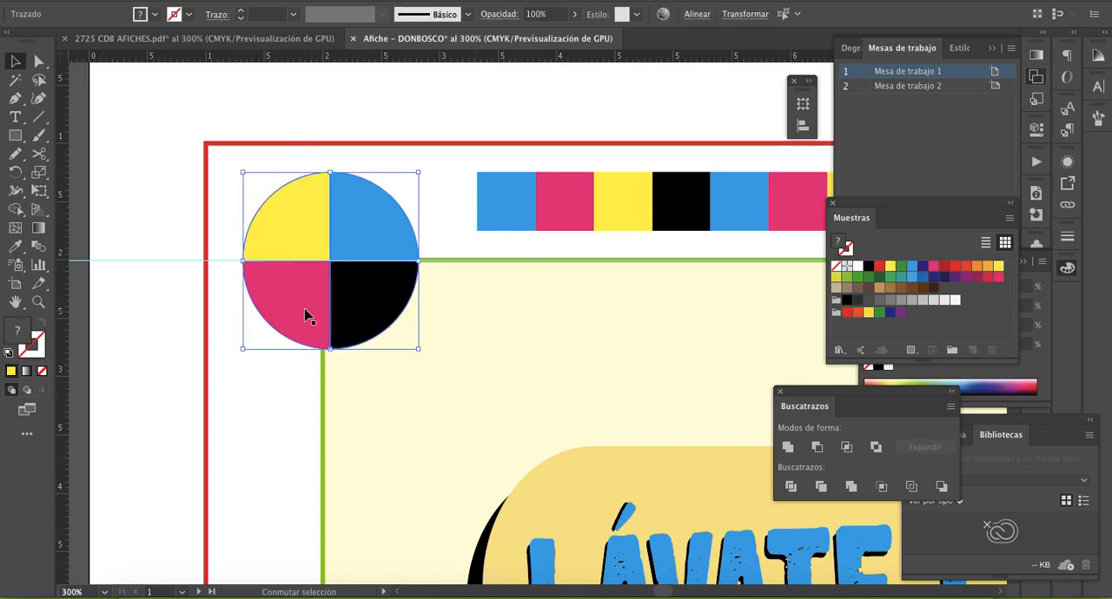
pyautogui.click(291, 42)
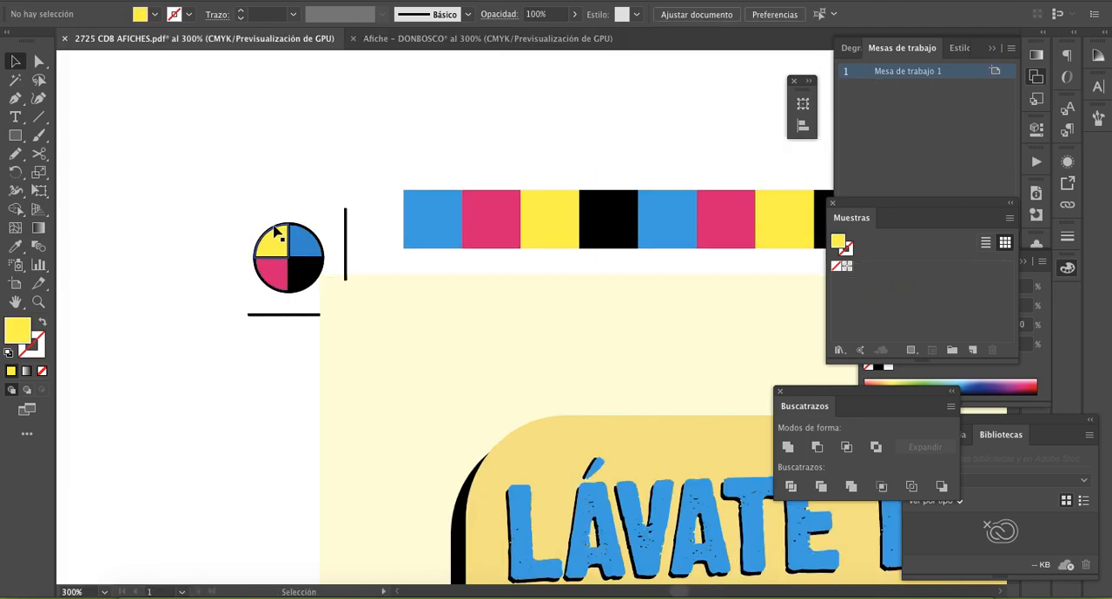
pyautogui.click(434, 39)
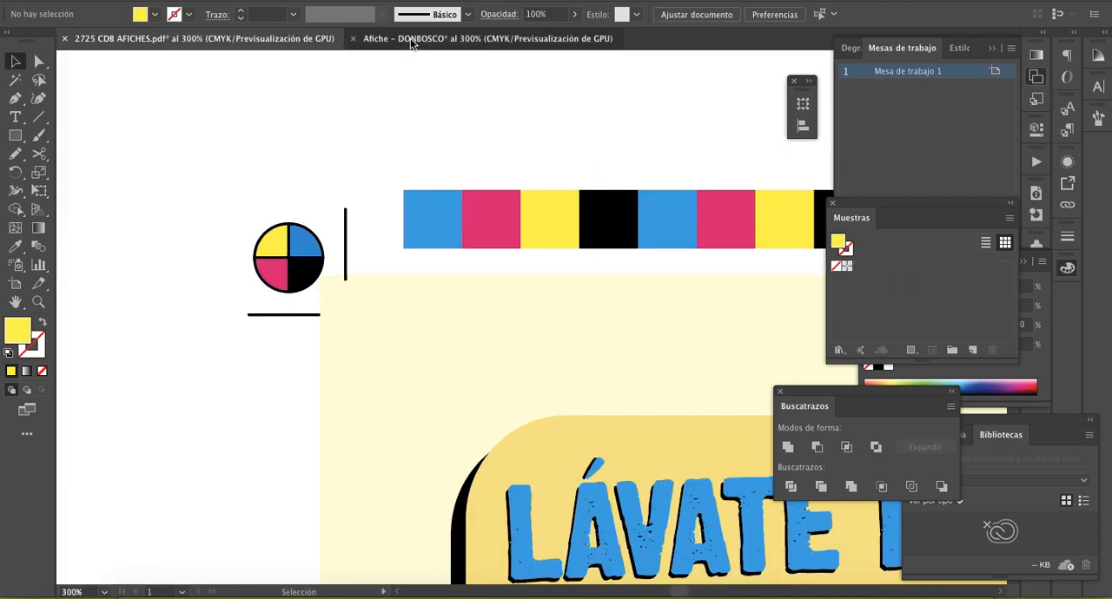
pyautogui.click(847, 249)
pyautogui.click(868, 266)
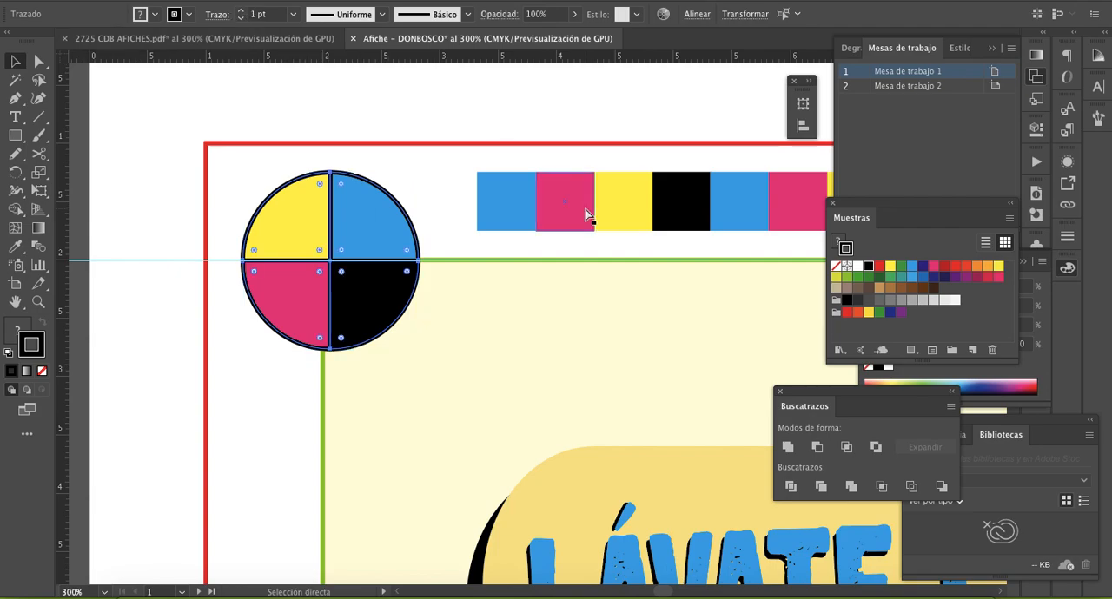
# - Group the circle's four coloured quarters and resize the group to 1 cm wide by 1 cm high
pyautogui.press('super+g')
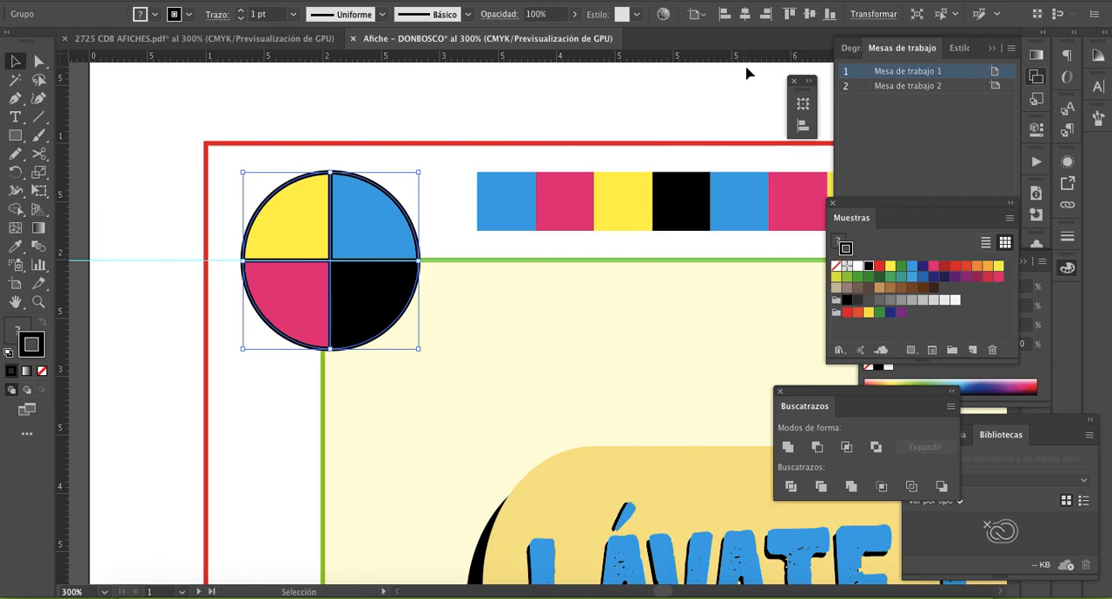
pyautogui.click(873, 14)
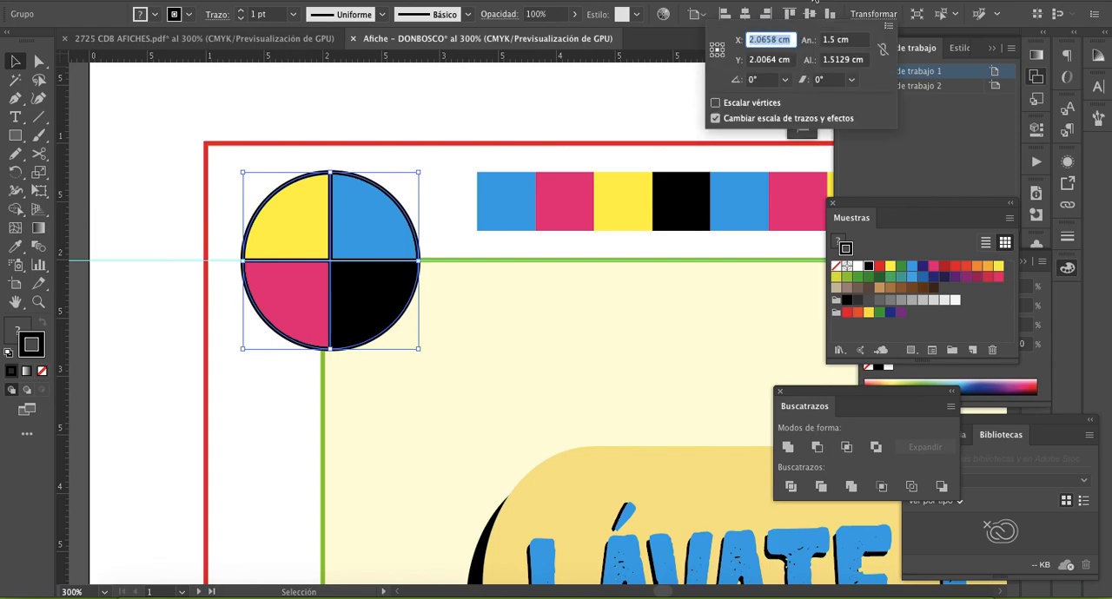
pyautogui.click(829, 40)
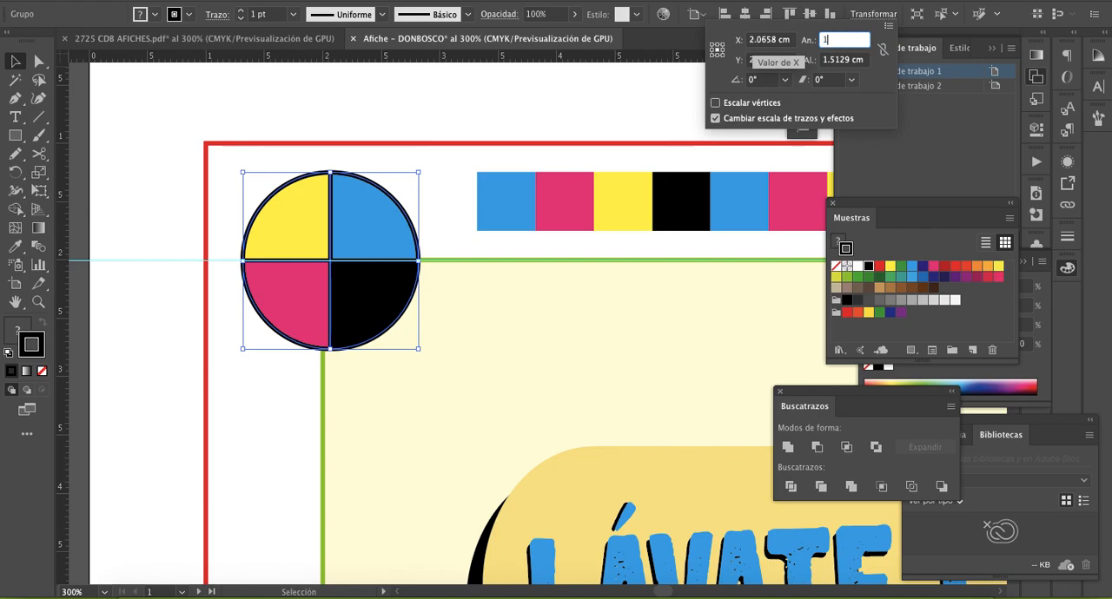
pyautogui.press('Tab')
pyautogui.write('1')
pyautogui.press('Return')
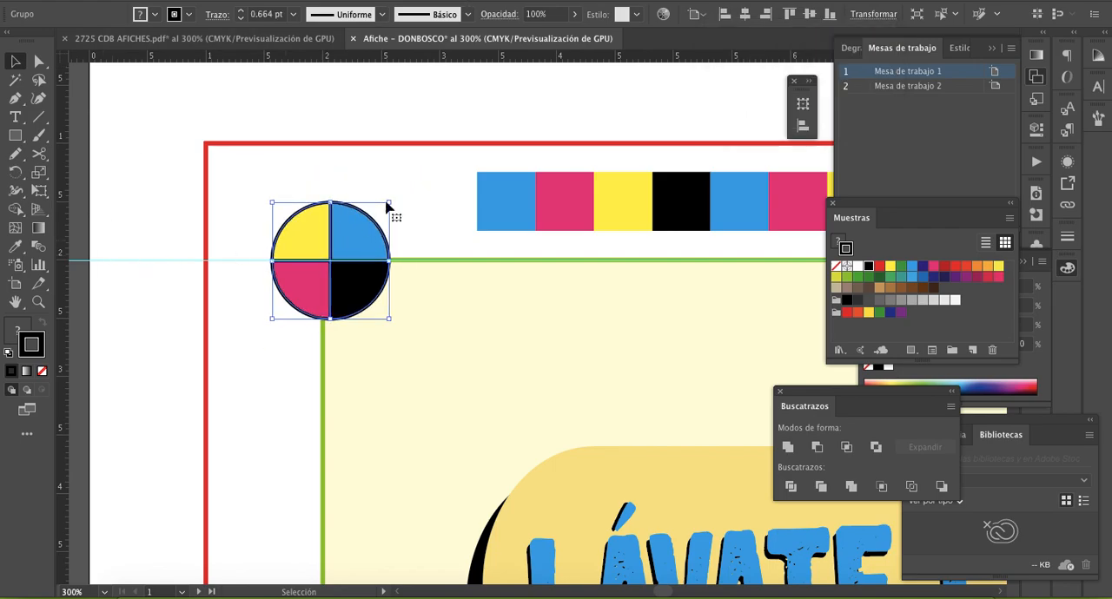
# - Check the mark's placement in 2725 CDB AFICHES.pdf and move the poster's mark to the green frame's upper-left corner, inside the red frame
pyautogui.click(355, 247)
pyautogui.moveTo(354, 247); pyautogui.dragTo(286, 42)
pyautogui.click(286, 39)
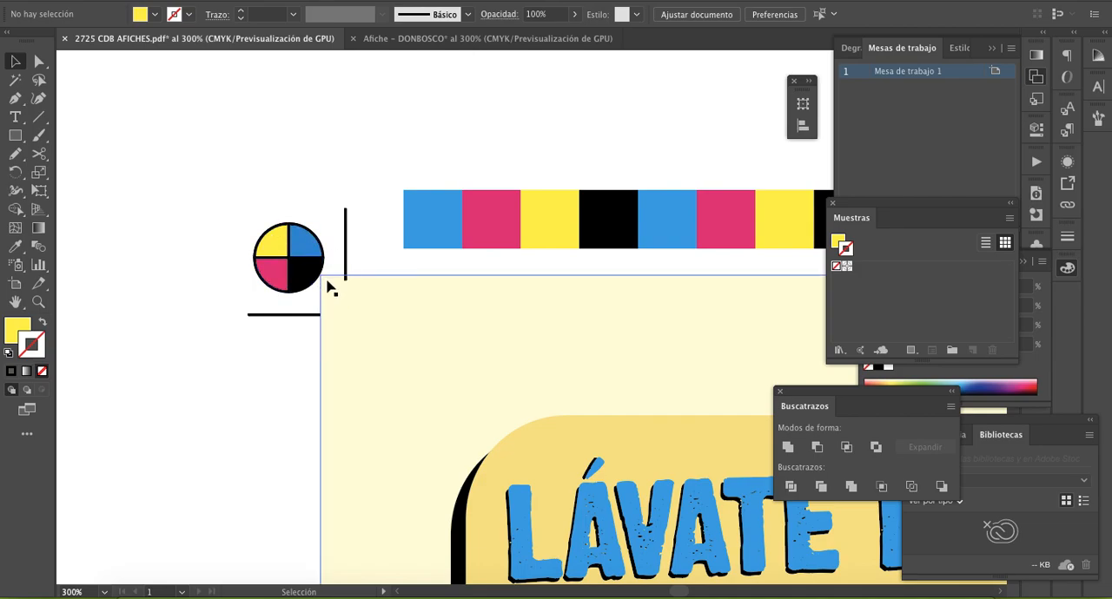
pyautogui.click(331, 289)
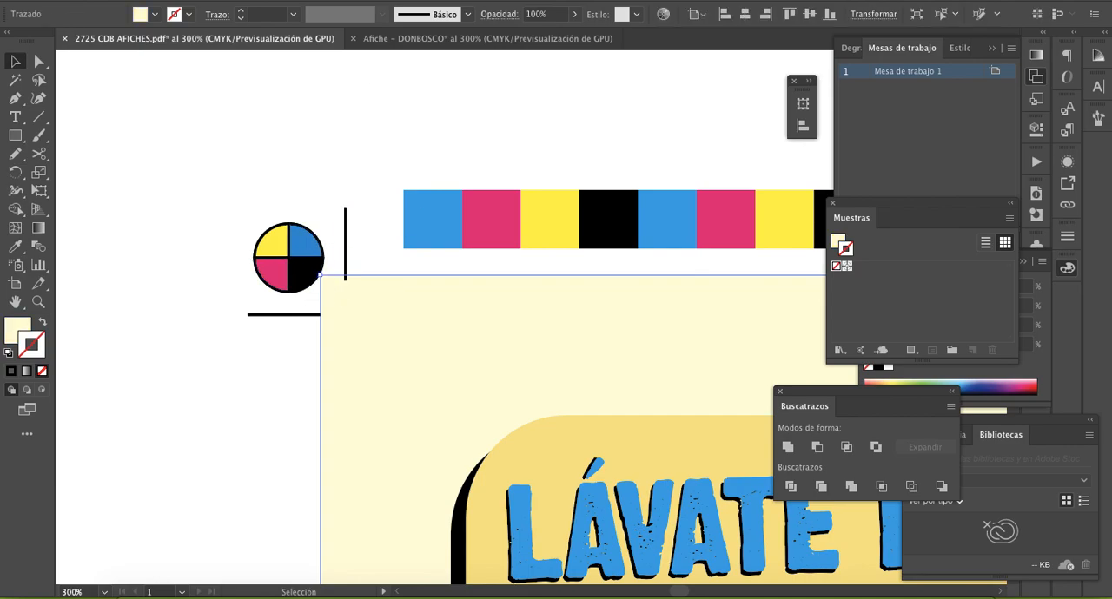
pyautogui.click(421, 50)
pyautogui.moveTo(298, 229); pyautogui.dragTo(304, 233)
pyautogui.click(395, 219)
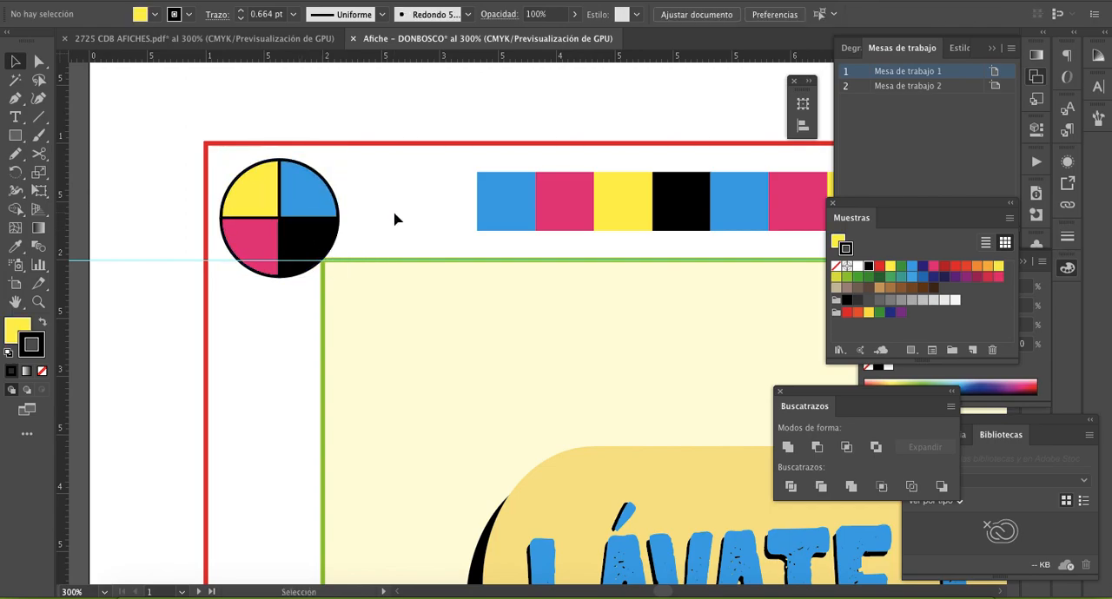
# - Duplicate the registration mark to the poster's upper-right corner, level with the original and inside the red frame
pyautogui.scroll(-3, 395, 219)
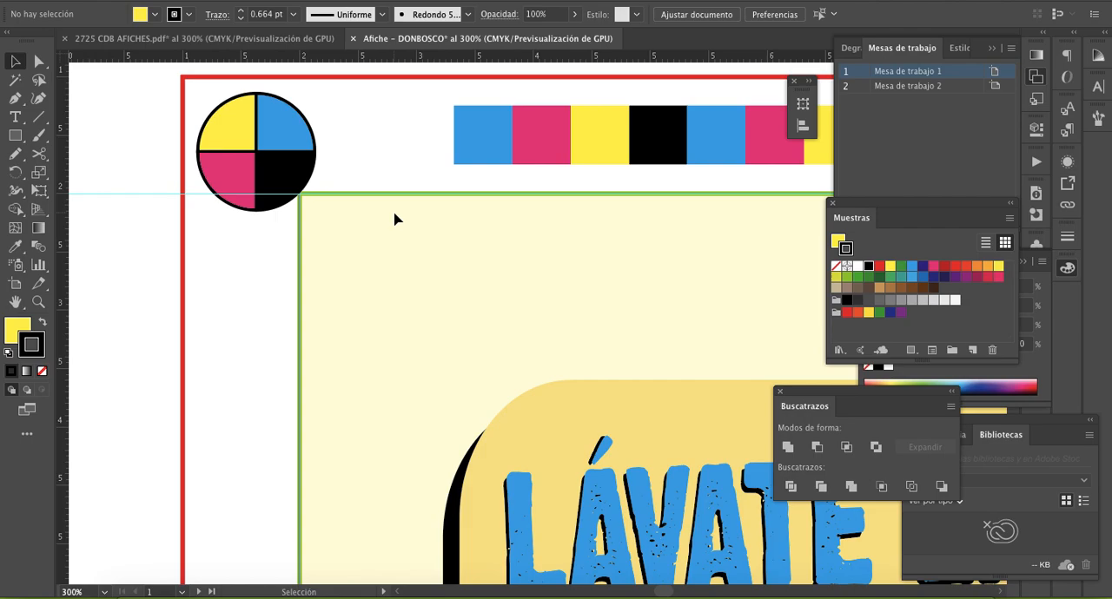
pyautogui.press('z')
pyautogui.keyDown('alt'); pyautogui.click(695, 326); pyautogui.keyUp('alt')
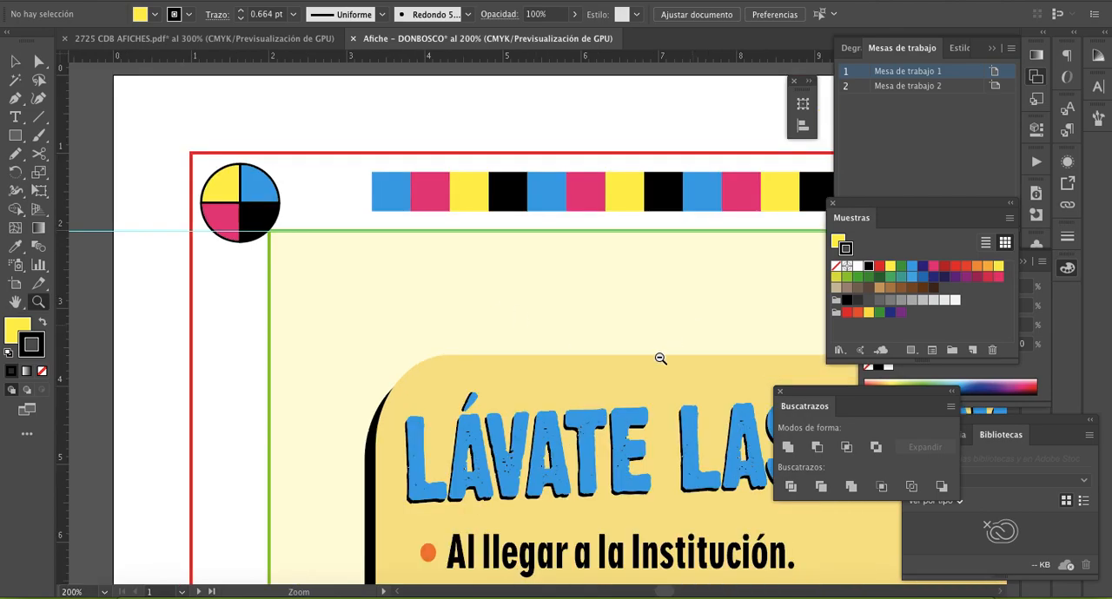
pyautogui.keyDown('alt'); pyautogui.click(647, 377); pyautogui.keyUp('alt')
pyautogui.keyDown('alt'); pyautogui.click(647, 376); pyautogui.keyUp('alt')
pyautogui.keyDown('alt'); pyautogui.click(647, 376); pyautogui.keyUp('alt')
pyautogui.moveTo(672, 395); pyautogui.dragTo(534, 357)
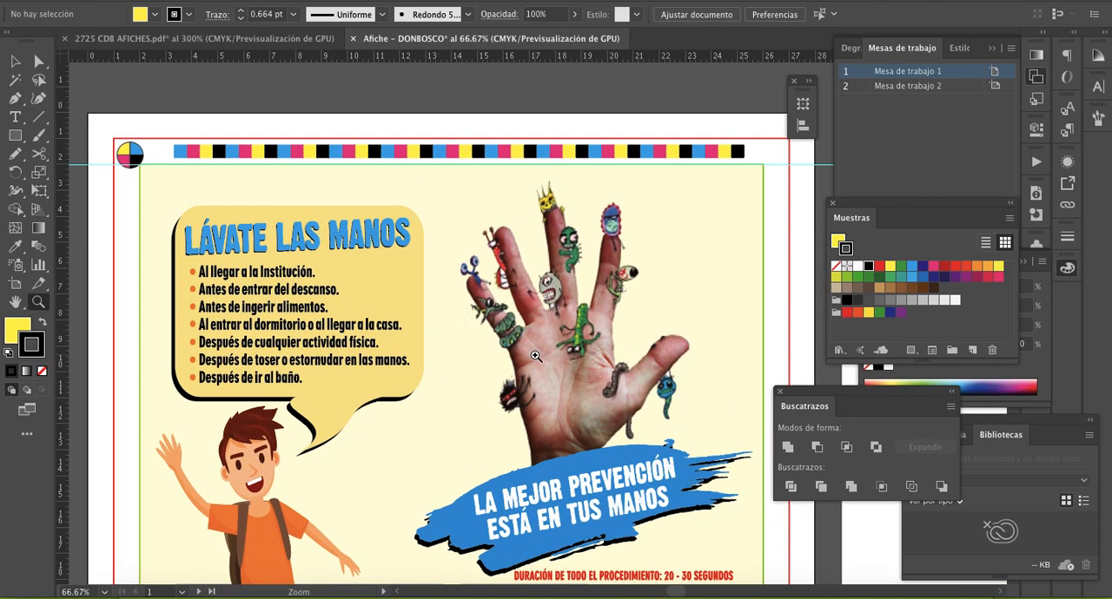
pyautogui.click(16, 62)
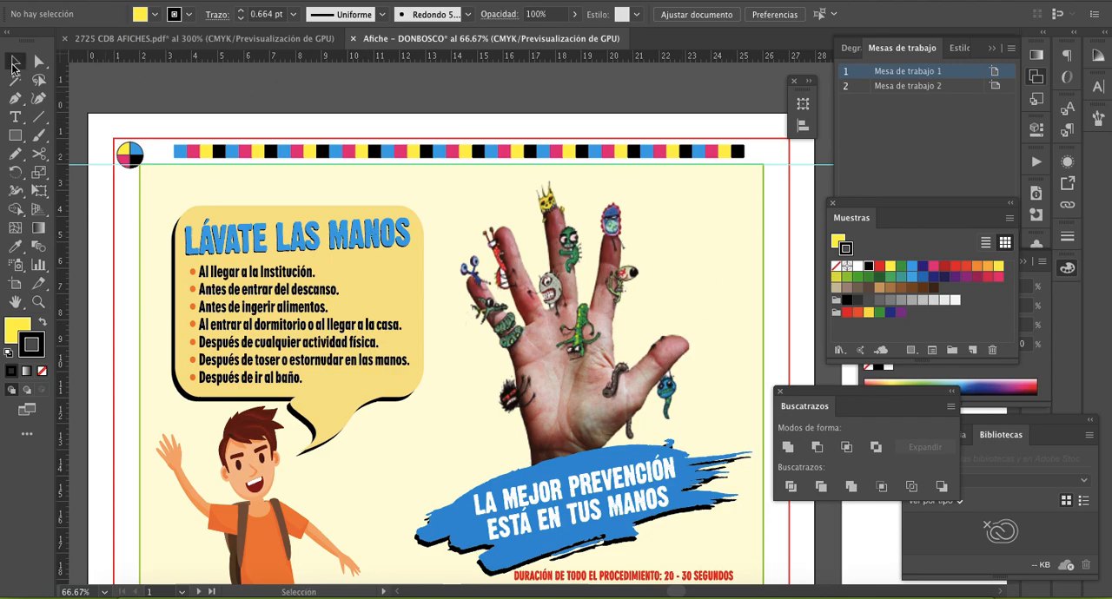
pyautogui.click(133, 155)
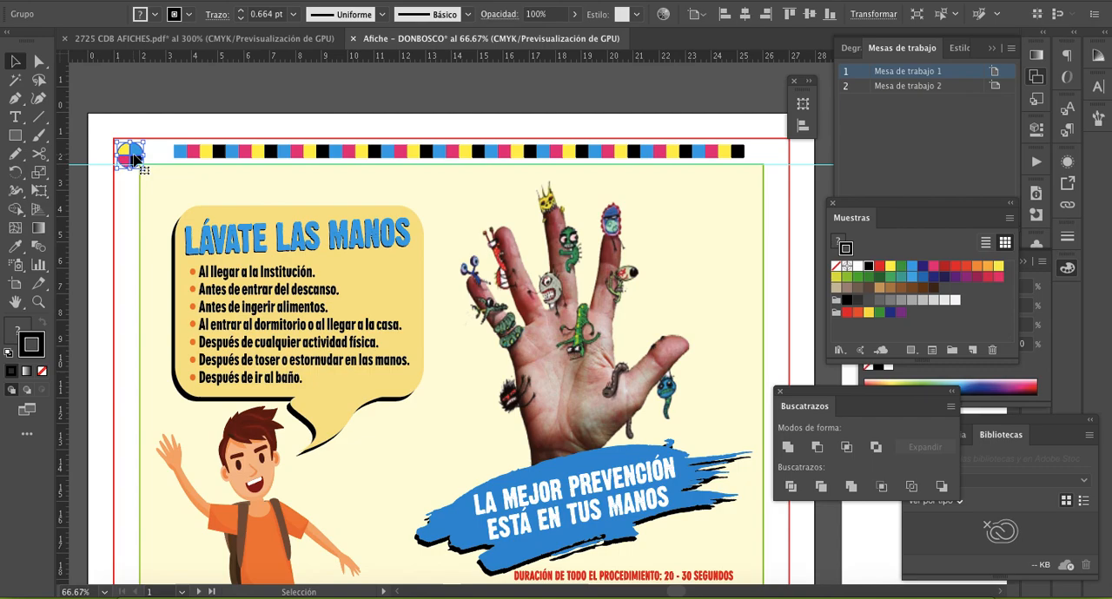
pyautogui.moveTo(134, 159); pyautogui.dragTo(779, 174)
pyautogui.click(777, 199)
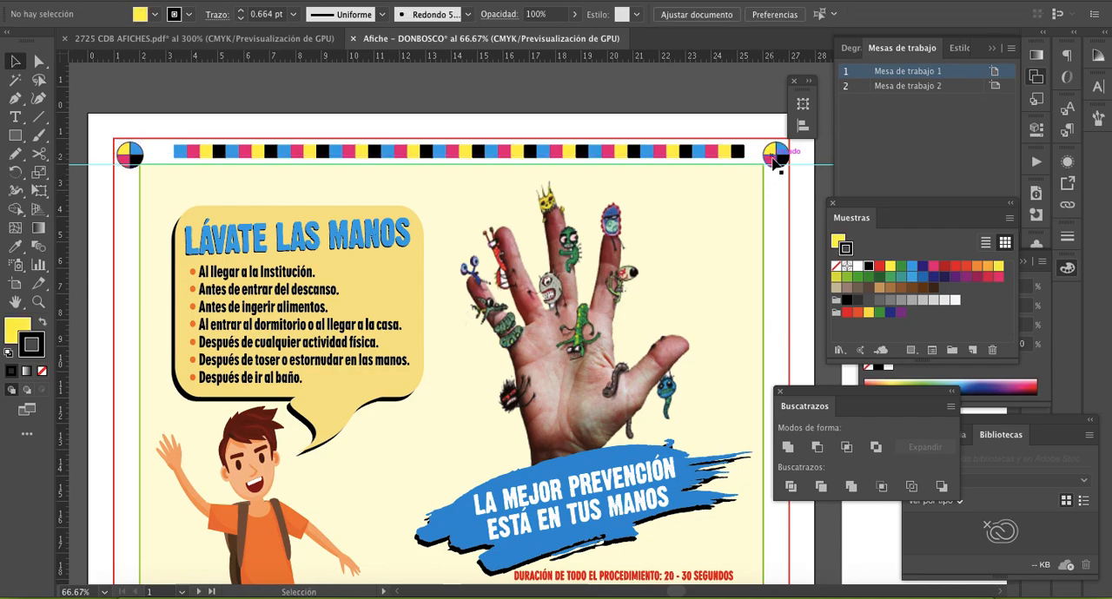
pyautogui.click(775, 158)
pyautogui.click(779, 211)
# - Select both upper registration marks and place copies of them in the poster's lower-left and lower-right corners
pyautogui.press('z')
pyautogui.keyDown('alt'); pyautogui.click(657, 231); pyautogui.keyUp('alt')
pyautogui.keyDown('alt'); pyautogui.click(526, 336); pyautogui.keyUp('alt')
pyautogui.moveTo(493, 375); pyautogui.dragTo(490, 203)
pyautogui.press('v')
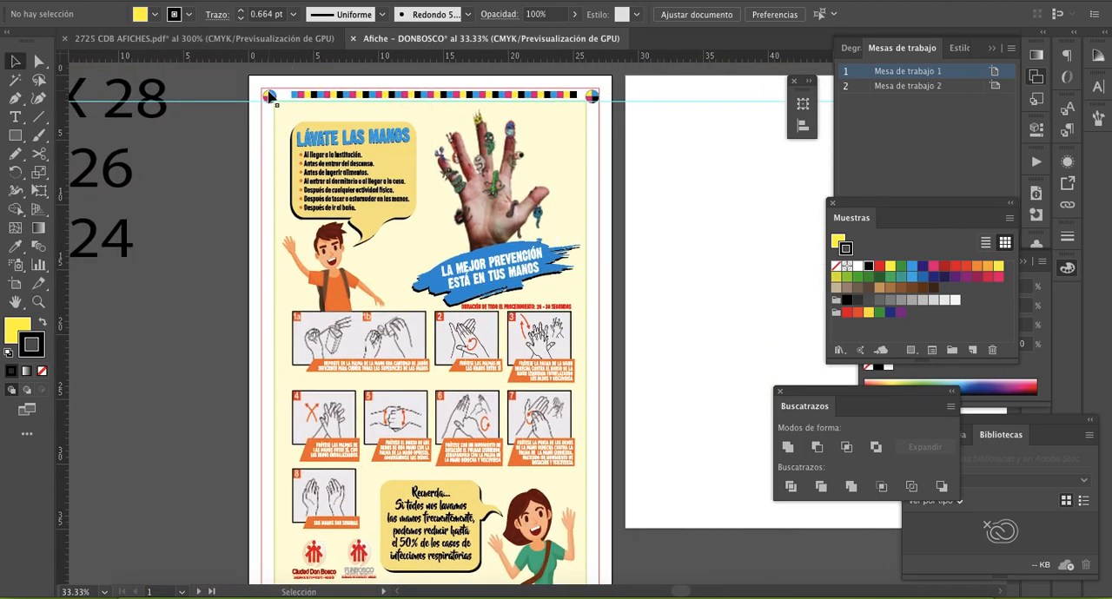
pyautogui.click(563, 97)
pyautogui.keyDown('shift'); pyautogui.click(593, 97); pyautogui.keyUp('shift')
pyautogui.scroll(-3, 582, 135)
pyautogui.scroll(1, 581, 136)
pyautogui.scroll(1, 581, 136)
pyautogui.moveTo(591, 85); pyautogui.dragTo(600, 526)
pyautogui.press('z')
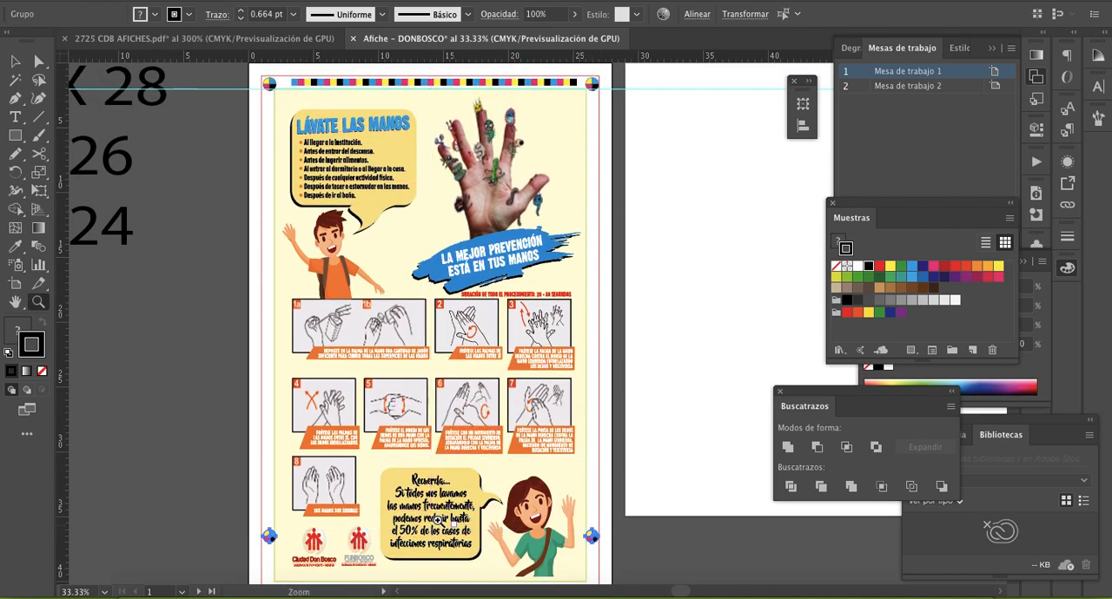
pyautogui.click(438, 522)
pyautogui.click(395, 434)
pyautogui.press('v')
pyautogui.moveTo(395, 232); pyautogui.dragTo(395, 322)
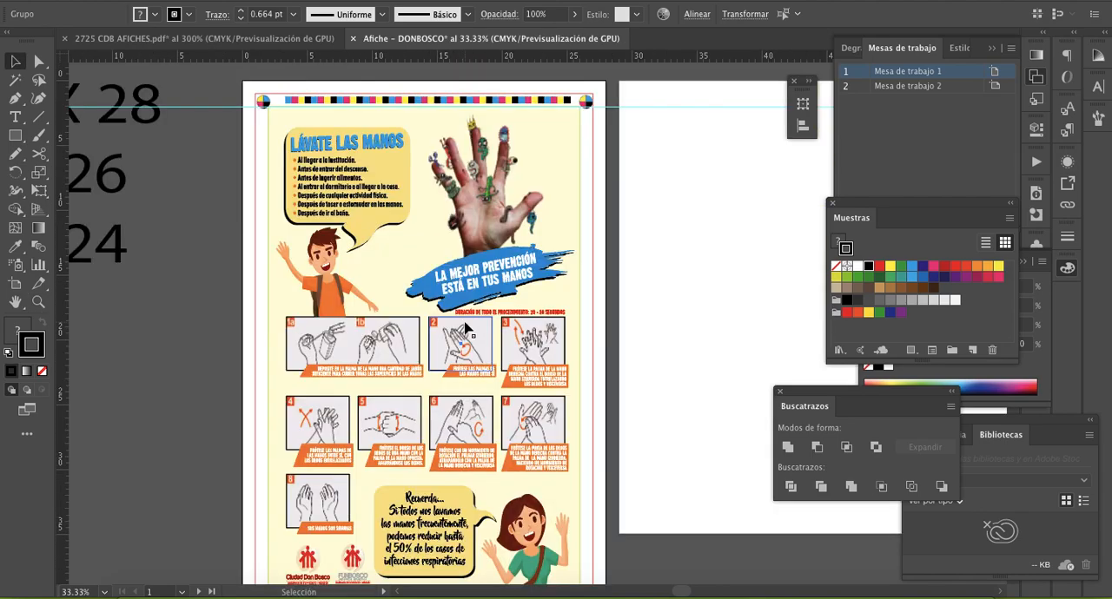
# - Compare the placement and colour order of the registration marks in the poster's upper and lower corners
pyautogui.scroll(-3, 461, 323)
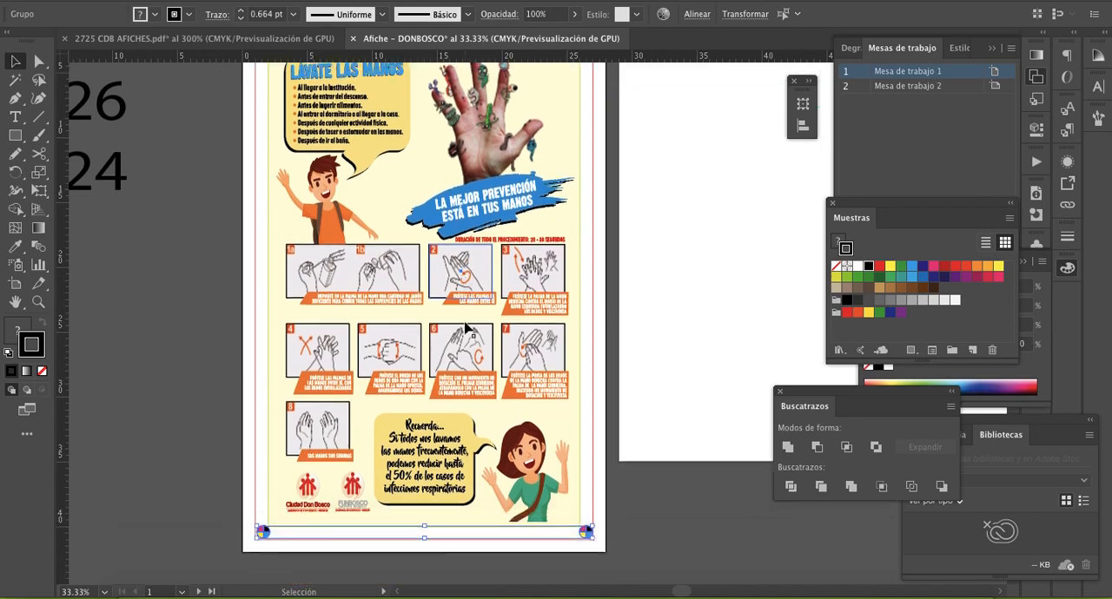
pyautogui.scroll(5, 464, 322)
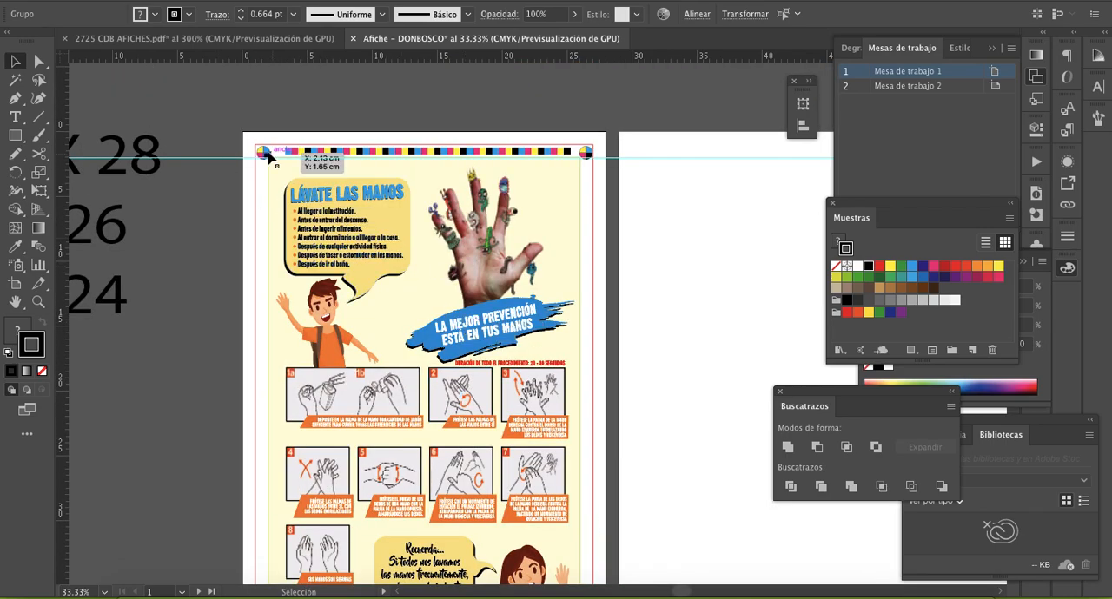
pyautogui.scroll(-3, 571, 318)
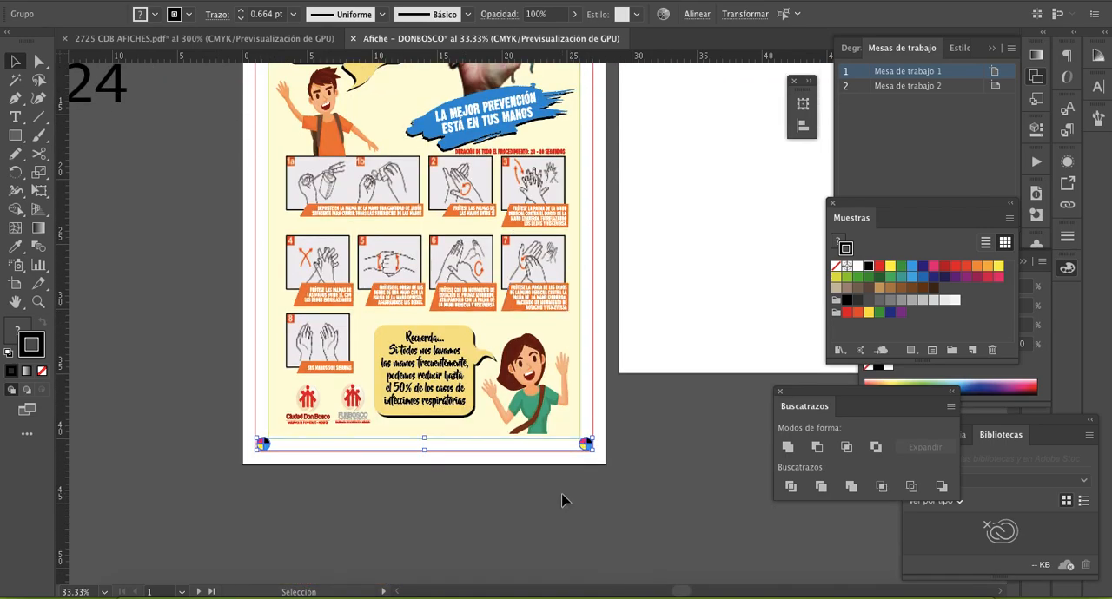
pyautogui.click(539, 489)
pyautogui.scroll(3, 539, 491)
pyautogui.scroll(-3, 537, 492)
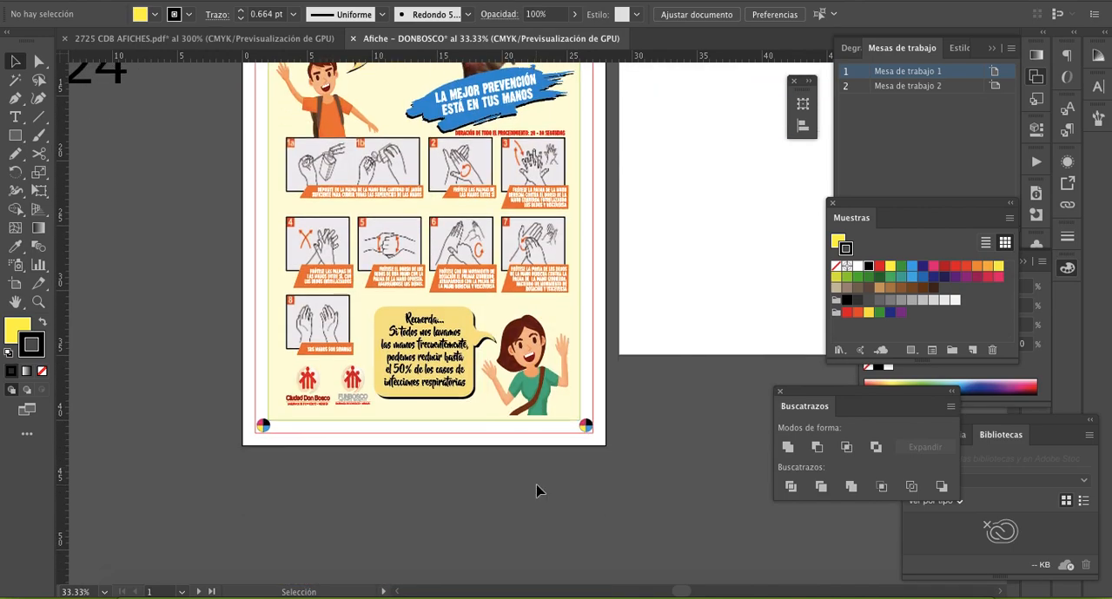
pyautogui.scroll(3, 537, 491)
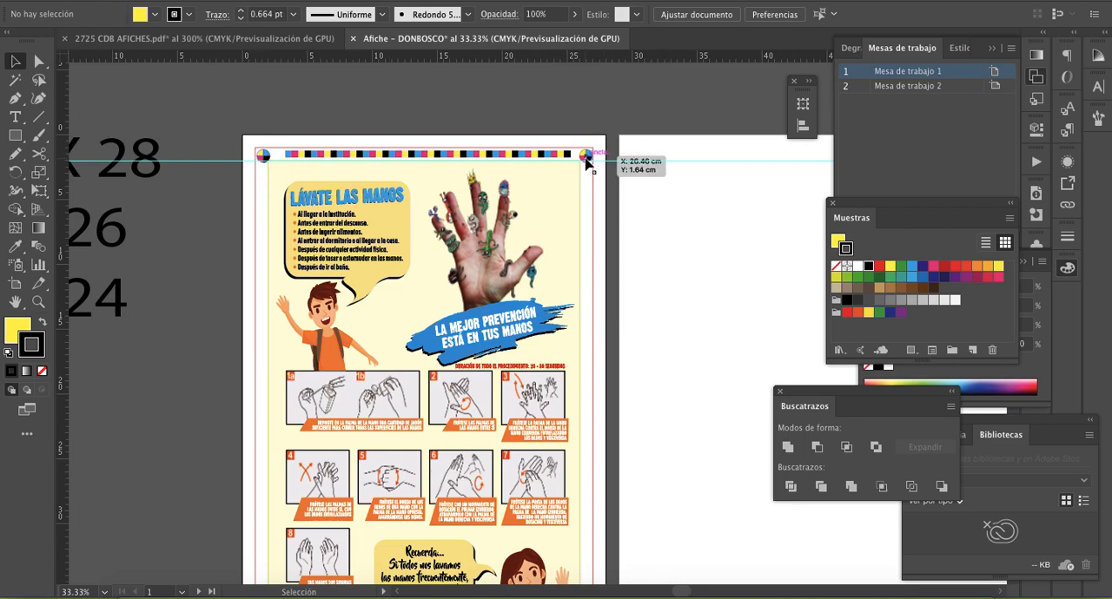
pyautogui.scroll(-4, 585, 251)
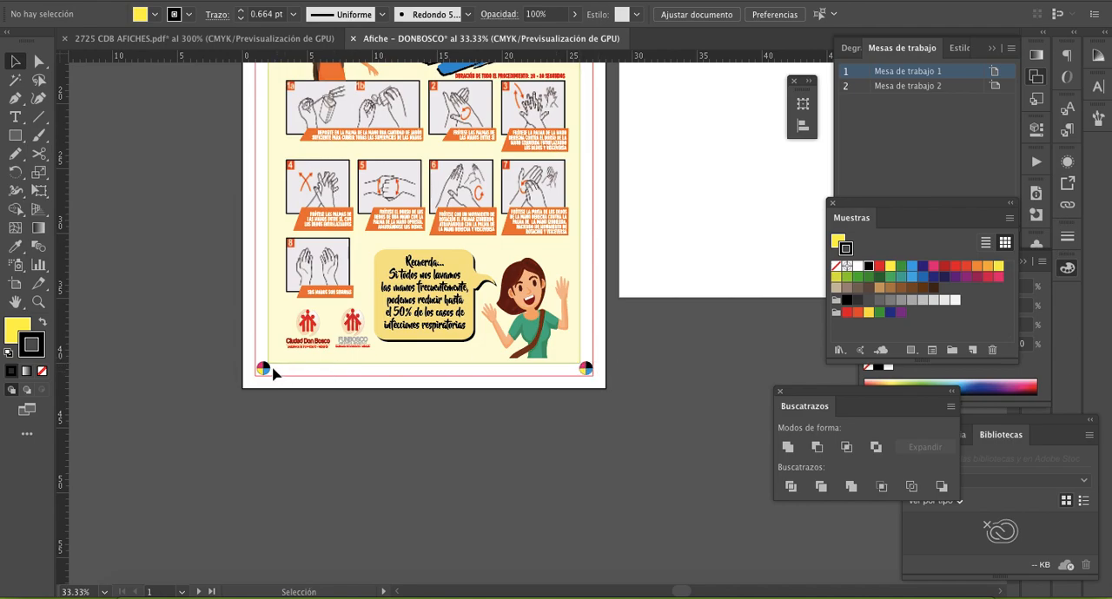
pyautogui.scroll(5, 306, 439)
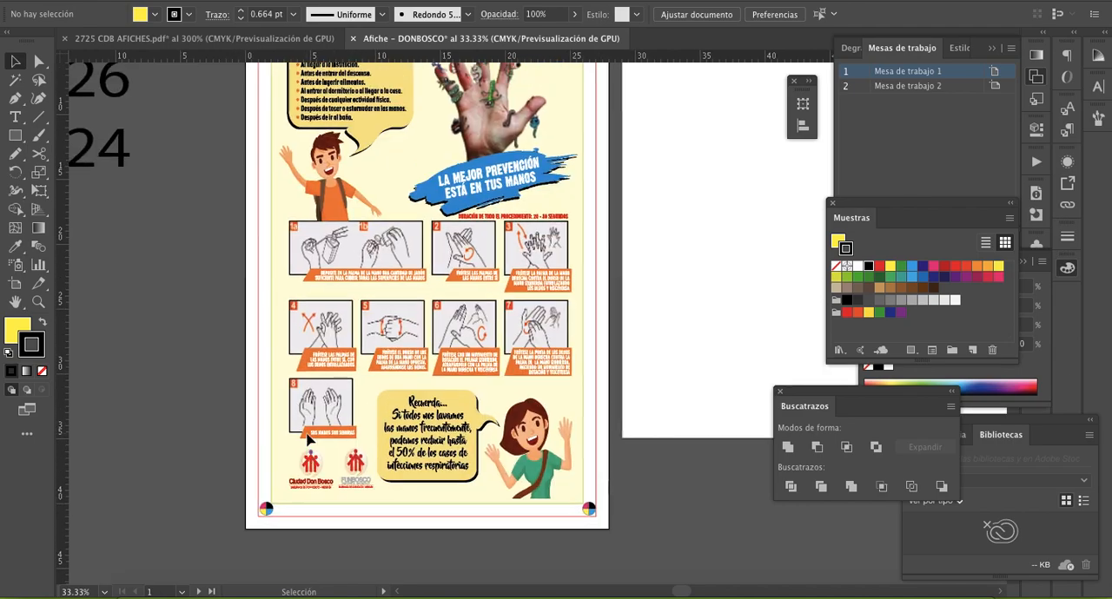
pyautogui.scroll(2, 443, 391)
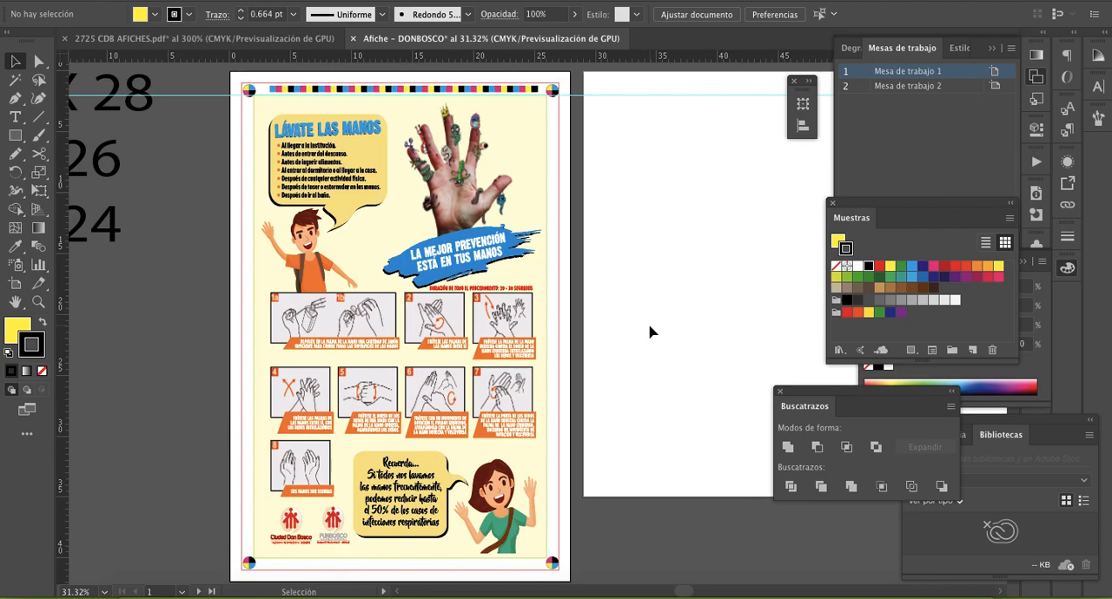
# - Examine the poster's colour bar and upper marks up close, plus the overall layout on the artboard
pyautogui.press('z')
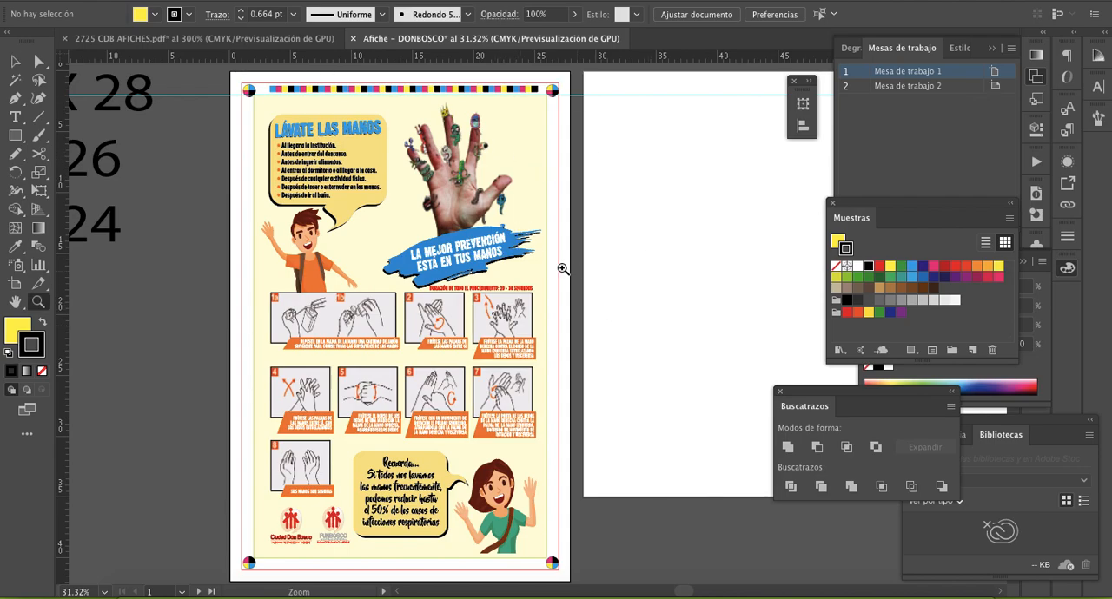
pyautogui.click(476, 268)
pyautogui.click(480, 265)
pyautogui.click(379, 261)
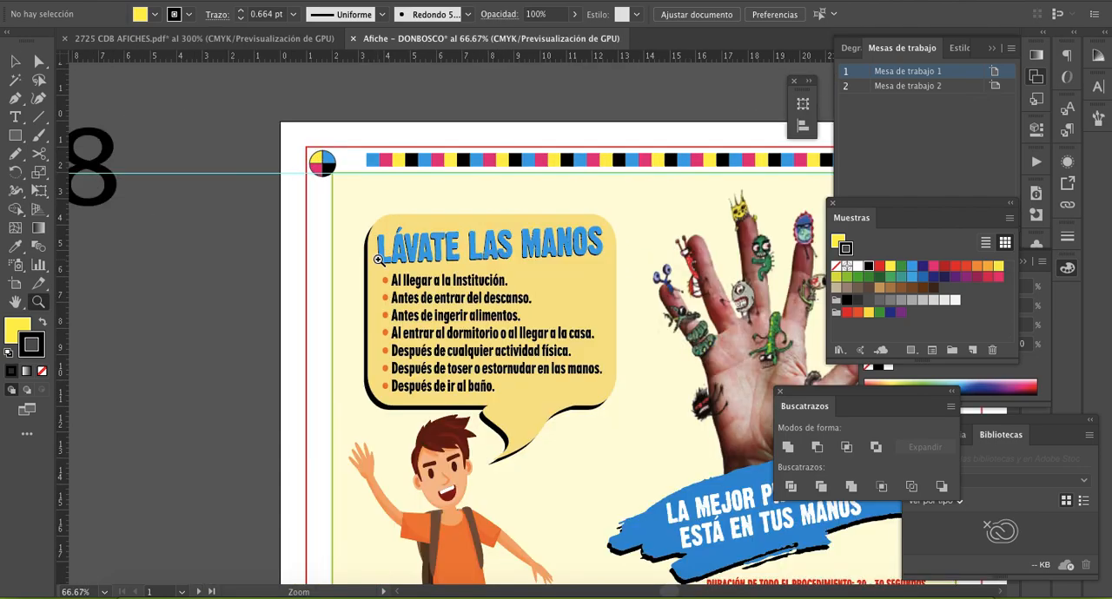
pyautogui.hscroll(4, 378, 260)
pyautogui.scroll(2, 379, 261)
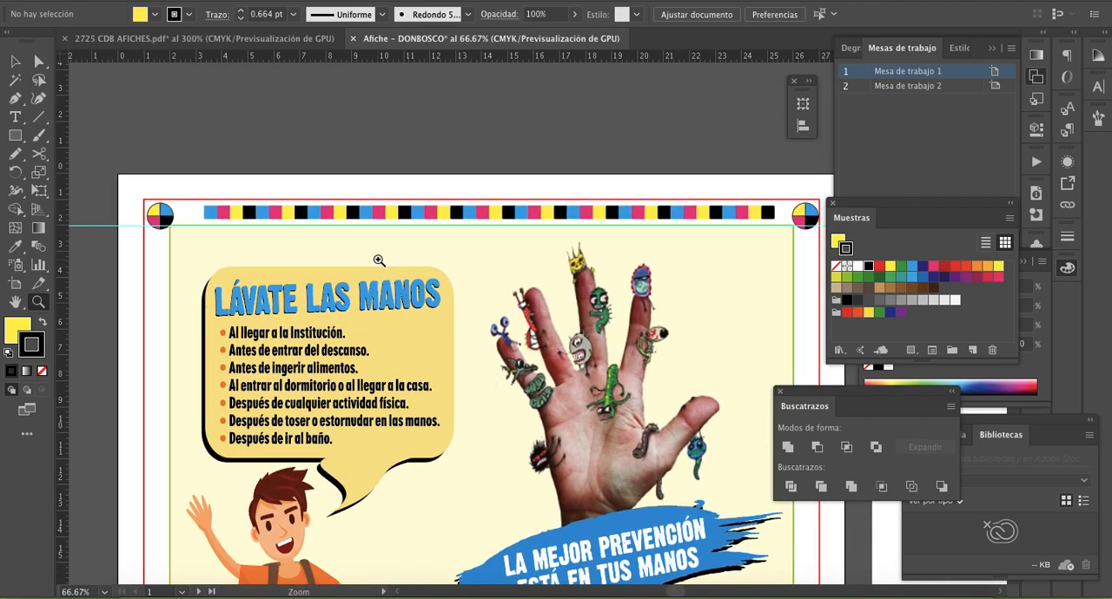
pyautogui.scroll(-5, 379, 261)
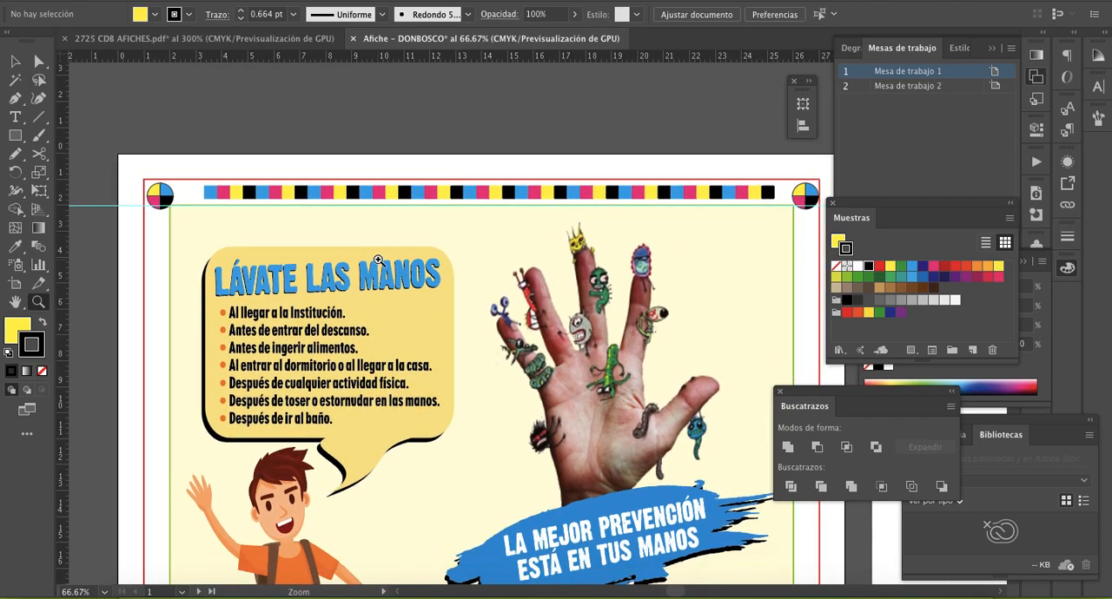
pyautogui.press('v')
pyautogui.click(458, 306)
pyautogui.press('z')
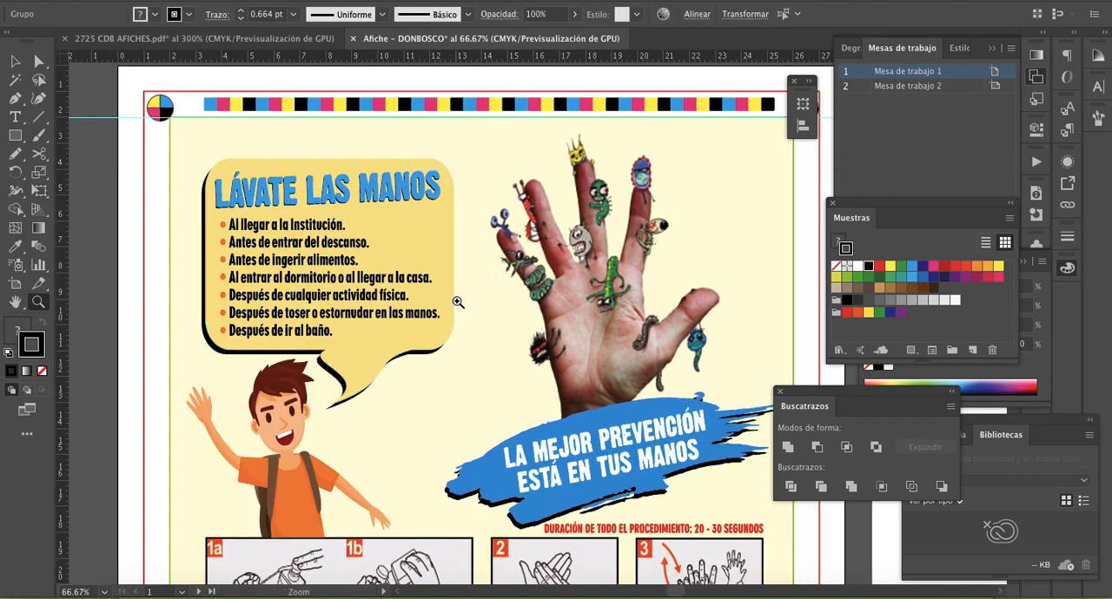
pyautogui.keyDown('alt'); pyautogui.click(528, 317); pyautogui.keyUp('alt')
pyautogui.keyDown('alt'); pyautogui.click(521, 335); pyautogui.keyUp('alt')
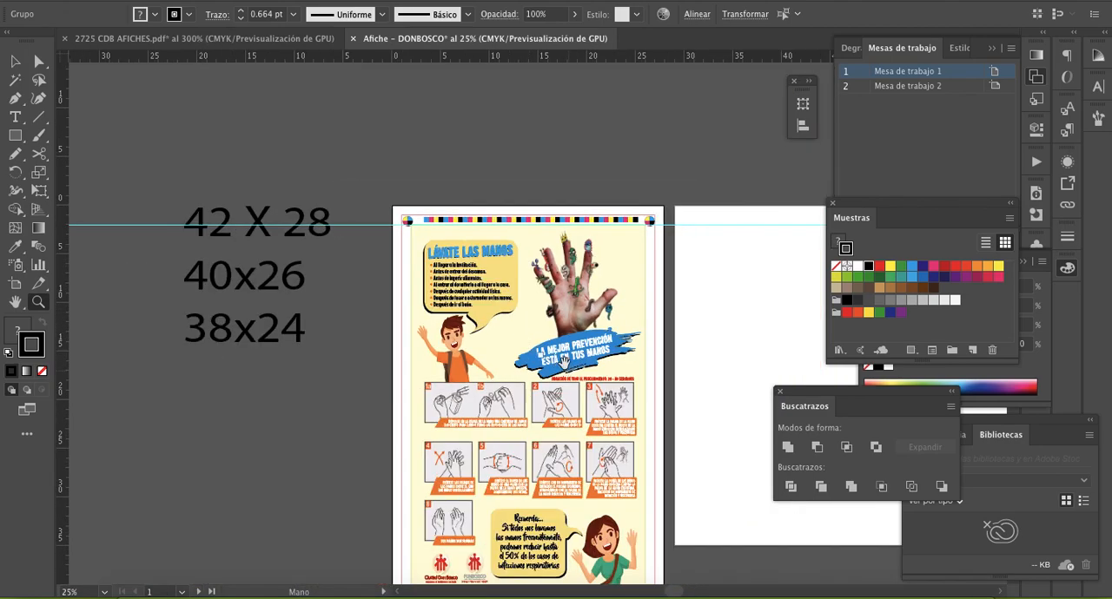
pyautogui.scroll(-4, 290, 166)
pyautogui.hscroll(1, 290, 166)
pyautogui.press('v')
pyautogui.click(314, 107)
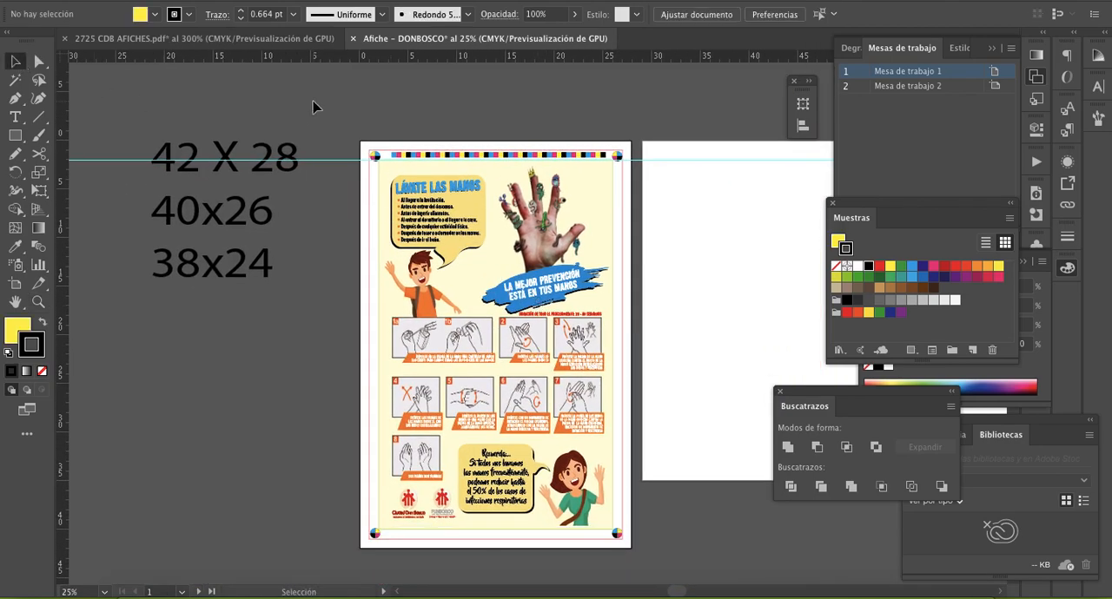
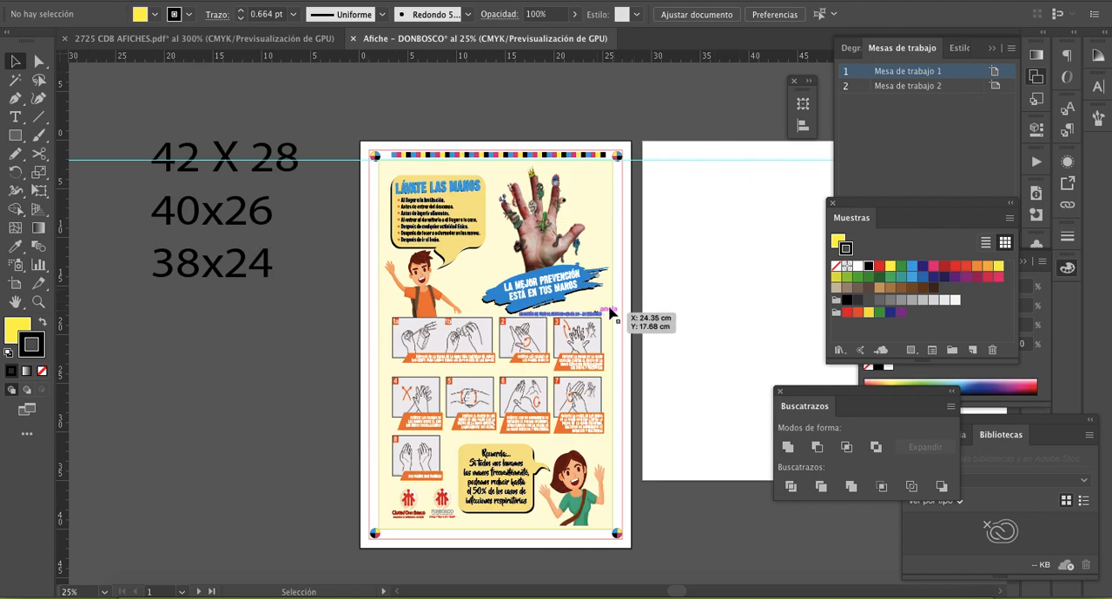
# - Add a fourth line reading "37x23" to the size notes beside the poster
pyautogui.click(727, 260)
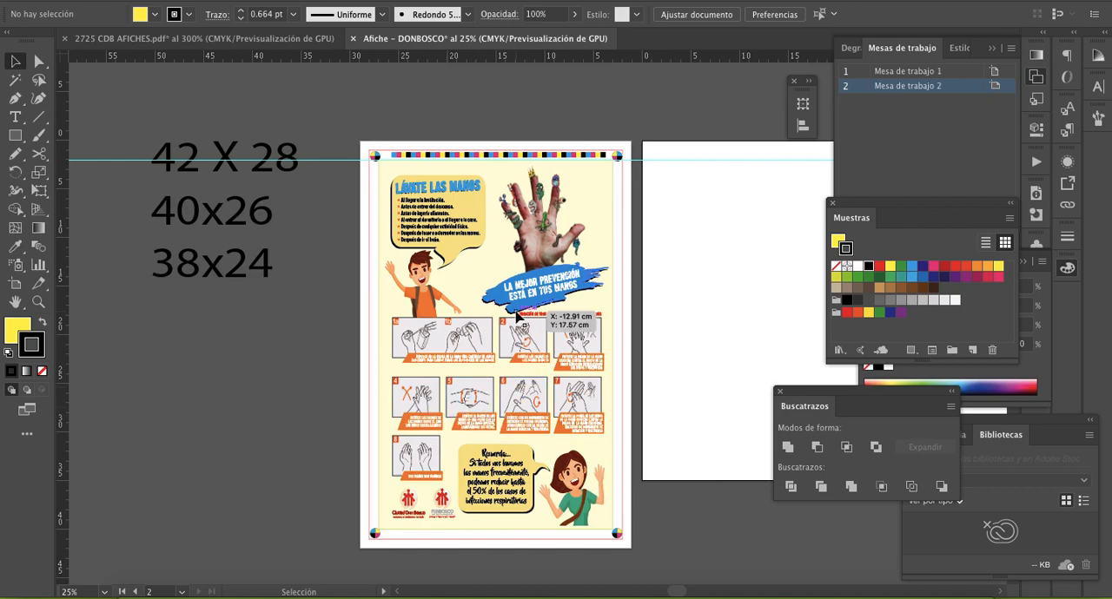
pyautogui.click(610, 183)
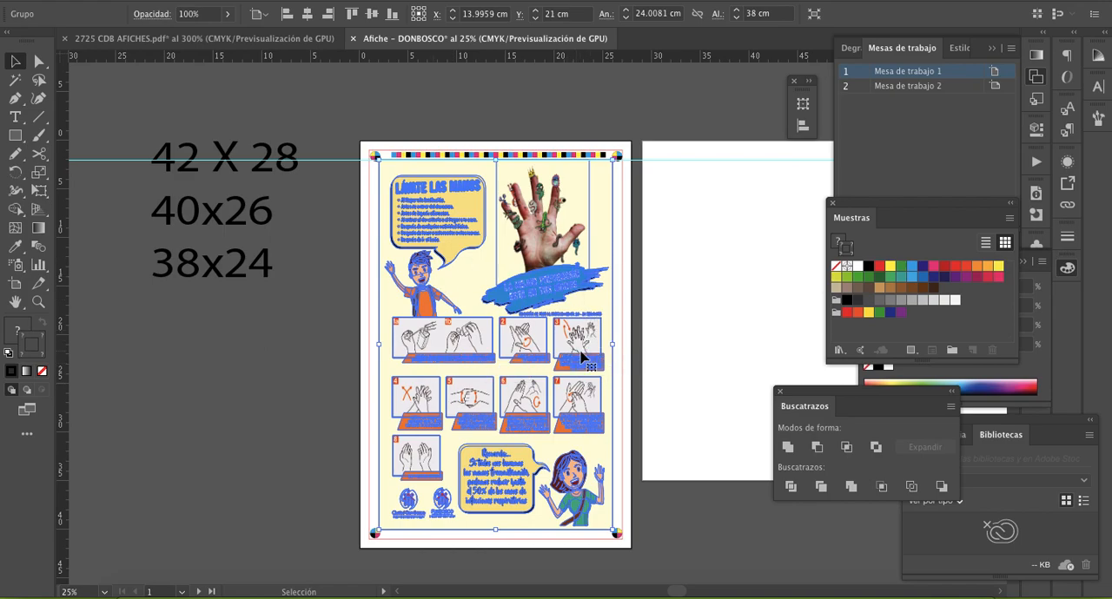
pyautogui.click(253, 269)
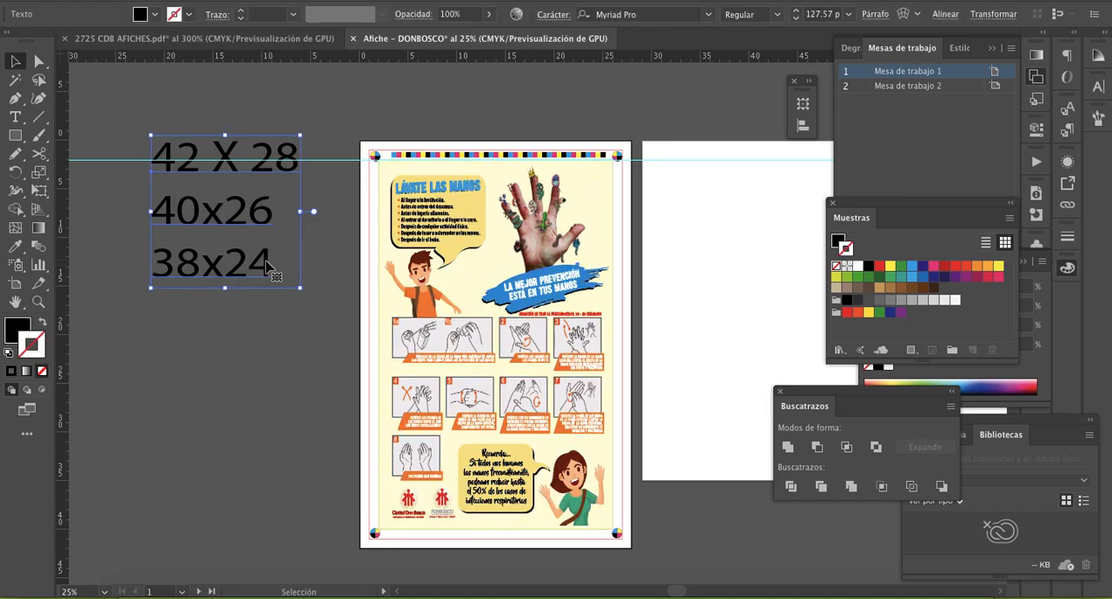
pyautogui.doubleClick(268, 263)
pyautogui.press('Return')
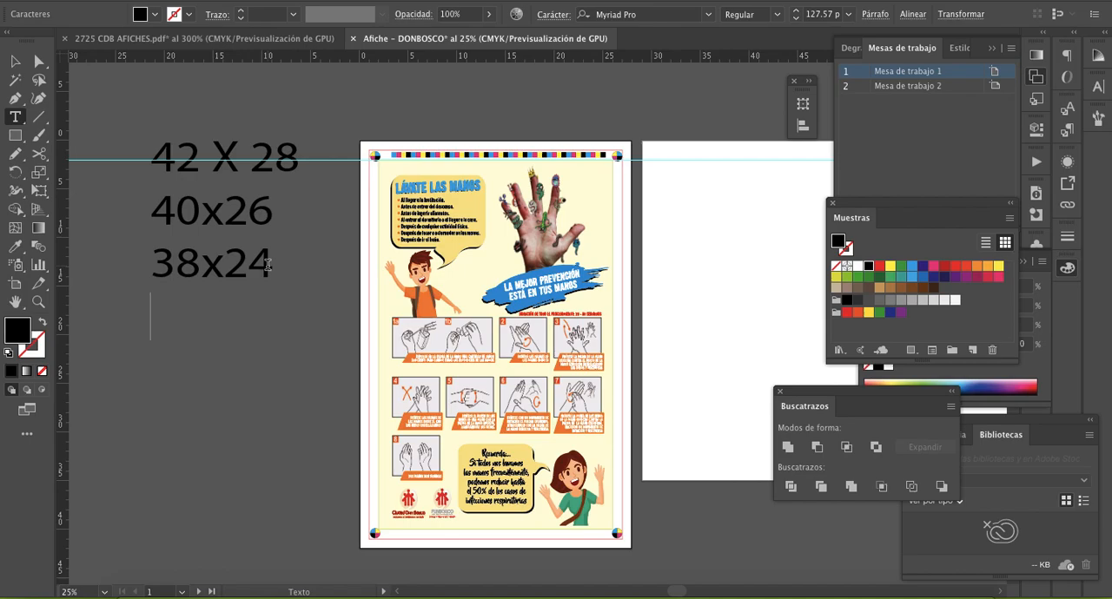
pyautogui.write('37')
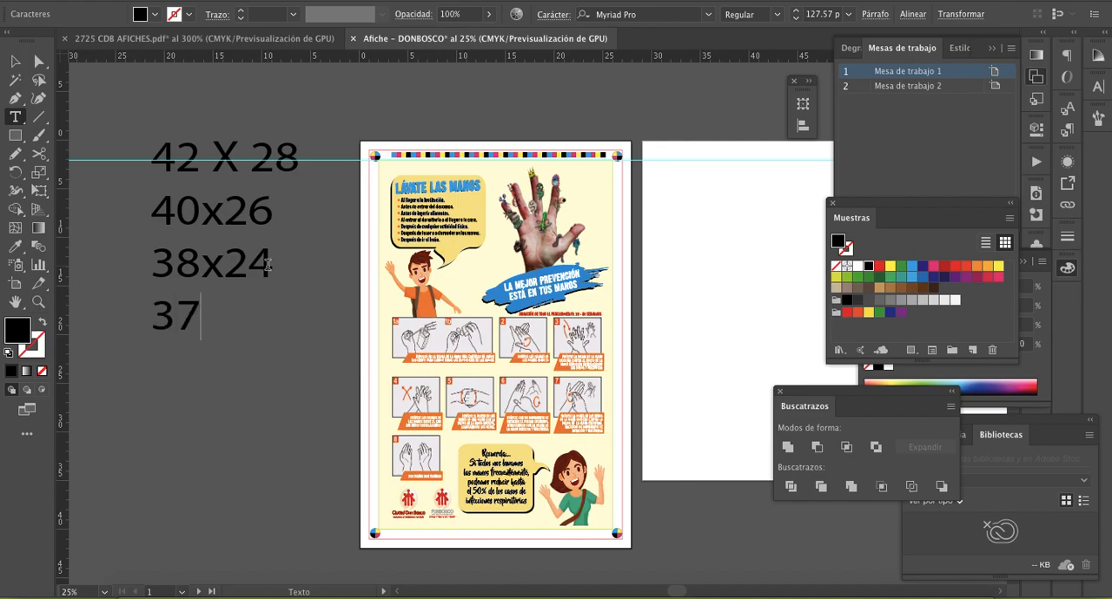
pyautogui.write('x23')
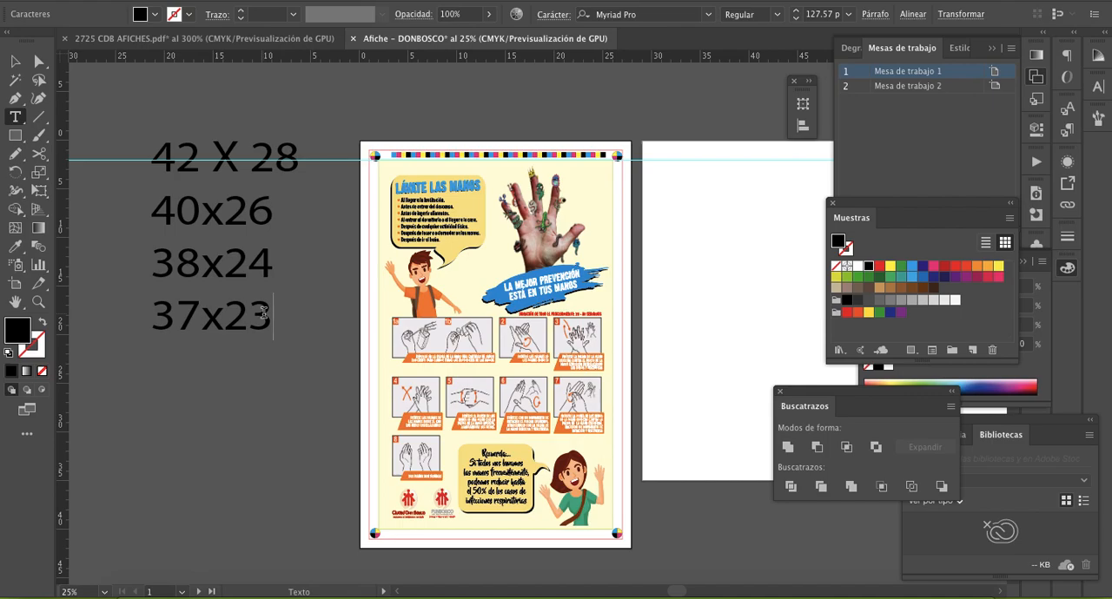
pyautogui.write('DISEÑ')
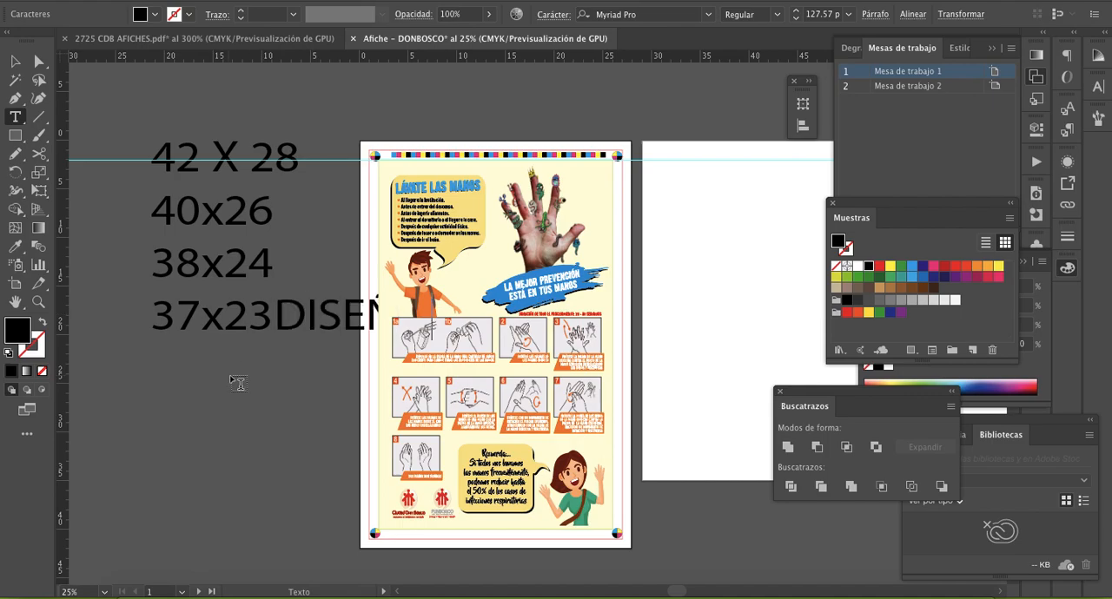
# - Add the word "DISEÑO" on its own line directly below "37x23" in the size notes
pyautogui.click(274, 311)
pyautogui.press('BackSpace')
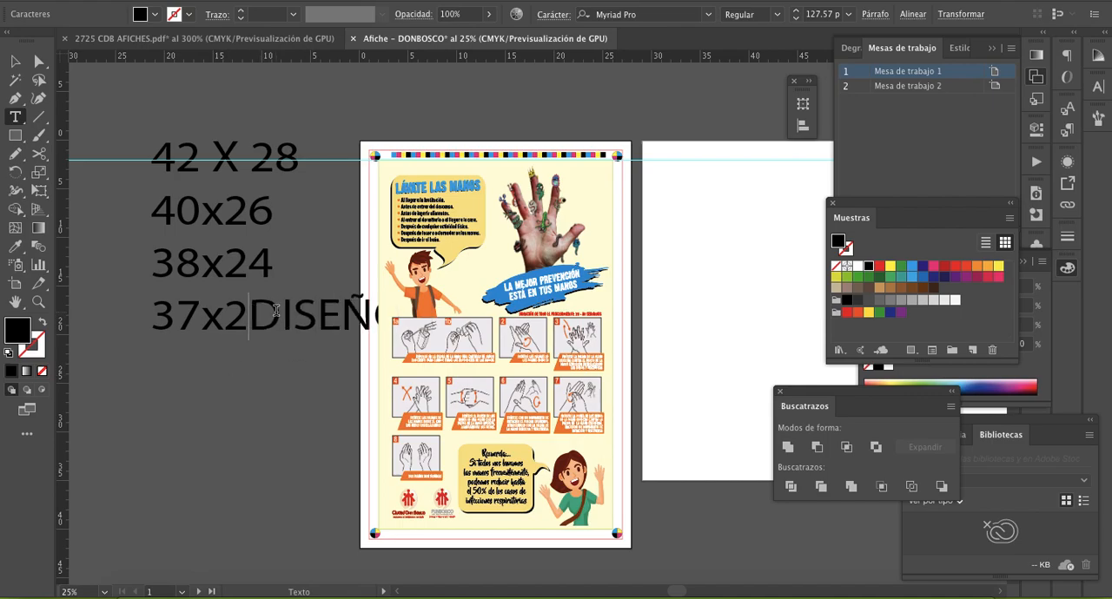
pyautogui.write('3')
pyautogui.press('Return')
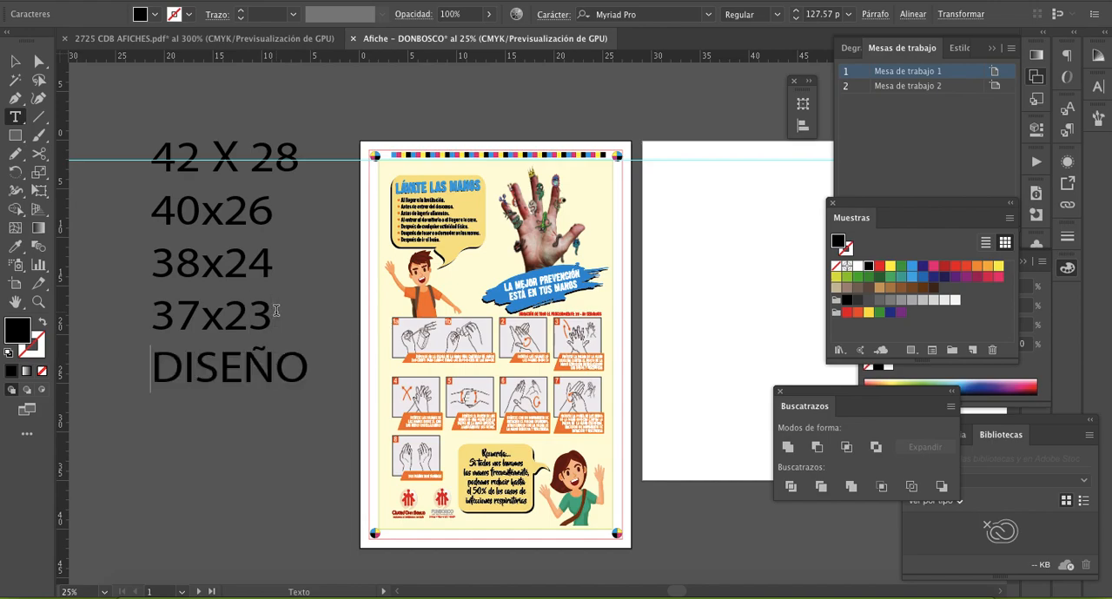
# - Colour the "37x23" and "DISEÑO" lines of the size notes red and deselect the text
pyautogui.moveTo(308, 369); pyautogui.dragTo(157, 317)
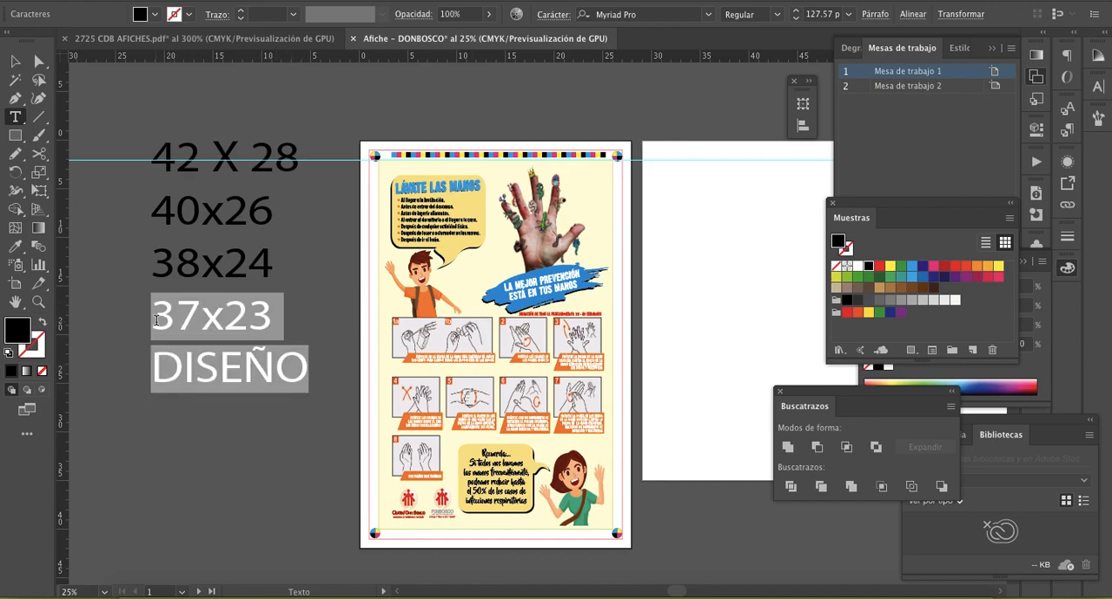
pyautogui.click(879, 266)
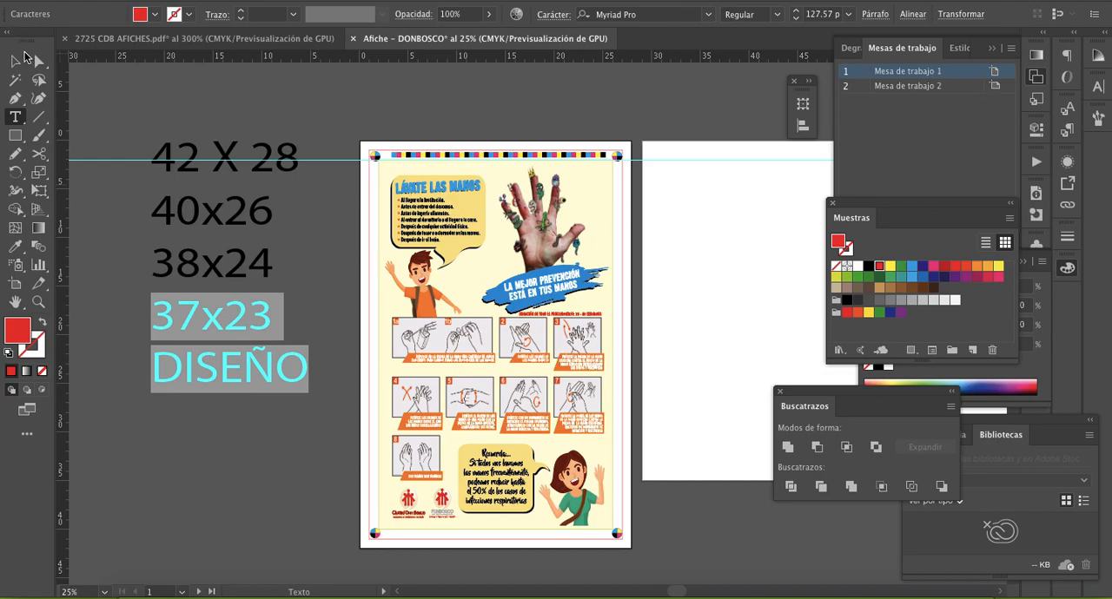
pyautogui.click(14, 62)
pyautogui.click(348, 252)
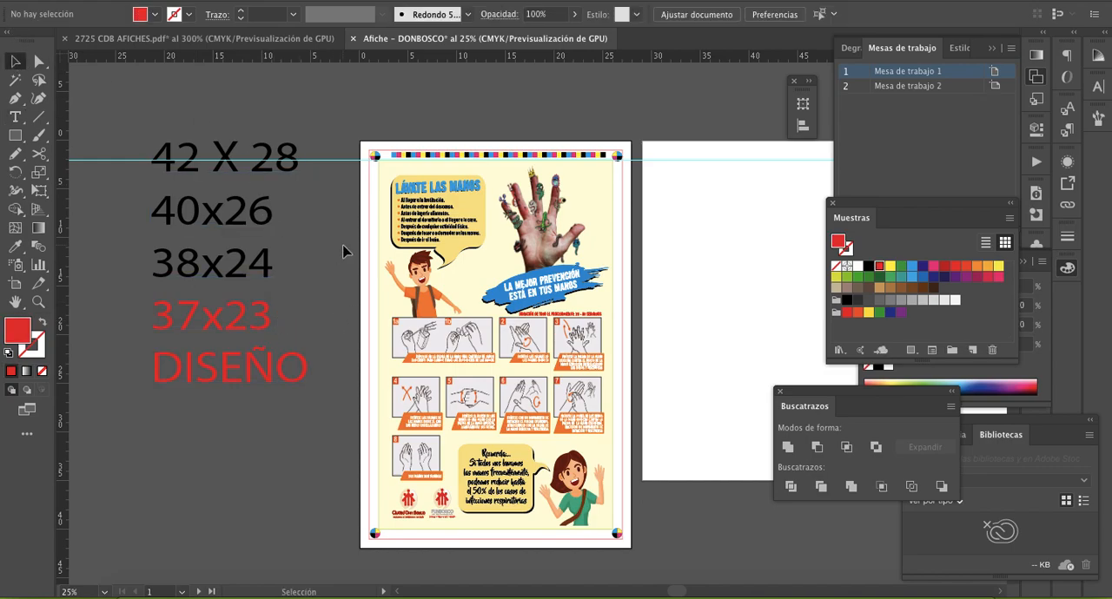
# - Create a rectangle 23 cm wide and 37 cm high with no fill and a 1 pt red stroke
pyautogui.press('z')
pyautogui.click(566, 294)
pyautogui.click(16, 137)
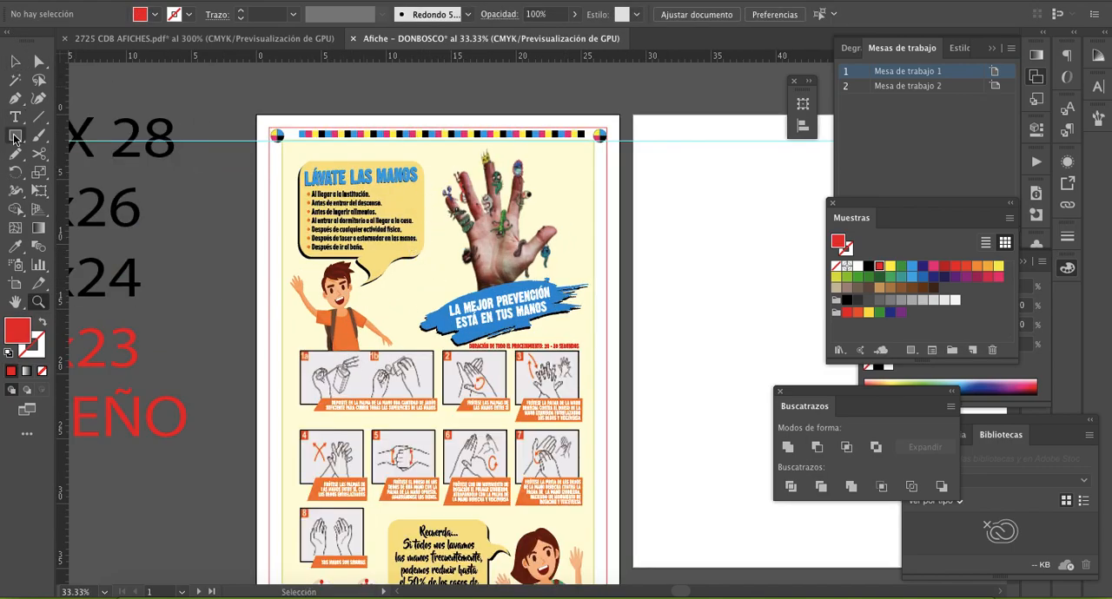
pyautogui.click(42, 371)
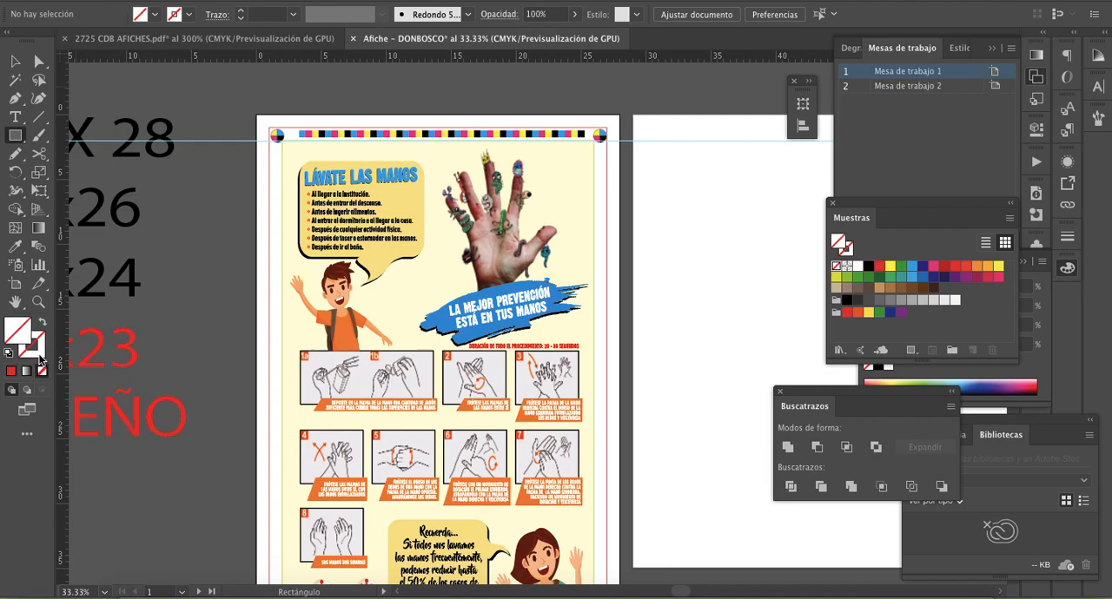
pyautogui.click(10, 371)
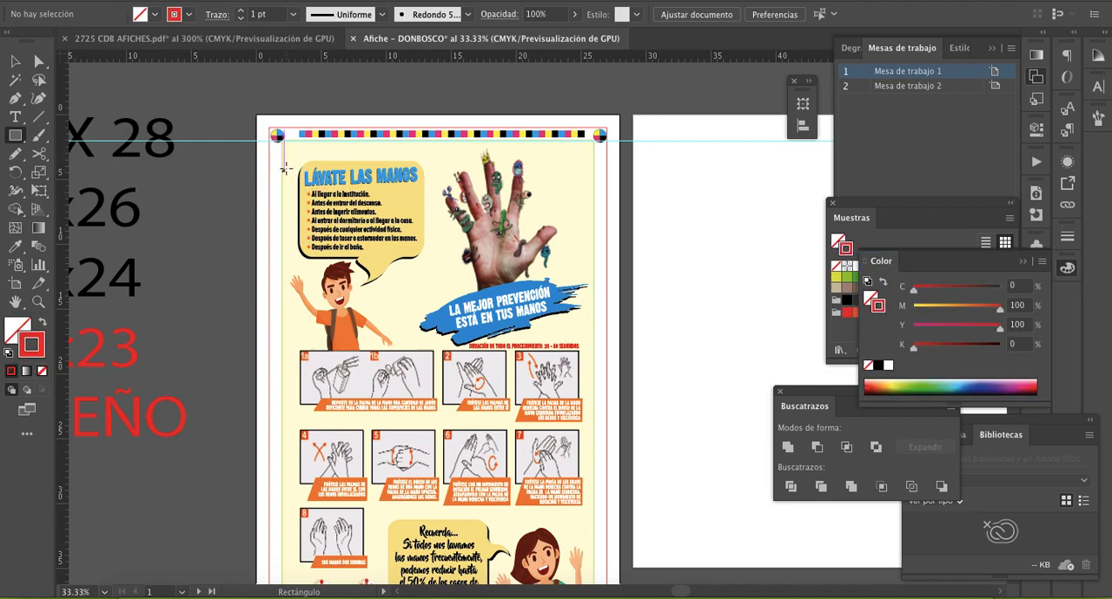
pyautogui.click(291, 163)
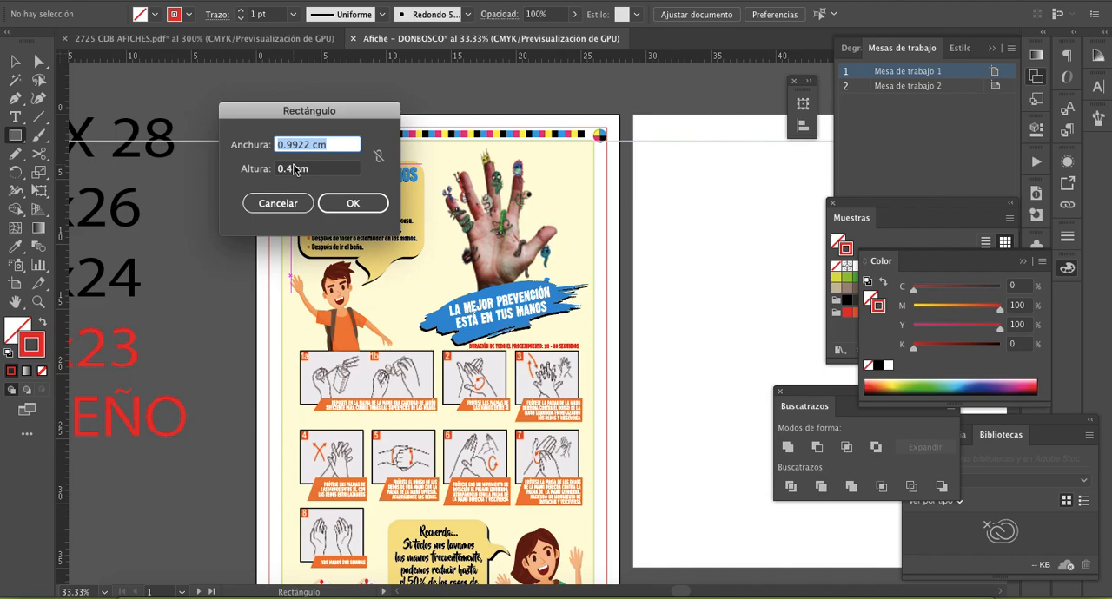
pyautogui.click(280, 206)
pyautogui.hscroll(-5, 228, 265)
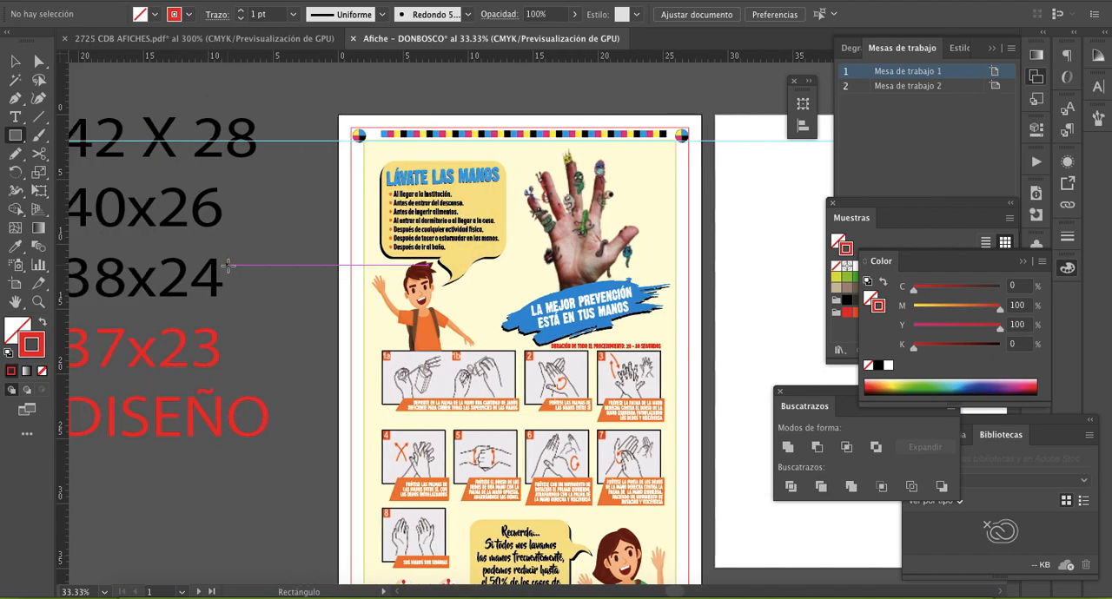
pyautogui.click(300, 229)
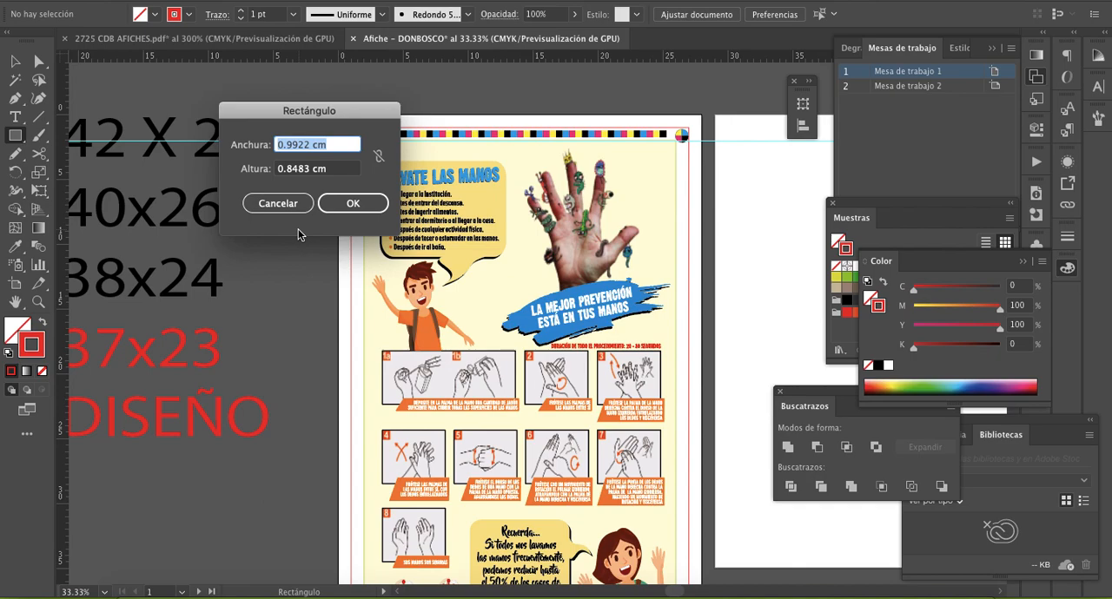
pyautogui.write('23')
pyautogui.press('Tab')
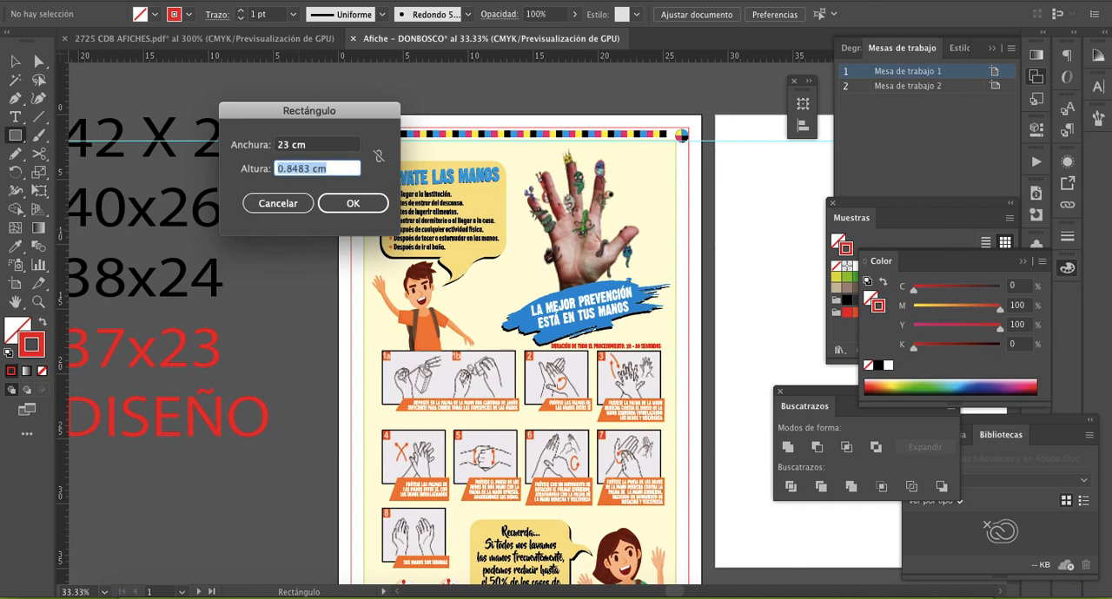
pyautogui.write('37')
pyautogui.press('Tab')
pyautogui.press('Return')
pyautogui.press('v')
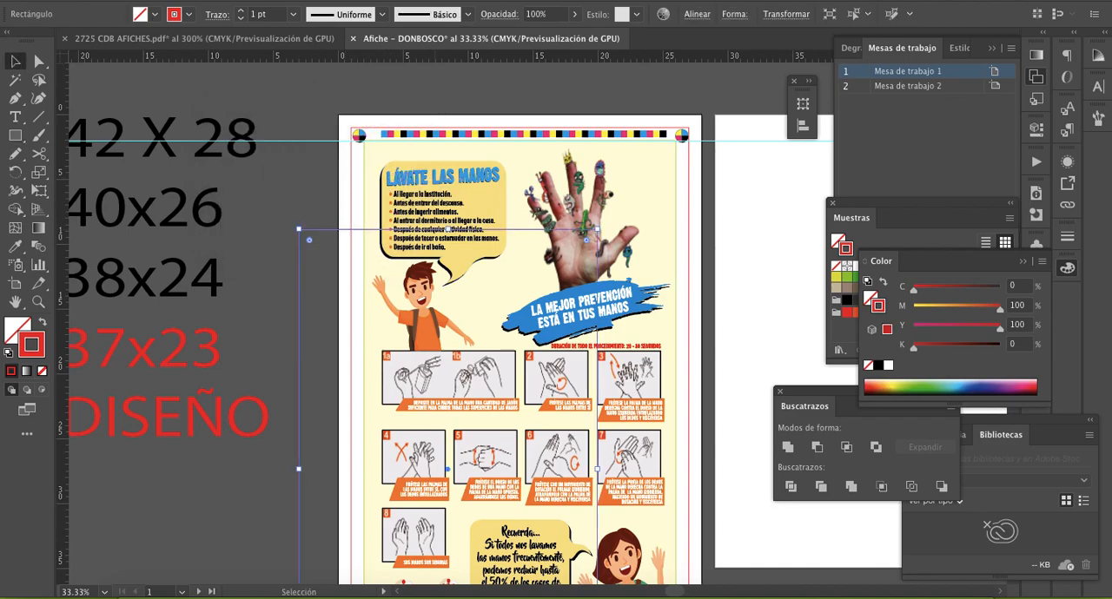
# - Change the rectangle's stroke to purple and centre it horizontally and vertically on the poster artboard
pyautogui.click(882, 240)
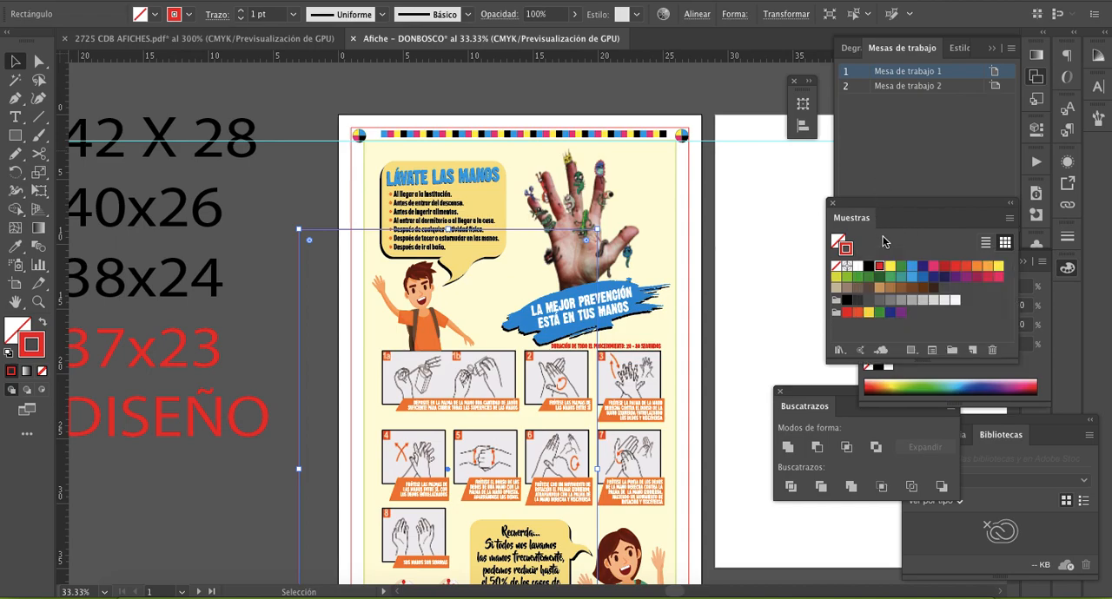
pyautogui.click(954, 277)
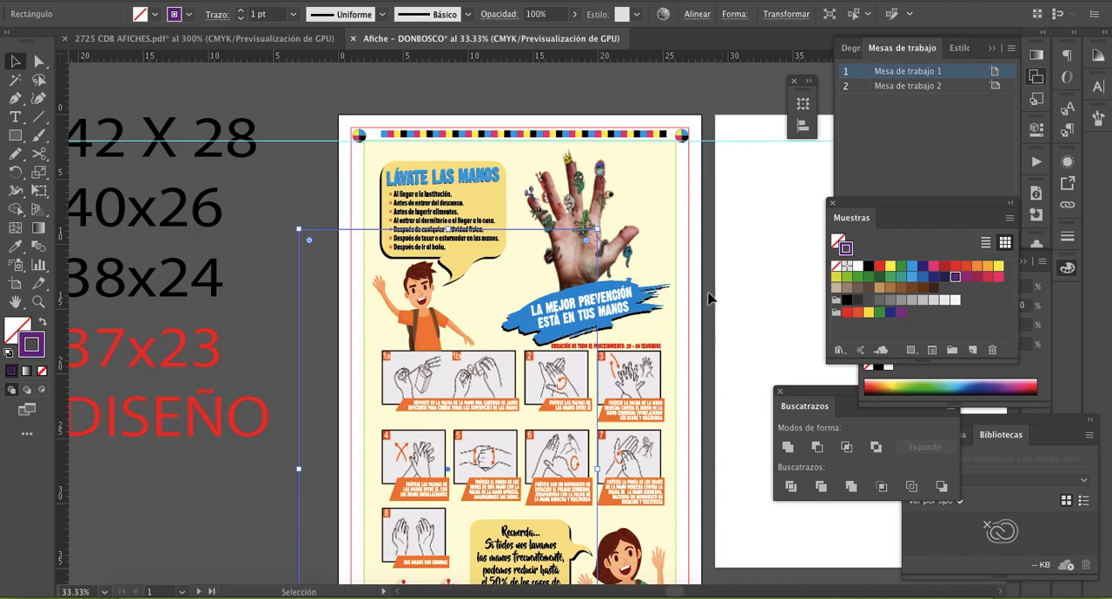
pyautogui.click(697, 14)
pyautogui.click(566, 56)
pyautogui.click(669, 57)
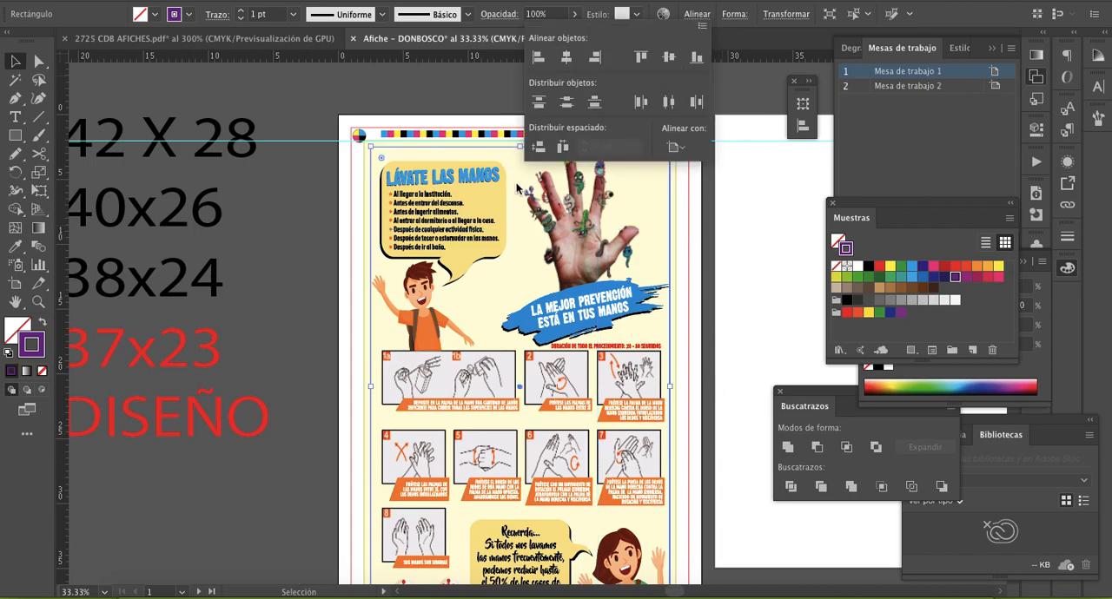
pyautogui.click(747, 248)
pyautogui.click(747, 248)
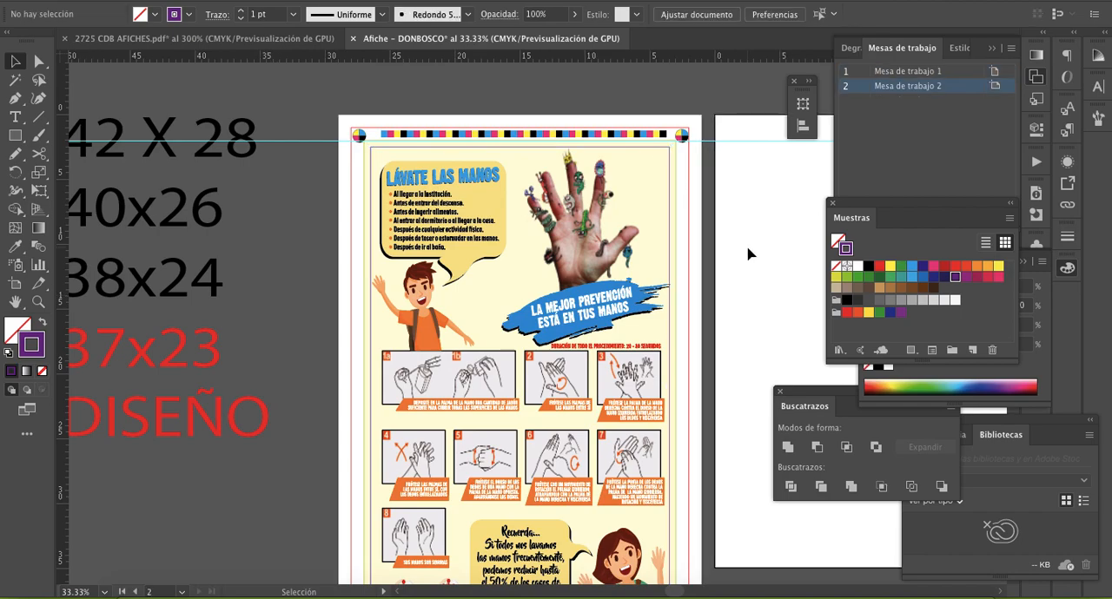
# - Ungroup the poster artwork so its background and elements can be handled separately
pyautogui.scroll(-3, 749, 253)
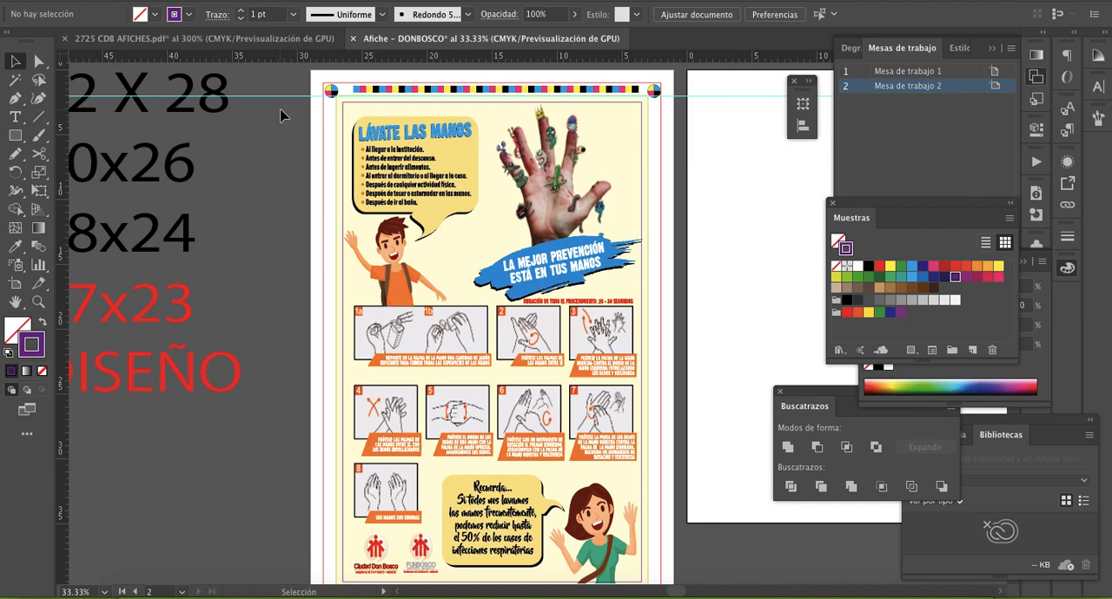
pyautogui.scroll(-1, 280, 115)
pyautogui.moveTo(270, 86); pyautogui.dragTo(623, 539)
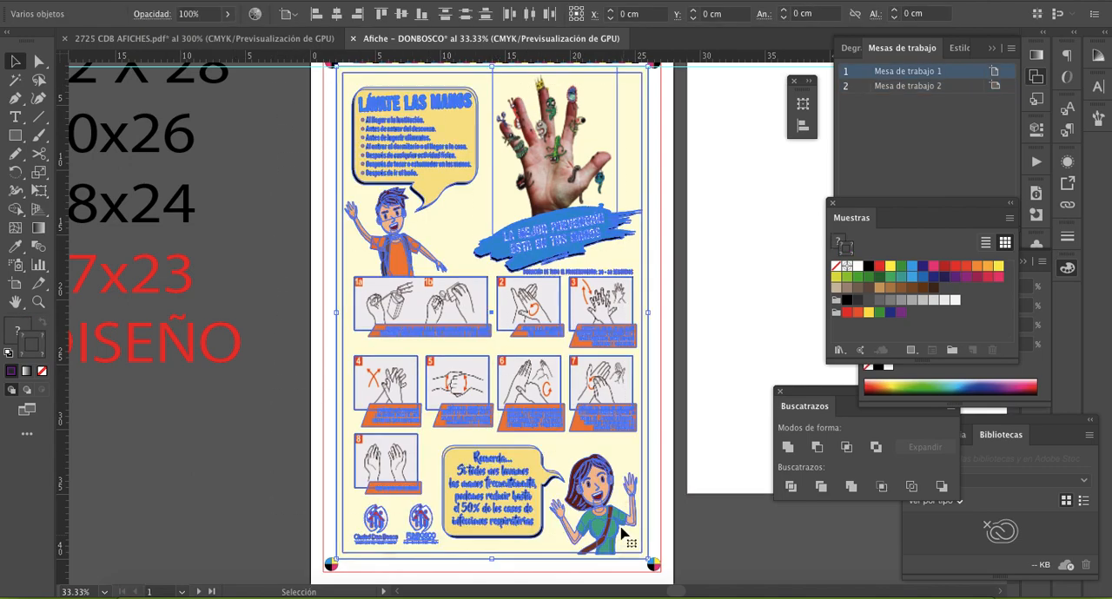
pyautogui.click(301, 311)
pyautogui.click(385, 315)
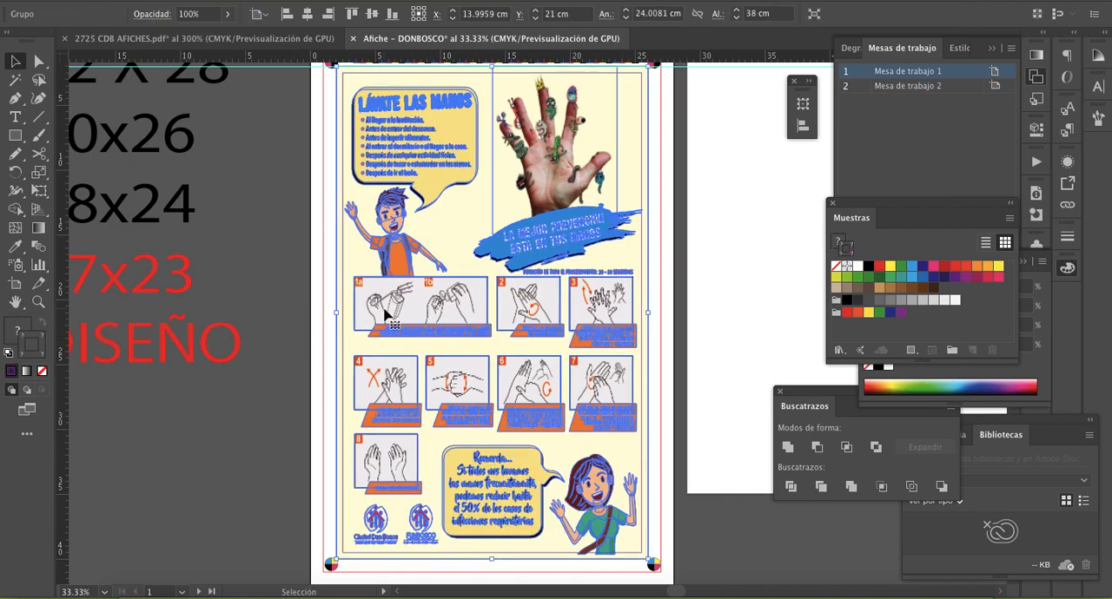
pyautogui.rightClick(384, 315)
pyautogui.click(436, 442)
pyautogui.click(270, 234)
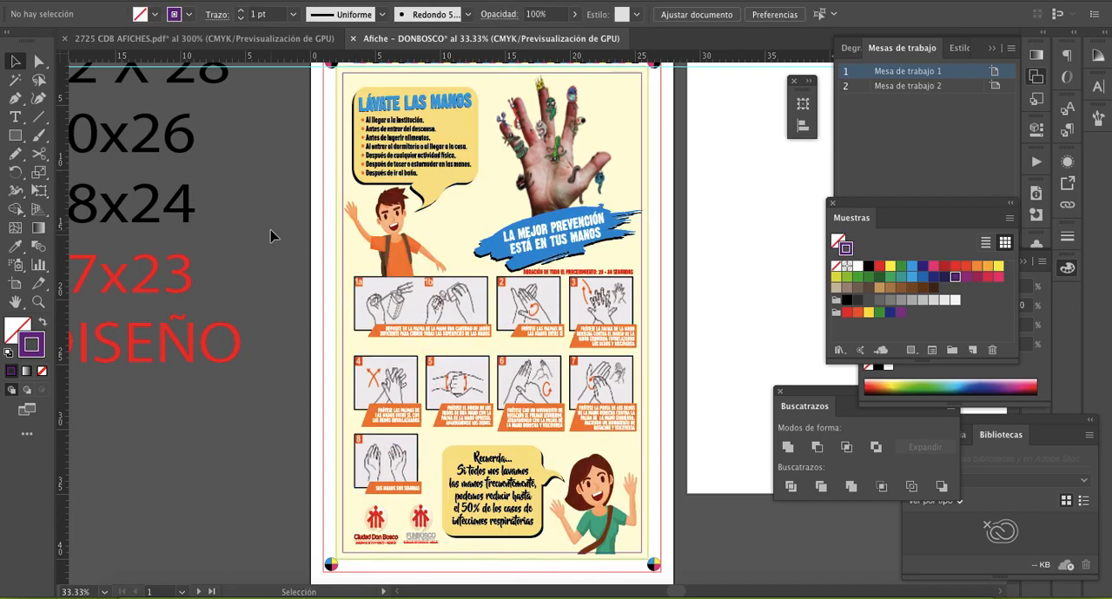
# - Lock the poster's cream background rectangle in place
pyautogui.scroll(2, 270, 235)
pyautogui.click(339, 142)
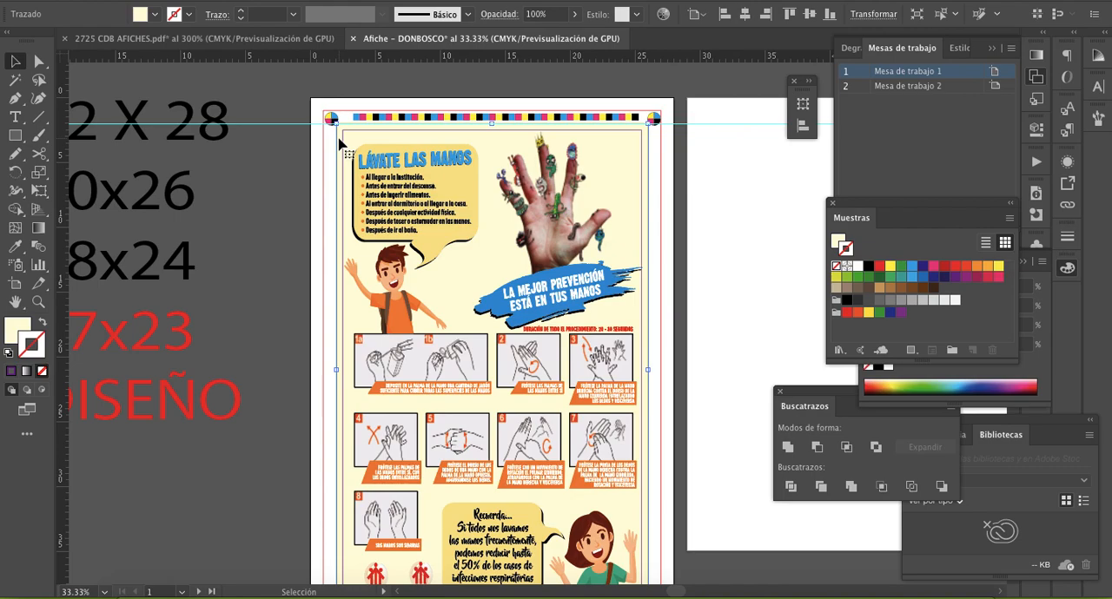
pyautogui.press('super+2')
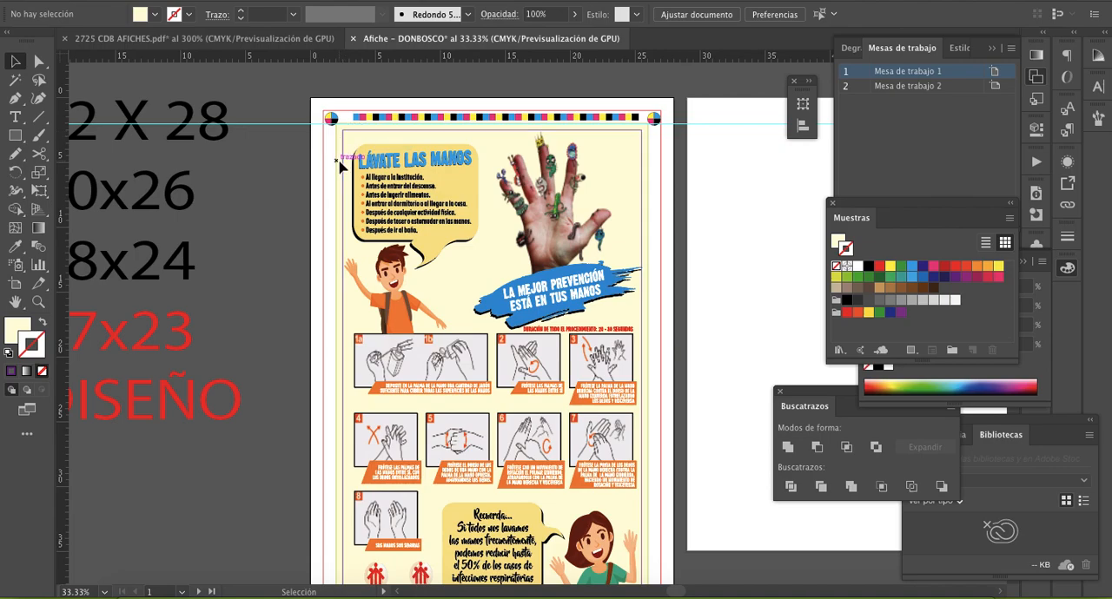
# - Select the poster elements together with the purple frame and scale them down around their centre to about 21.5 × 35.1 cm
pyautogui.scroll(-3, 341, 163)
pyautogui.scroll(2, 341, 163)
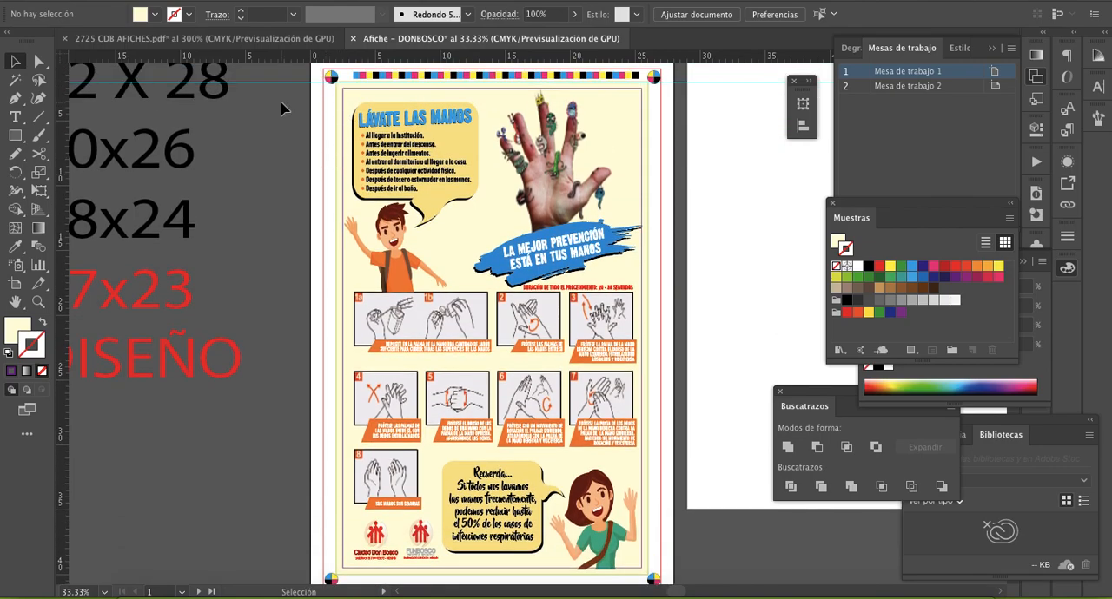
pyautogui.scroll(-2, 289, 104)
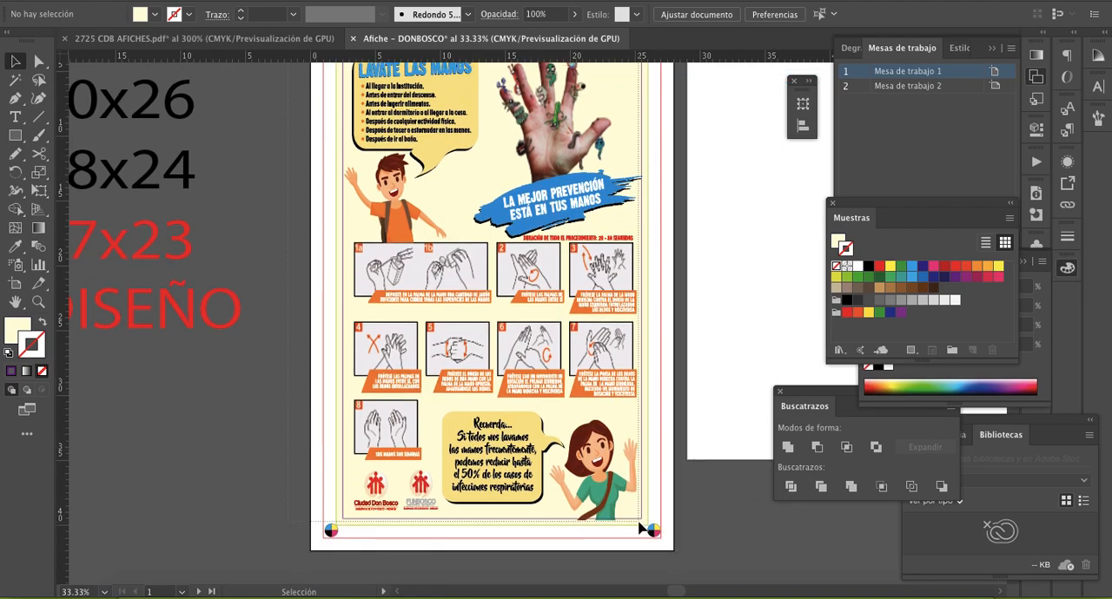
pyautogui.hotkey('ctrl', 'a')
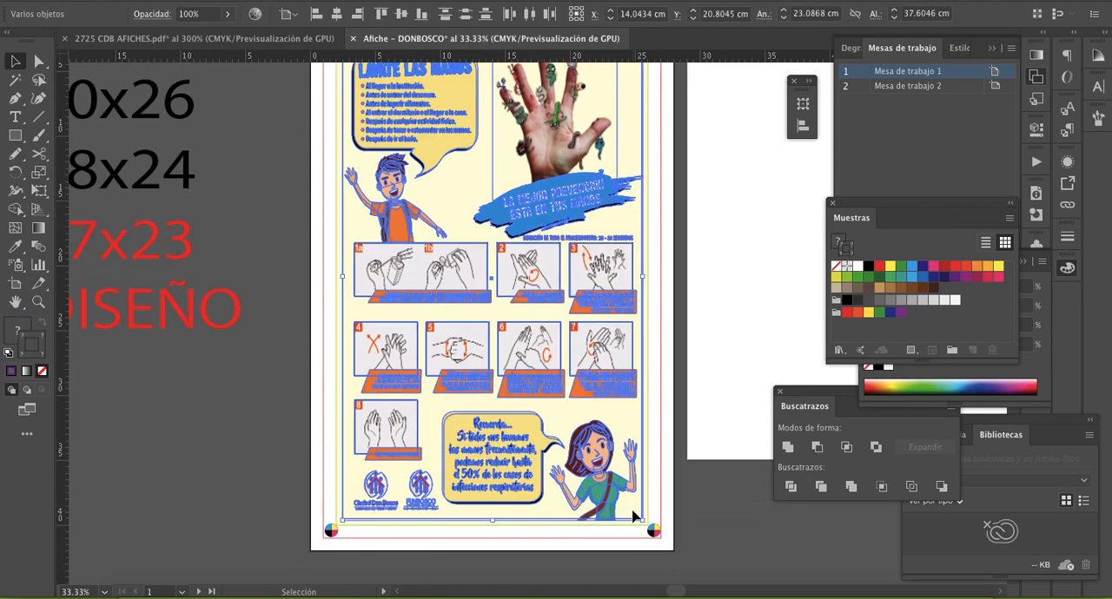
pyautogui.moveTo(642, 521); pyautogui.dragTo(600, 436)
pyautogui.scroll(3, 601, 437)
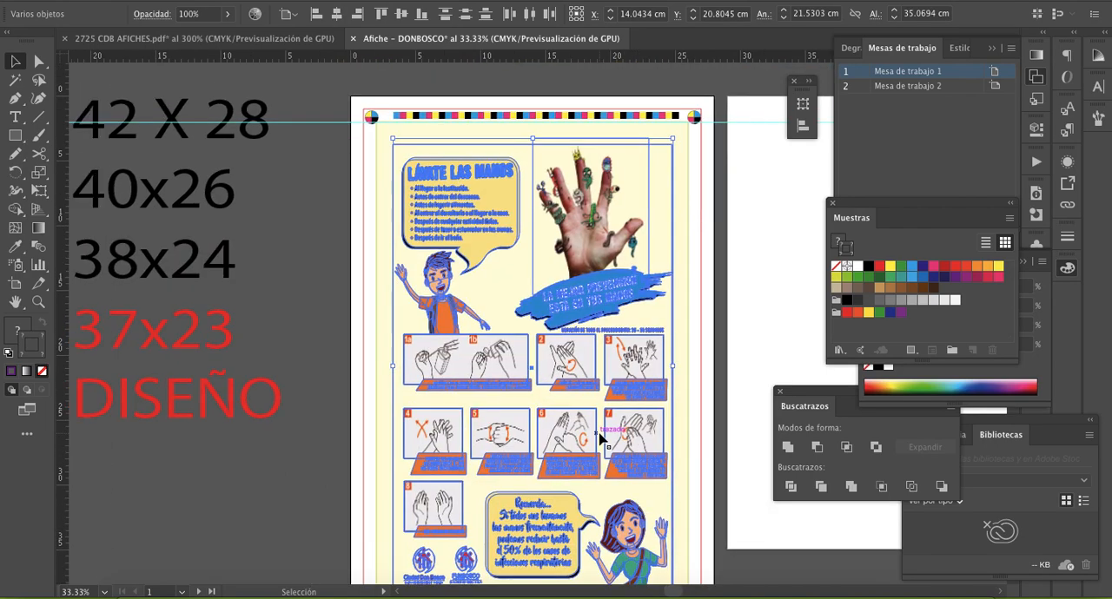
pyautogui.click(291, 319)
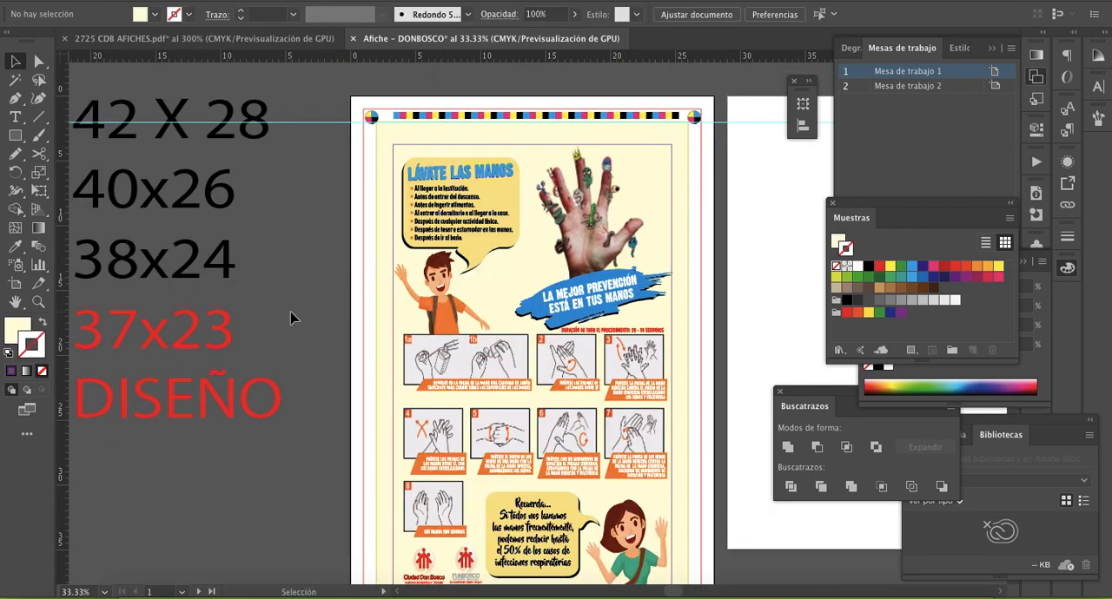
# - Undo the scaling of the poster elements and lock the purple 23 × 37 cm frame in place
pyautogui.press('super+a')
pyautogui.hscroll(2, 277, 234)
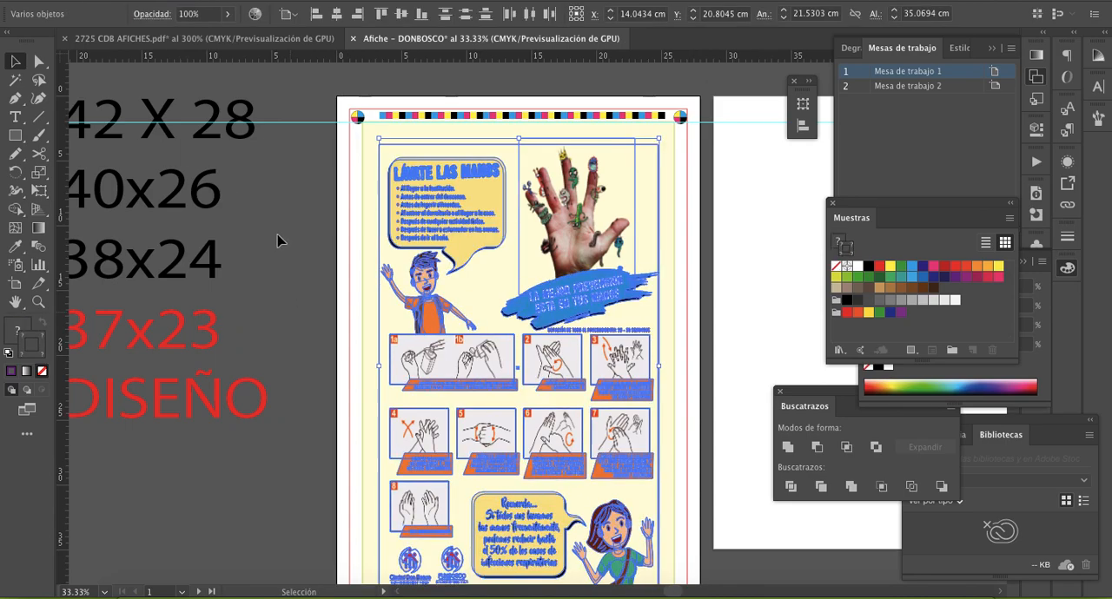
pyautogui.click(286, 166)
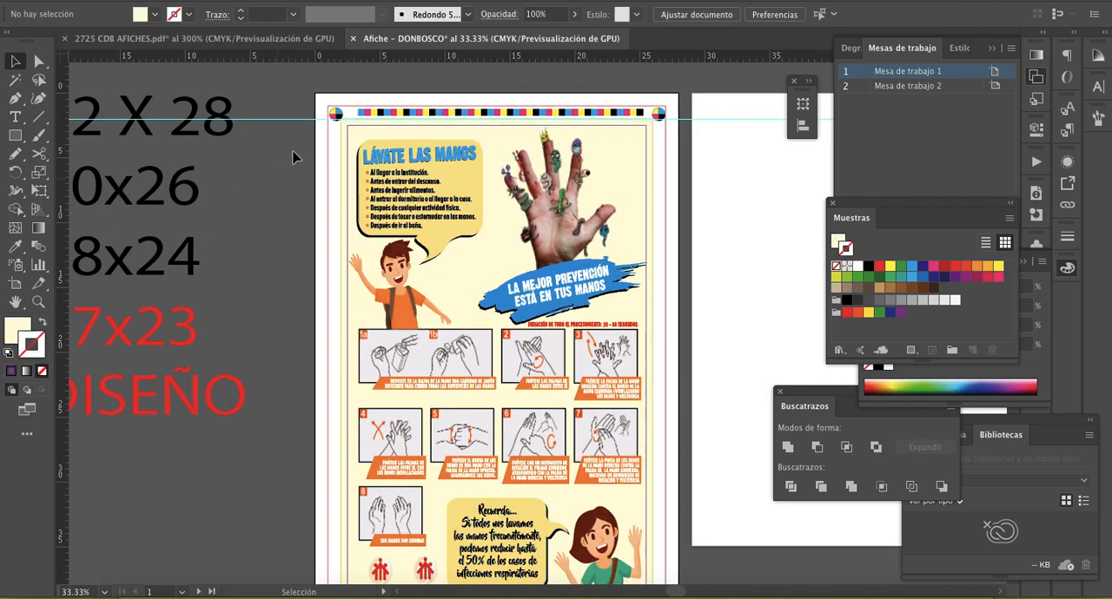
pyautogui.click(367, 131)
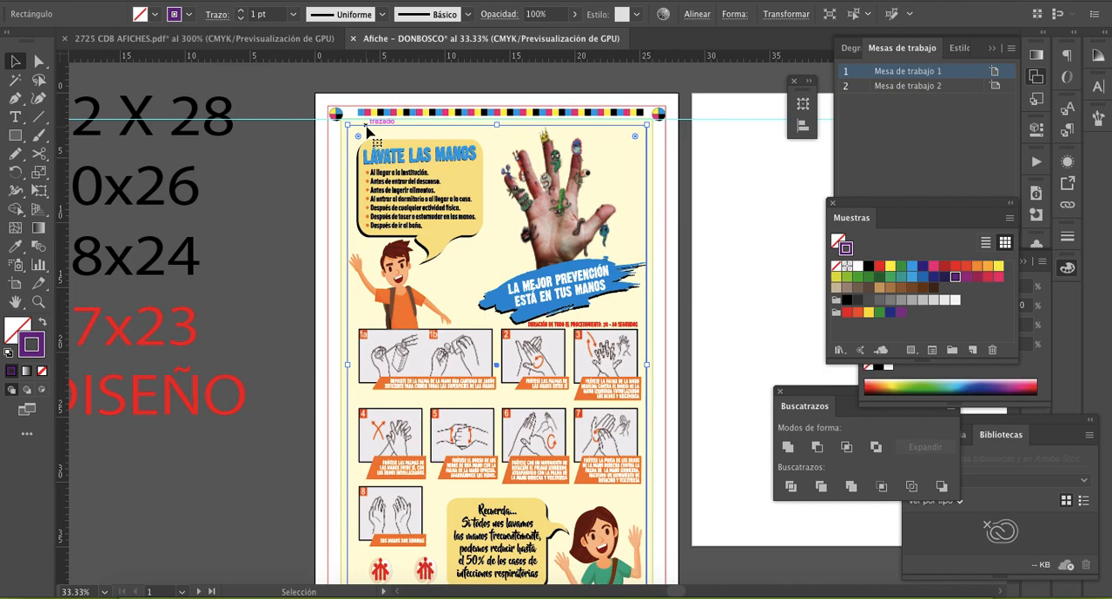
pyautogui.press('super+2')
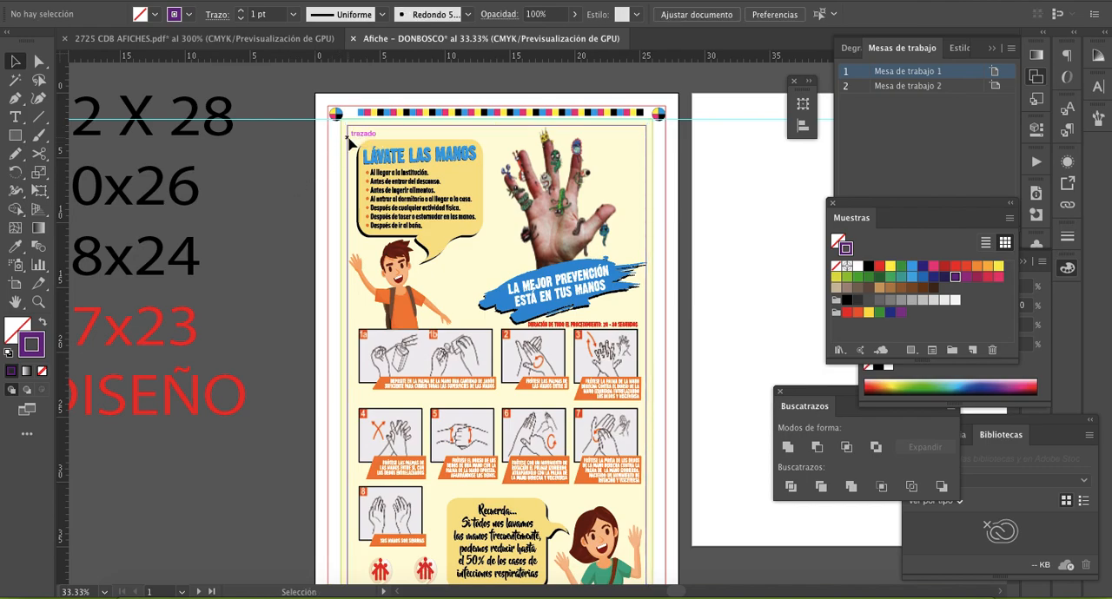
# - Add the lines "36X22" and "ELEMT" beneath "DISEÑO" in the size notes beside the poster
pyautogui.hscroll(-5, 504, 237)
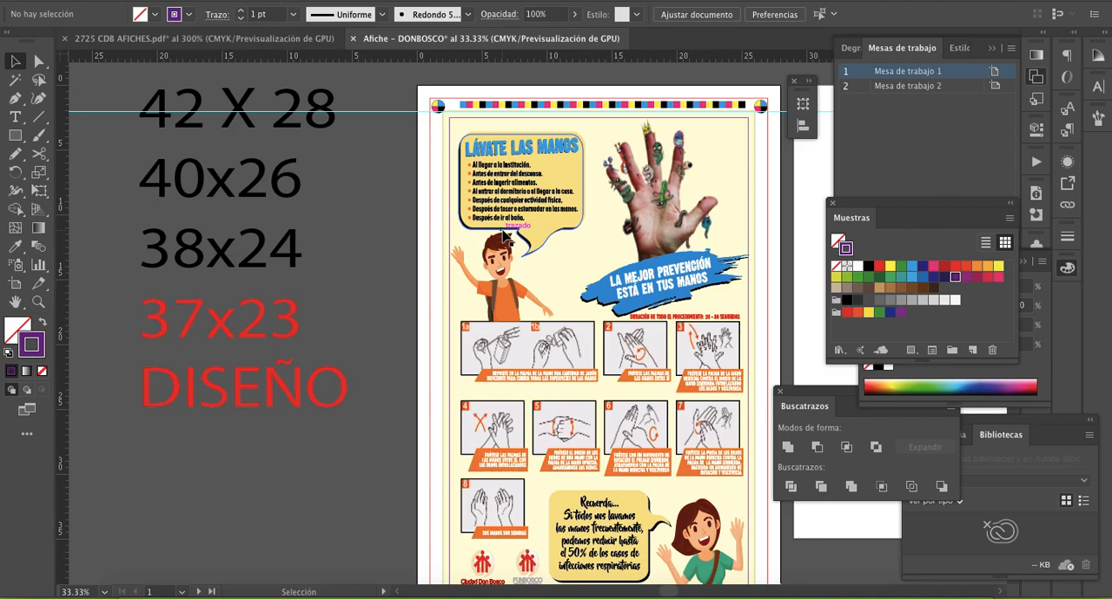
pyautogui.doubleClick(344, 389)
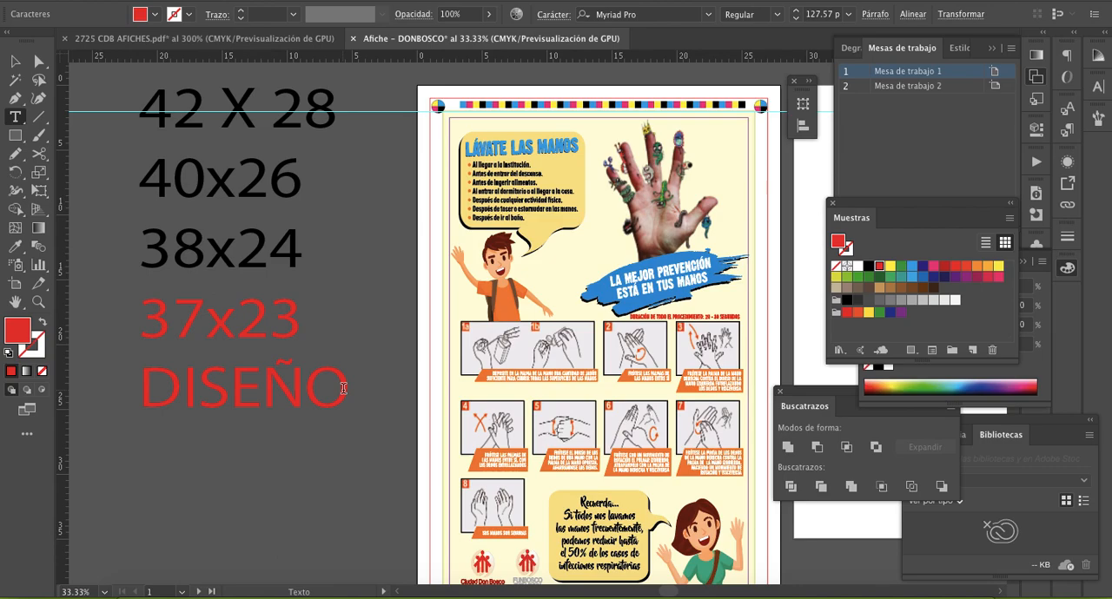
pyautogui.write('36')
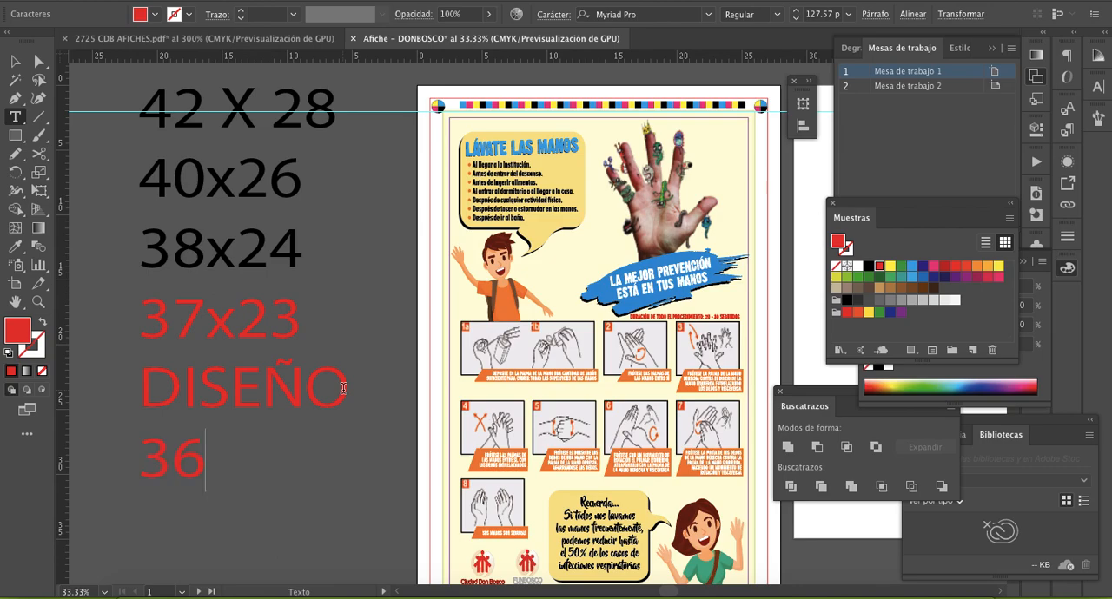
pyautogui.write('X22')
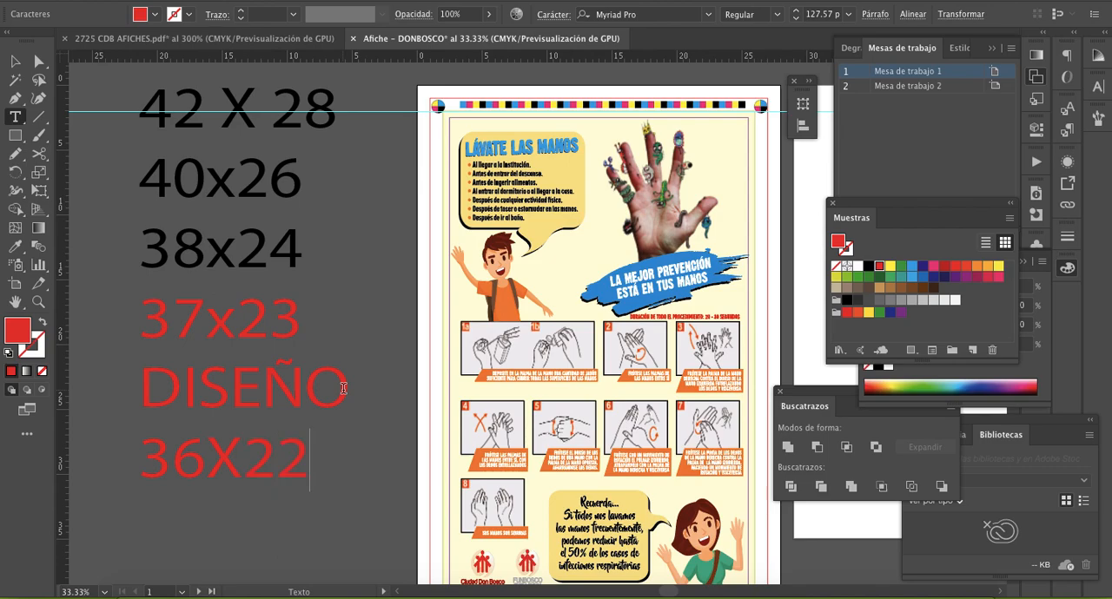
pyautogui.press('Return')
pyautogui.write('ELEMTO')
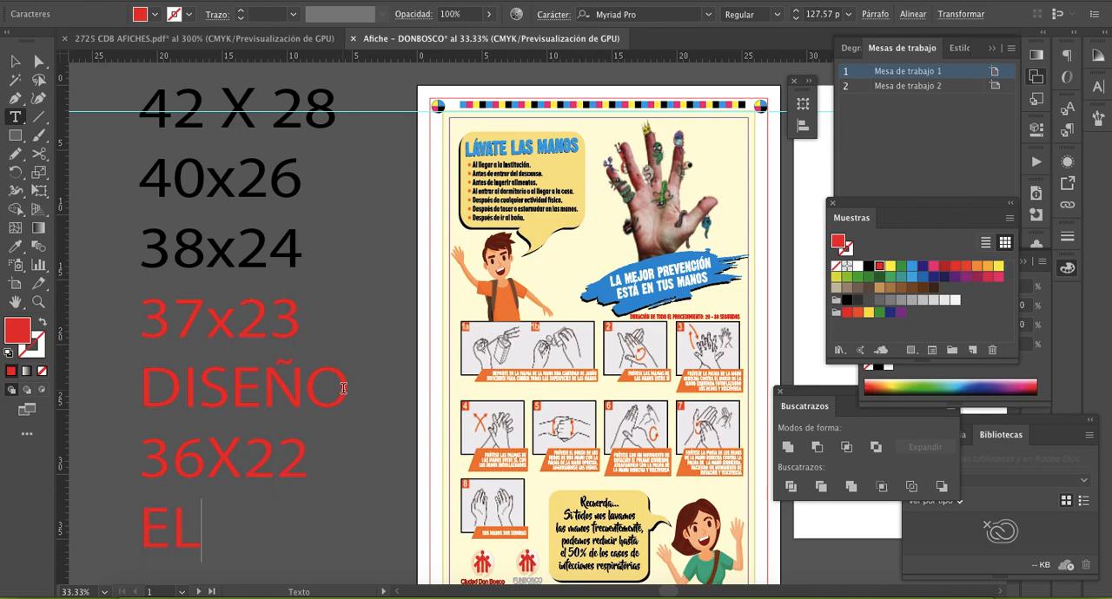
pyautogui.press('BackSpace')
pyautogui.press('BackSpace')
pyautogui.write('T')
pyautogui.click(15, 61)
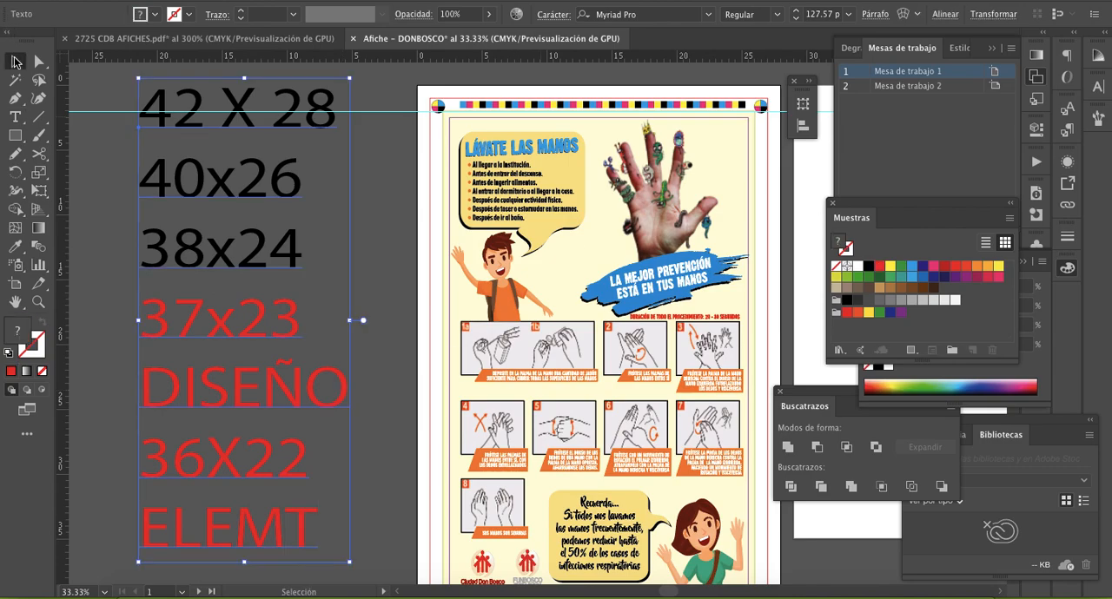
pyautogui.click(380, 257)
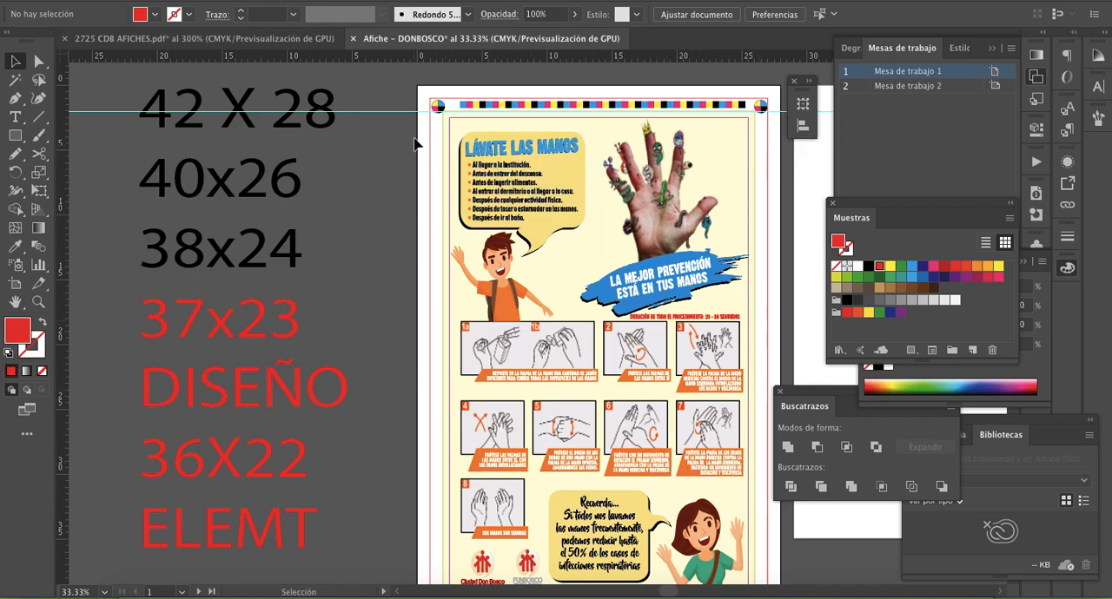
# - Select all the unlocked poster elements and group them
pyautogui.scroll(-1, 752, 594)
pyautogui.scroll(-2, 753, 594)
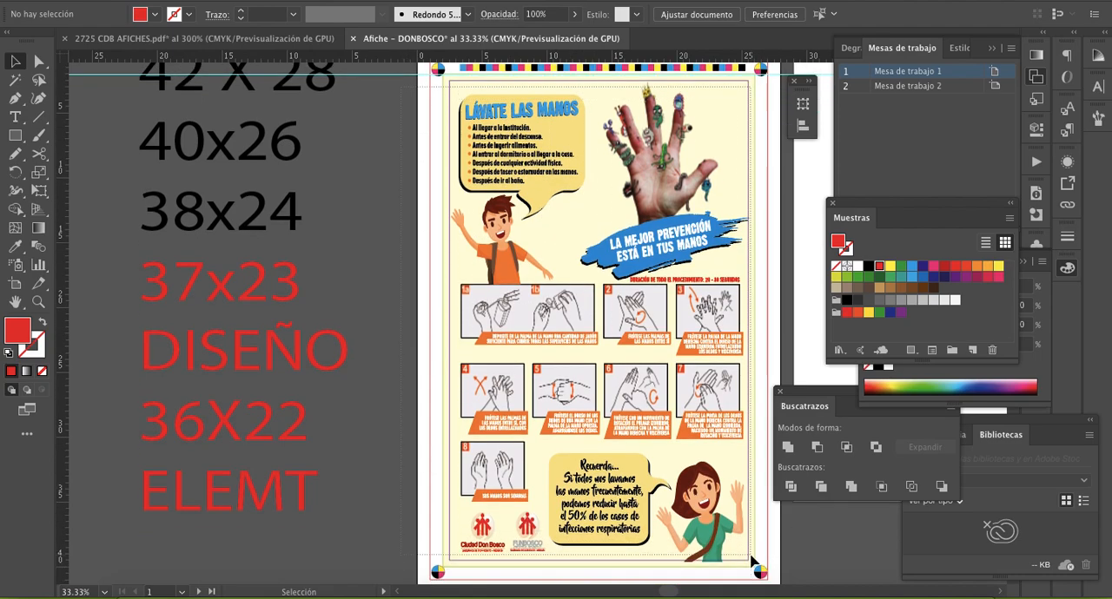
pyautogui.press('super+a')
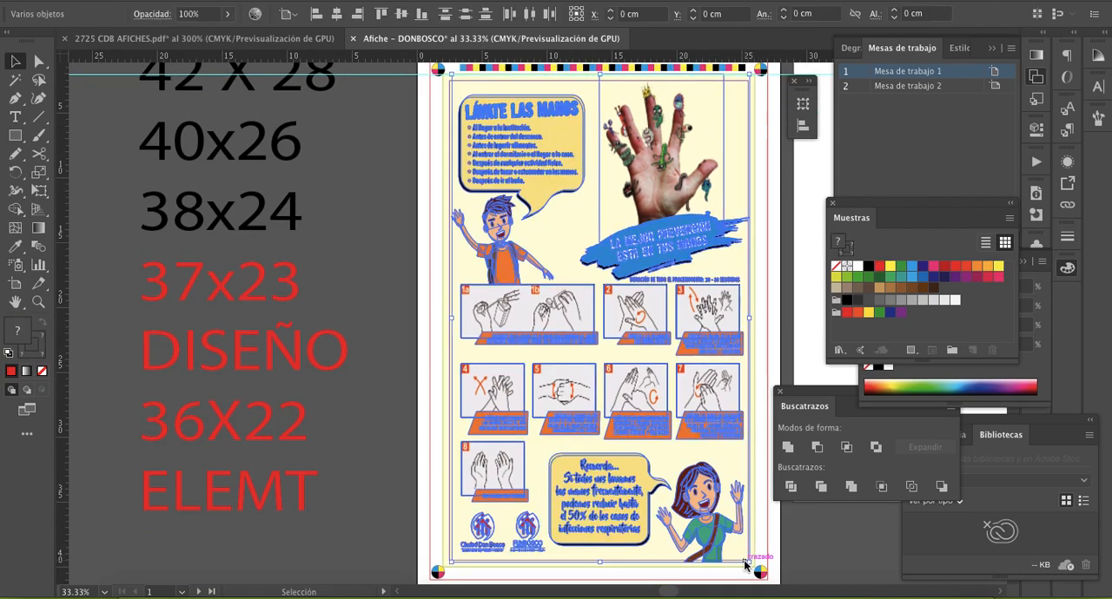
pyautogui.press('super+g')
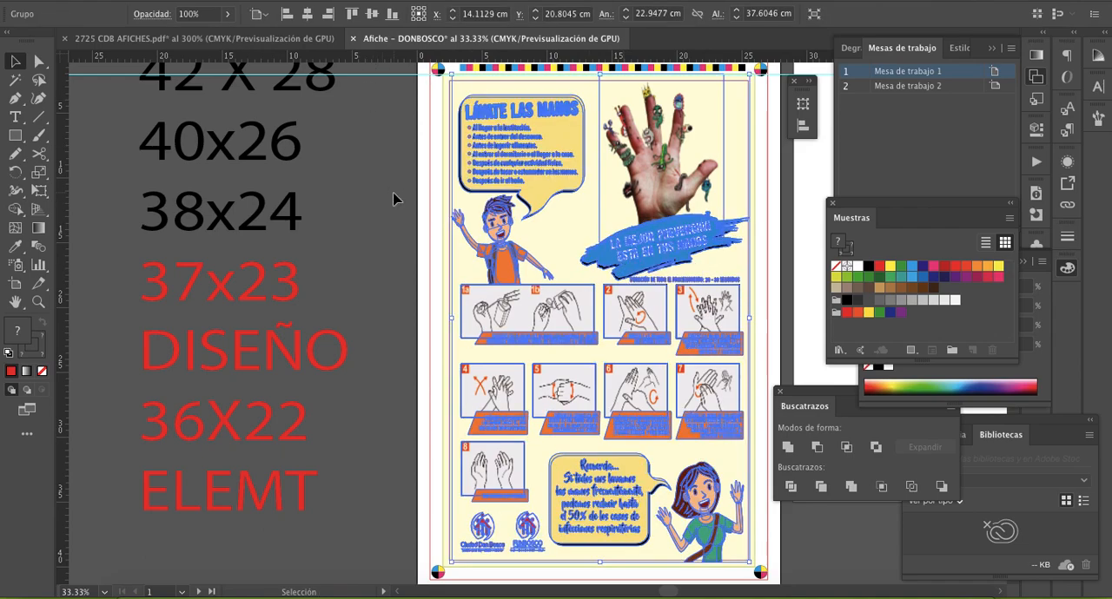
pyautogui.click(392, 199)
# - Create a rectangle 22 cm wide and 36 cm high over the poster
pyautogui.click(15, 136)
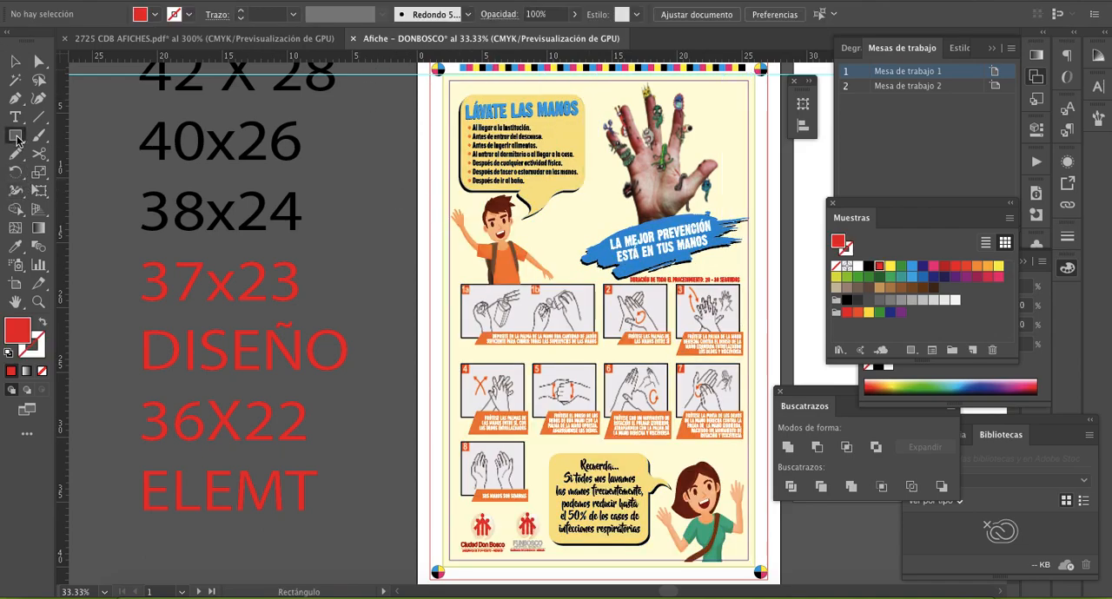
pyautogui.click(368, 184)
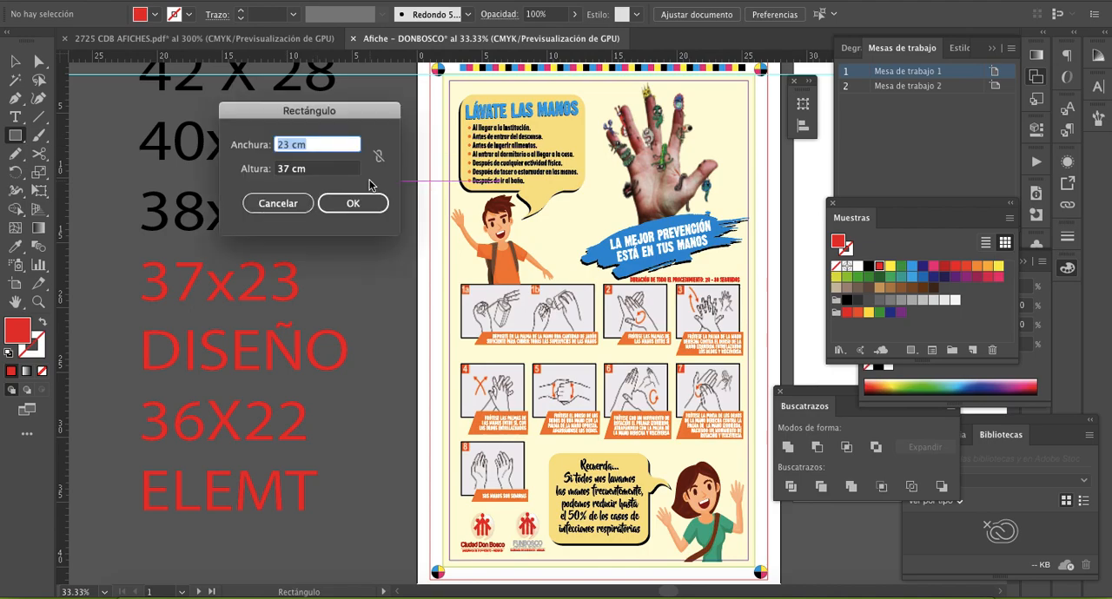
pyautogui.write('22')
pyautogui.press('Tab')
pyautogui.write('3')
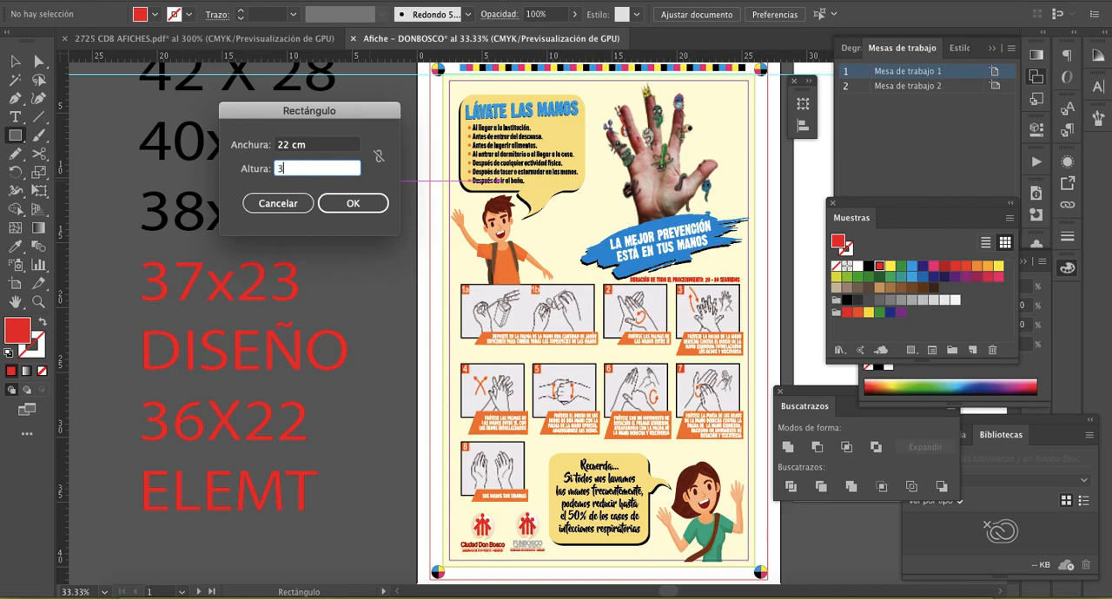
pyautogui.press('Return')
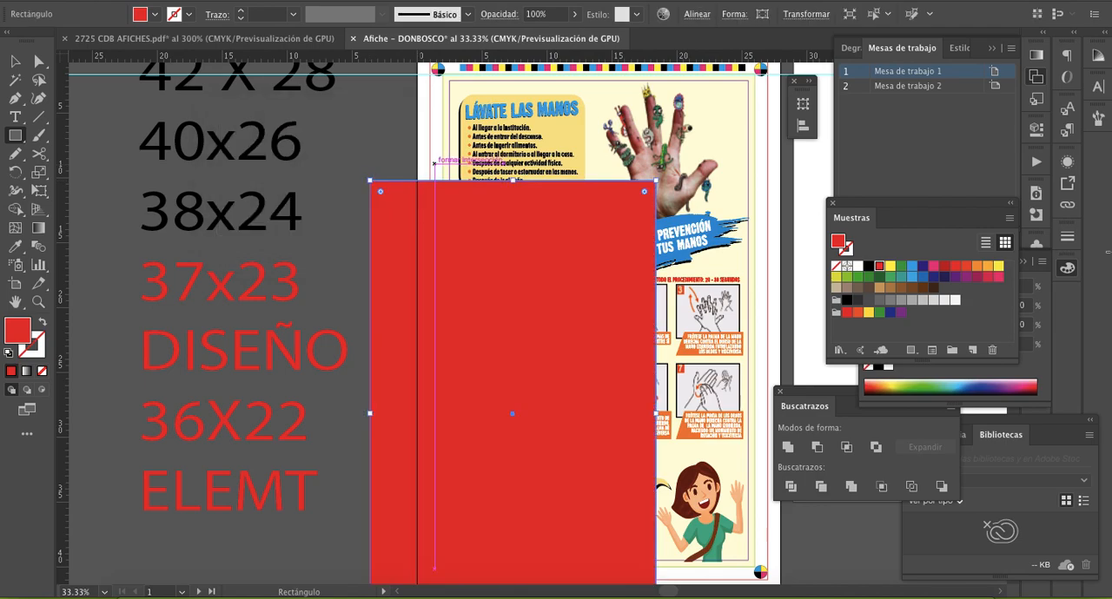
# - Remove the new rectangle's fill and give it a dark blue 1 pt stroke
pyautogui.click(944, 277)
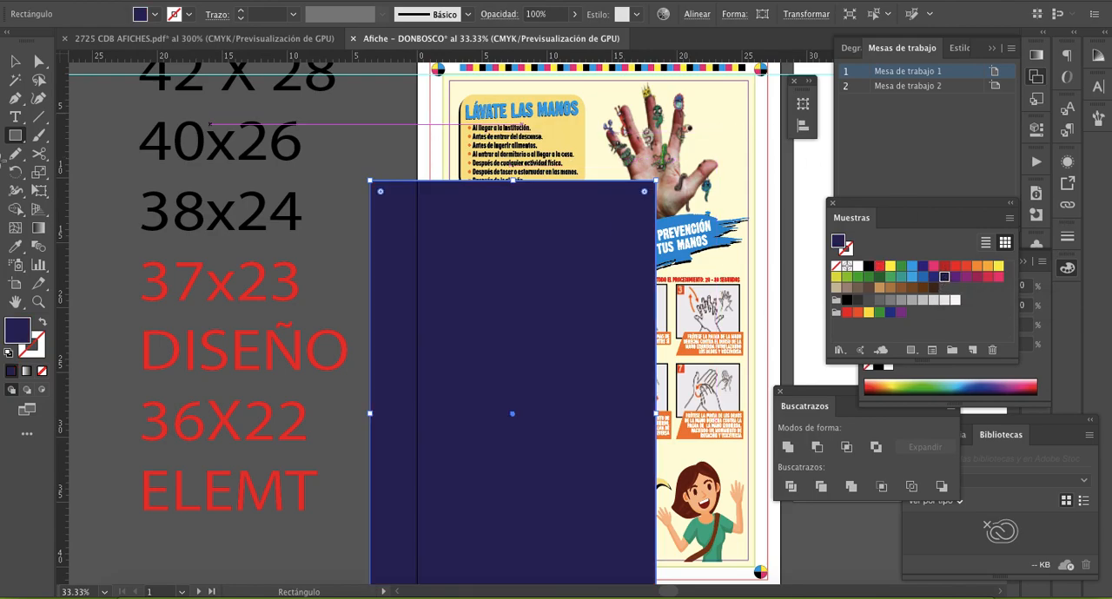
pyautogui.click(42, 371)
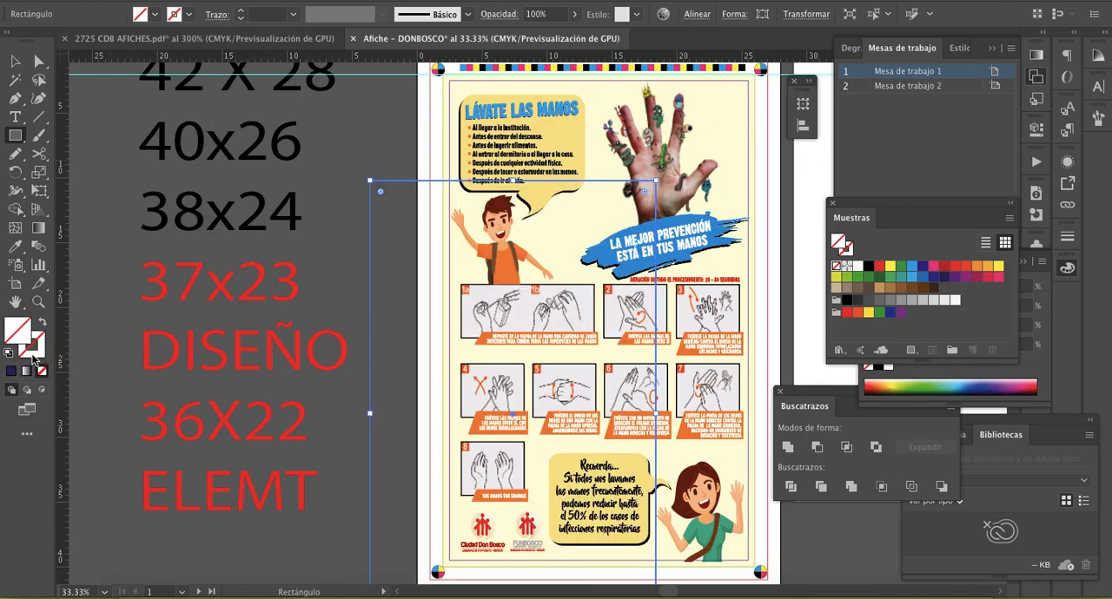
pyautogui.click(33, 351)
pyautogui.click(10, 371)
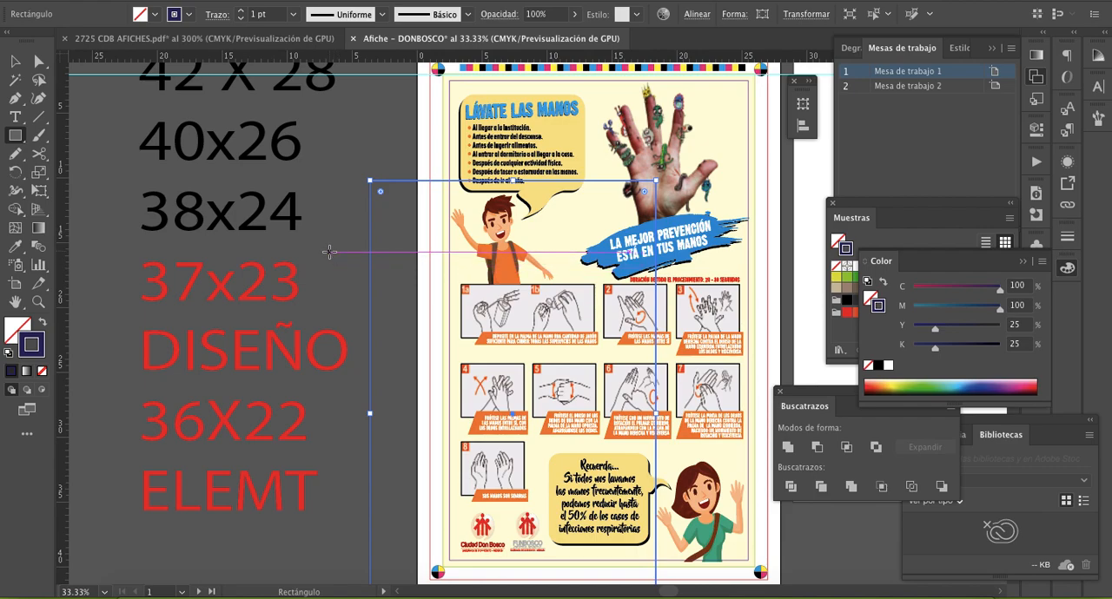
# - Centre the dark blue rectangle horizontally and vertically on the poster artboard and lock it in place
pyautogui.press('v')
pyautogui.moveTo(392, 182); pyautogui.dragTo(477, 99)
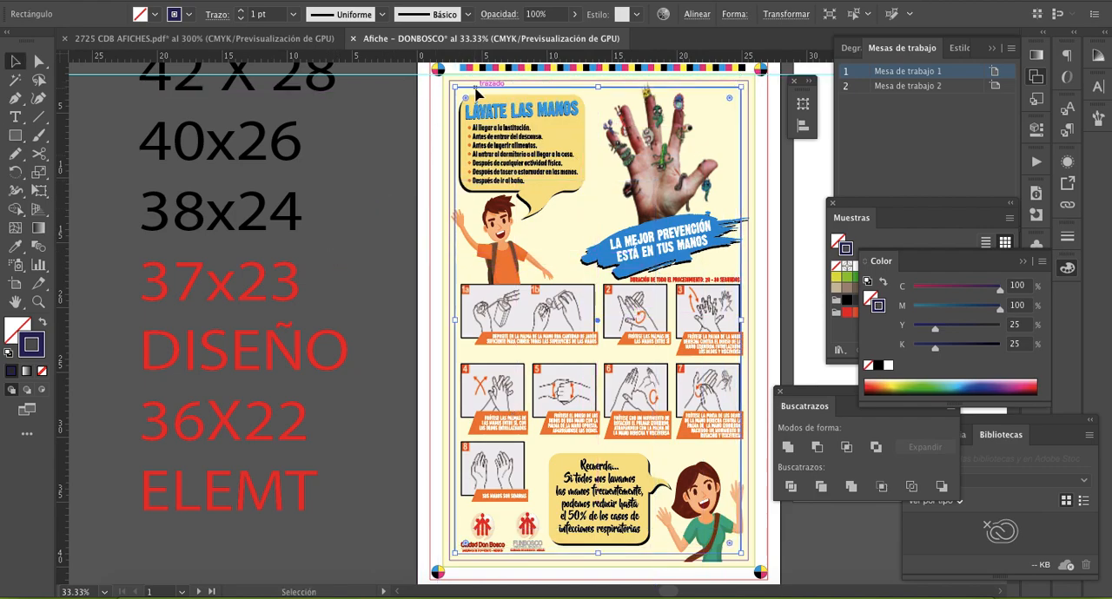
pyautogui.click(695, 15)
pyautogui.click(566, 56)
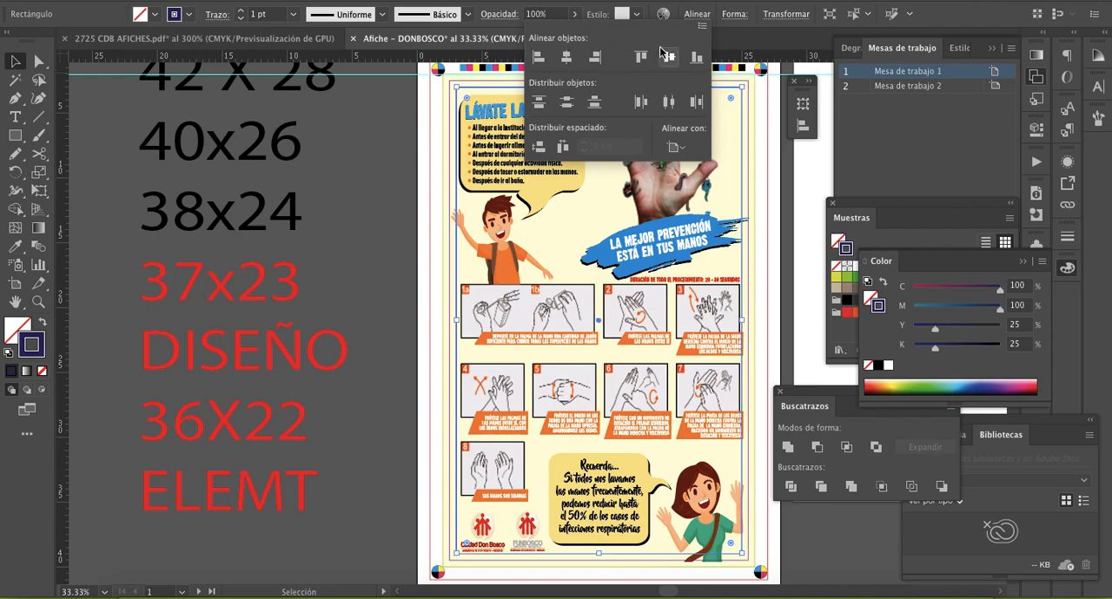
pyautogui.click(666, 54)
pyautogui.hscroll(2, 356, 146)
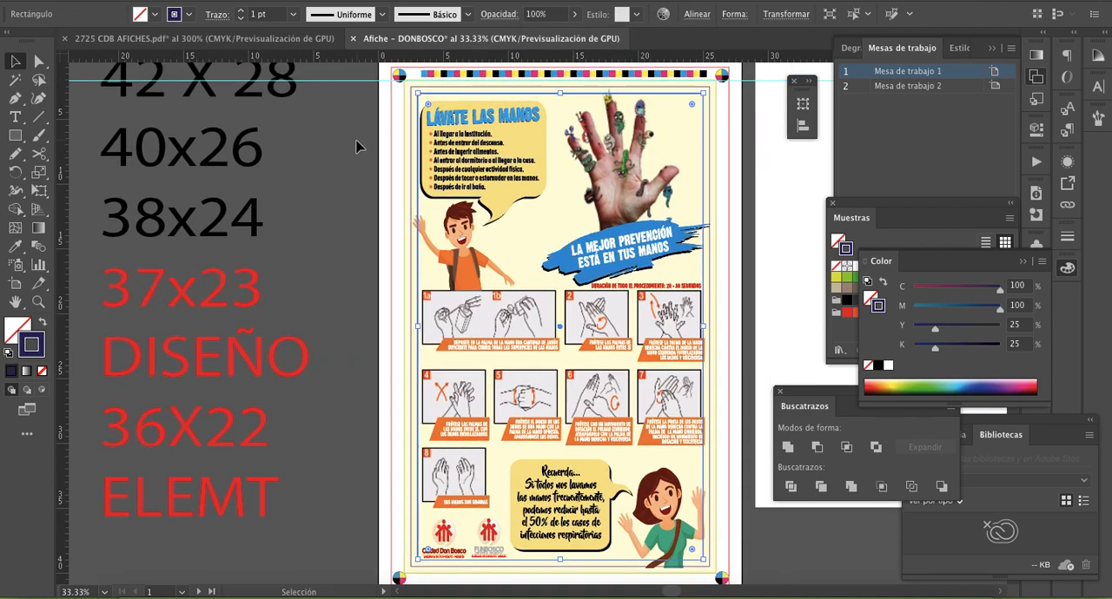
pyautogui.press('a')
pyautogui.press('super+shift+a')
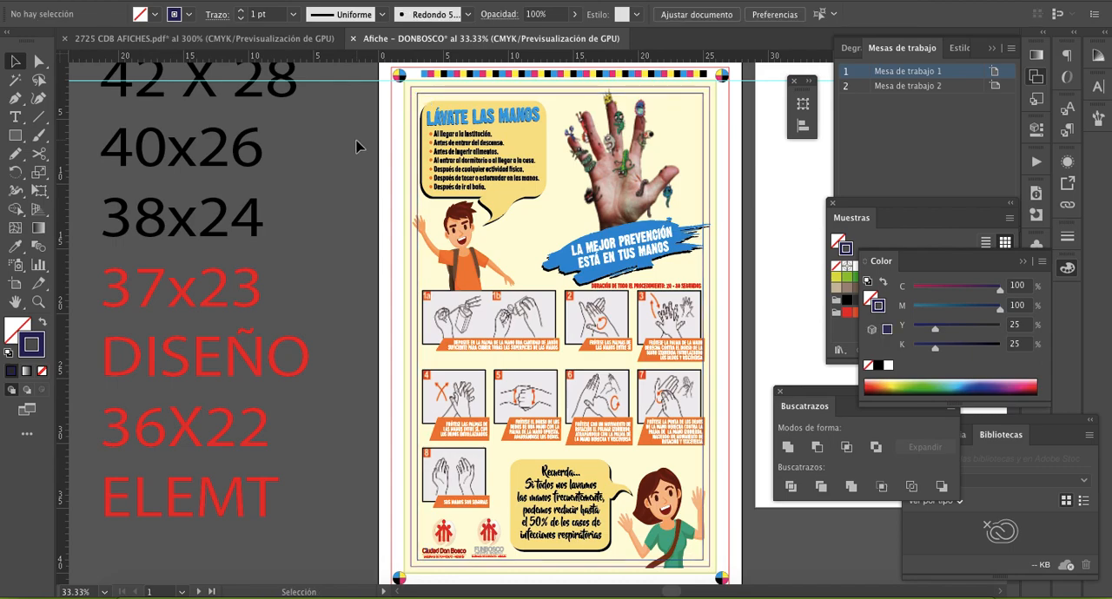
# - Select the grouped poster elements and bring their top edge down to the dark blue frame, making the group about 36.6 cm high
pyautogui.moveTo(343, 102); pyautogui.dragTo(697, 554)
pyautogui.press('z')
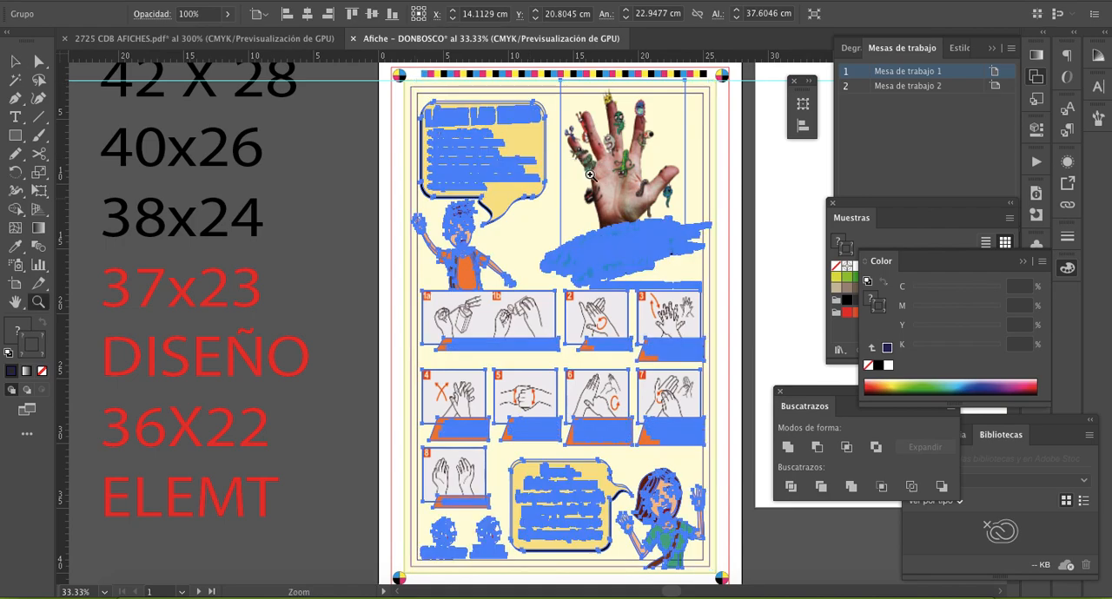
pyautogui.click(592, 179)
pyautogui.click(510, 263)
pyautogui.press('v')
pyautogui.moveTo(504, 203); pyautogui.dragTo(507, 230)
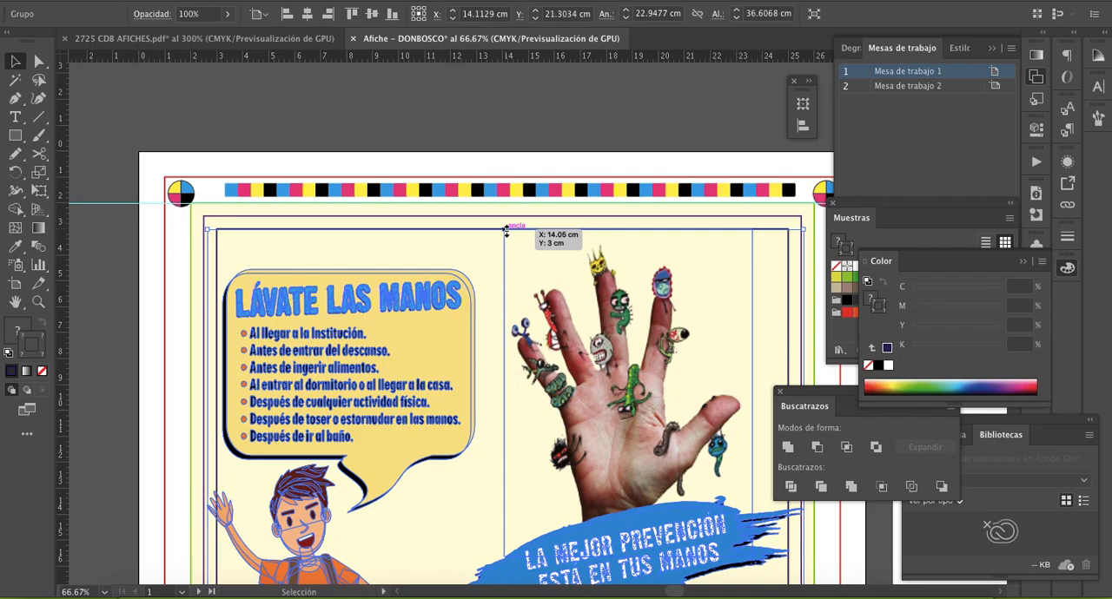
# - Nudge the poster group to the right until its left edge meets the dark blue frame's left edge
pyautogui.scroll(-5, 526, 139)
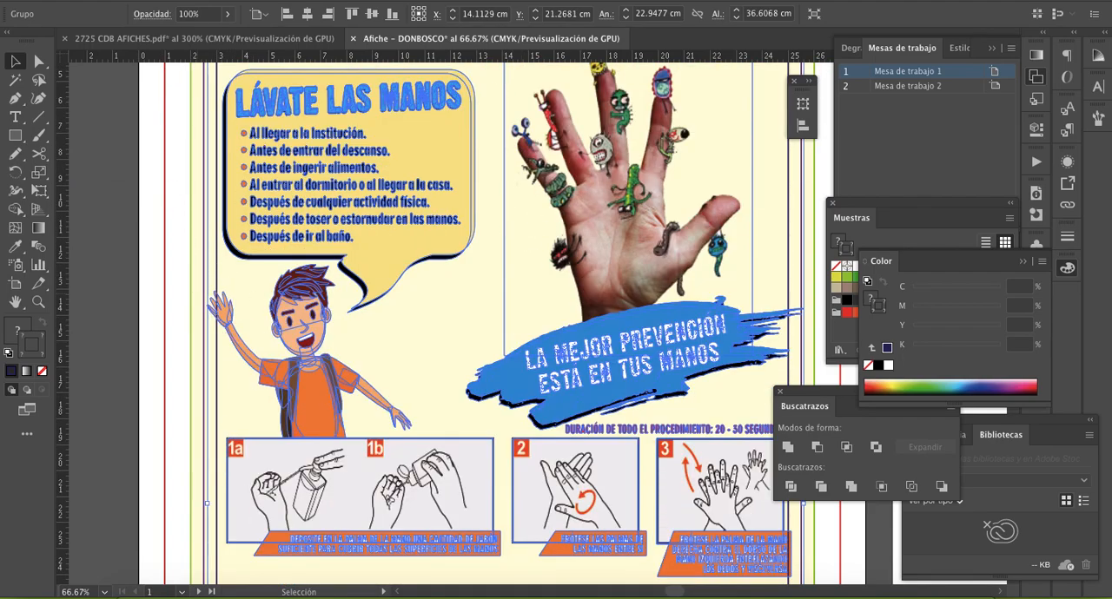
pyautogui.press('Right')
pyautogui.press('Right')
pyautogui.press('Right')
pyautogui.press('Right')
pyautogui.press('Right')
pyautogui.press('Right')
pyautogui.press('Right')
pyautogui.press('Right')
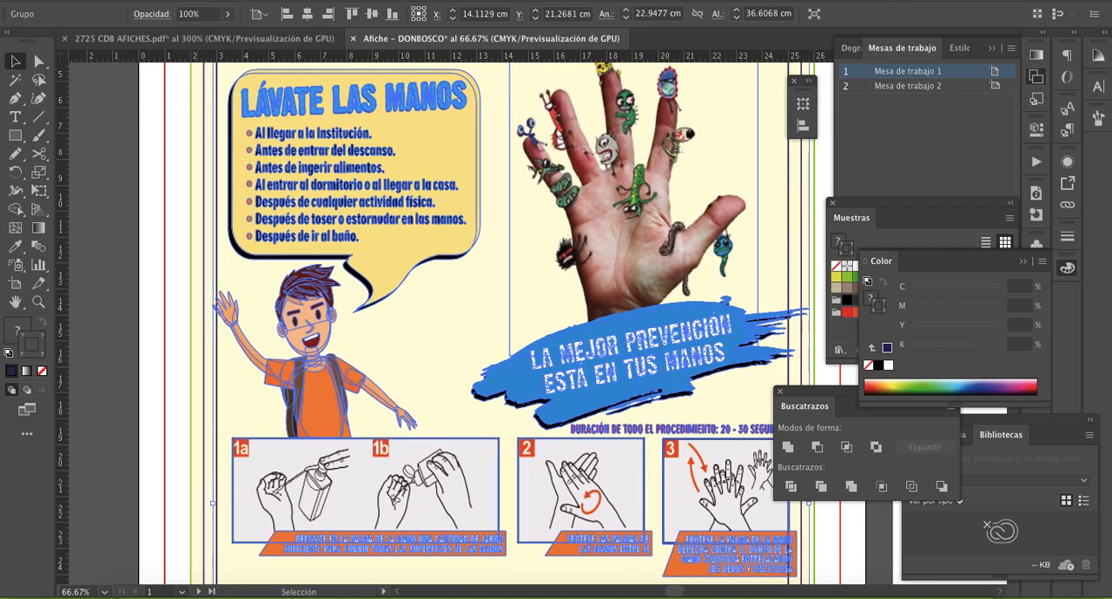
pyautogui.press('Right')
pyautogui.press('Right')
pyautogui.press('Right')
pyautogui.press('Left')
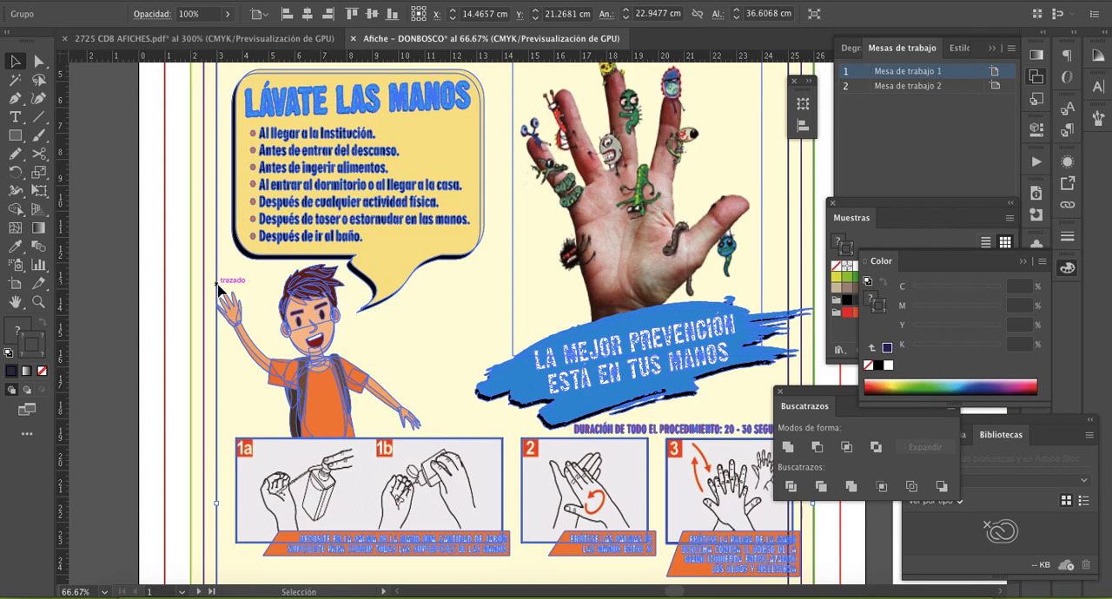
# - Shrink the poster group from its right and bottom edges to the dark blue frame, making it about 22 × 36 cm
pyautogui.hscroll(5, 396, 379)
pyautogui.hscroll(2, 395, 380)
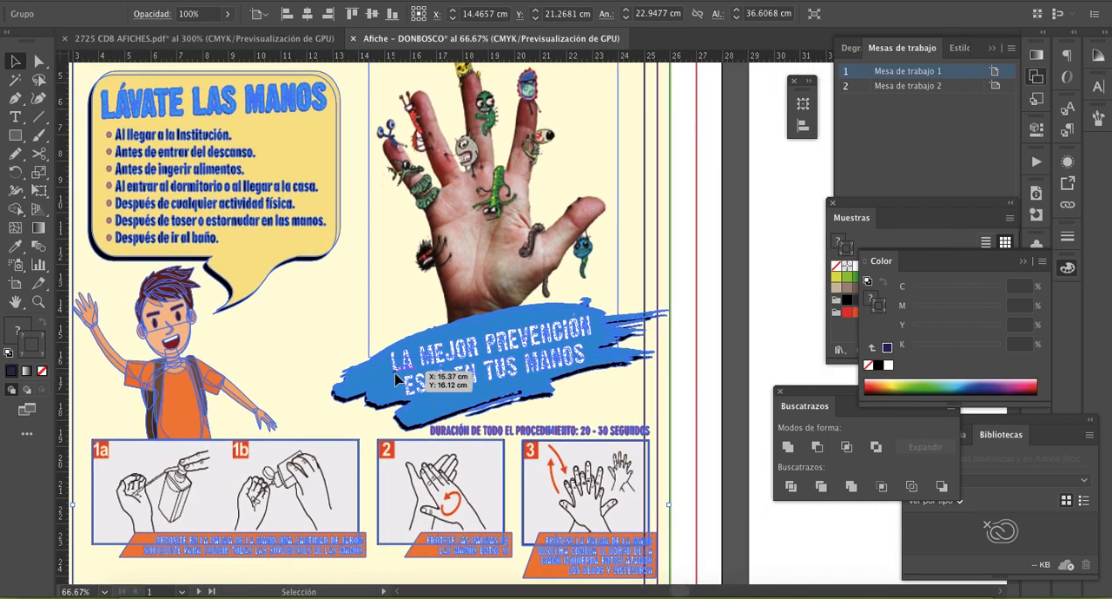
pyautogui.moveTo(669, 507); pyautogui.dragTo(645, 512)
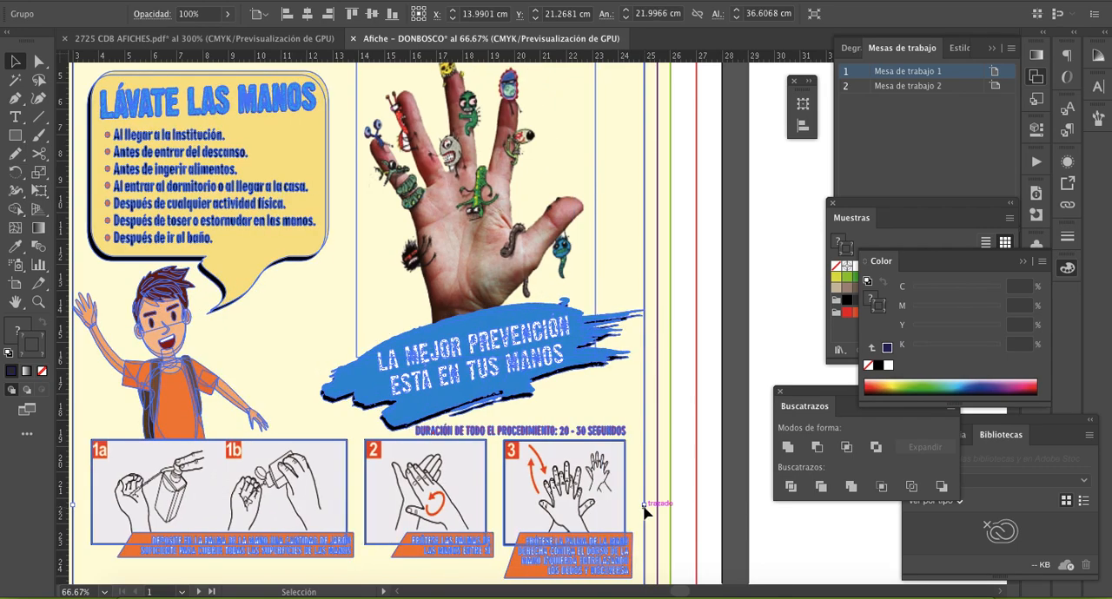
pyautogui.scroll(-10, 645, 513)
pyautogui.hscroll(-3, 646, 512)
pyautogui.scroll(-1, 645, 513)
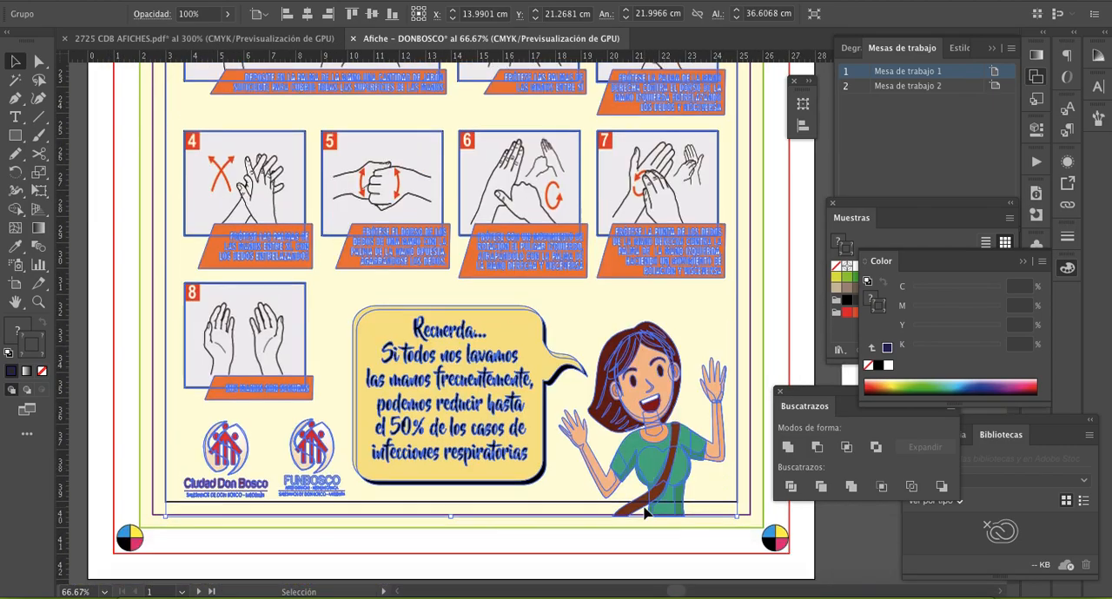
pyautogui.moveTo(450, 517); pyautogui.dragTo(450, 502)
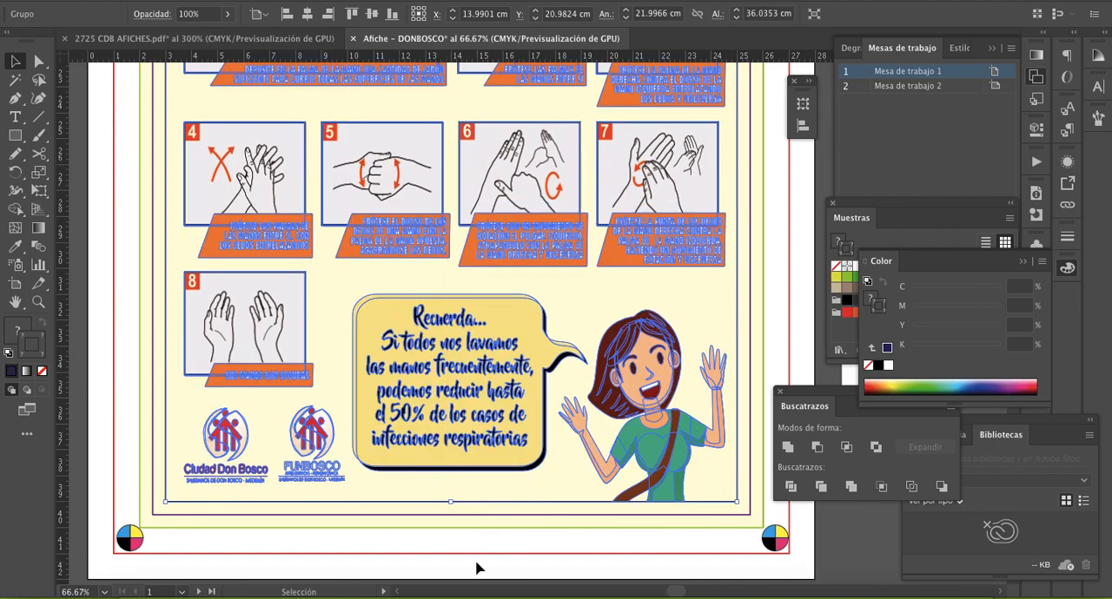
pyautogui.scroll(7, 476, 568)
pyautogui.hscroll(2, 476, 568)
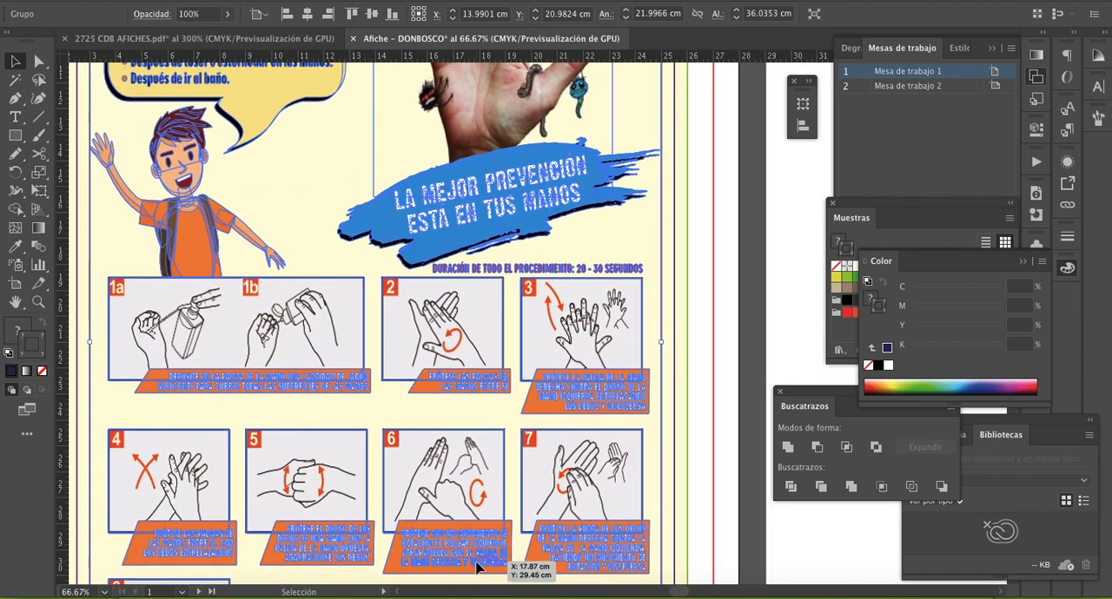
# - Widen the poster group from its right edge to about 22.35 cm, past the dark blue frame's right edge
pyautogui.scroll(1, 476, 569)
pyautogui.hscroll(-1, 476, 568)
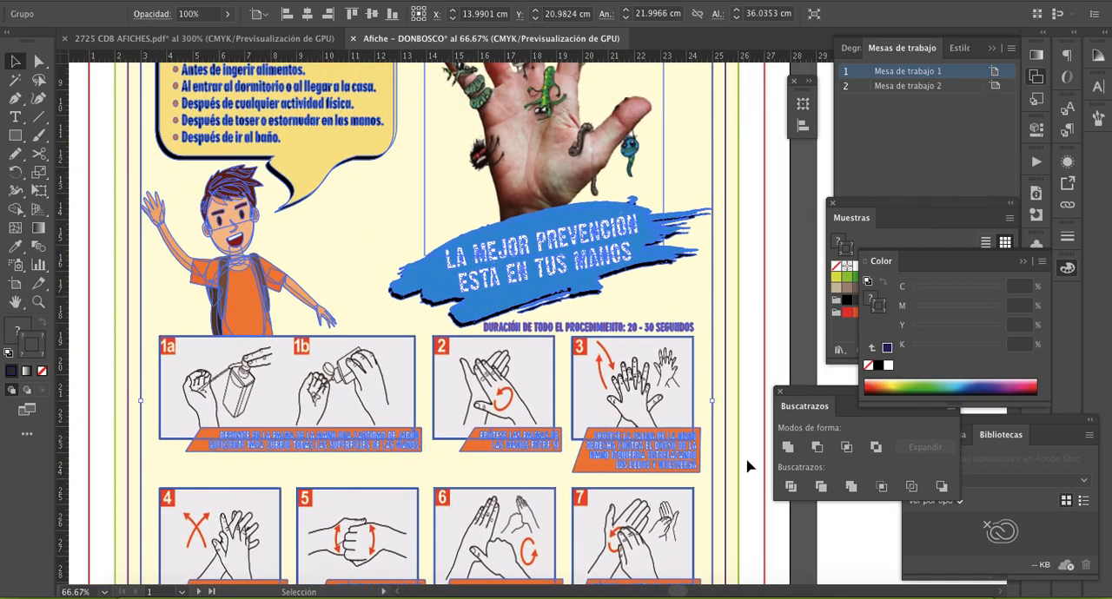
pyautogui.moveTo(714, 401); pyautogui.dragTo(722, 403)
pyautogui.scroll(-5, 705, 416)
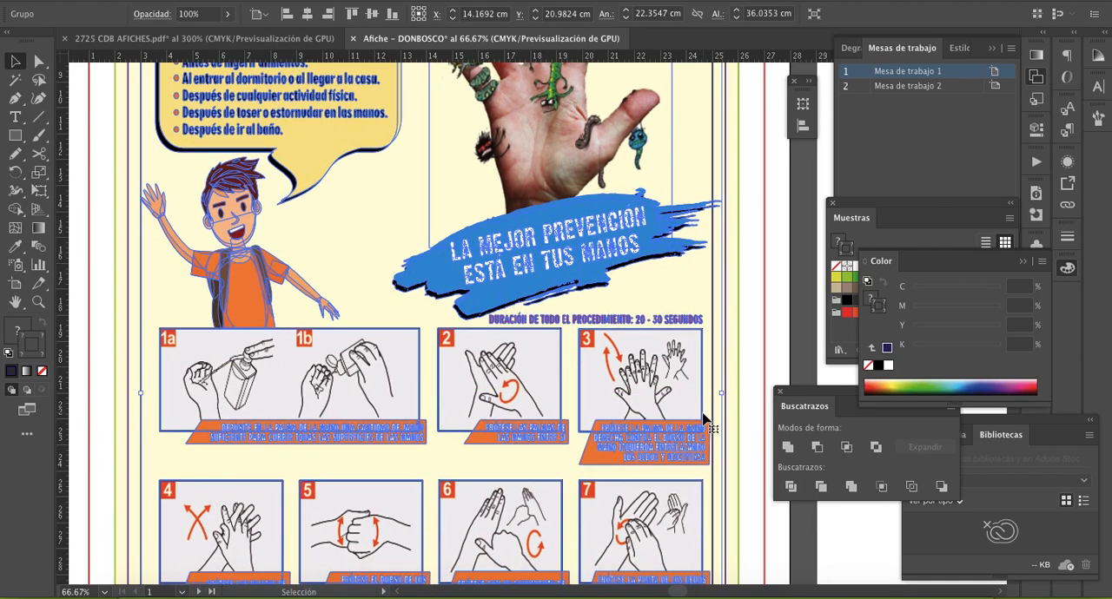
pyautogui.scroll(1, 705, 421)
pyautogui.scroll(5, 706, 421)
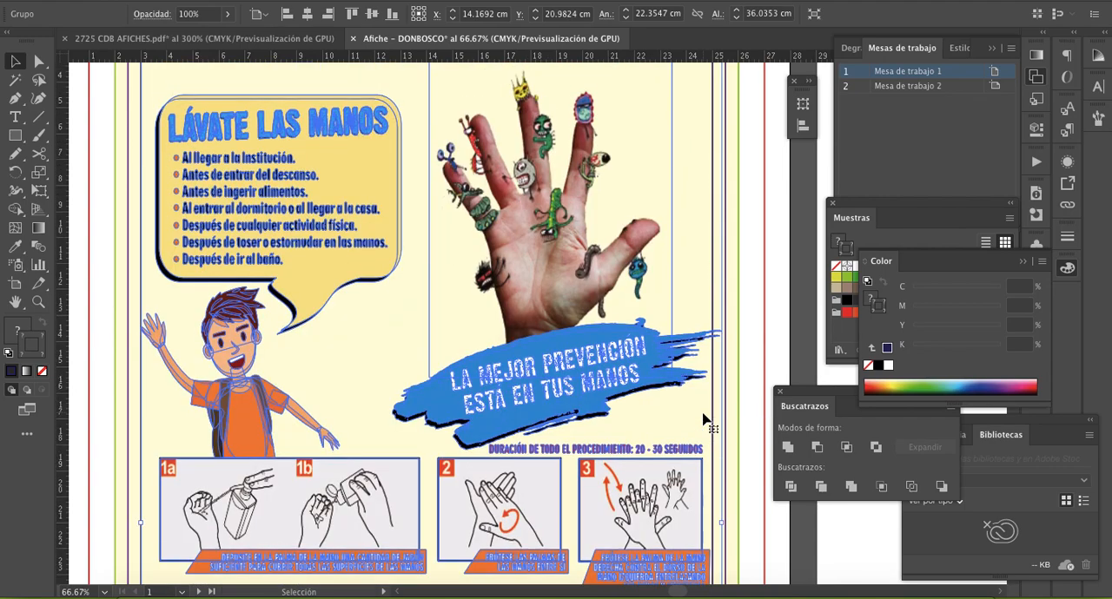
# - Isolate the poster group and shift the blue brush-stroke banner with its black shadow slightly left, inside the dark blue frame
pyautogui.doubleClick(673, 362)
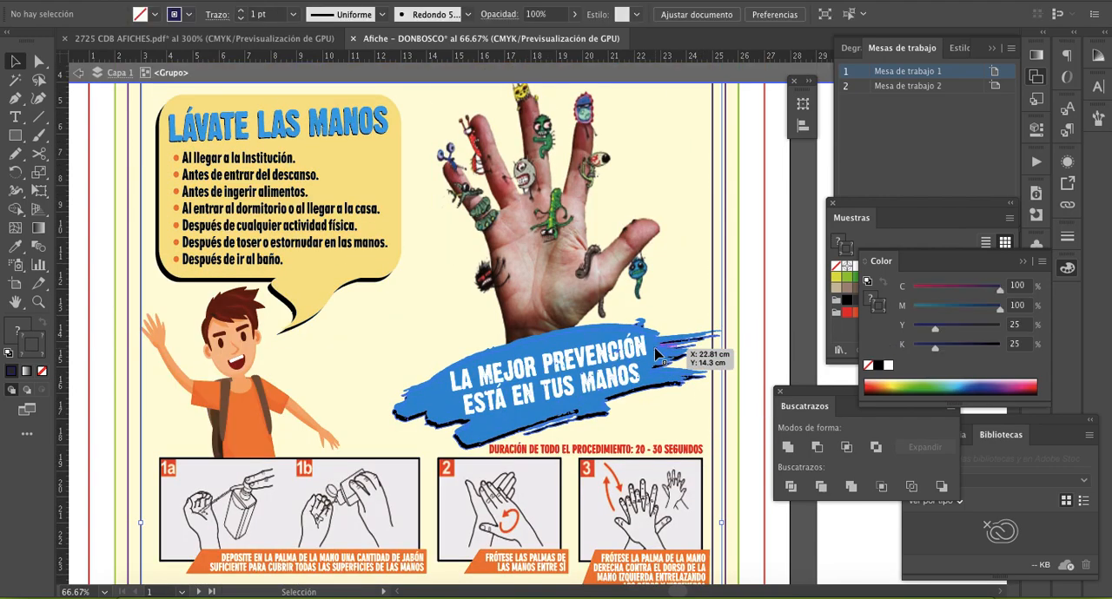
pyautogui.click(665, 363)
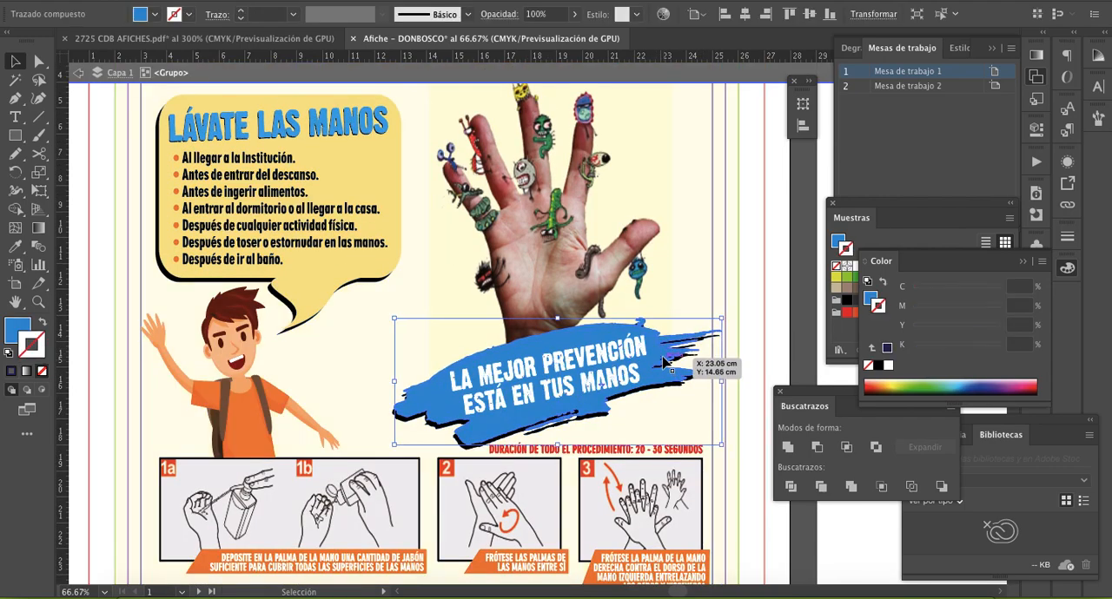
pyautogui.press('super+2')
pyautogui.click(607, 383)
pyautogui.click(689, 396)
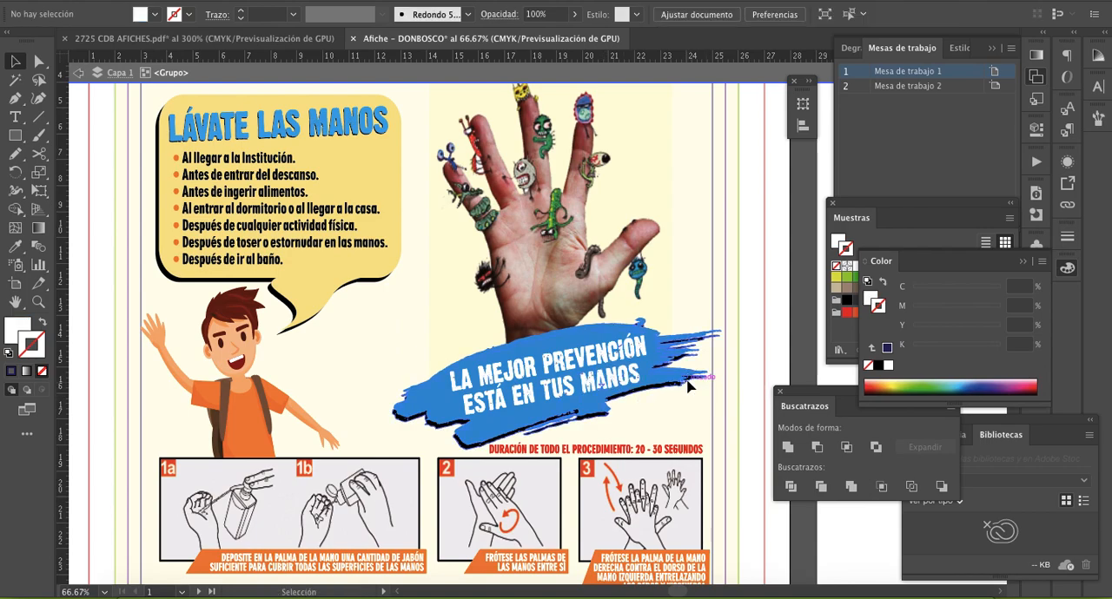
pyautogui.click(685, 377)
pyautogui.moveTo(683, 393); pyautogui.dragTo(667, 377)
pyautogui.click(615, 382)
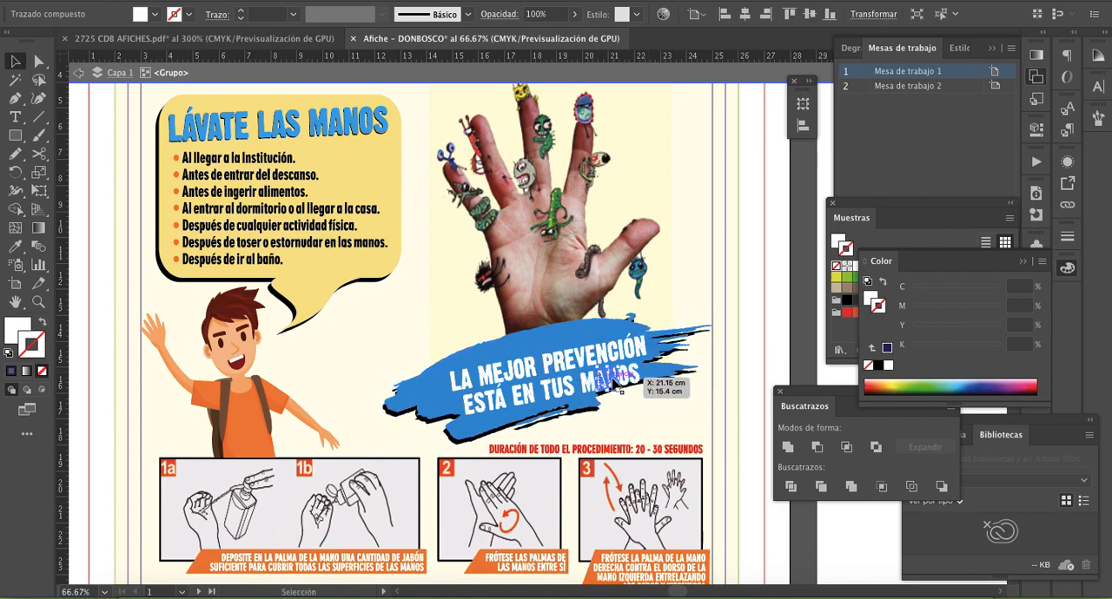
pyautogui.click(392, 350)
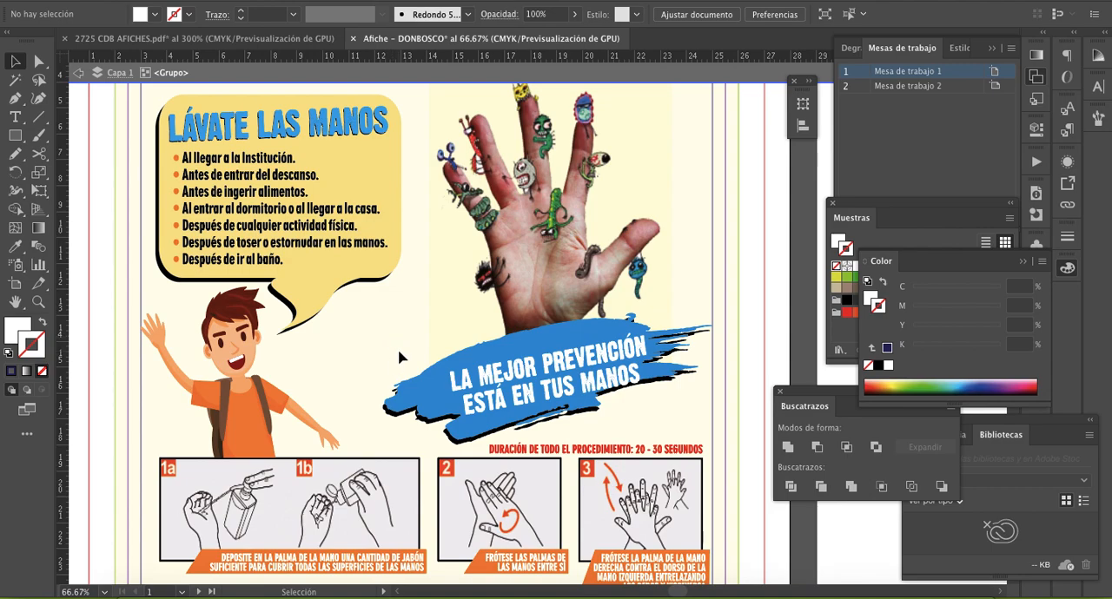
# - Select the hand picture together with the white slogan lettering and nudge both left and slightly up over the blue banner
pyautogui.scroll(3, 398, 357)
pyautogui.moveTo(657, 464); pyautogui.dragTo(656, 463)
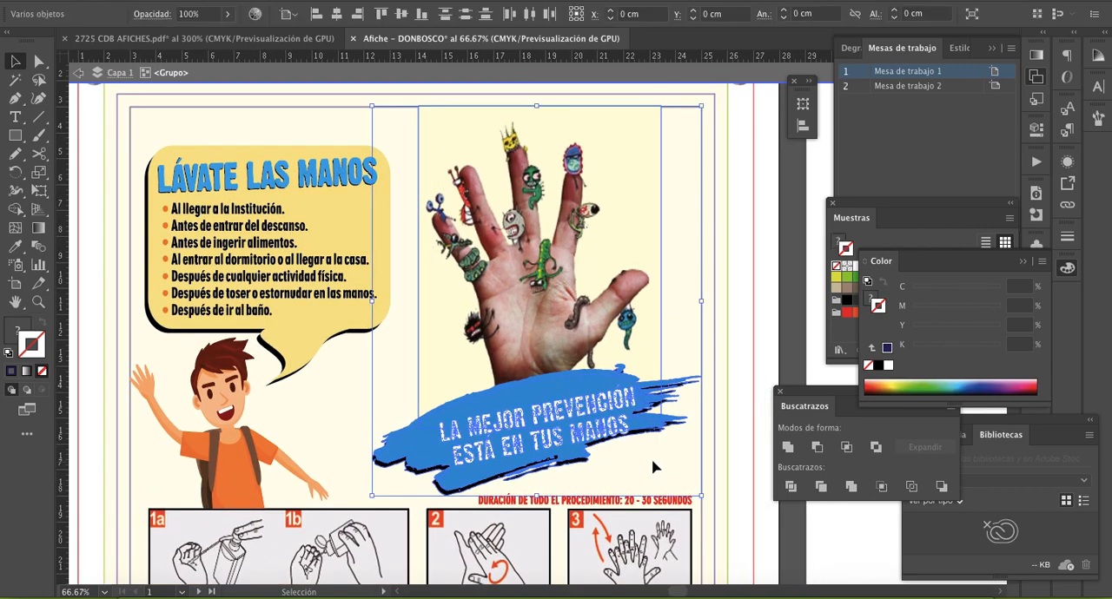
pyautogui.keyDown('shift'); pyautogui.click(387, 469); pyautogui.keyUp('shift')
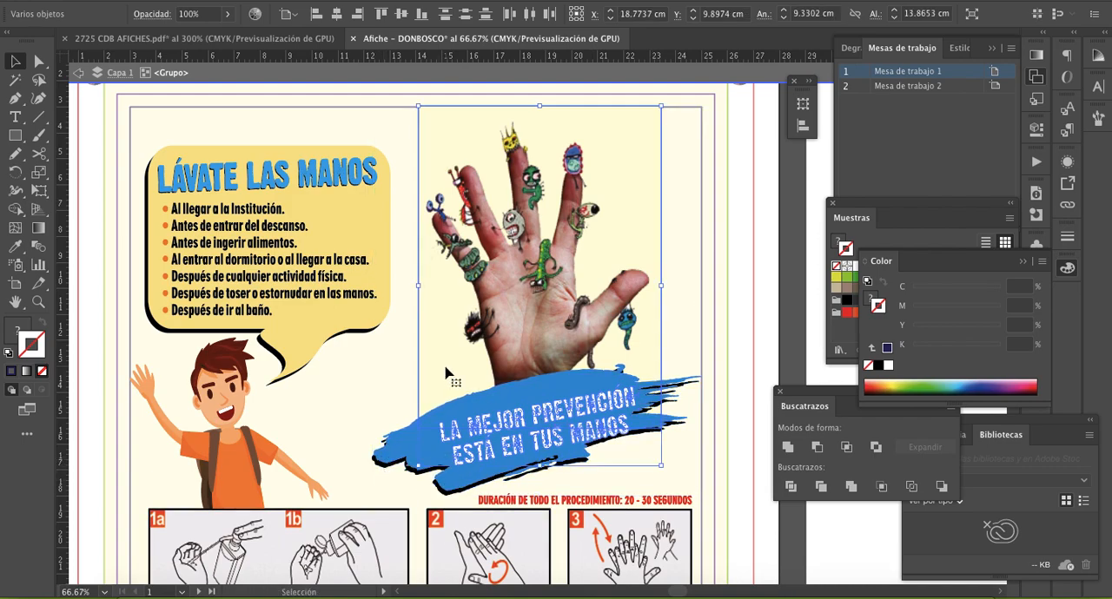
pyautogui.press('Left')
pyautogui.press('Left')
pyautogui.press('Left')
pyautogui.press('Left')
pyautogui.press('Left')
pyautogui.press('Left')
pyautogui.press('Left')
pyautogui.press('Left')
pyautogui.press('Left')
pyautogui.press('Left')
pyautogui.press('Left')
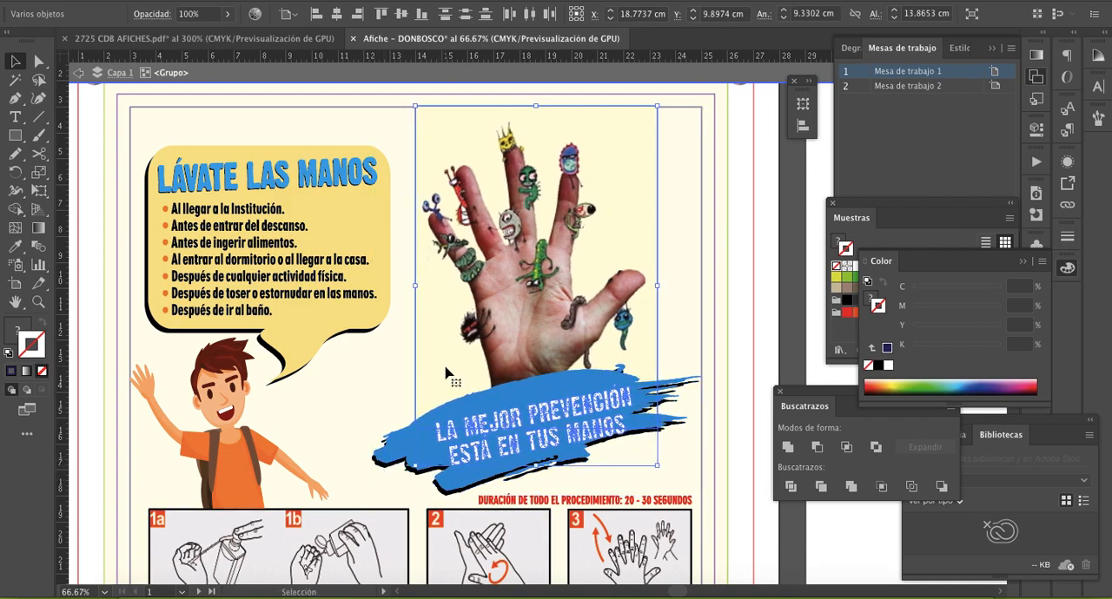
pyautogui.press('Left')
pyautogui.press('Up')
pyautogui.press('Up')
pyautogui.press('Up')
pyautogui.press('Up')
pyautogui.press('Up')
pyautogui.press('Up')
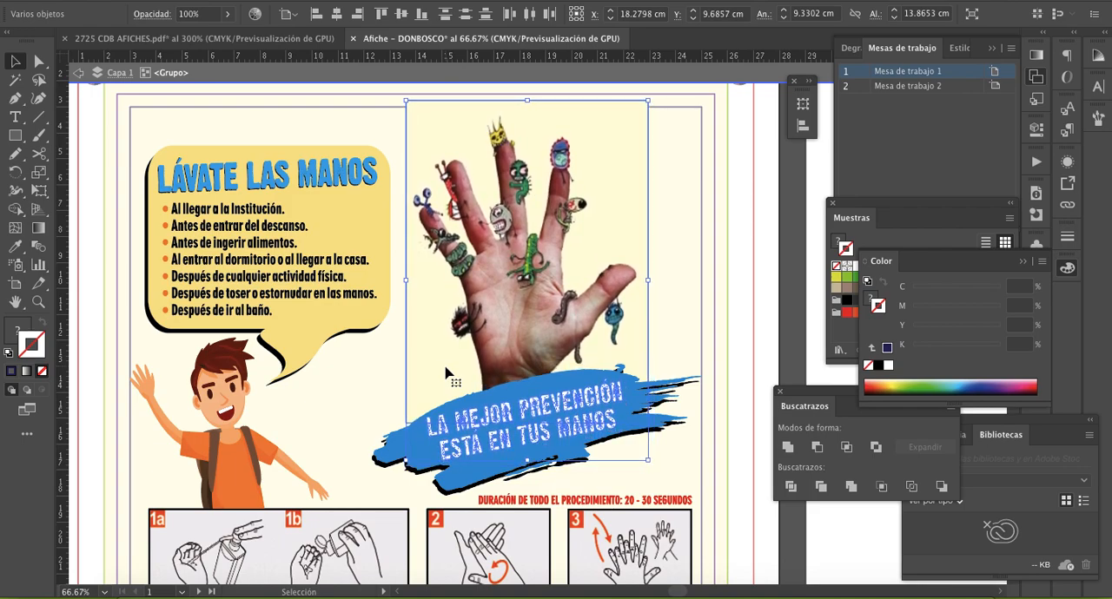
pyautogui.press('Right')
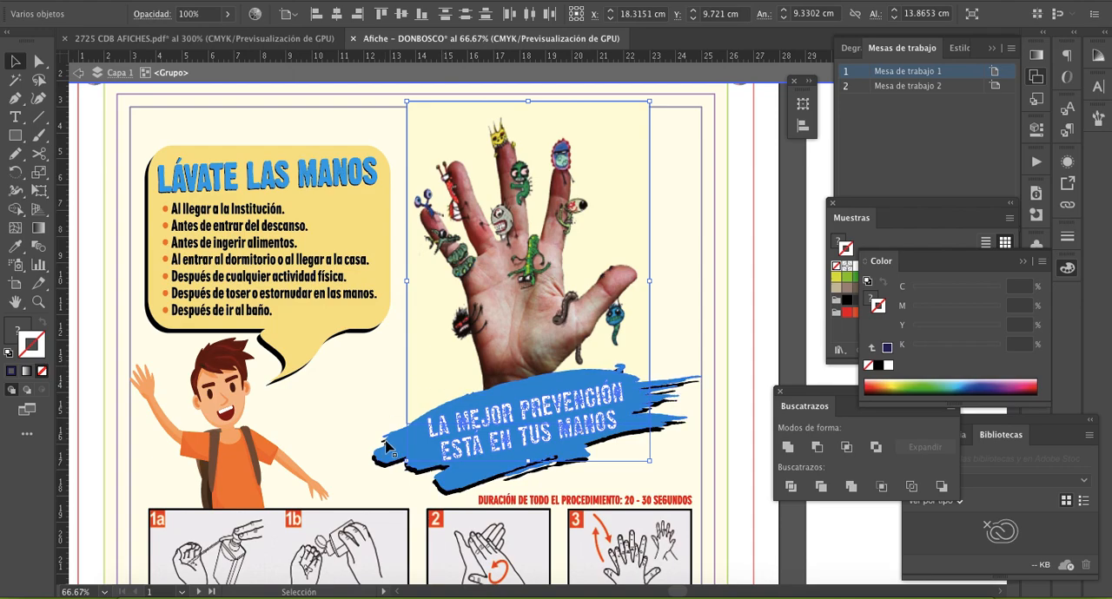
# - Select only the hand picture and nudge it down and slightly right behind the blue banner
pyautogui.click(385, 391)
pyautogui.click(422, 385)
pyautogui.press('Down')
pyautogui.press('Down')
pyautogui.press('Down')
pyautogui.press('Down')
pyautogui.press('Down')
pyautogui.press('Down')
pyautogui.press('Down')
pyautogui.press('Down')
pyautogui.press('Down')
pyautogui.press('Down')
pyautogui.press('Down')
pyautogui.press('Down')
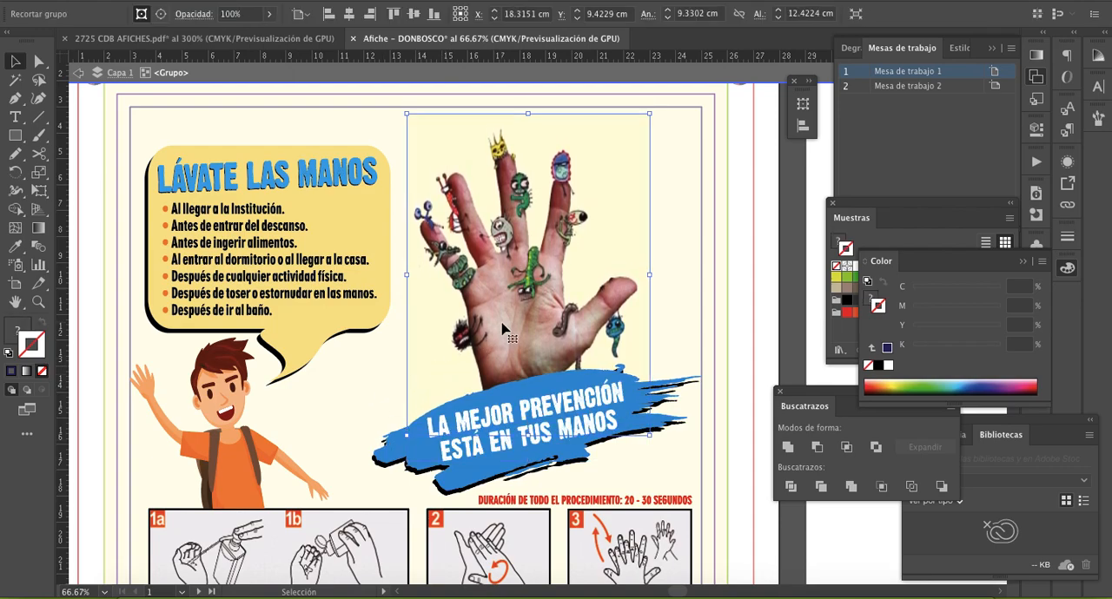
pyautogui.press('Down')
pyautogui.press('Down')
pyautogui.press('Down')
pyautogui.press('Down')
pyautogui.press('Right')
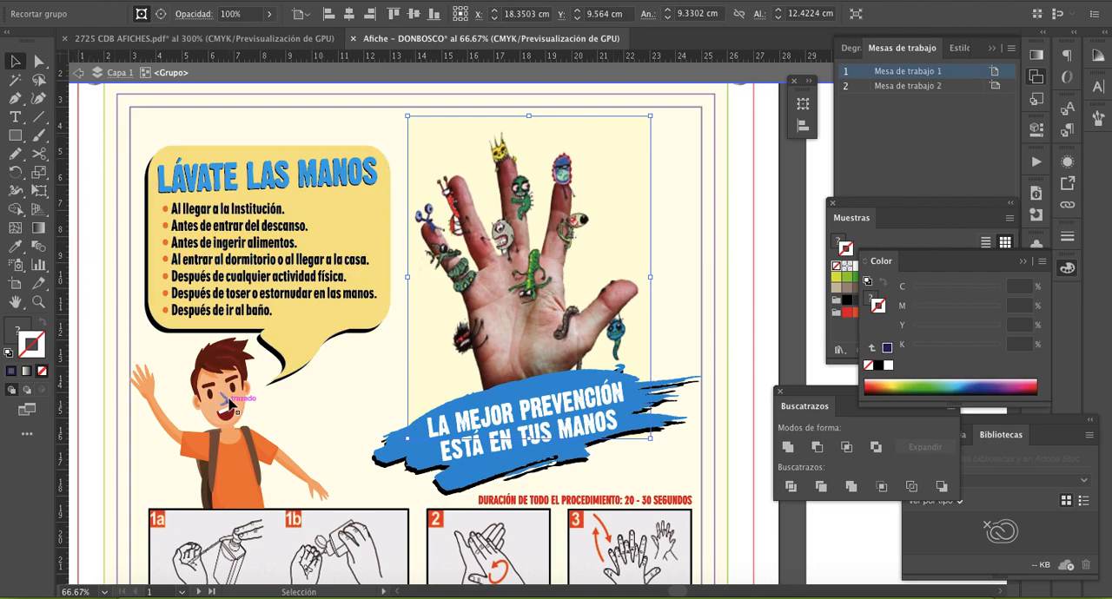
pyautogui.scroll(-5, 132, 391)
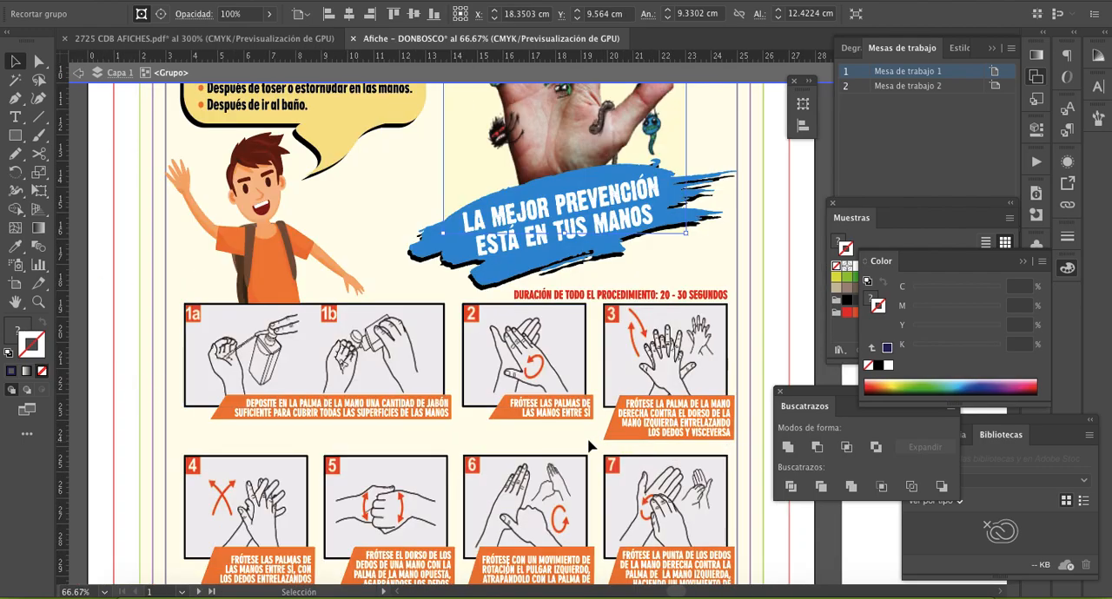
pyautogui.scroll(-4, 587, 446)
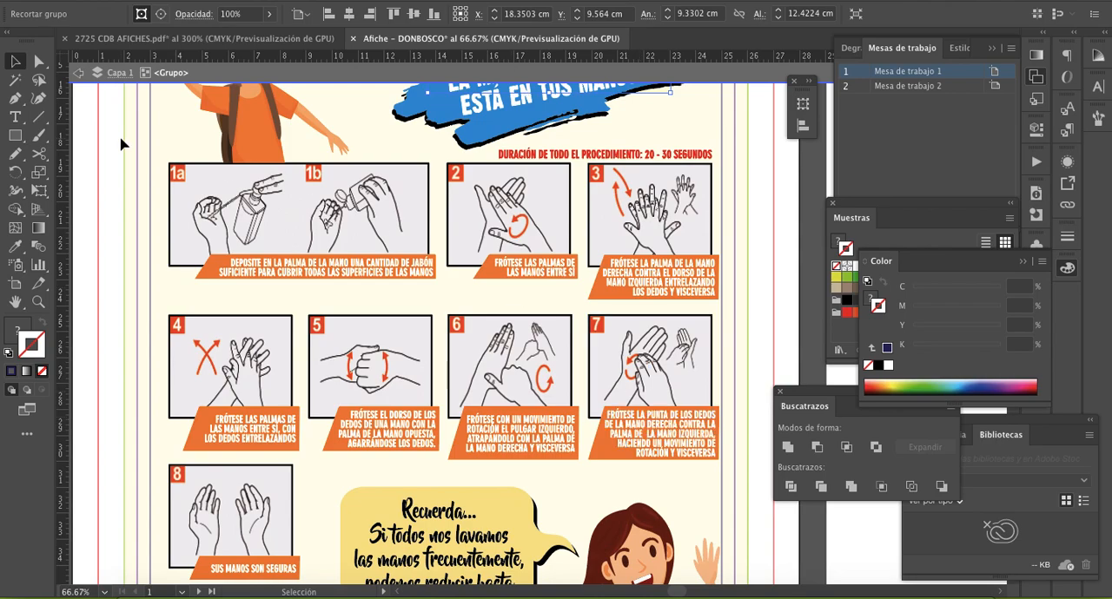
pyautogui.click(172, 185)
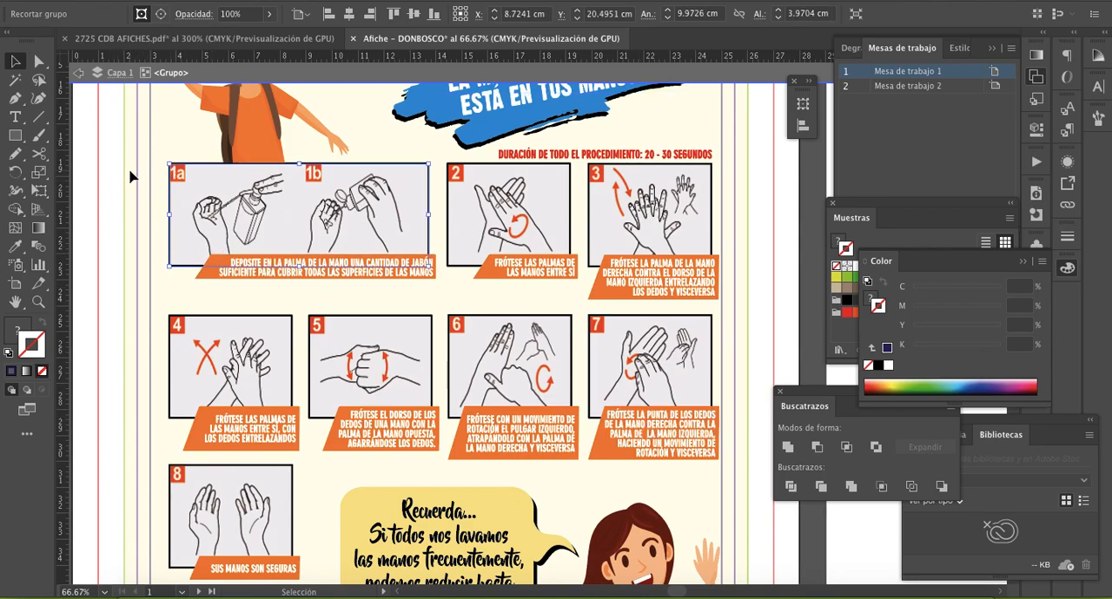
pyautogui.moveTo(99, 159); pyautogui.dragTo(445, 300)
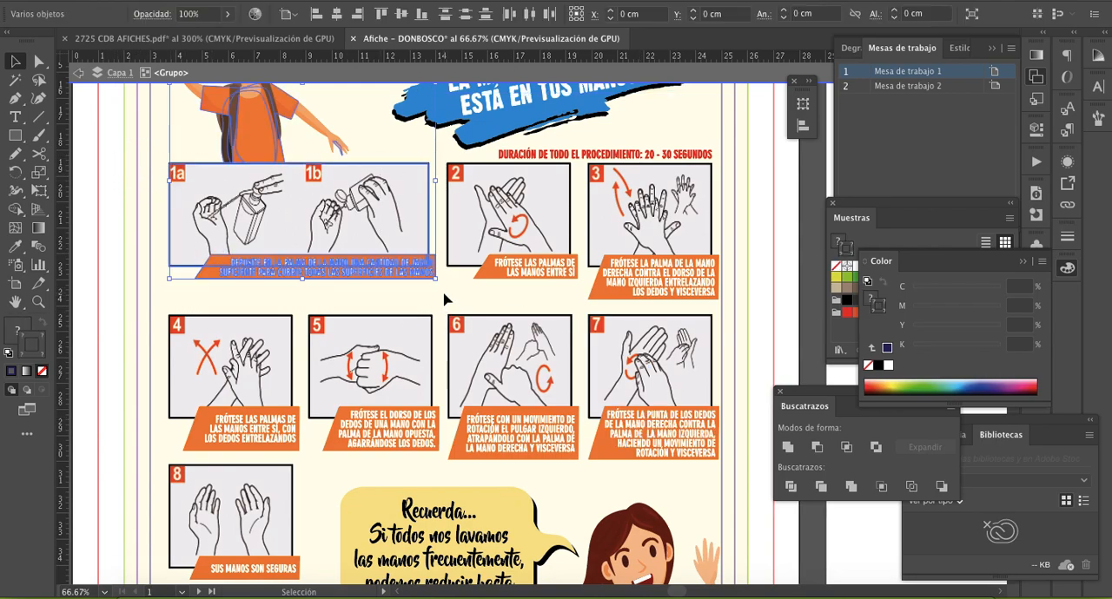
pyautogui.click(391, 291)
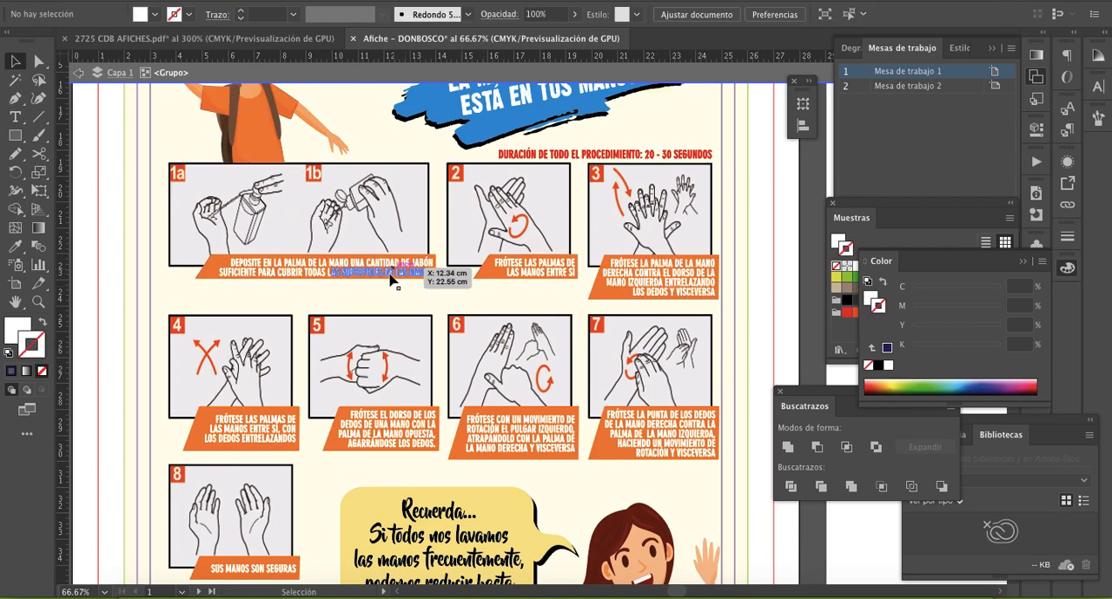
# - Select the whole woman illustration, fine-tune its horizontal position against the dark blue frame's right edge, and leave the isolated group
pyautogui.scroll(-5, 116, 301)
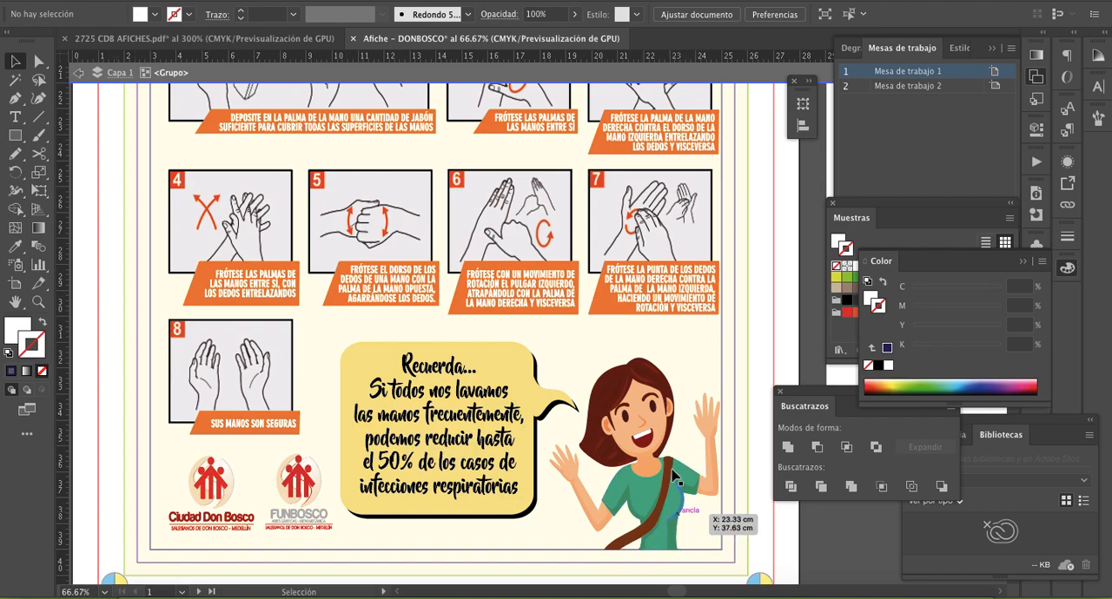
pyautogui.click(647, 504)
pyautogui.click(632, 391)
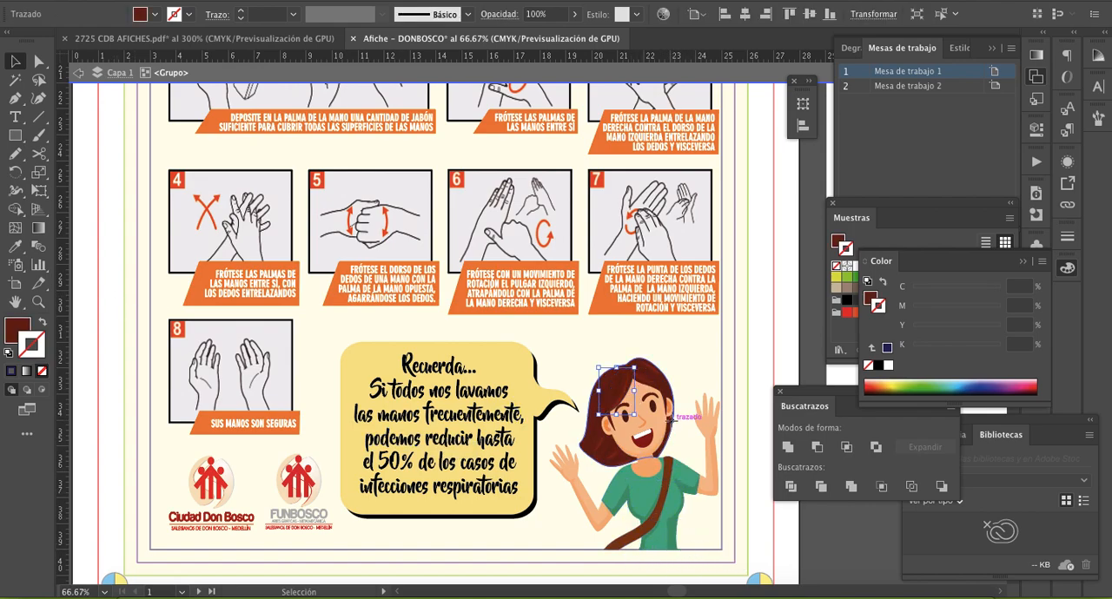
pyautogui.click(708, 538)
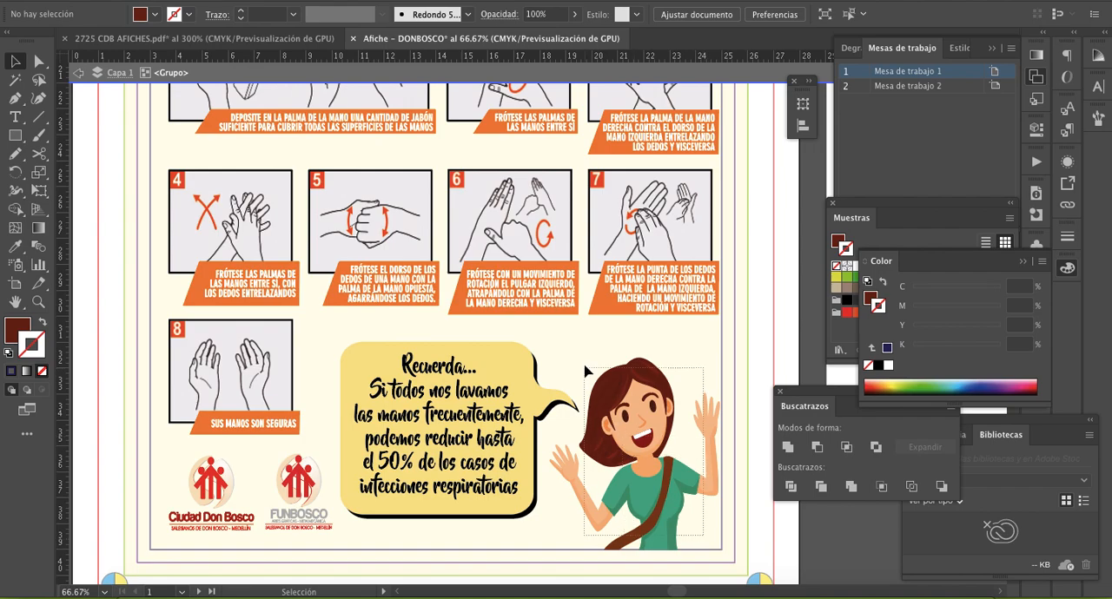
pyautogui.hotkey('ctrl', 'a')
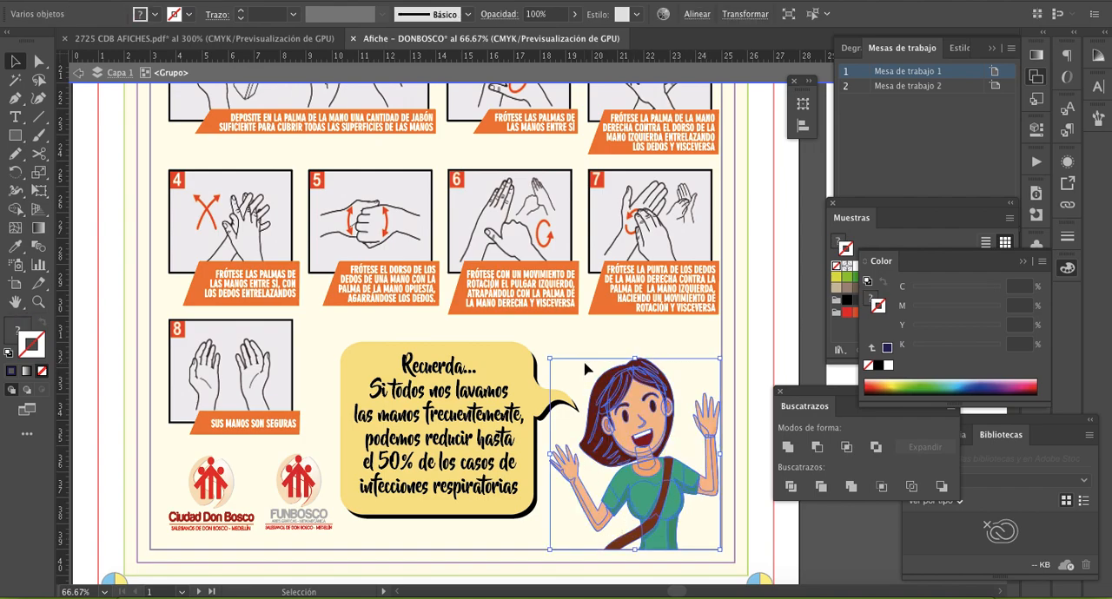
pyautogui.press('Right')
pyautogui.press('Right')
pyautogui.press('Right')
pyautogui.press('Left')
pyautogui.press('Left')
pyautogui.press('Left')
pyautogui.hotkey('ctrl', 'shift', 'a')
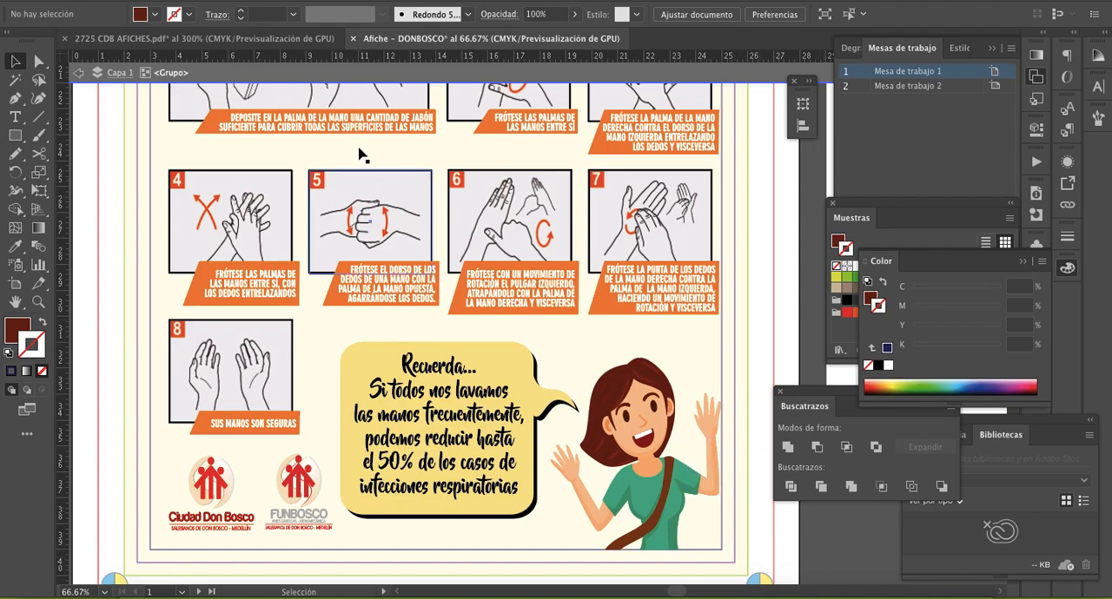
pyautogui.click(81, 76)
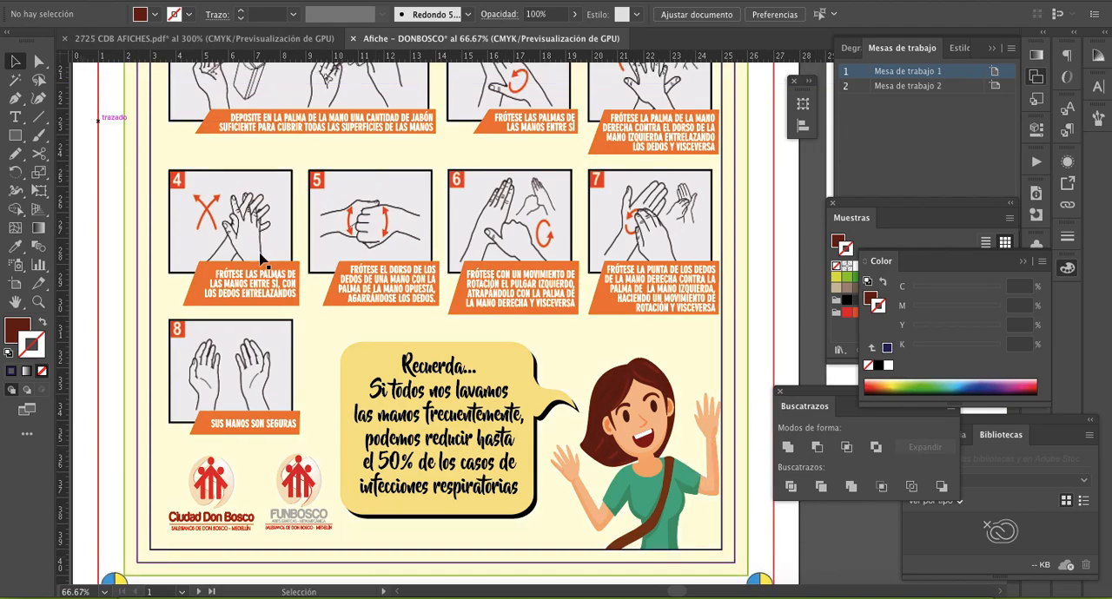
# - Set the fill to none and create a 1 cm line segment at 90° beside the artboard's left edge near its top
pyautogui.press('z')
pyautogui.keyDown('alt'); pyautogui.click(507, 315); pyautogui.keyUp('alt')
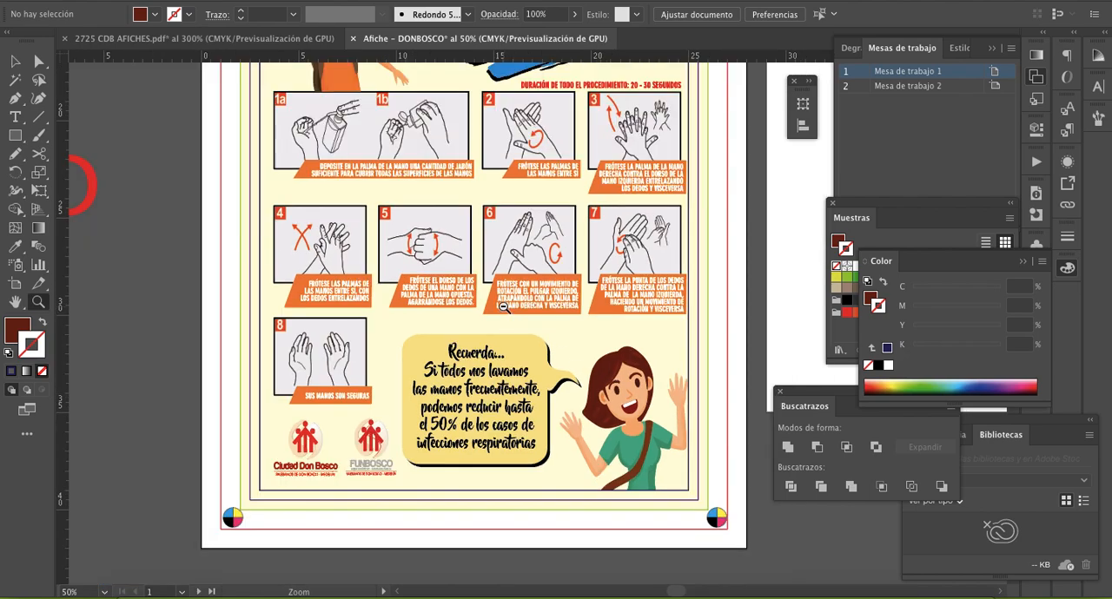
pyautogui.keyDown('alt'); pyautogui.click(502, 307); pyautogui.keyUp('alt')
pyautogui.keyDown('alt'); pyautogui.click(503, 307); pyautogui.keyUp('alt')
pyautogui.scroll(5, 513, 205)
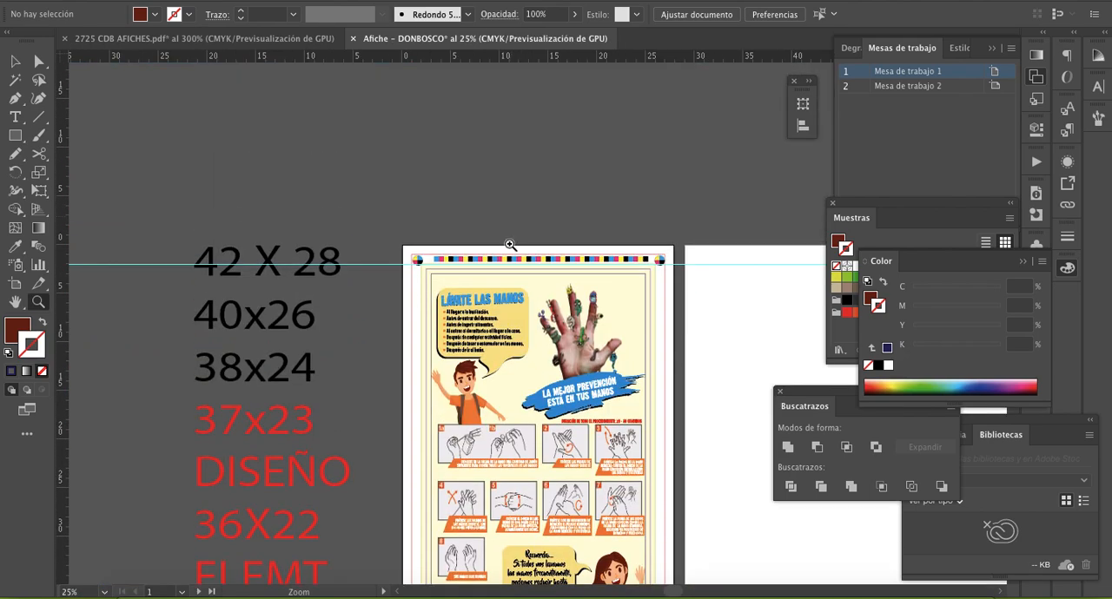
pyautogui.moveTo(551, 342); pyautogui.dragTo(494, 302)
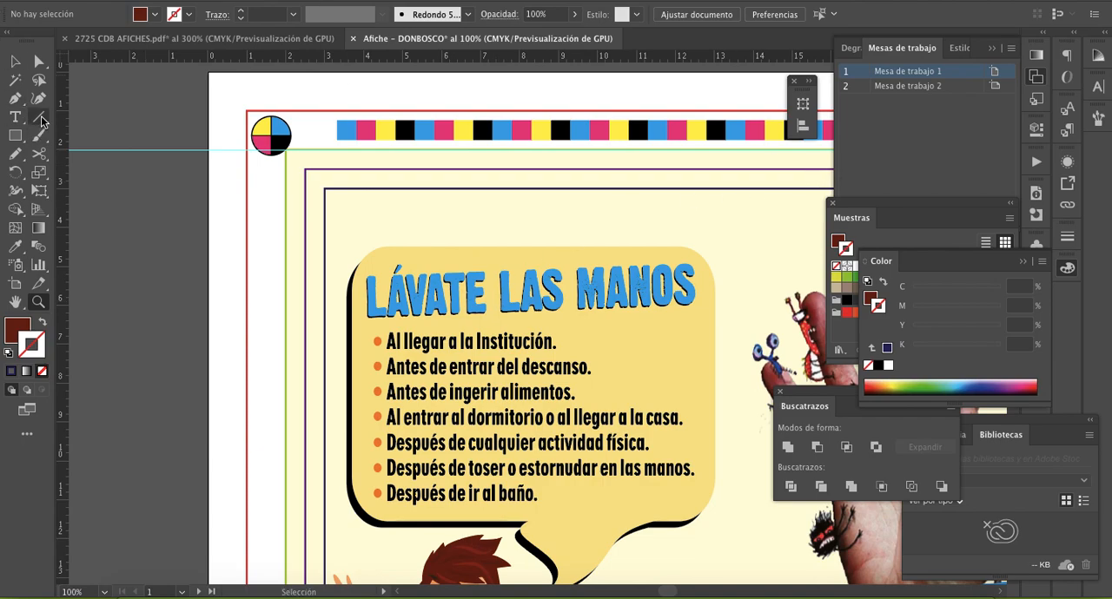
pyautogui.click(14, 328)
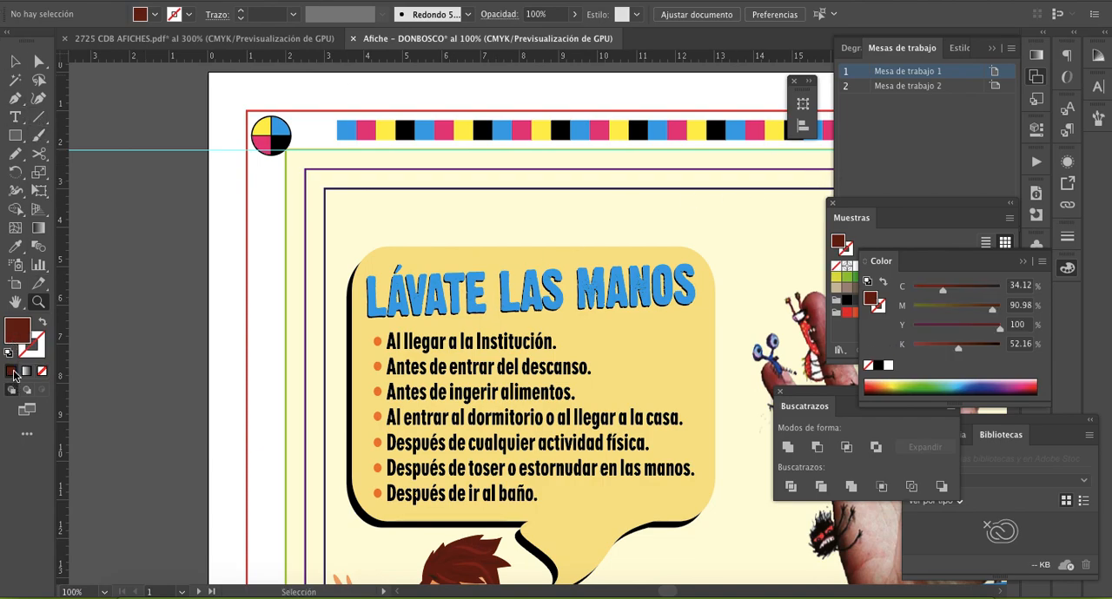
pyautogui.click(44, 373)
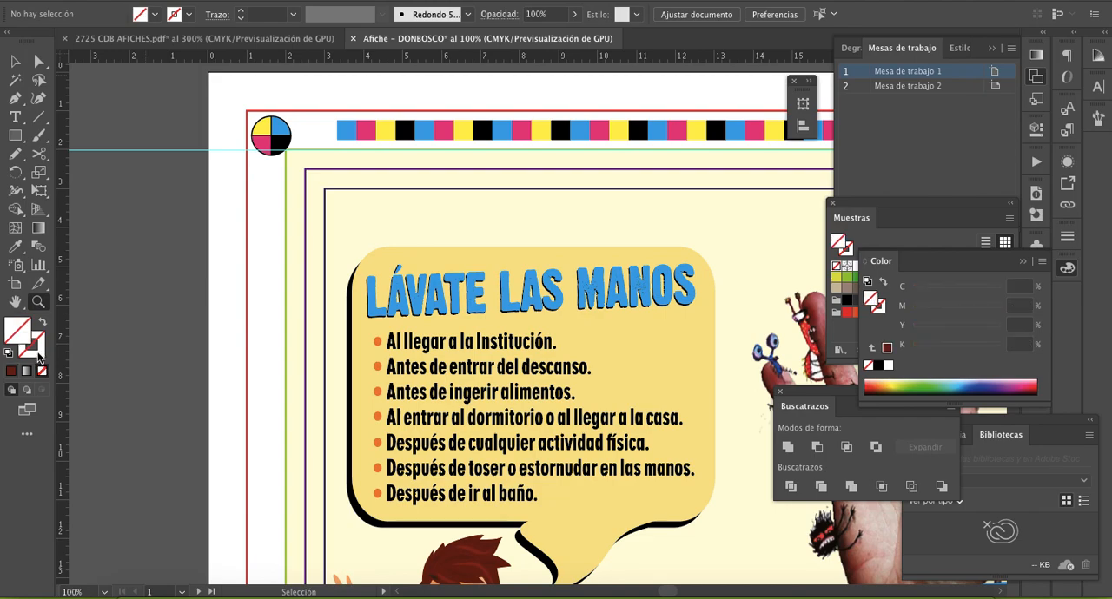
pyautogui.click(38, 119)
pyautogui.click(221, 241)
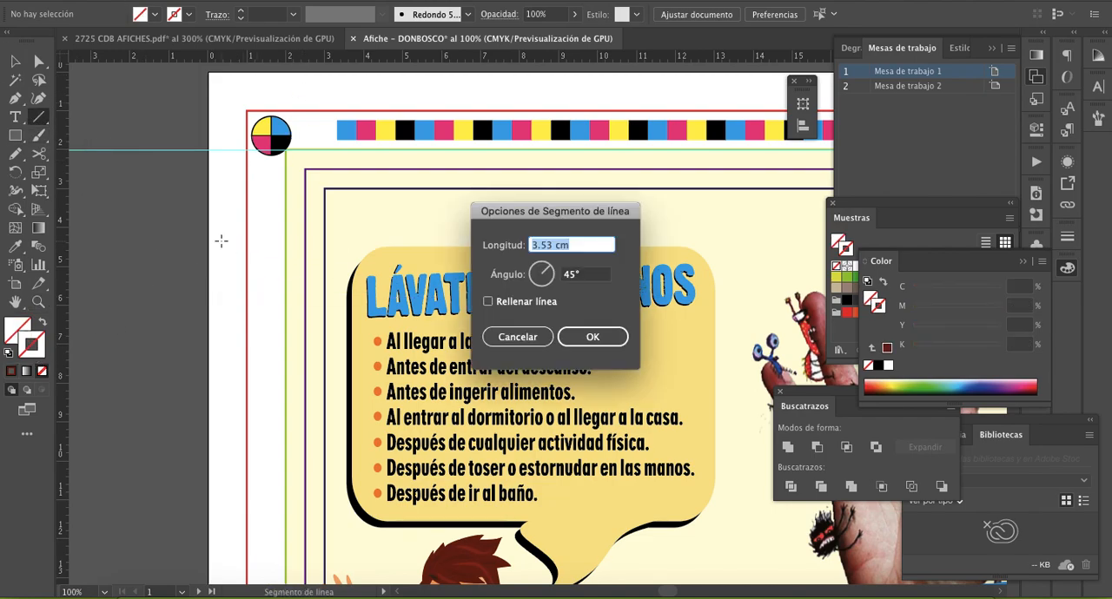
pyautogui.write('1')
pyautogui.press('Tab')
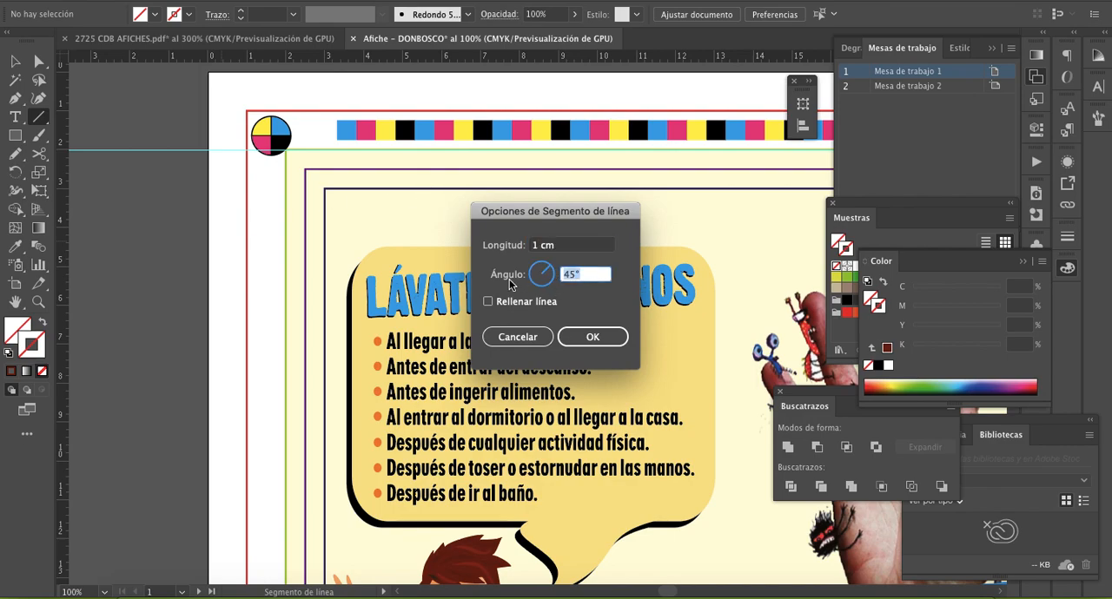
pyautogui.write('90')
pyautogui.press('Return')
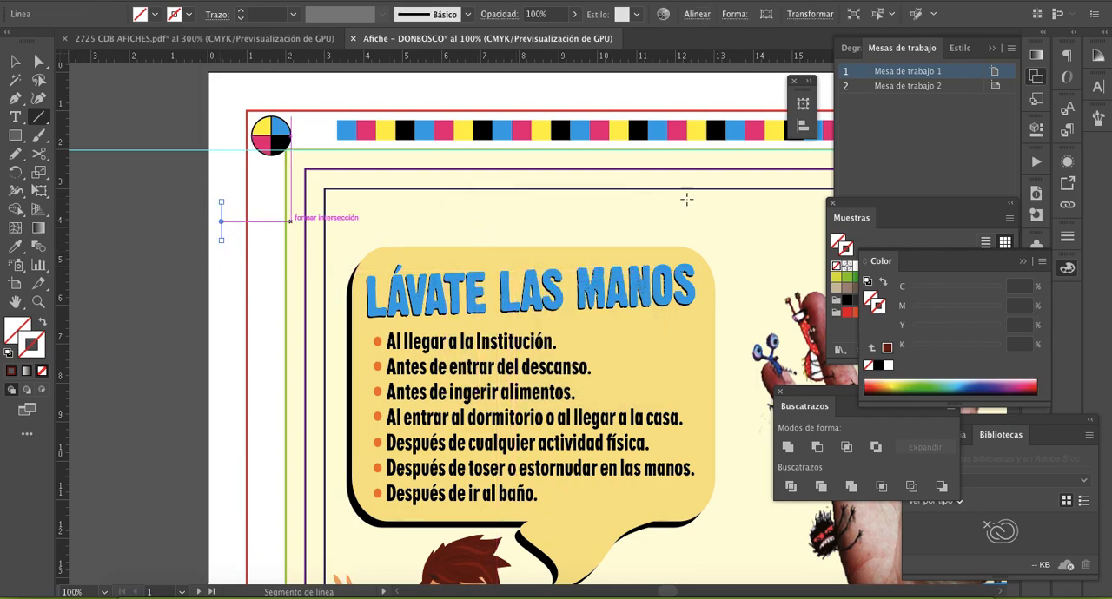
# - Give the line a black 1 pt stroke and place it on the purple frame's left edge with its top on the green frame's upper edge
pyautogui.click(878, 364)
pyautogui.click(14, 61)
pyautogui.moveTo(222, 228); pyautogui.dragTo(306, 171)
pyautogui.press('z')
pyautogui.click(467, 310)
pyautogui.click(524, 296)
pyautogui.click(530, 295)
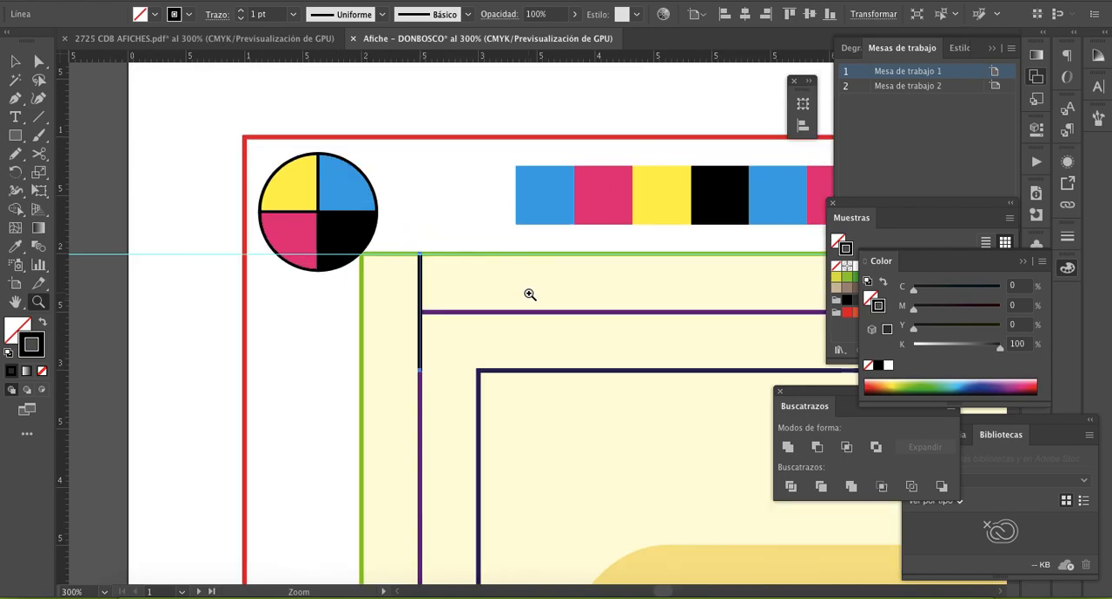
# - Move the black vertical line up so its lower end meets the purple frame's upper-left corner
pyautogui.press('v')
pyautogui.moveTo(425, 299); pyautogui.dragTo(424, 225)
pyautogui.press('z')
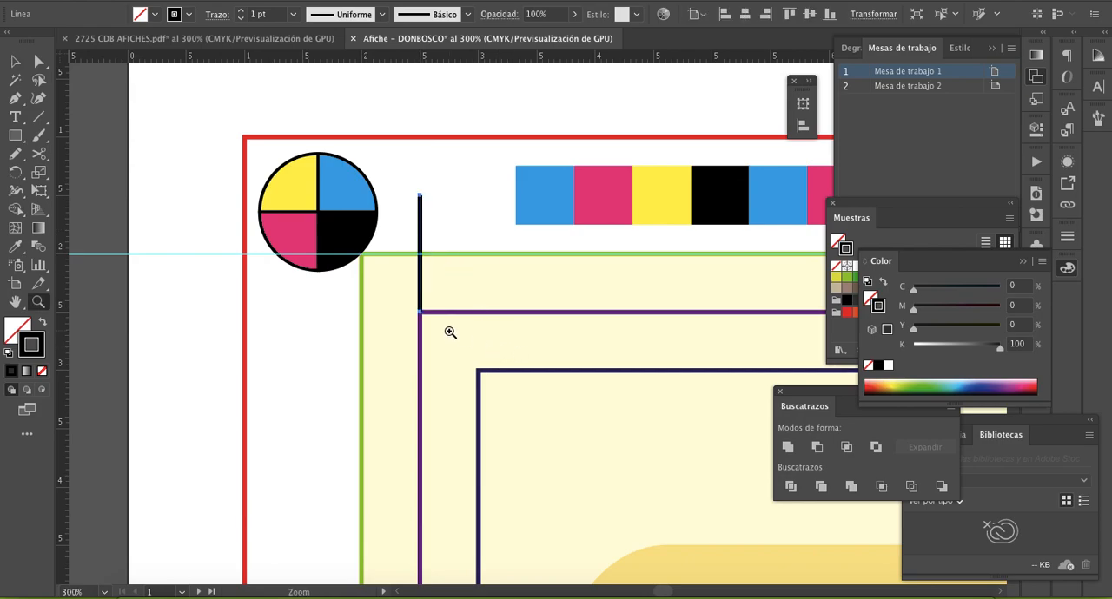
pyautogui.click(503, 332)
pyautogui.click(525, 317)
pyautogui.click(499, 317)
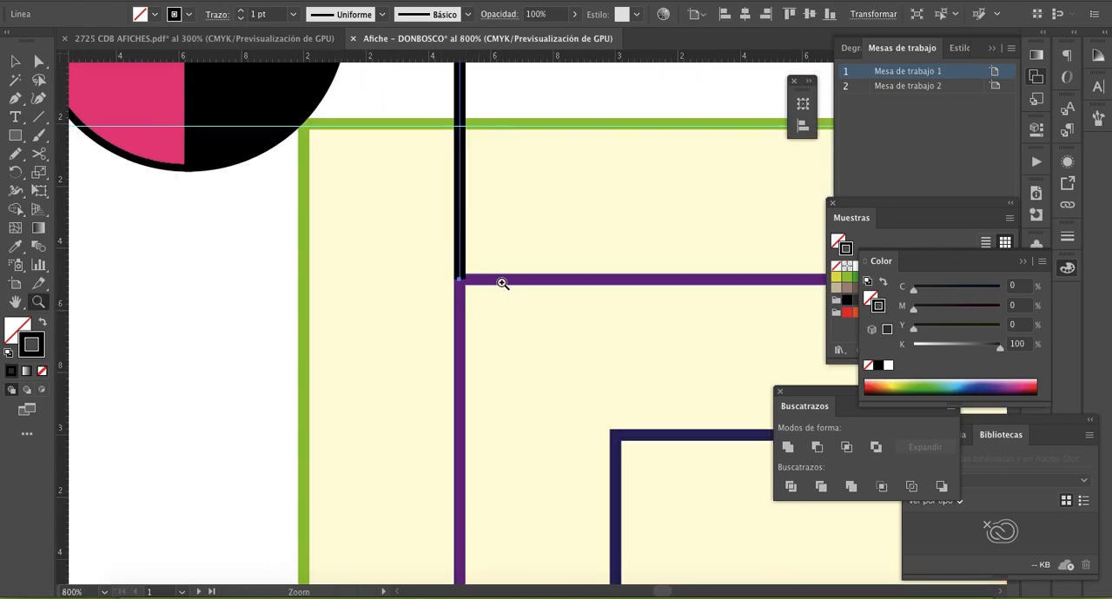
pyautogui.press('v')
pyautogui.moveTo(463, 252); pyautogui.dragTo(459, 272)
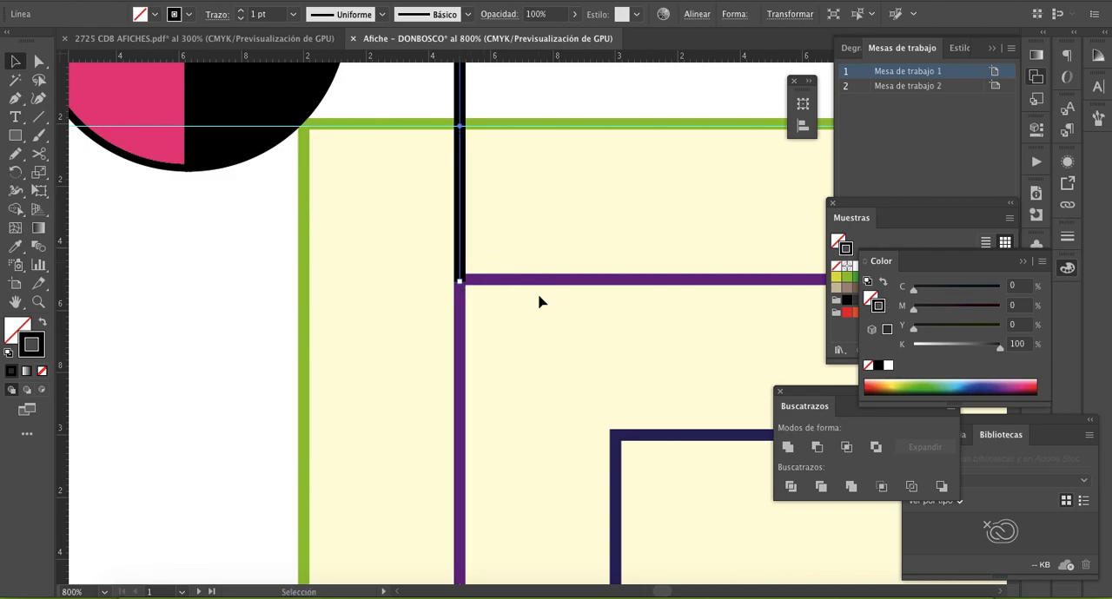
pyautogui.scroll(5, 538, 301)
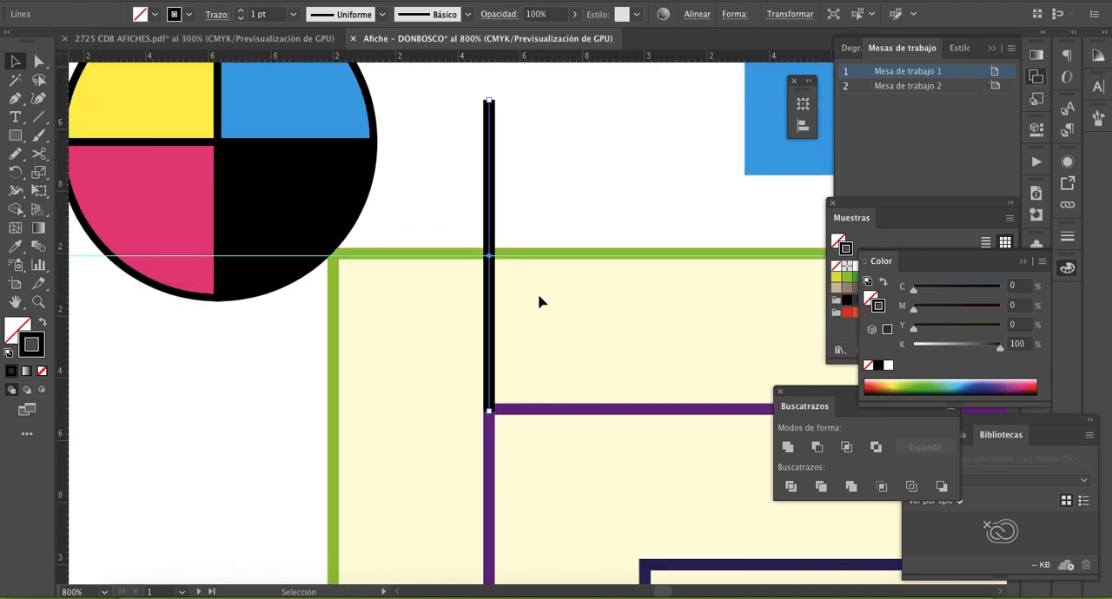
# - Create a horizontal copy of the line rotated 90° and place its right end at the purple frame's upper-left corner
pyautogui.click(493, 211)
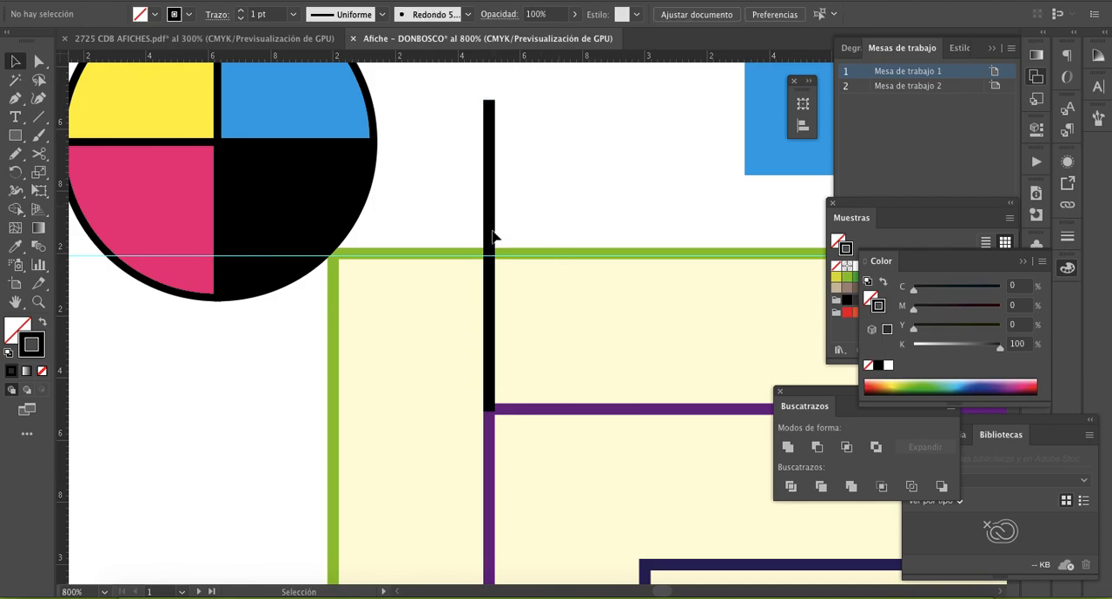
pyautogui.click(493, 237)
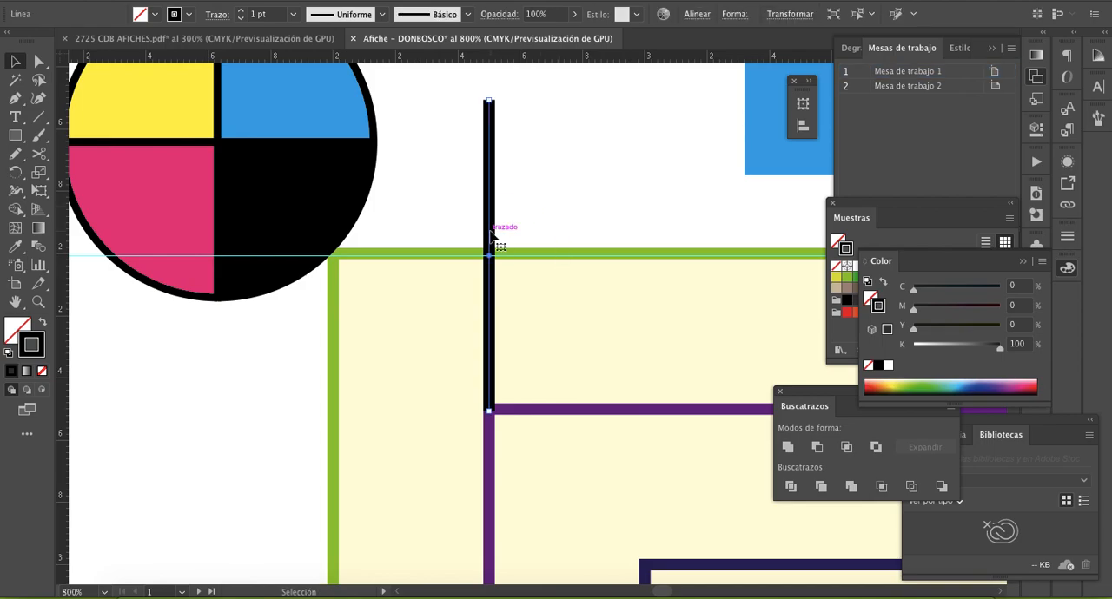
pyautogui.click(565, 179)
pyautogui.click(488, 172)
pyautogui.moveTo(487, 96); pyautogui.dragTo(608, 257)
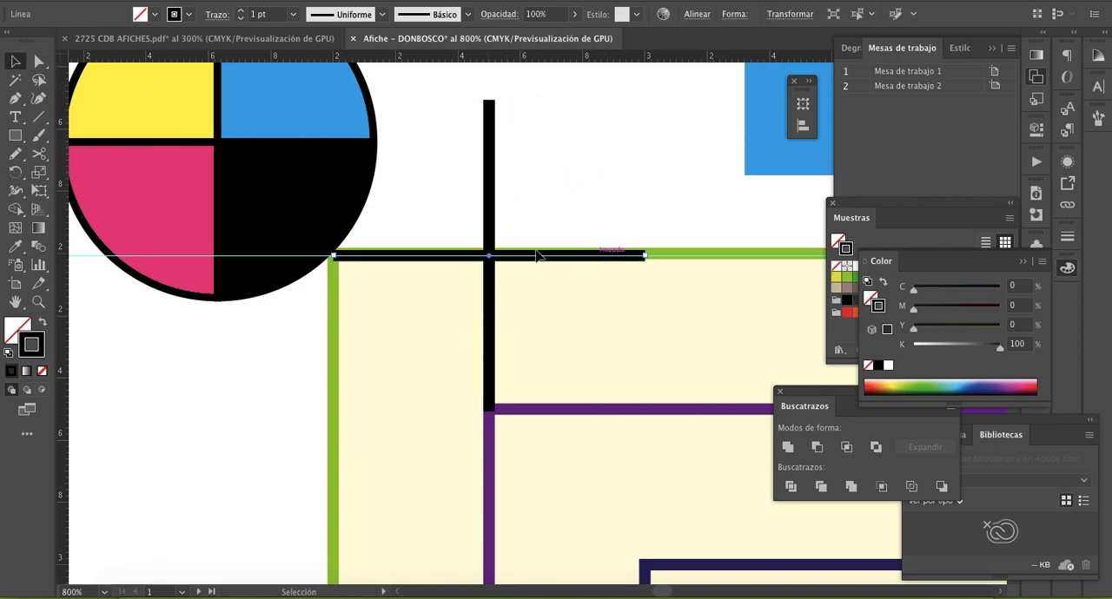
pyautogui.moveTo(489, 257)
pyautogui.mouseDown()
pyautogui.moveTo(355, 383)
pyautogui.moveTo(343, 423)
pyautogui.moveTo(335, 414)
pyautogui.mouseUp()
# - Fine-tune the horizontal line so its end is flush with the vertical line's right edge at the corner
pyautogui.press('z')
pyautogui.click(526, 373)
pyautogui.click(531, 360)
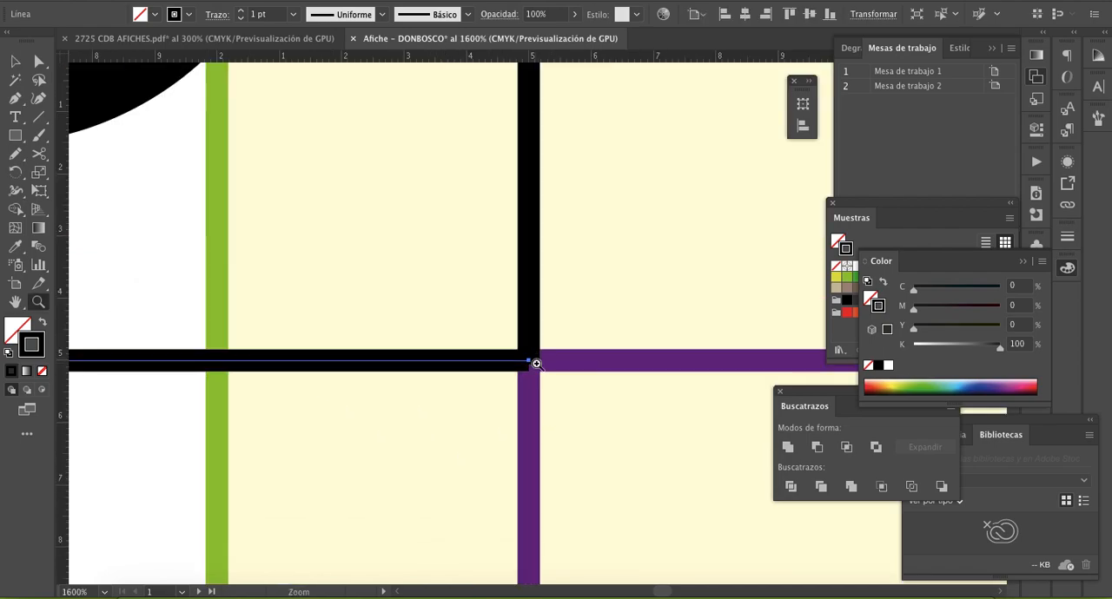
pyautogui.click(535, 341)
pyautogui.click(536, 332)
pyautogui.click(536, 332)
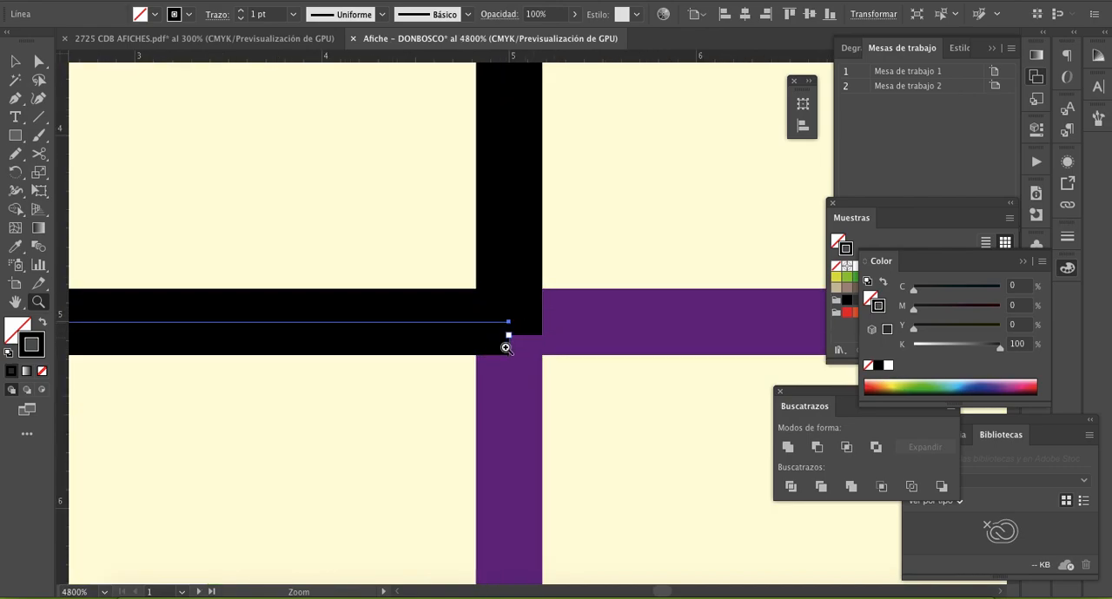
pyautogui.press('v')
pyautogui.moveTo(439, 323); pyautogui.dragTo(491, 328)
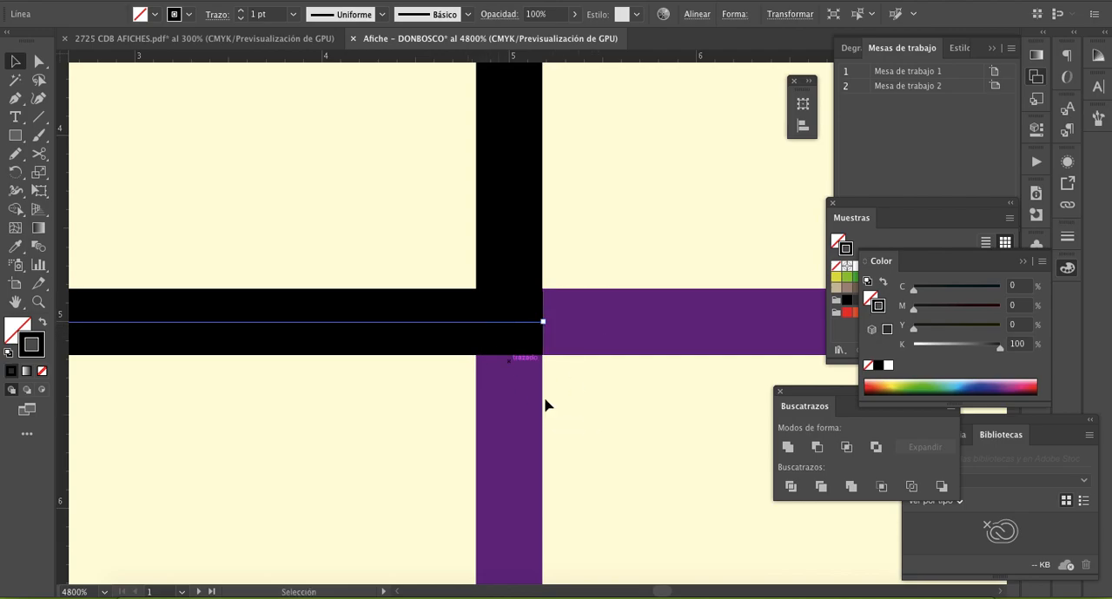
pyautogui.click(620, 421)
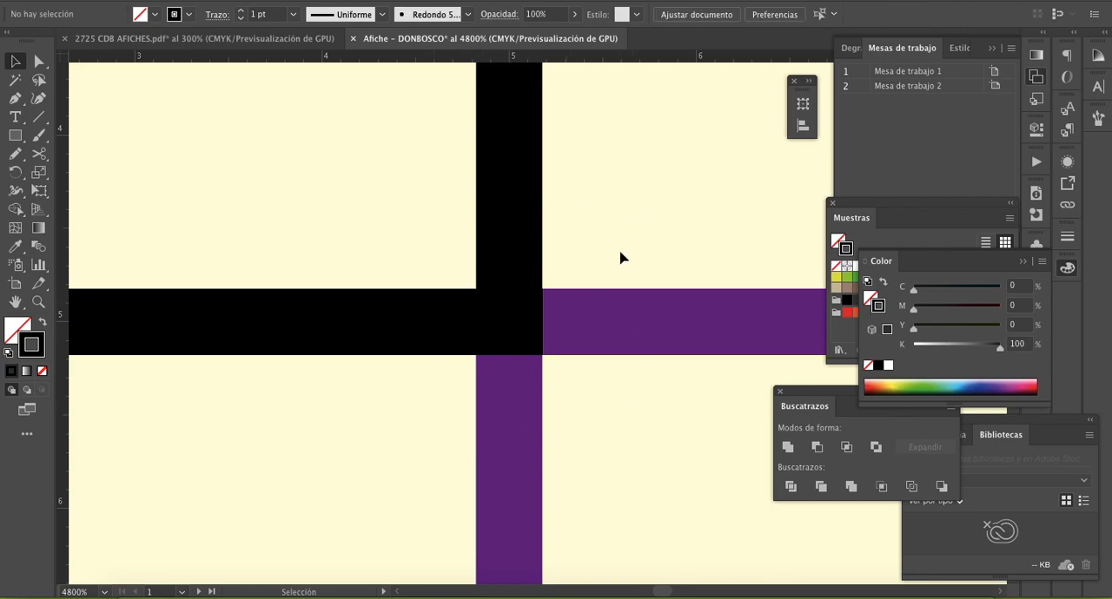
# - Group the vertical and horizontal lines into one corner crop mark
pyautogui.click(512, 232)
pyautogui.keyDown('shift'); pyautogui.click(390, 329); pyautogui.keyUp('shift')
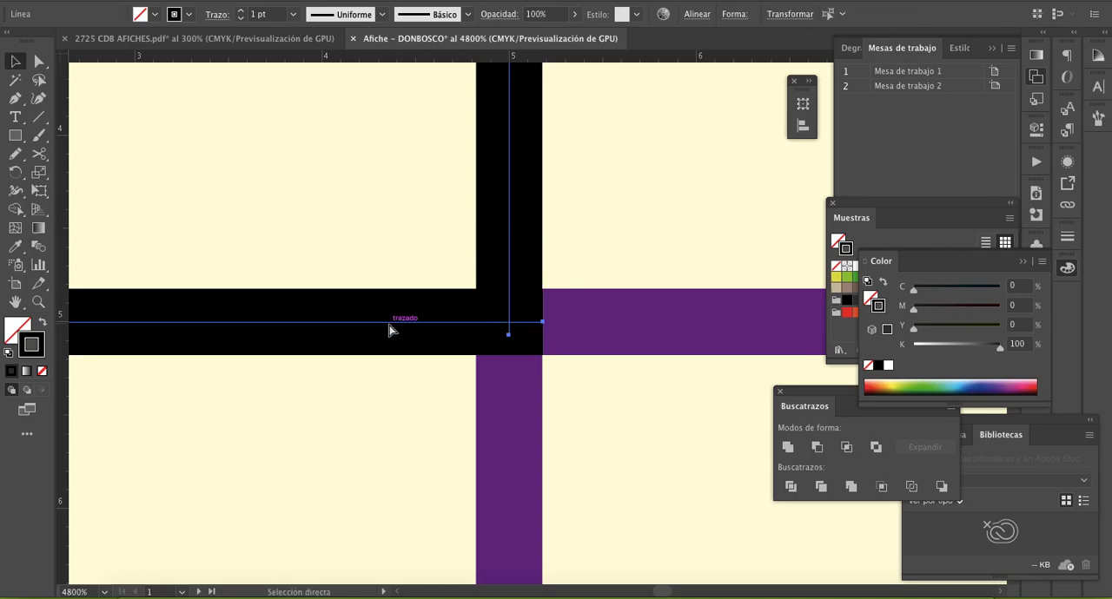
pyautogui.press('super+g')
pyautogui.press('z')
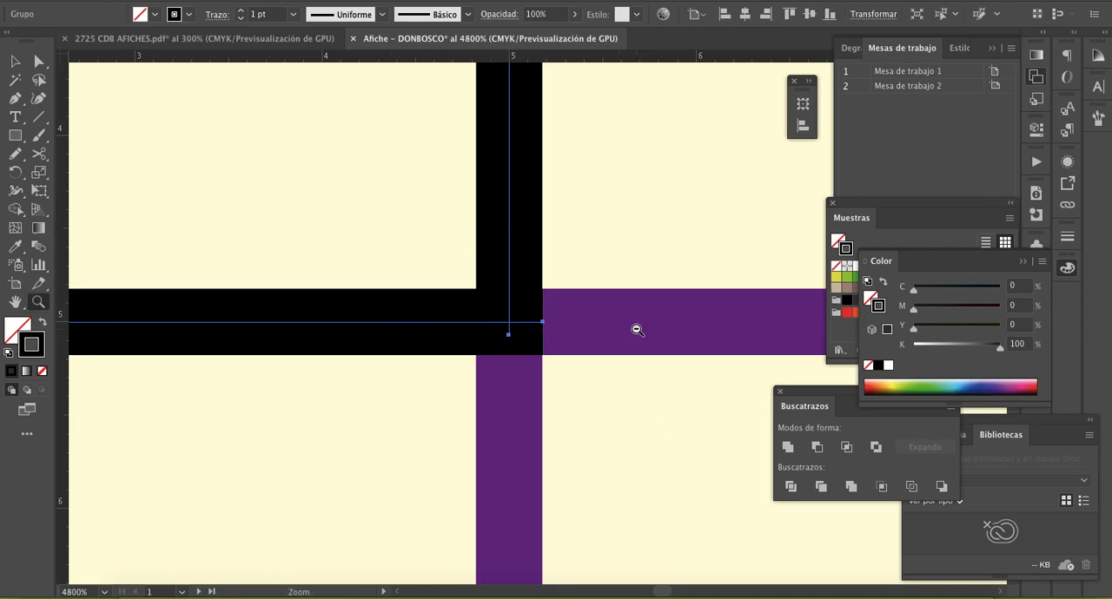
pyautogui.keyDown('alt'); pyautogui.click(637, 330); pyautogui.keyUp('alt')
pyautogui.keyDown('alt'); pyautogui.click(637, 330); pyautogui.keyUp('alt')
pyautogui.keyDown('alt'); pyautogui.click(599, 345); pyautogui.keyUp('alt')
pyautogui.keyDown('alt'); pyautogui.click(612, 374); pyautogui.keyUp('alt')
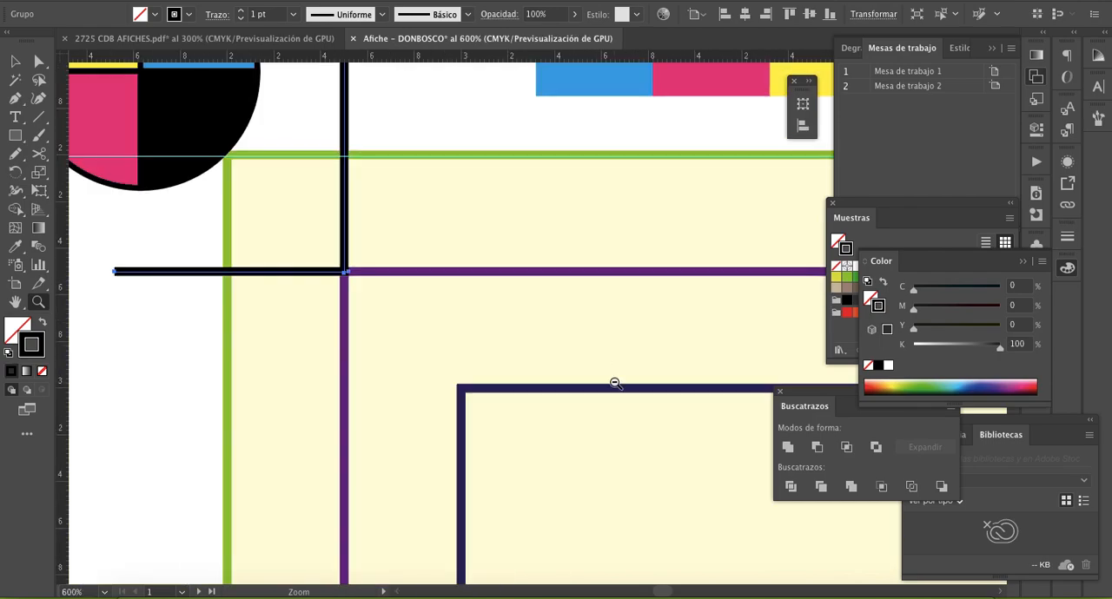
pyautogui.keyDown('alt'); pyautogui.click(615, 383); pyautogui.keyUp('alt')
pyautogui.keyDown('alt'); pyautogui.click(615, 383); pyautogui.keyUp('alt')
pyautogui.keyDown('alt'); pyautogui.click(613, 383); pyautogui.keyUp('alt')
pyautogui.keyDown('alt'); pyautogui.click(616, 382); pyautogui.keyUp('alt')
pyautogui.moveTo(644, 380); pyautogui.dragTo(431, 430)
pyautogui.keyDown('alt'); pyautogui.click(463, 369); pyautogui.keyUp('alt')
pyautogui.keyDown('alt'); pyautogui.click(464, 369); pyautogui.keyUp('alt')
pyautogui.moveTo(577, 365); pyautogui.dragTo(327, 369)
pyautogui.press('v')
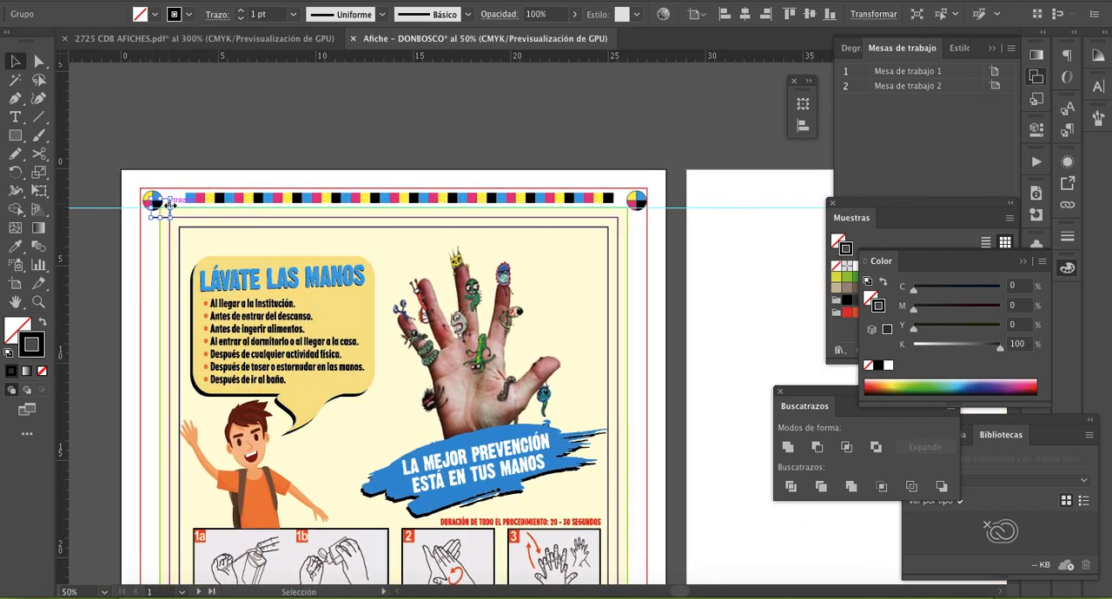
pyautogui.press('z')
pyautogui.click(381, 235)
pyautogui.moveTo(483, 349); pyautogui.dragTo(341, 282)
pyautogui.press('v')
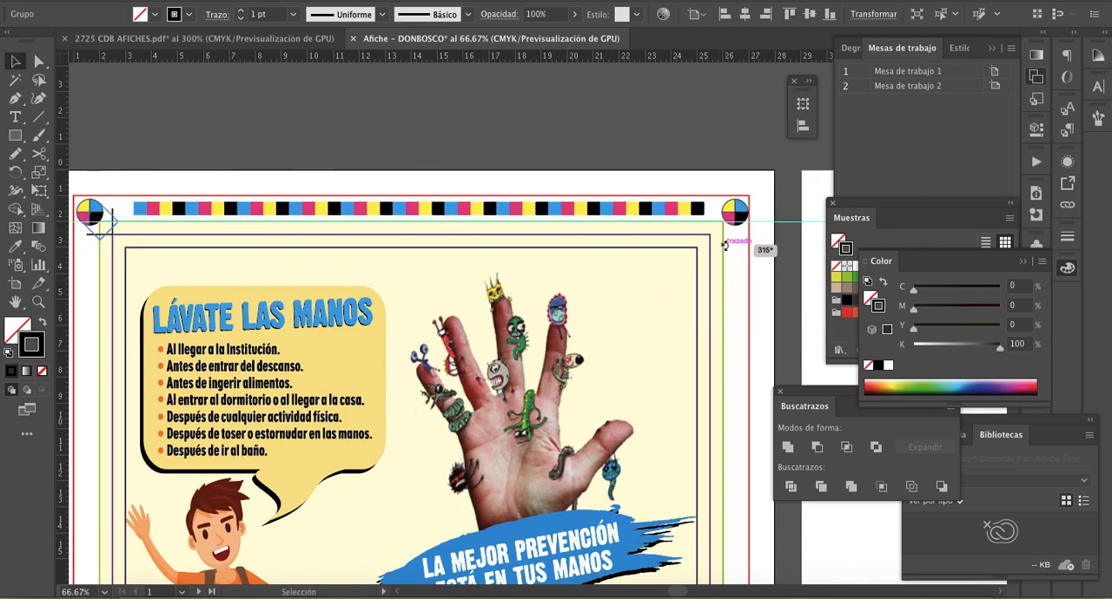
pyautogui.press('super+z')
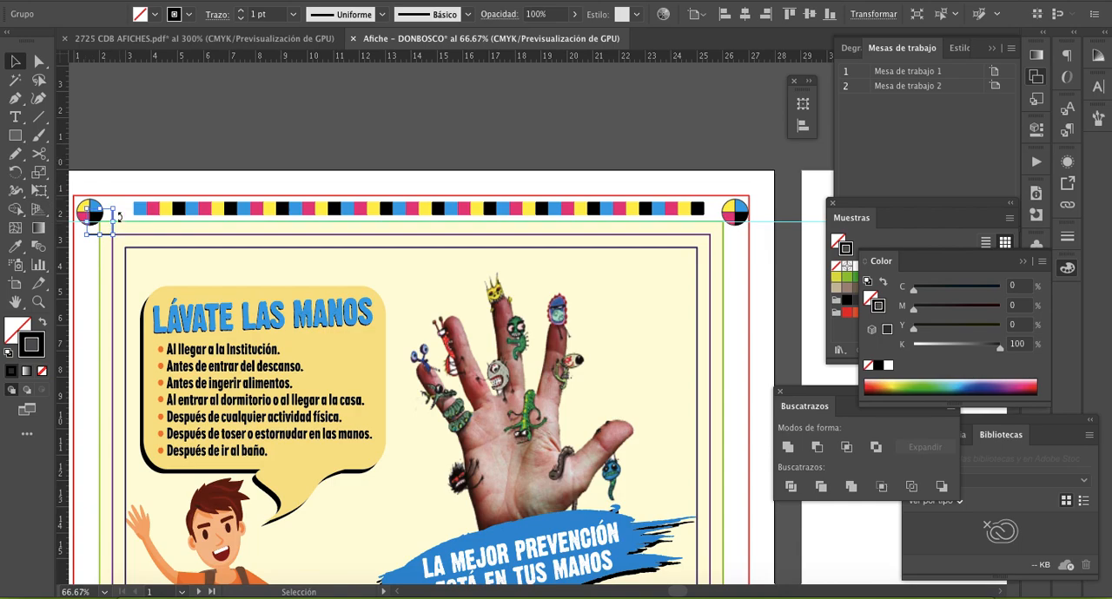
# - Copy the corner crop mark to the purple frame's upper-right corner and reflect it across the vertical axis
pyautogui.moveTo(111, 214); pyautogui.dragTo(741, 235)
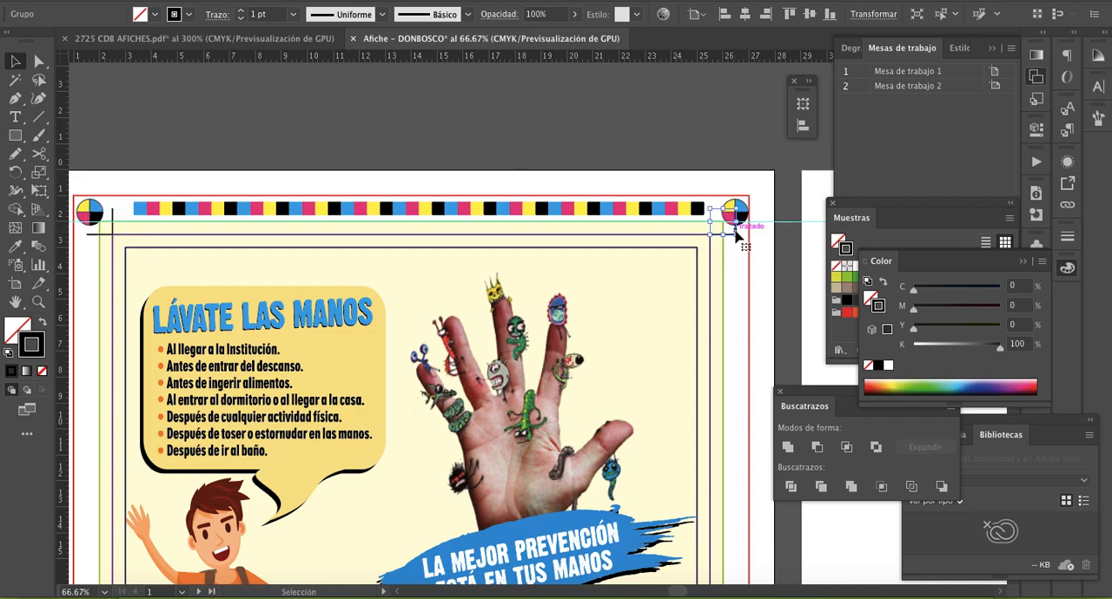
pyautogui.rightClick(738, 232)
pyautogui.moveTo(804, 392)
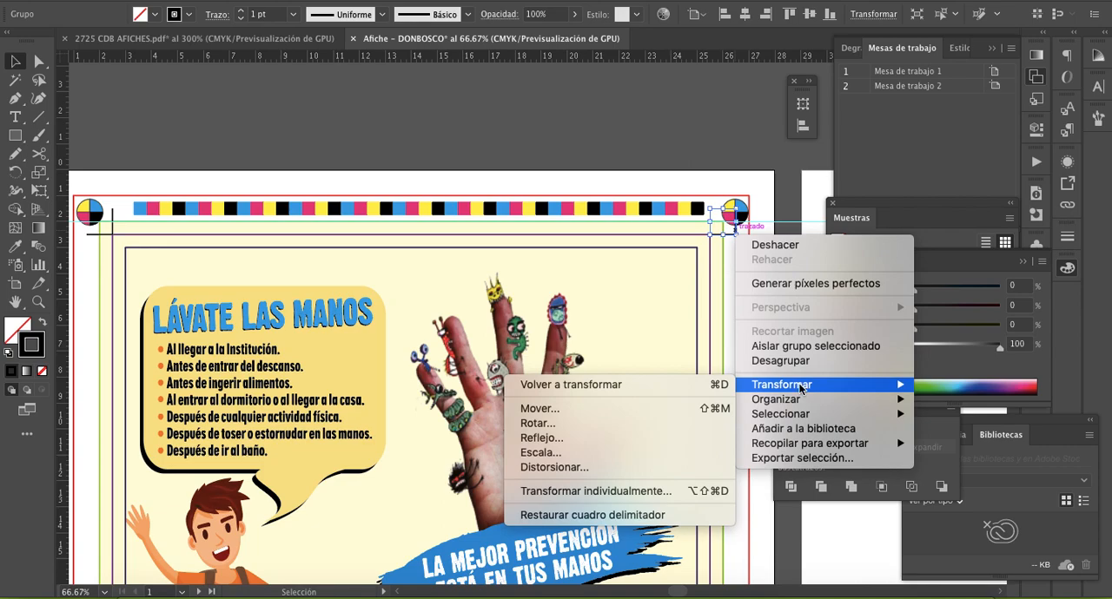
pyautogui.click(634, 434)
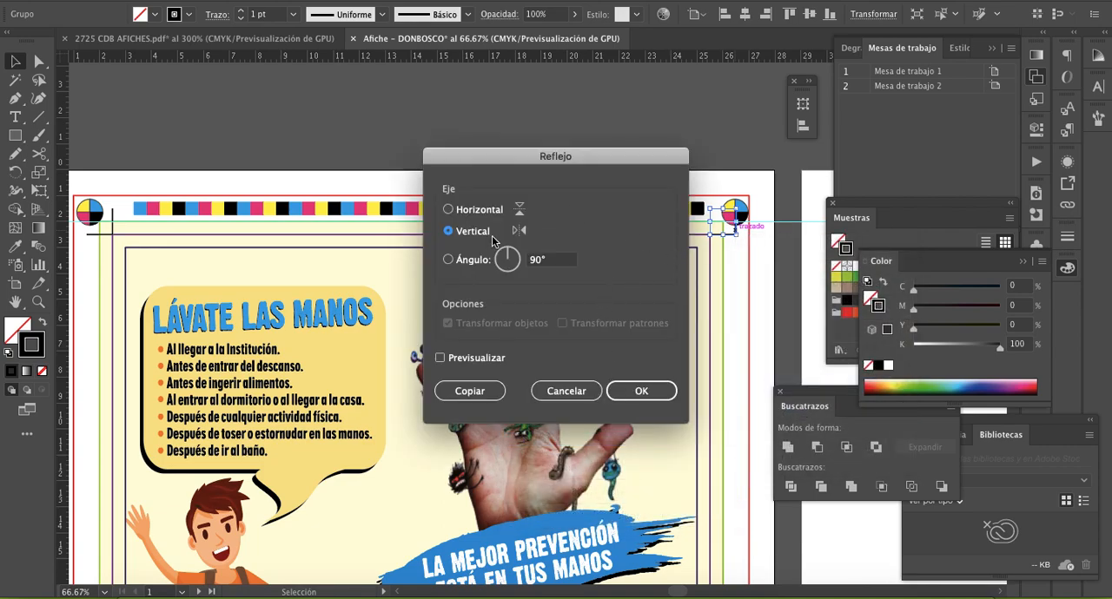
pyautogui.click(641, 390)
# - Align the reflected crop mark flush with the purple frame's upper-right corner
pyautogui.press('z')
pyautogui.click(696, 275)
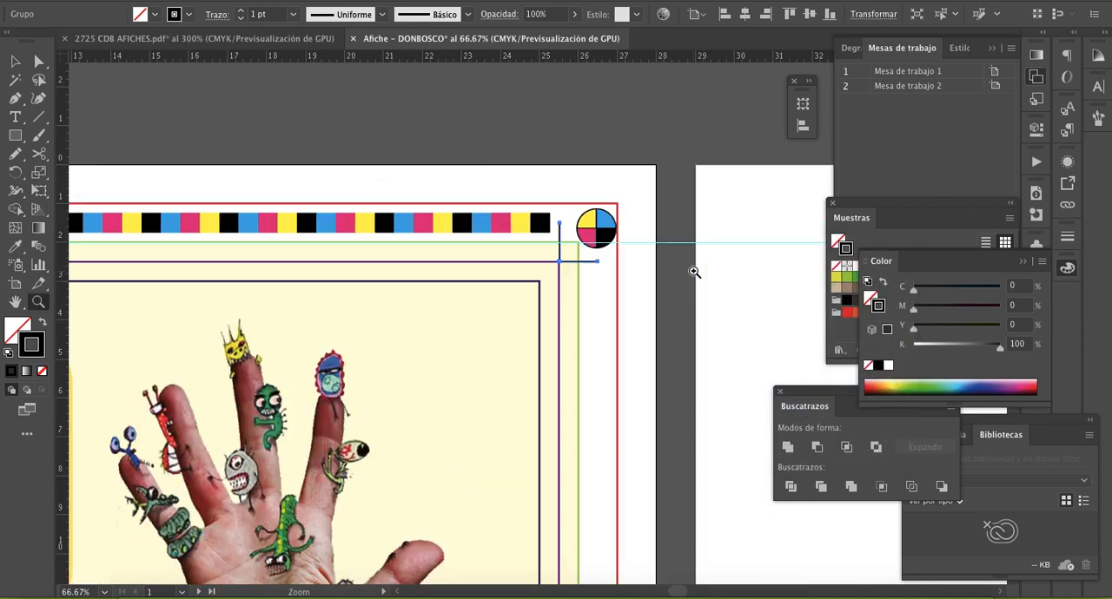
pyautogui.click(583, 270)
pyautogui.click(545, 299)
pyautogui.click(519, 378)
pyautogui.click(499, 309)
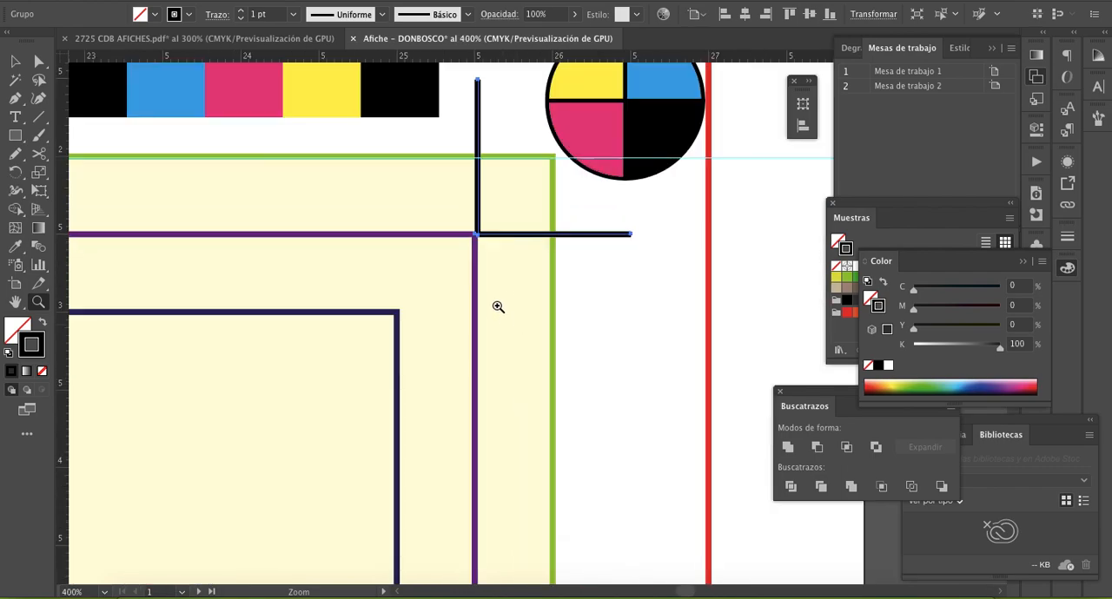
pyautogui.click(504, 283)
pyautogui.click(529, 283)
pyautogui.click(532, 282)
pyautogui.press('v')
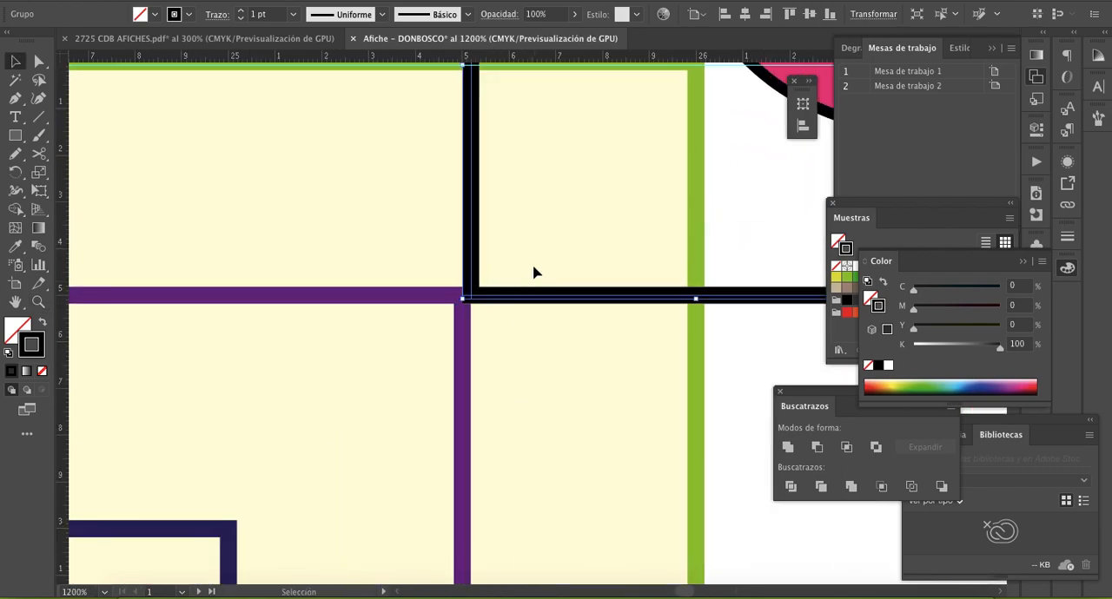
pyautogui.moveTo(515, 298)
pyautogui.mouseDown()
pyautogui.moveTo(491, 300)
pyautogui.moveTo(510, 304)
pyautogui.mouseUp()
pyautogui.click(529, 392)
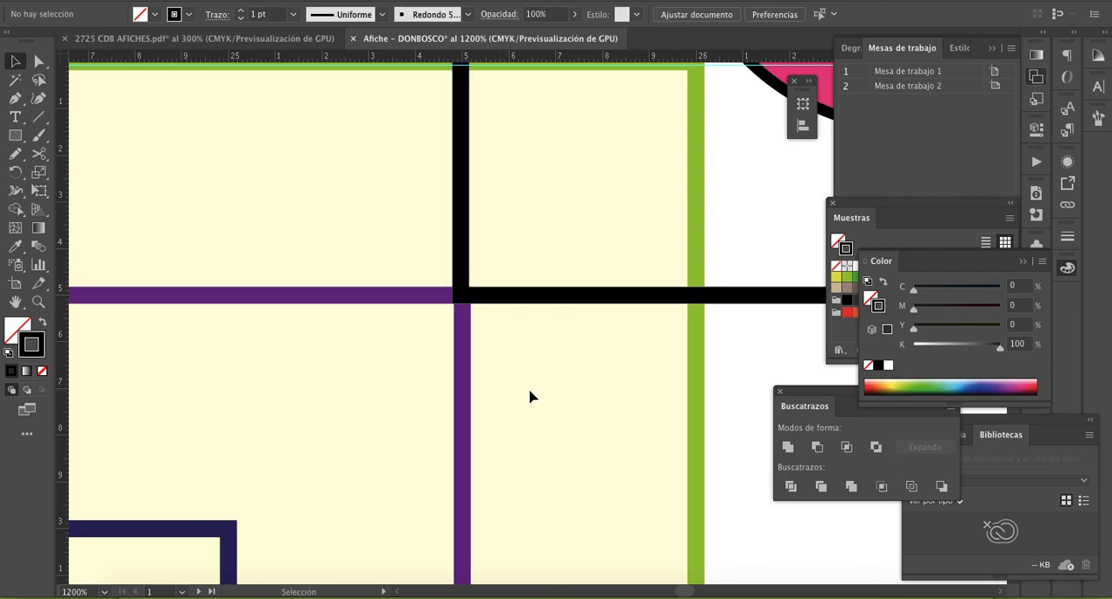
# - Select both upper crop marks and copy them straight down to the lower part of the poster, above the frame's bottom edge
pyautogui.press('z')
pyautogui.keyDown('alt'); pyautogui.click(455, 398); pyautogui.keyUp('alt')
pyautogui.keyDown('alt'); pyautogui.click(521, 380); pyautogui.keyUp('alt')
pyautogui.keyDown('alt'); pyautogui.click(521, 379); pyautogui.keyUp('alt')
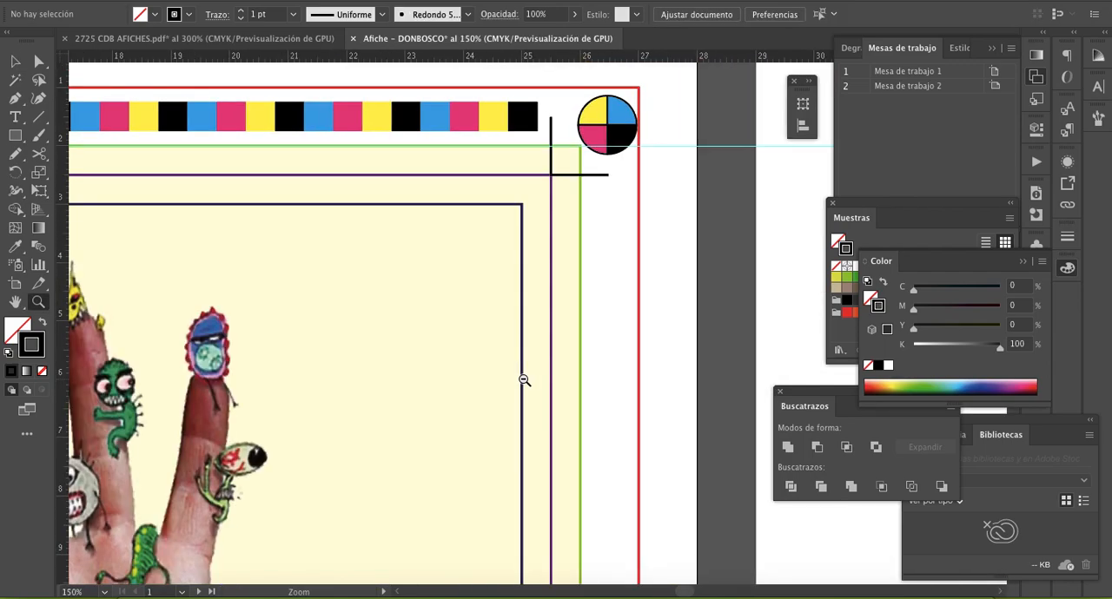
pyautogui.keyDown('alt'); pyautogui.click(524, 379); pyautogui.keyUp('alt')
pyautogui.keyDown('alt'); pyautogui.click(524, 380); pyautogui.keyUp('alt')
pyautogui.keyDown('alt'); pyautogui.click(524, 379); pyautogui.keyUp('alt')
pyautogui.keyDown('alt'); pyautogui.click(524, 380); pyautogui.keyUp('alt')
pyautogui.moveTo(479, 408); pyautogui.dragTo(522, 344)
pyautogui.press('v')
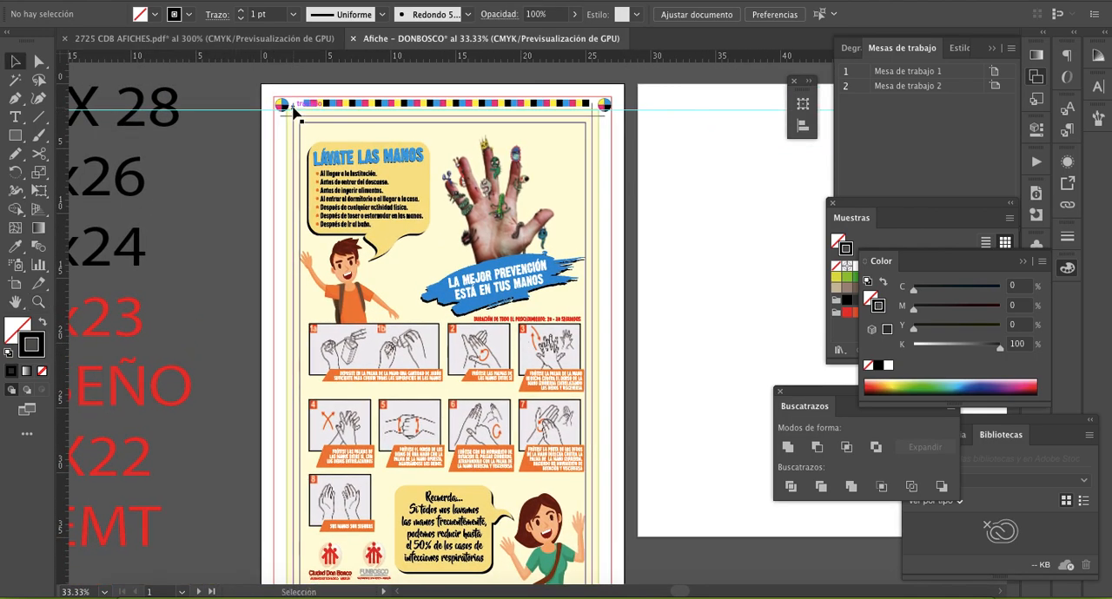
pyautogui.click(548, 191)
pyautogui.keyDown('shift'); pyautogui.click(548, 191); pyautogui.keyUp('shift')
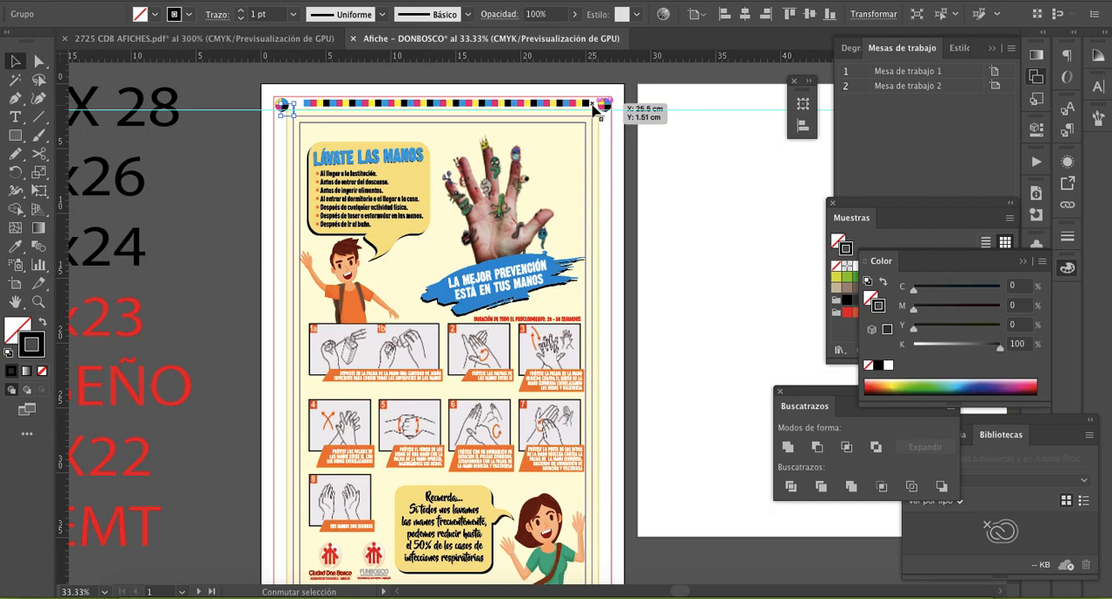
pyautogui.keyDown('shift'); pyautogui.click(594, 104); pyautogui.keyUp('shift')
pyautogui.moveTo(601, 122); pyautogui.dragTo(612, 545)
pyautogui.scroll(-5, 612, 545)
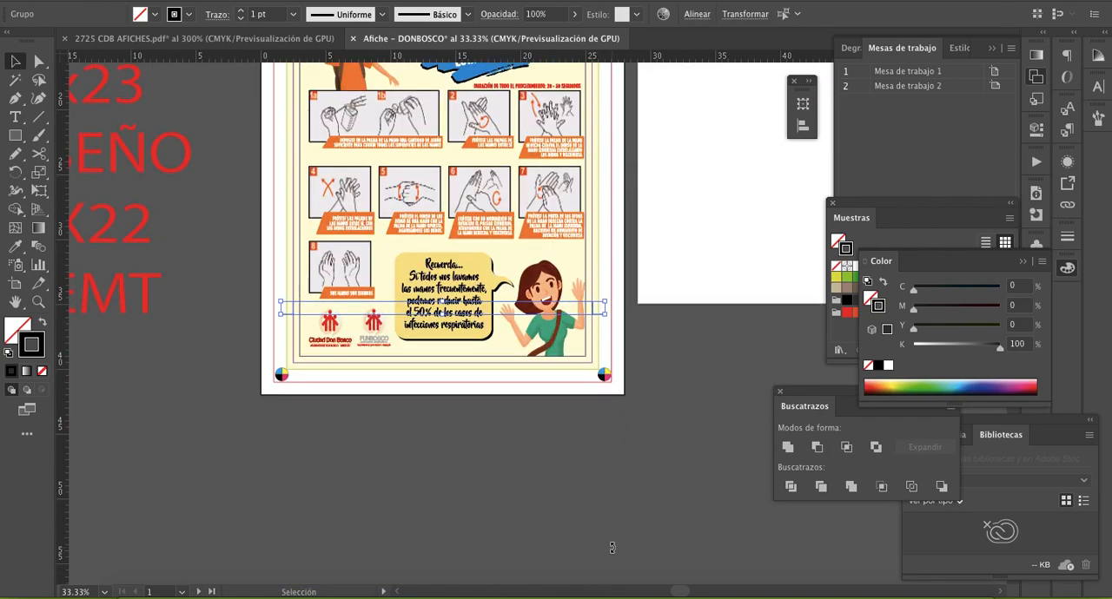
pyautogui.press('Down')
pyautogui.press('Down')
pyautogui.press('Down')
pyautogui.press('Down')
pyautogui.press('Down')
pyautogui.press('Down')
pyautogui.press('Down')
pyautogui.press('Down')
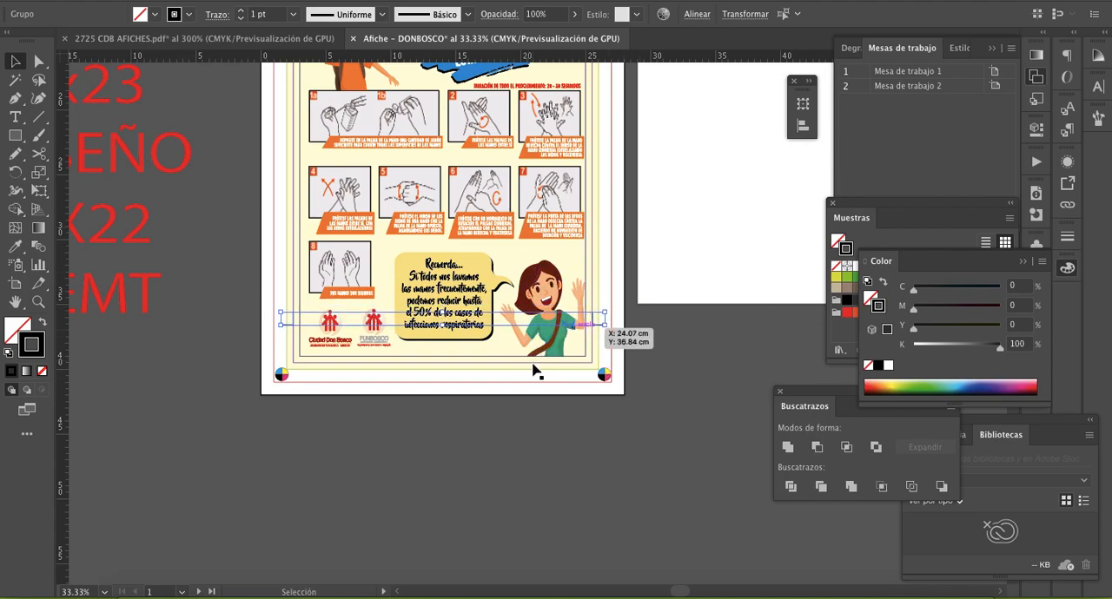
# - Reflect the pair of lower crop marks across the horizontal axis
pyautogui.press('z')
pyautogui.click(486, 355)
pyautogui.press('v')
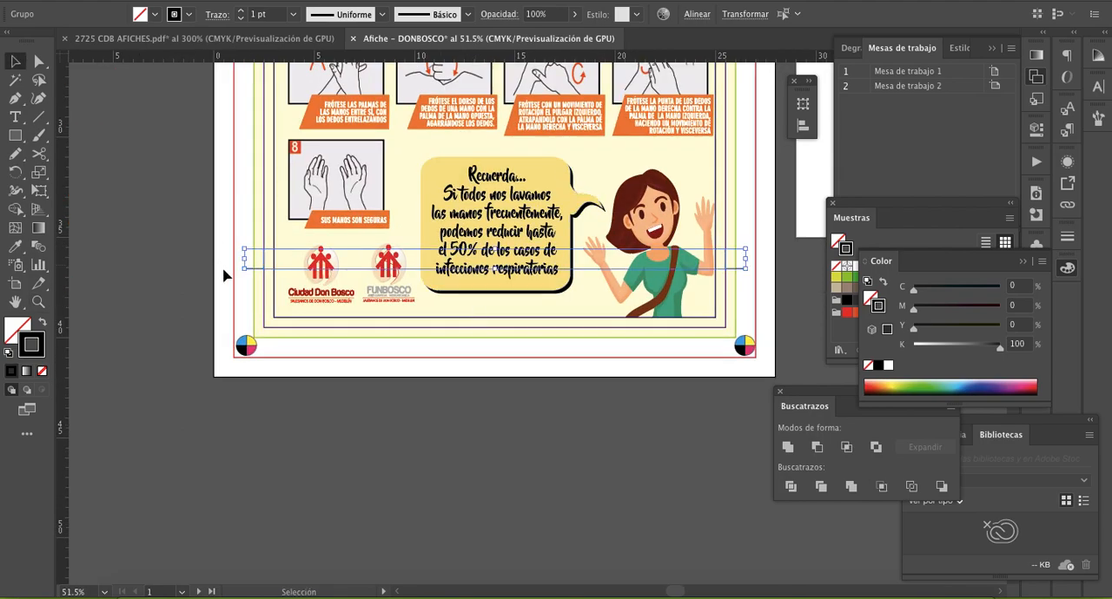
pyautogui.rightClick(267, 261)
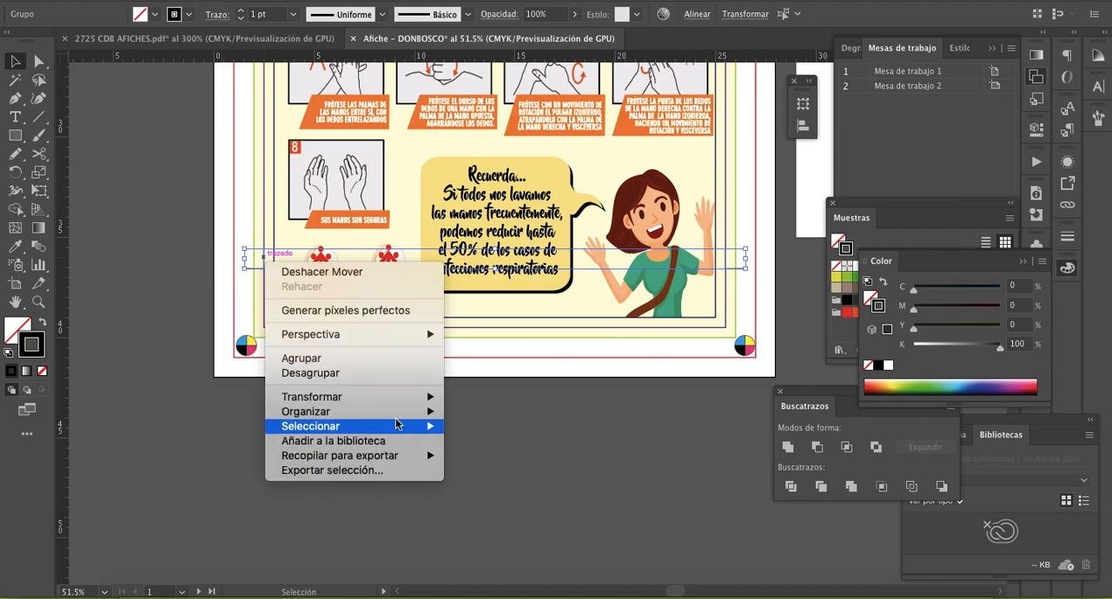
pyautogui.moveTo(423, 420)
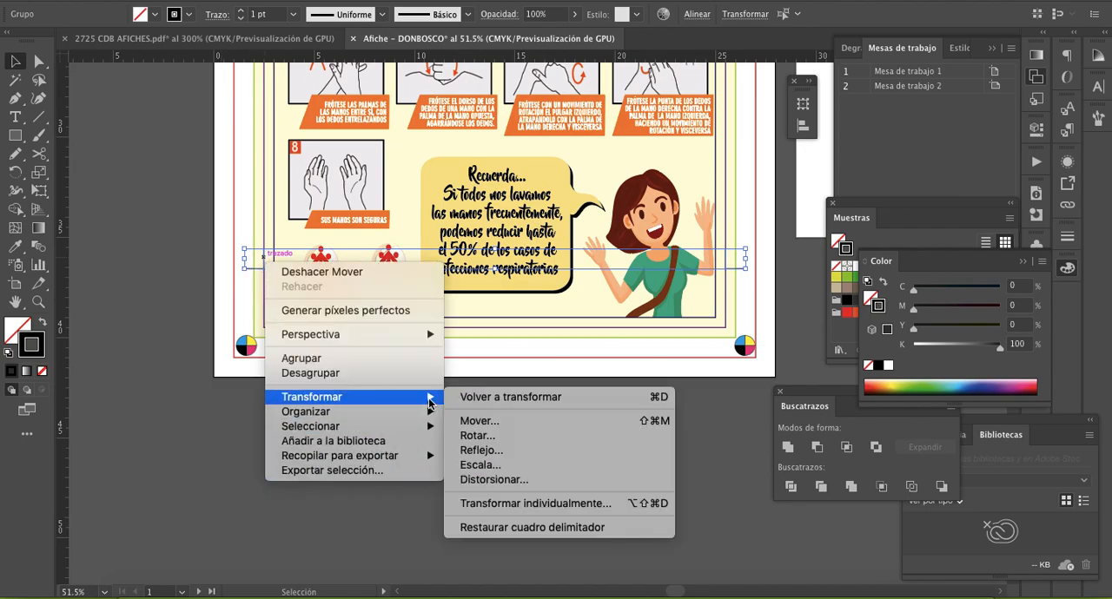
pyautogui.click(193, 240)
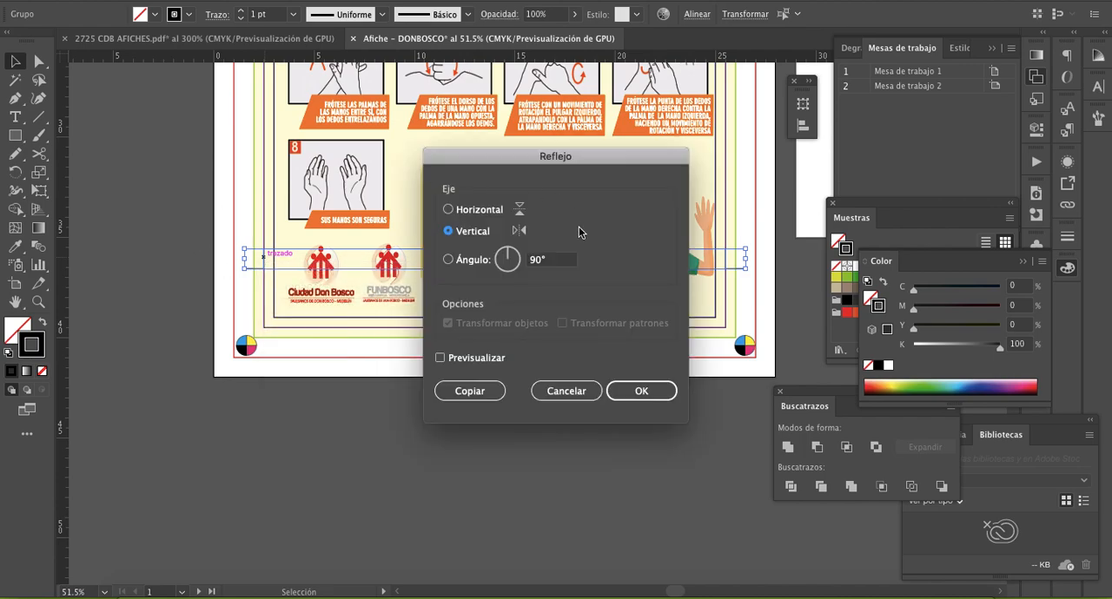
pyautogui.click(482, 209)
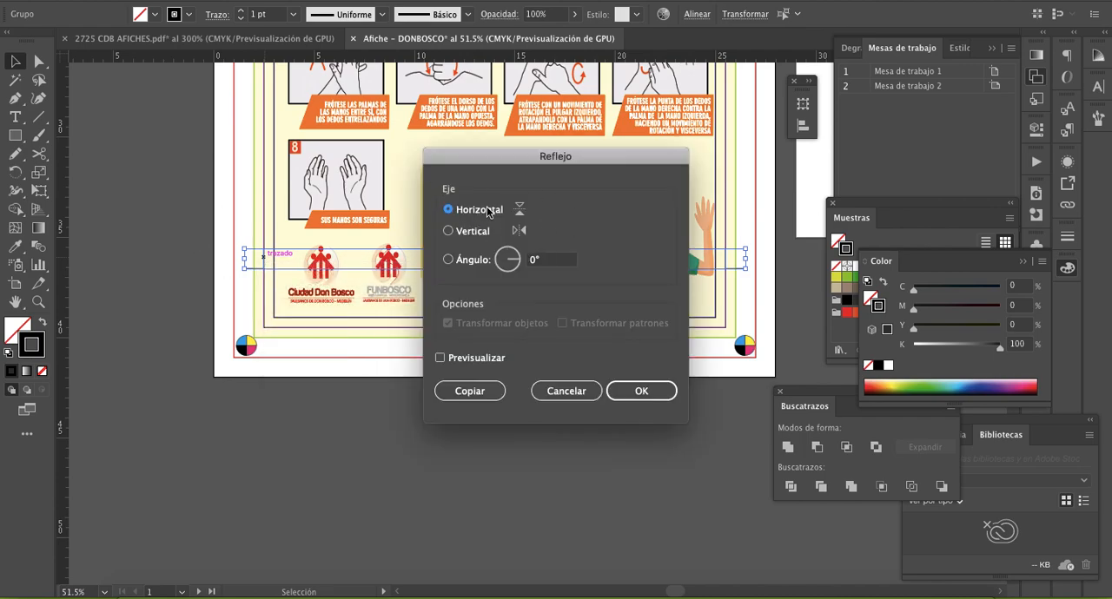
pyautogui.click(641, 390)
# - Move the lower pair of crop marks straight down to the purple frame's bottom corners
pyautogui.press('z')
pyautogui.click(421, 326)
pyautogui.click(326, 256)
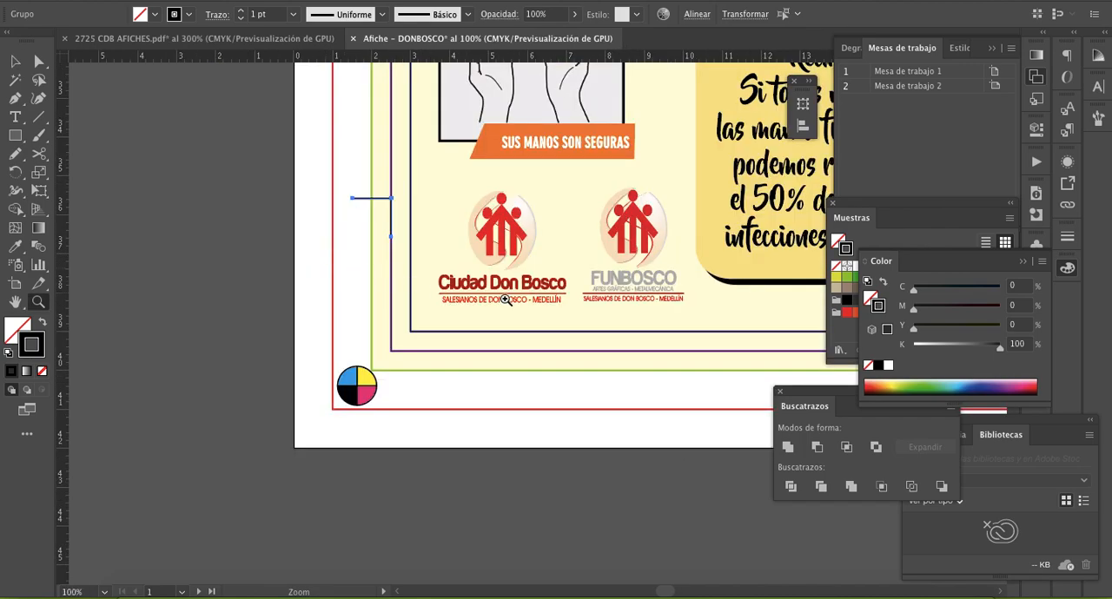
pyautogui.click(525, 298)
pyautogui.press('v')
pyautogui.moveTo(291, 177); pyautogui.dragTo(291, 406)
pyautogui.press('z')
pyautogui.click(389, 374)
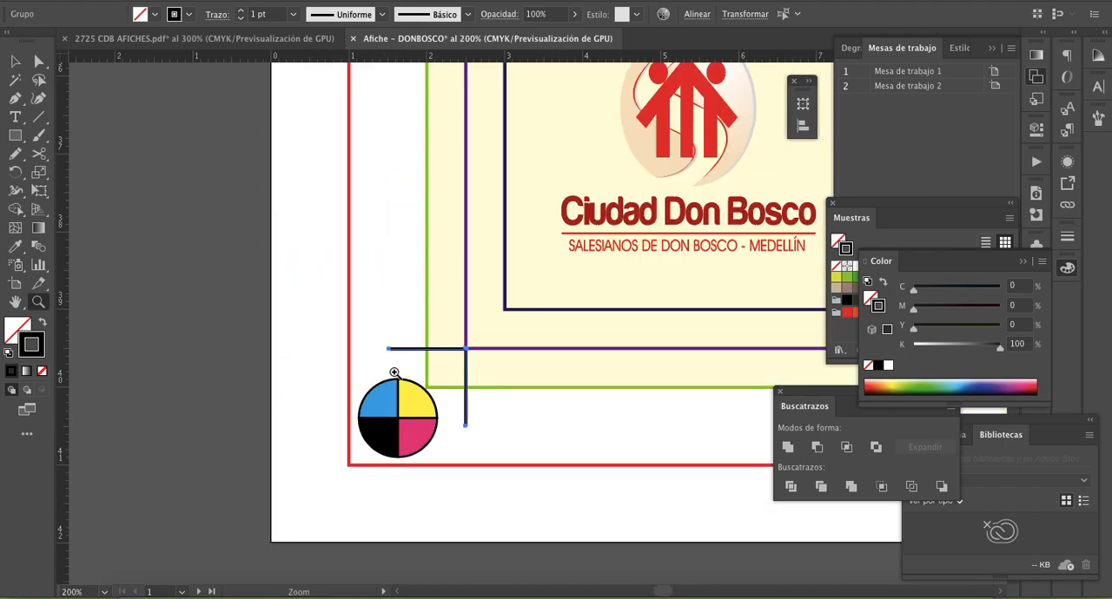
# - Align the lower crop marks flush with the purple frame's bottom edge
pyautogui.click(554, 347)
pyautogui.click(496, 328)
pyautogui.click(464, 317)
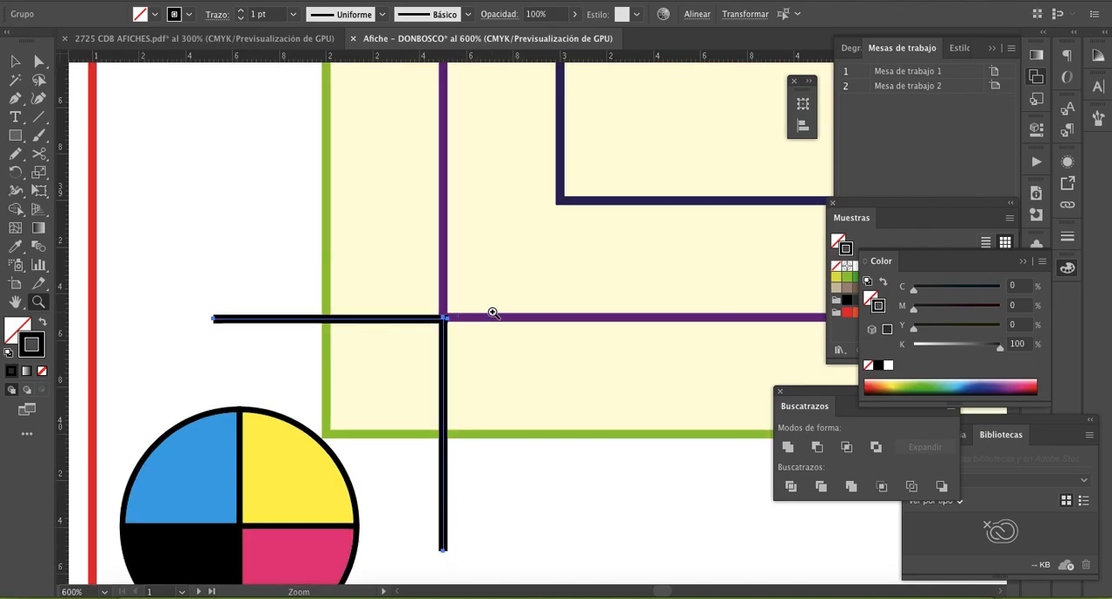
pyautogui.click(489, 311)
pyautogui.press('v')
pyautogui.moveTo(398, 319); pyautogui.dragTo(400, 315)
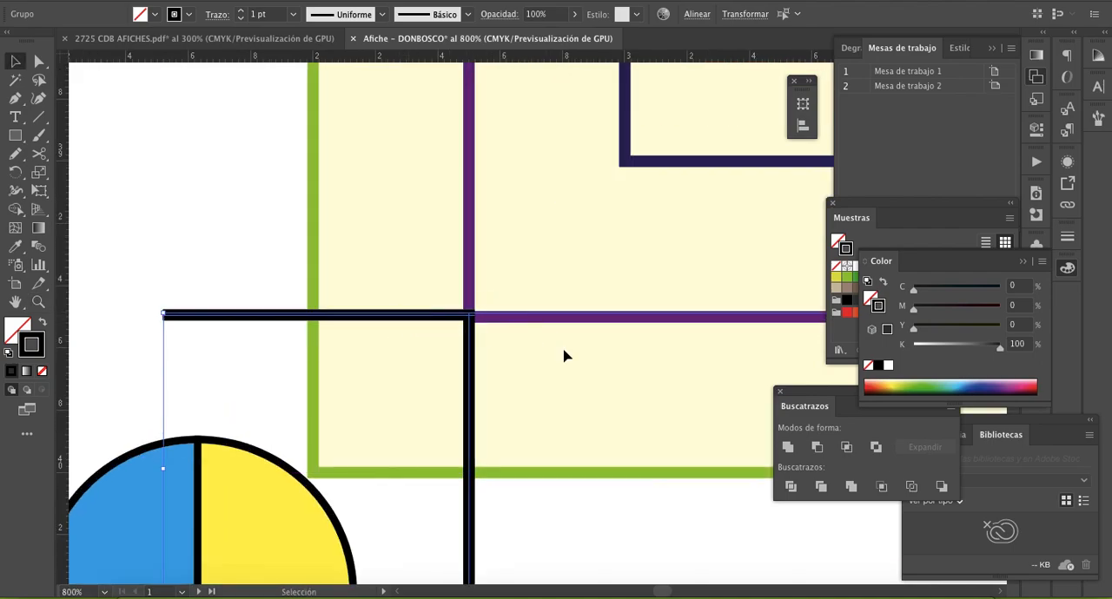
# - Examine the crop marks around the whole poster, from the bottom corners up to the color bar
pyautogui.press('z')
pyautogui.keyDown('alt'); pyautogui.click(624, 269); pyautogui.keyUp('alt')
pyautogui.keyDown('alt'); pyautogui.click(636, 274); pyautogui.keyUp('alt')
pyautogui.keyDown('alt'); pyautogui.click(632, 291); pyautogui.keyUp('alt')
pyautogui.keyDown('alt'); pyautogui.click(631, 291); pyautogui.keyUp('alt')
pyautogui.keyDown('alt'); pyautogui.click(631, 291); pyautogui.keyUp('alt')
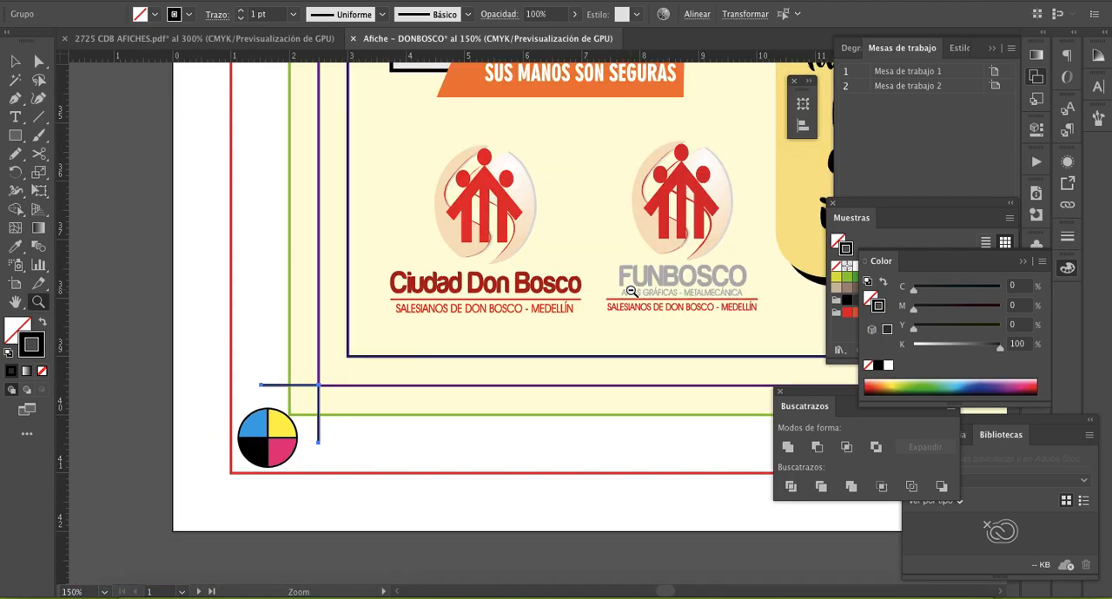
pyautogui.keyDown('alt'); pyautogui.click(632, 291); pyautogui.keyUp('alt')
pyautogui.keyDown('alt'); pyautogui.click(632, 291); pyautogui.keyUp('alt')
pyautogui.keyDown('alt'); pyautogui.click(631, 291); pyautogui.keyUp('alt')
pyautogui.keyDown('alt'); pyautogui.click(631, 291); pyautogui.keyUp('alt')
pyautogui.scroll(5, 581, 286)
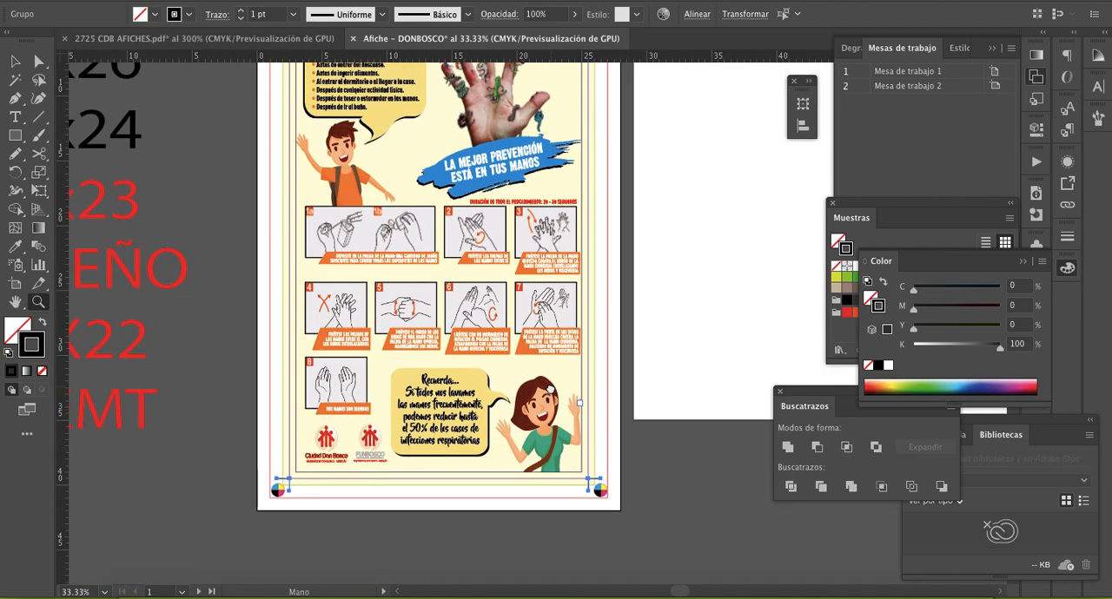
pyautogui.click(23, 58)
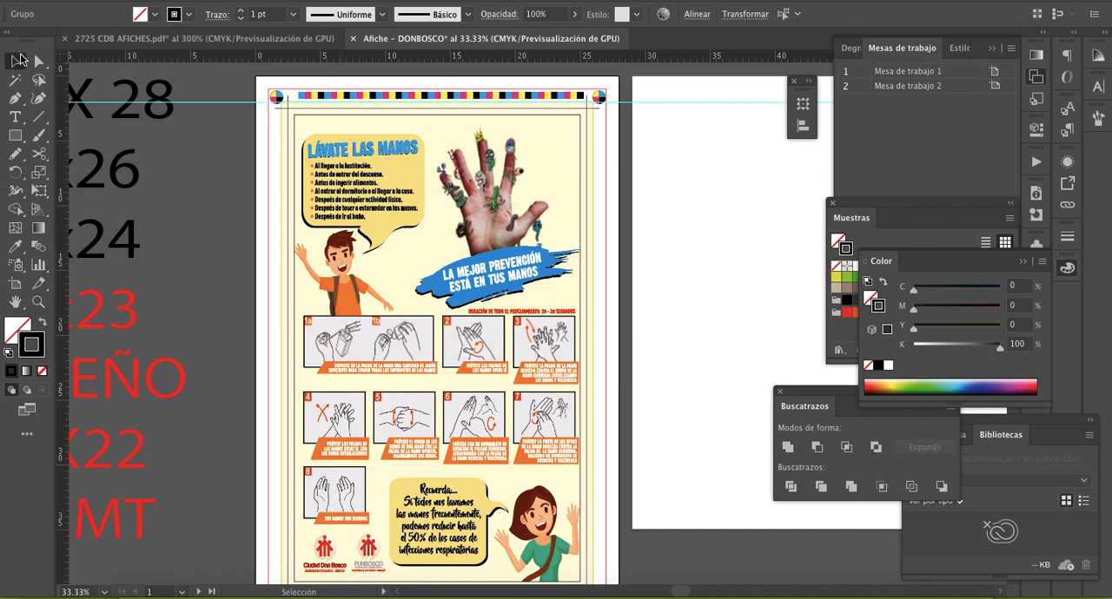
# - Switch to the 2725 CDB AFICHES.pdf document and examine the vertical ink label beside the poster's lower-left corner
pyautogui.click(272, 40)
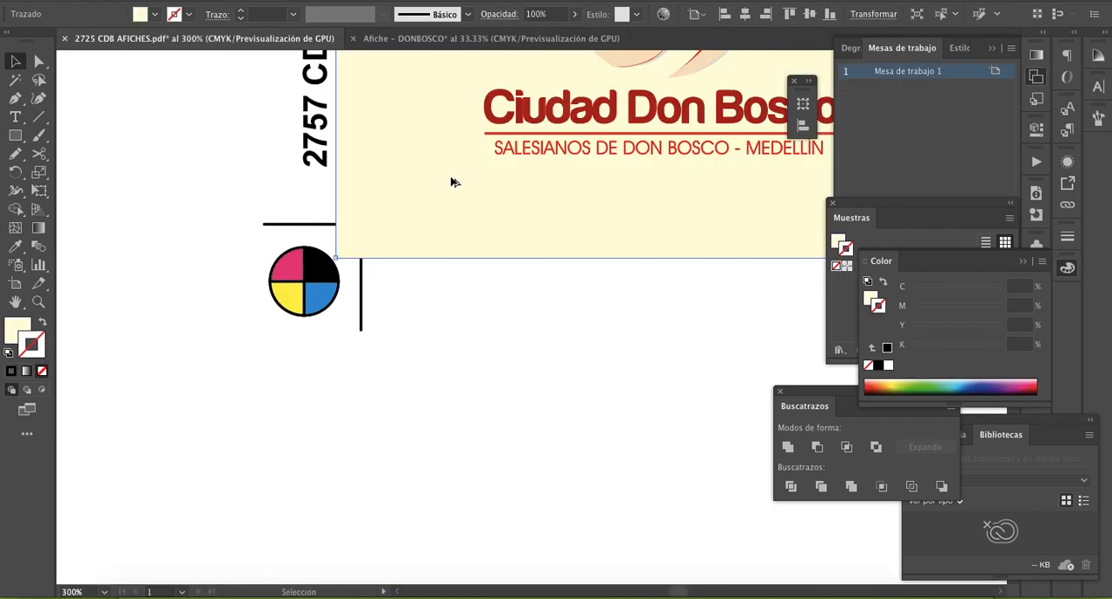
pyautogui.press('z')
pyautogui.keyDown('alt'); pyautogui.click(600, 170); pyautogui.keyUp('alt')
pyautogui.keyDown('alt'); pyautogui.click(598, 174); pyautogui.keyUp('alt')
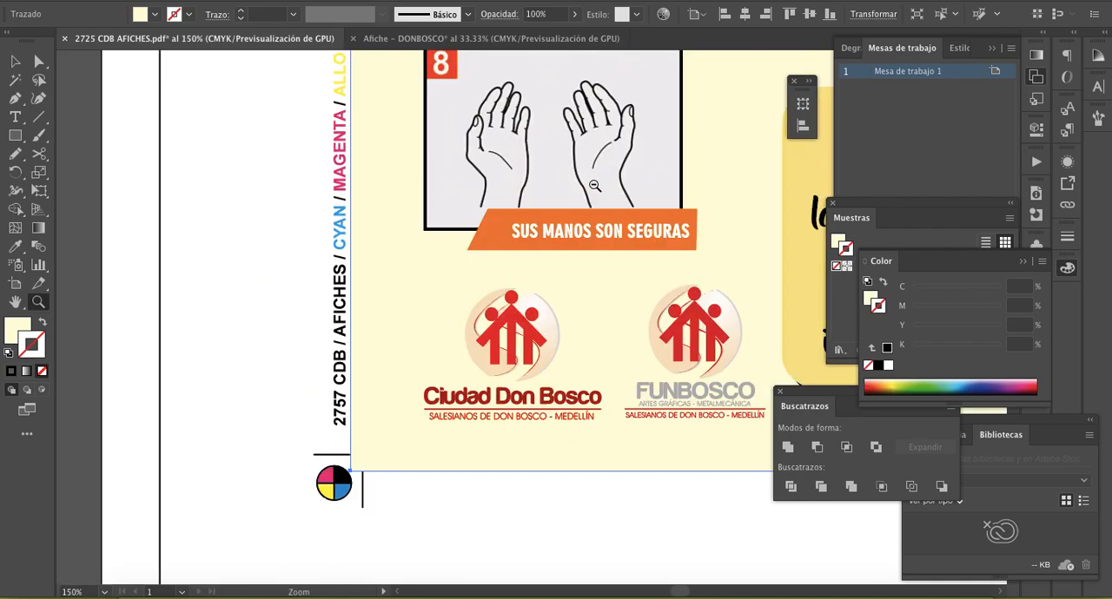
pyautogui.keyDown('alt'); pyautogui.click(592, 235); pyautogui.keyUp('alt')
pyautogui.keyDown('alt'); pyautogui.click(592, 236); pyautogui.keyUp('alt')
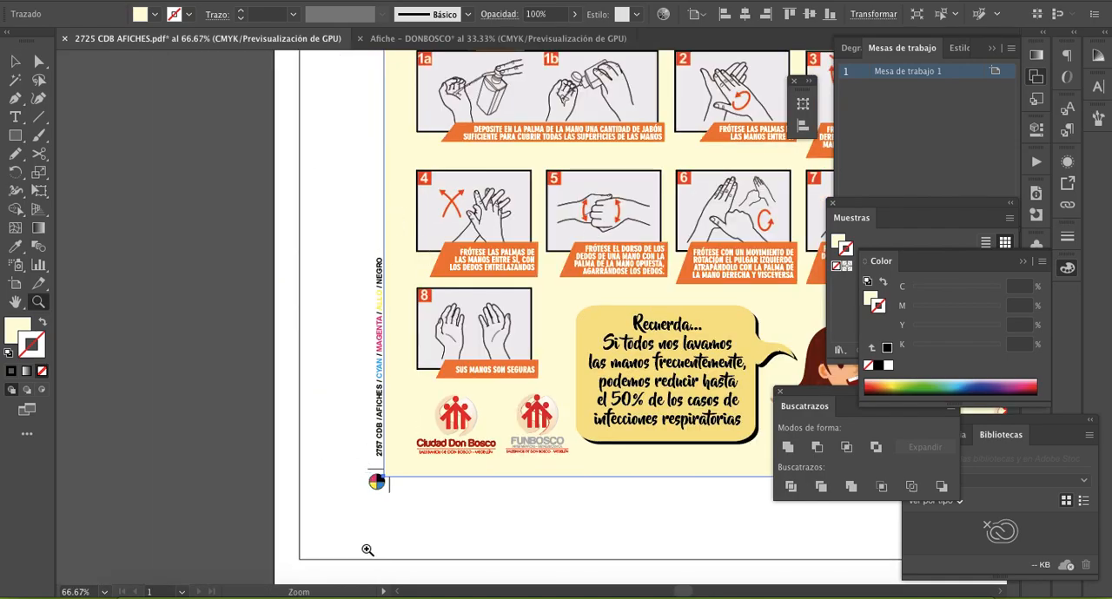
pyautogui.click(420, 362)
pyautogui.hscroll(3, 554, 361)
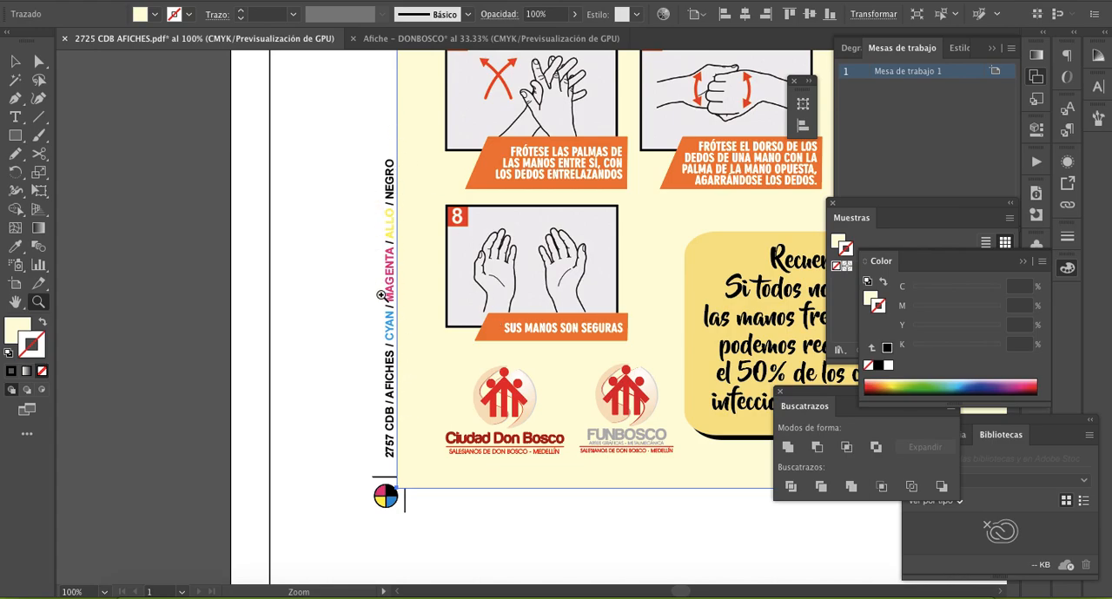
# - Select parts of the vertical label to inspect its order code, product and ink names, then clear the selection
pyautogui.click(16, 61)
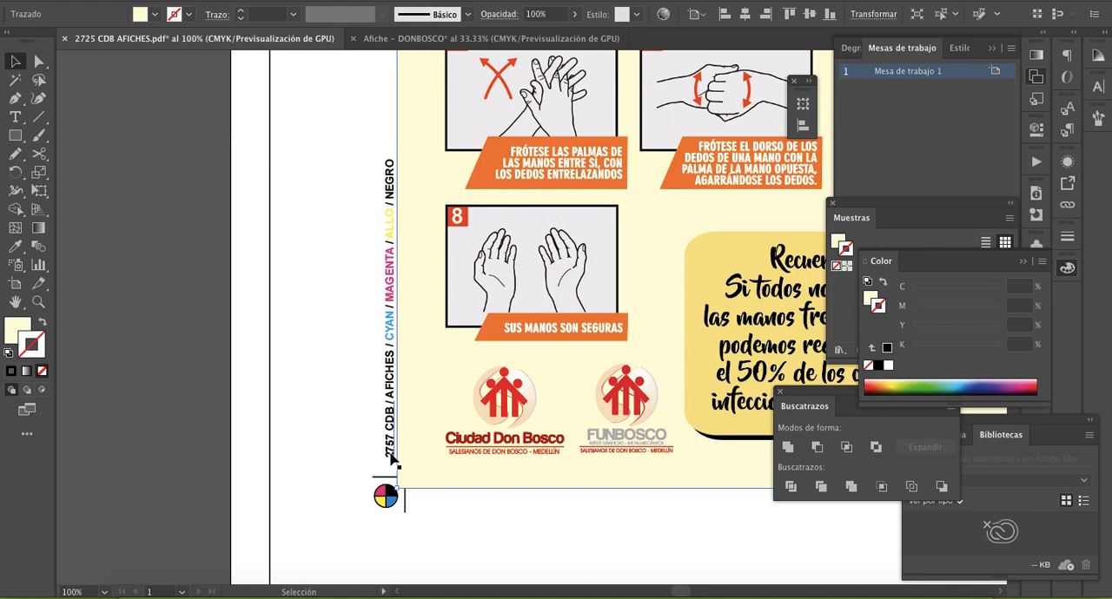
pyautogui.click(361, 429)
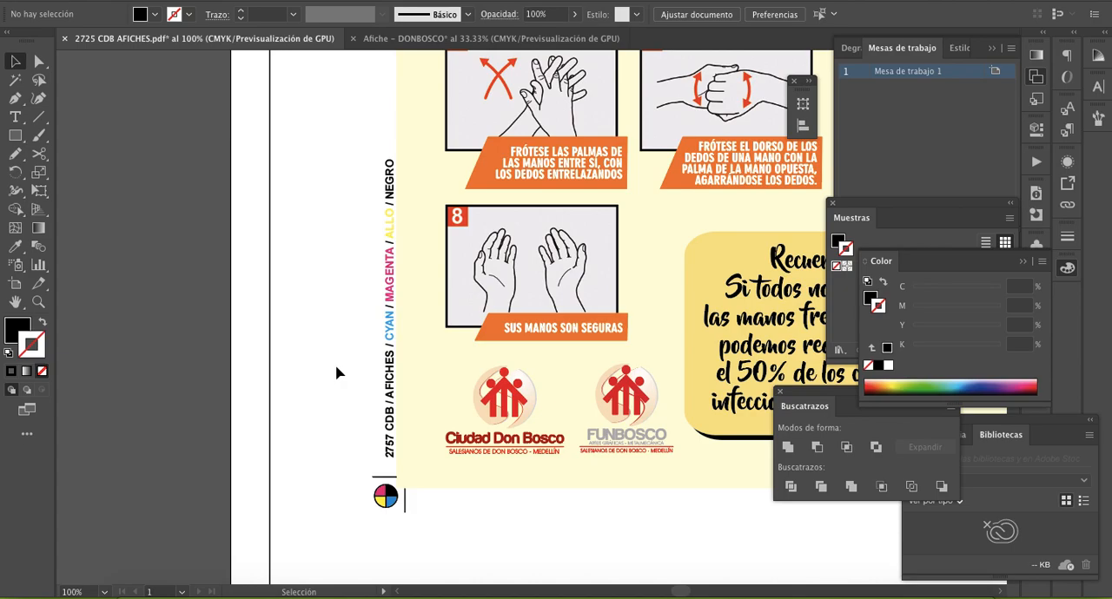
pyautogui.moveTo(354, 137); pyautogui.dragTo(396, 448)
pyautogui.click(378, 434)
pyautogui.click(390, 439)
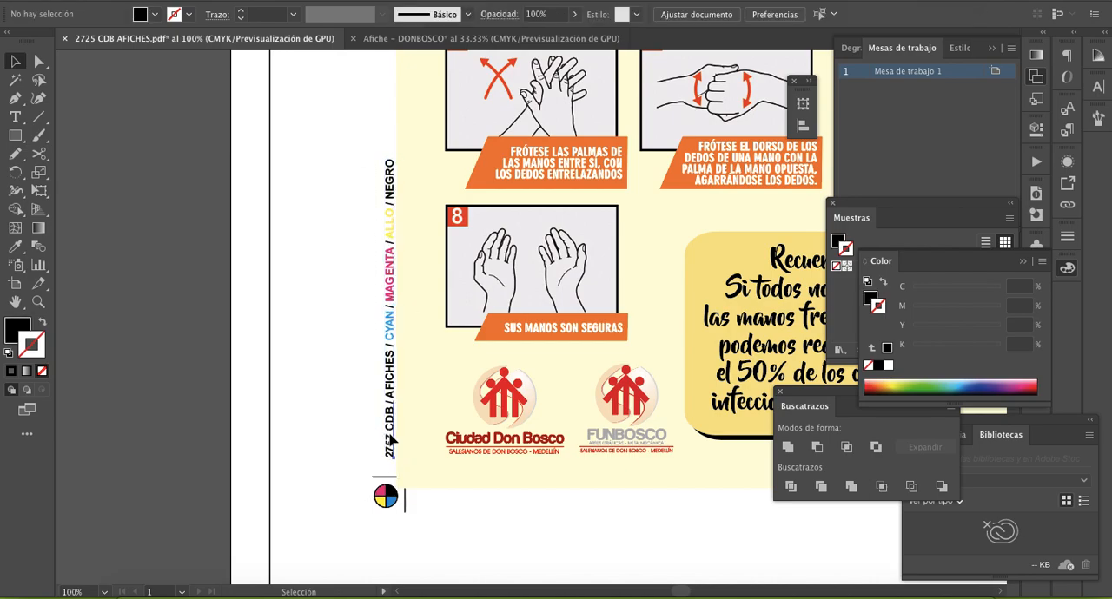
pyautogui.click(345, 374)
pyautogui.moveTo(332, 130); pyautogui.dragTo(390, 461)
pyautogui.click(348, 370)
# - Add a text line below the poster artwork reading "PRODUCCIÓN Y MATERIALES / AFICHE"
pyautogui.click(14, 118)
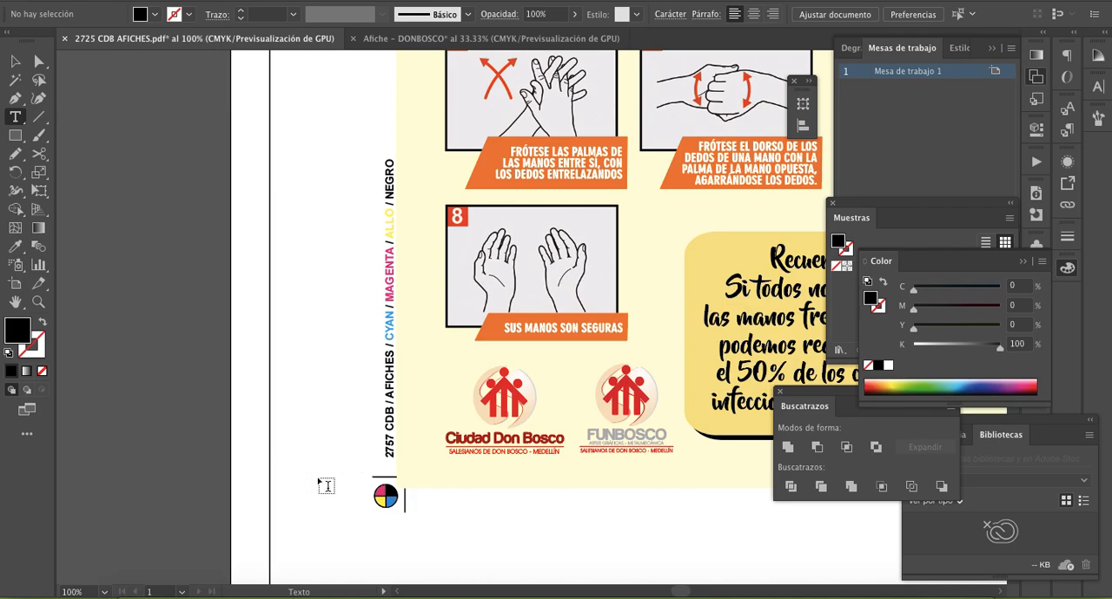
pyautogui.scroll(-3, 326, 485)
pyautogui.hscroll(2, 325, 485)
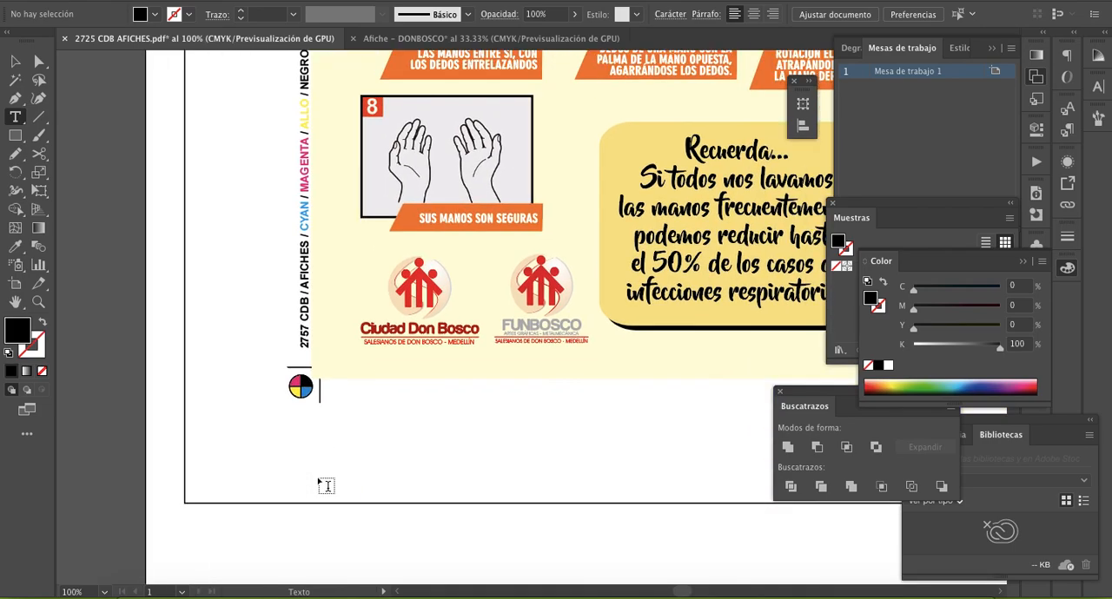
pyautogui.click(421, 453)
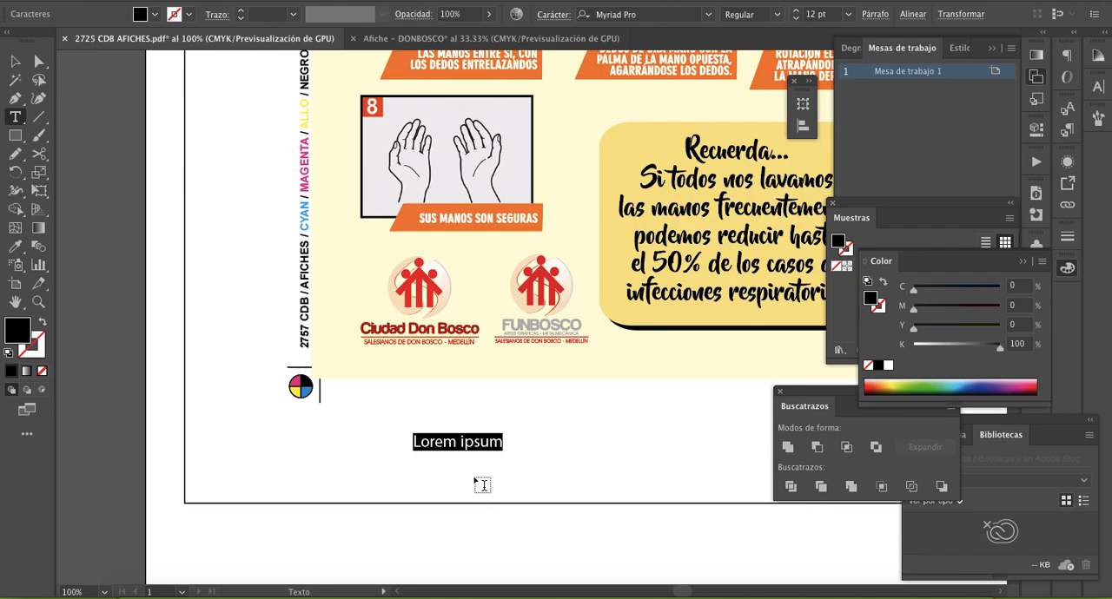
pyautogui.write('PRODUCC')
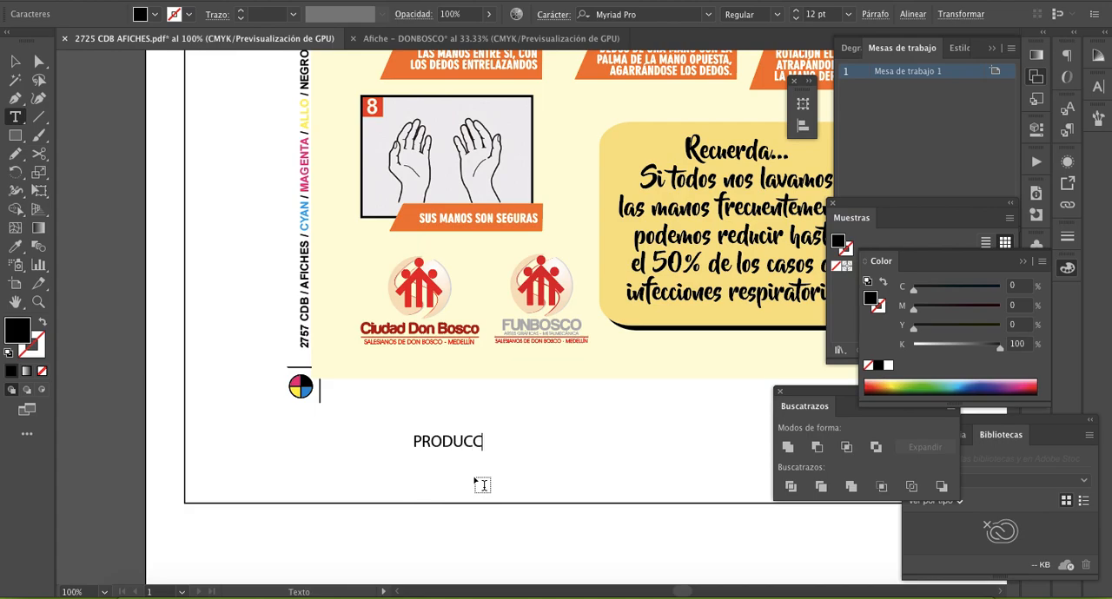
pyautogui.write('IÓN Y MATERIALES')
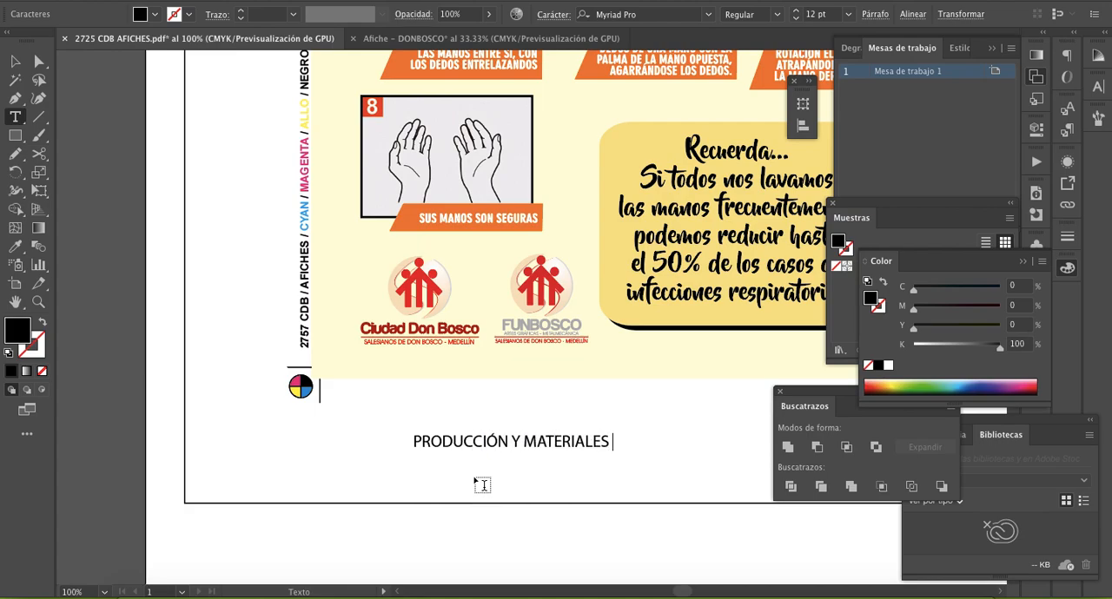
pyautogui.write(' / AFICHES')
pyautogui.press('BackSpace')
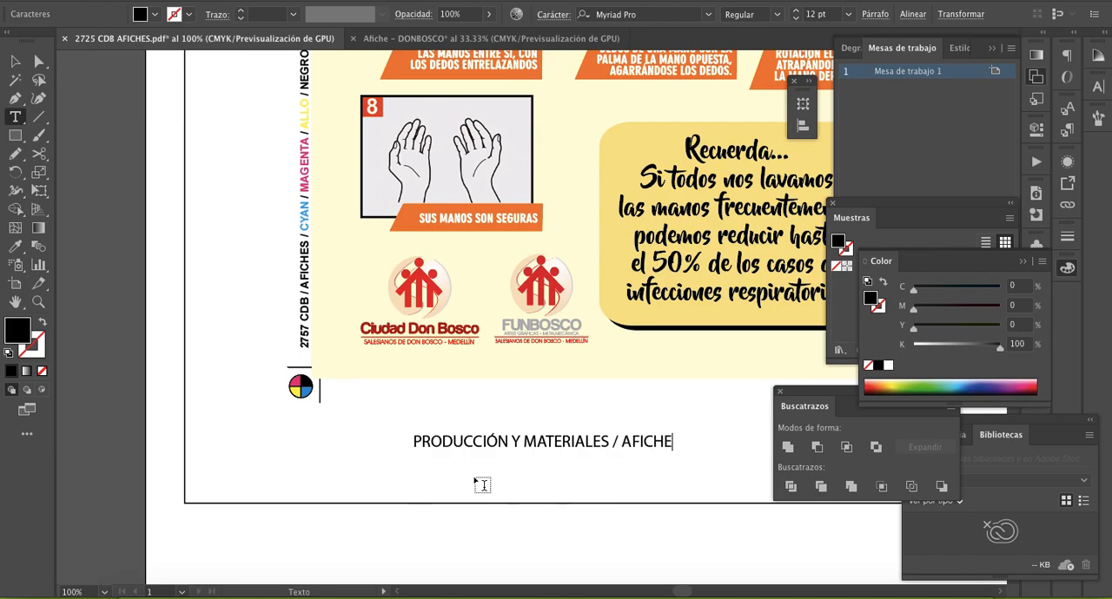
# - Extend the text line with the ink names "/ CYAN / MAGENTA / ALLO / NEGRO"
pyautogui.write('/ CYAN / MAGE')
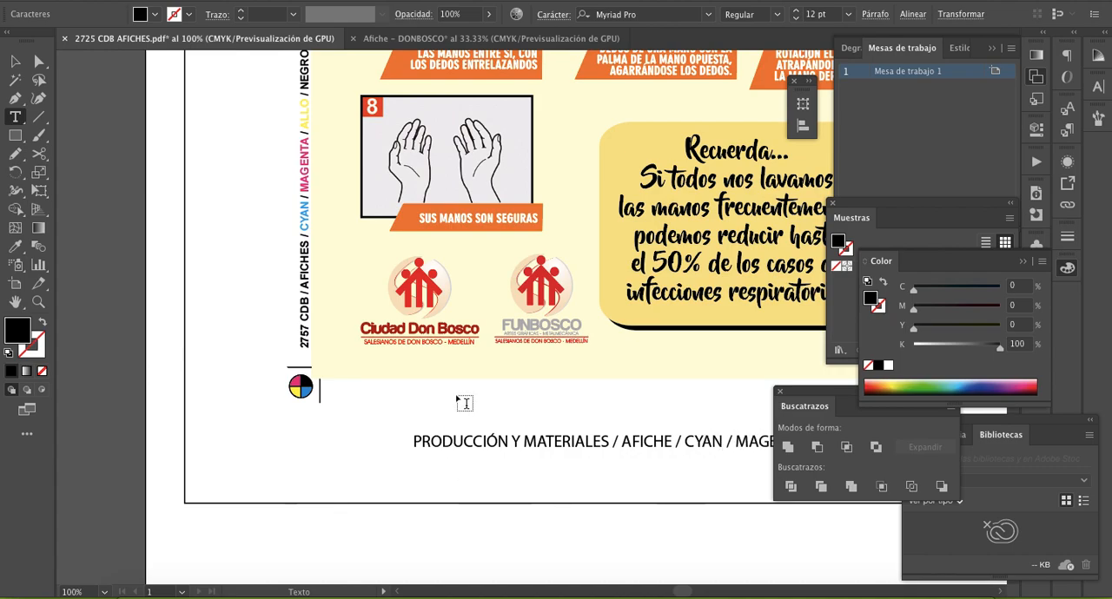
pyautogui.hscroll(5, 464, 402)
pyautogui.write('N')
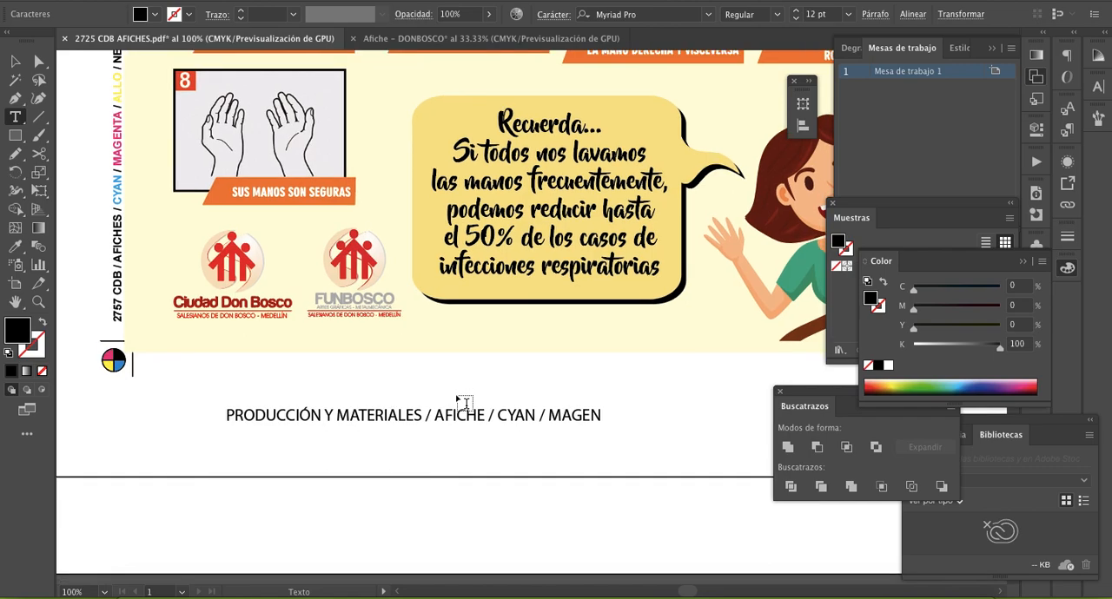
pyautogui.write('TA /')
pyautogui.write(' ALL')
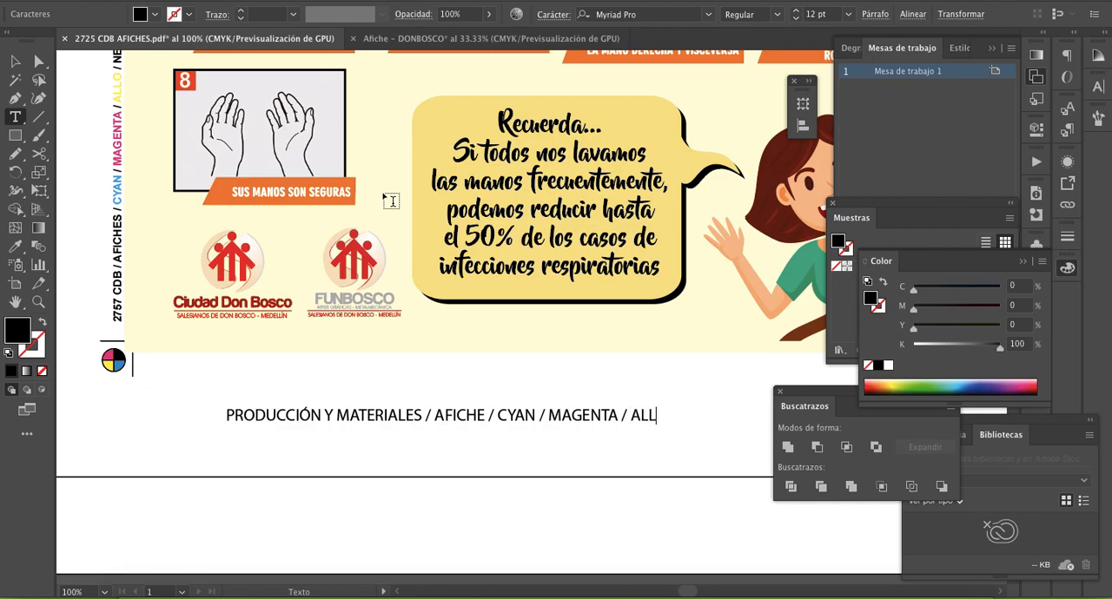
pyautogui.write('O / NEGRO')
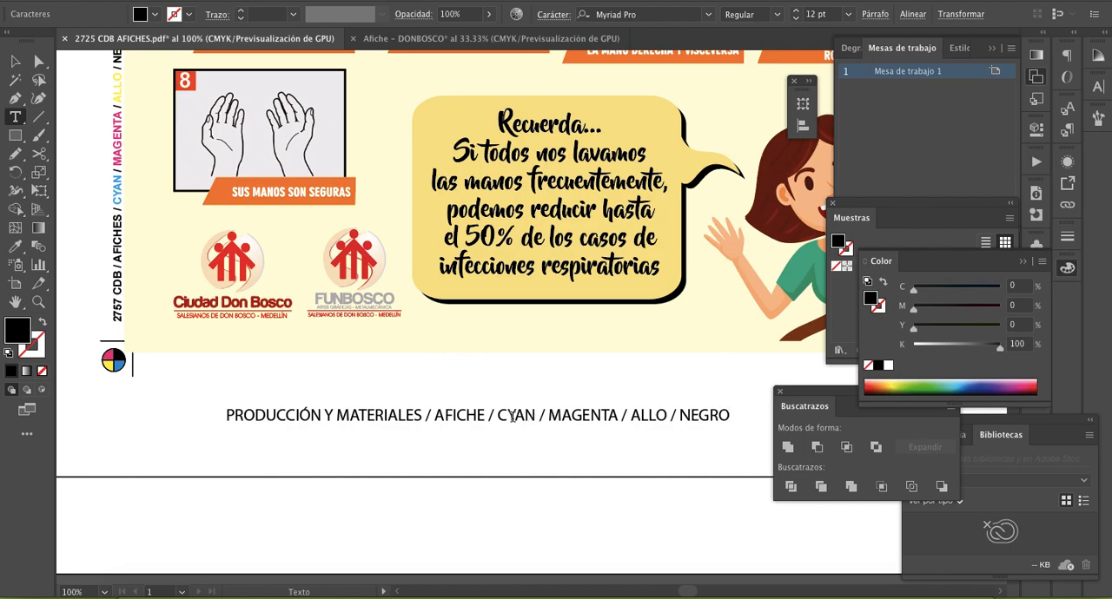
pyautogui.moveTo(537, 416); pyautogui.dragTo(497, 416)
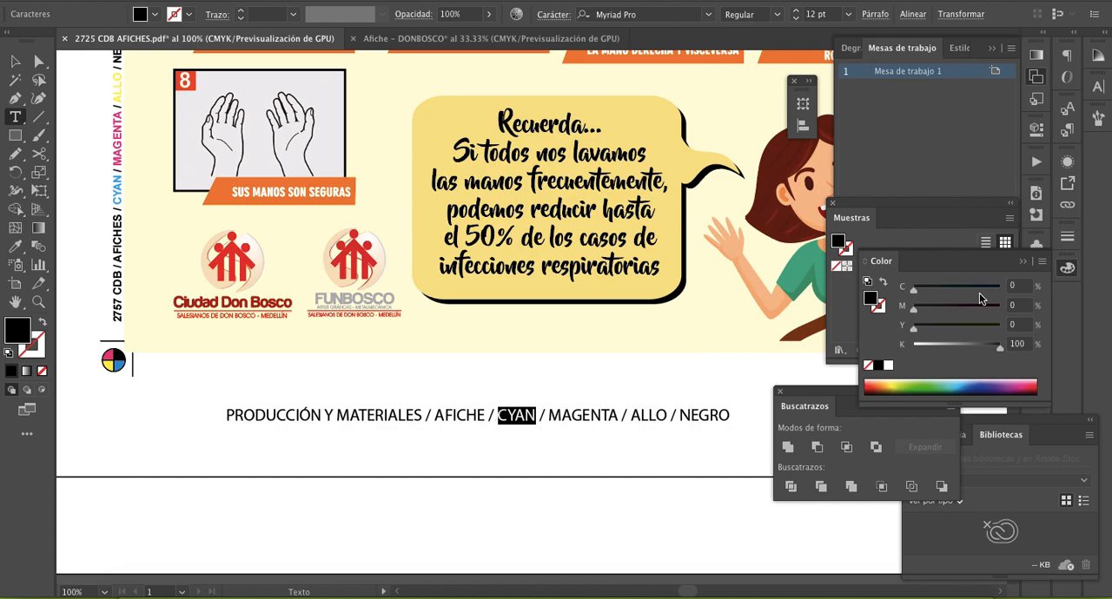
pyautogui.click(849, 302)
pyautogui.press('Escape')
pyautogui.click(583, 444)
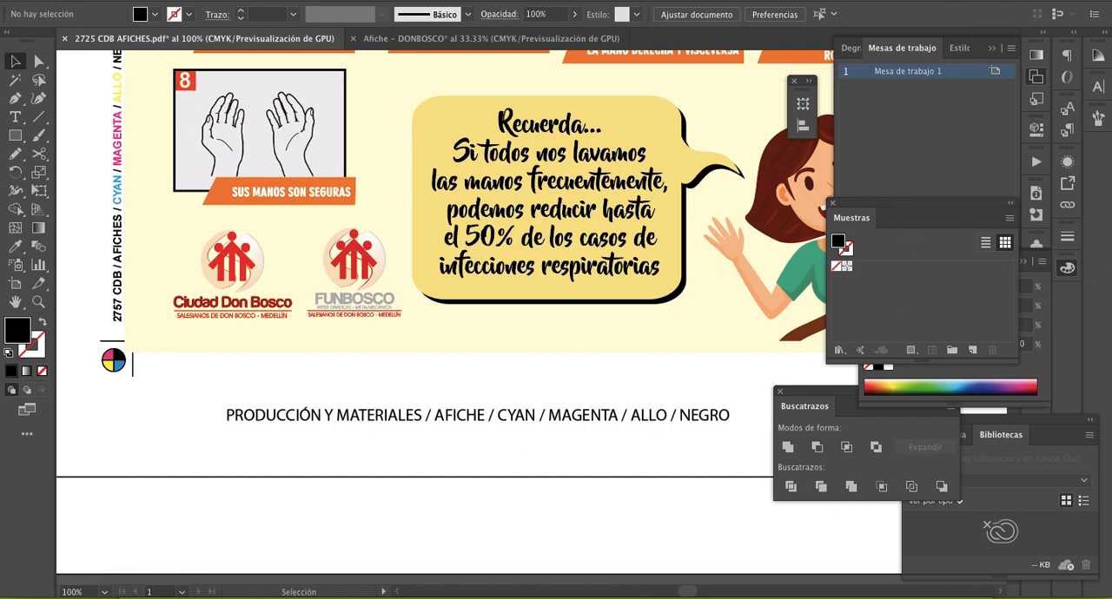
# - Copy the label line into the Afiche – DONBOSCO document and place it vertically along the poster's left margin, above the registration mark
pyautogui.click(385, 422)
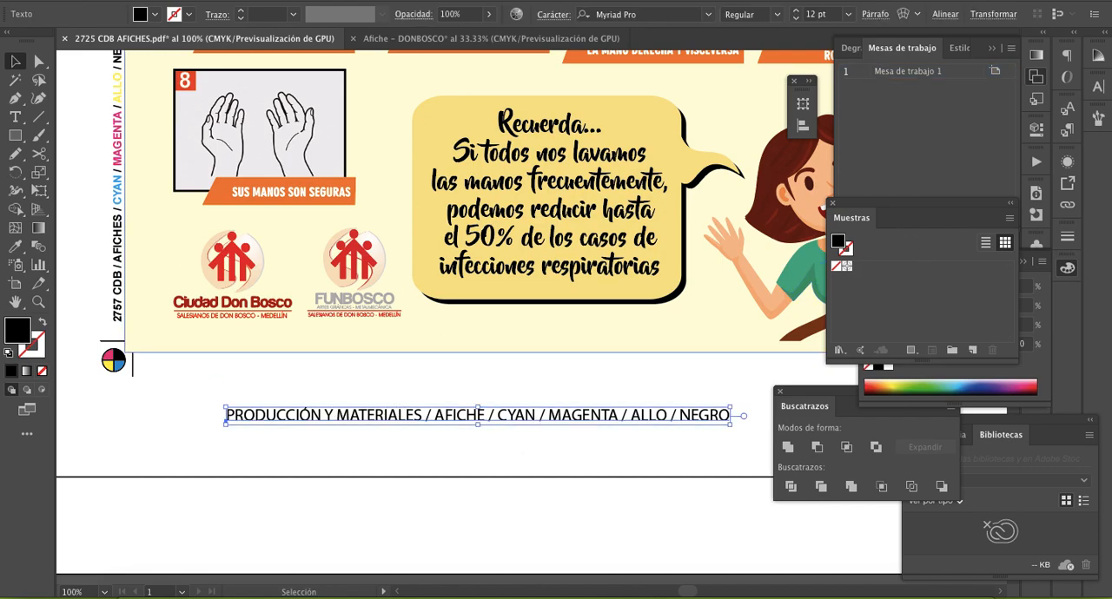
pyautogui.click(490, 39)
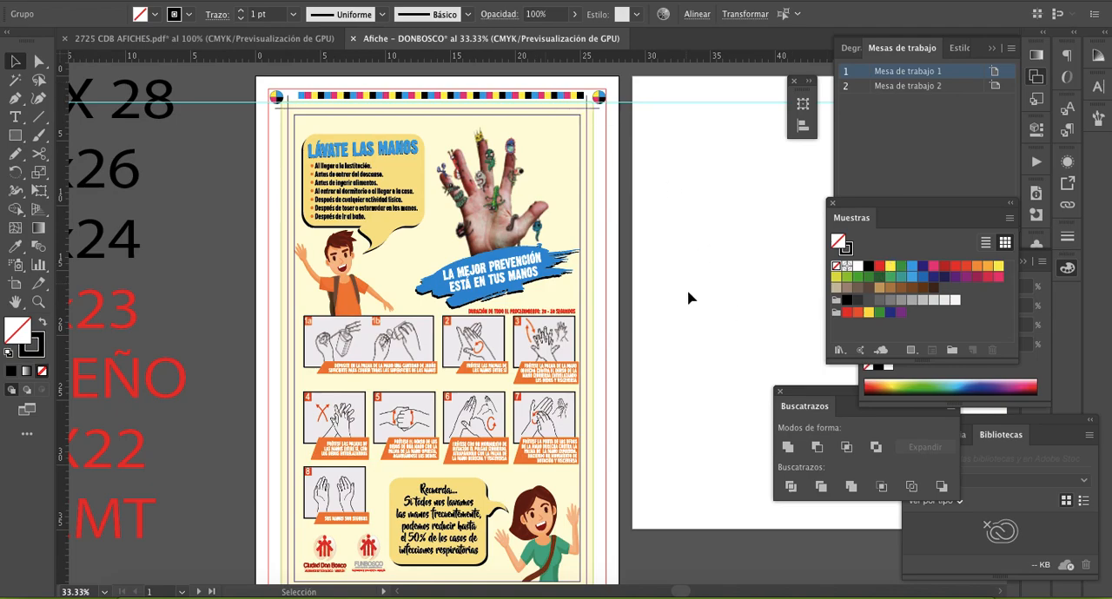
pyautogui.scroll(-3, 688, 298)
pyautogui.press('z')
pyautogui.click(358, 363)
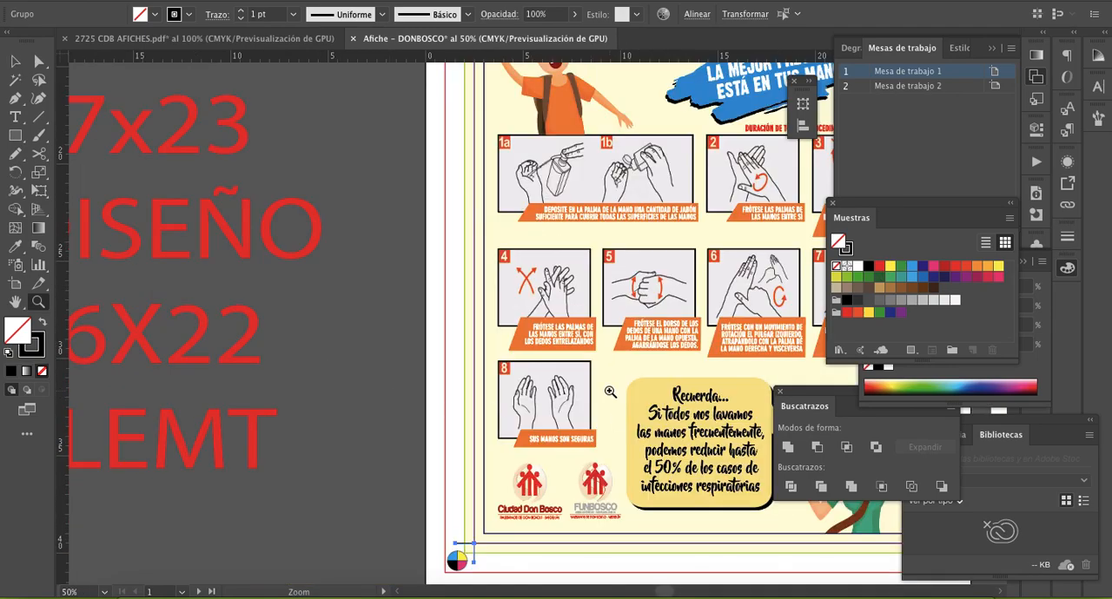
pyautogui.scroll(1, 610, 392)
pyautogui.hscroll(5, 610, 392)
pyautogui.scroll(-2, 610, 391)
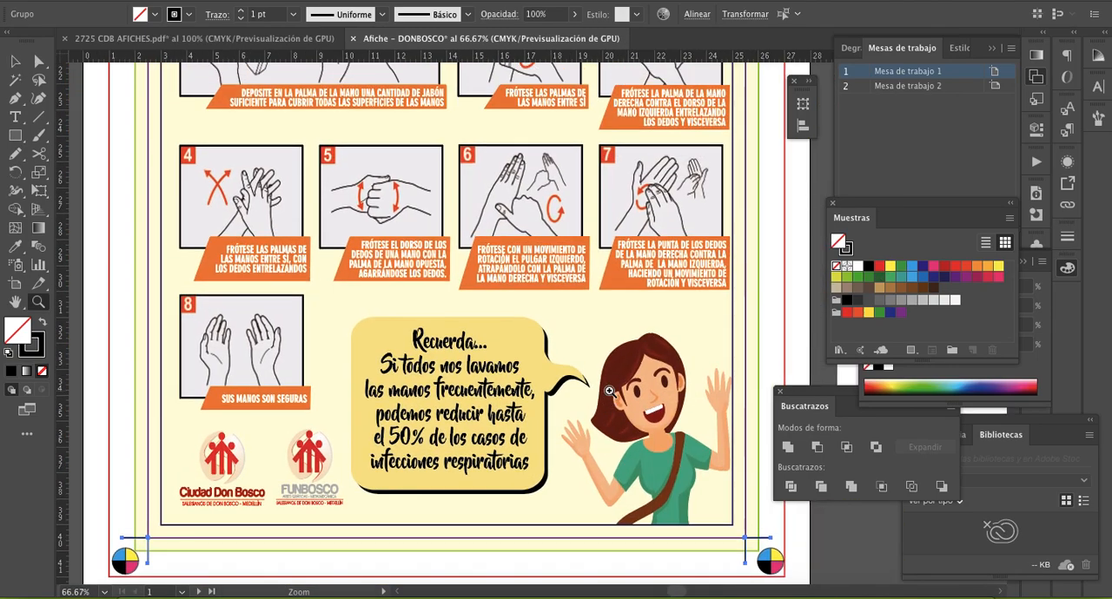
pyautogui.click(536, 353)
pyautogui.click(15, 60)
pyautogui.hotkey('ctrl', 'v')
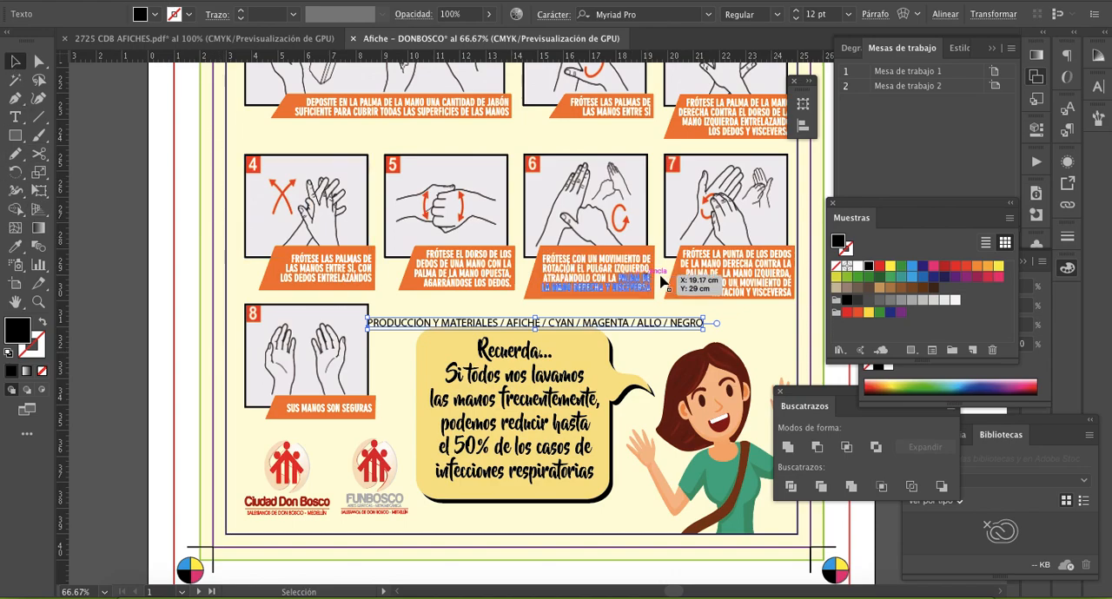
pyautogui.moveTo(711, 336); pyautogui.dragTo(192, 304)
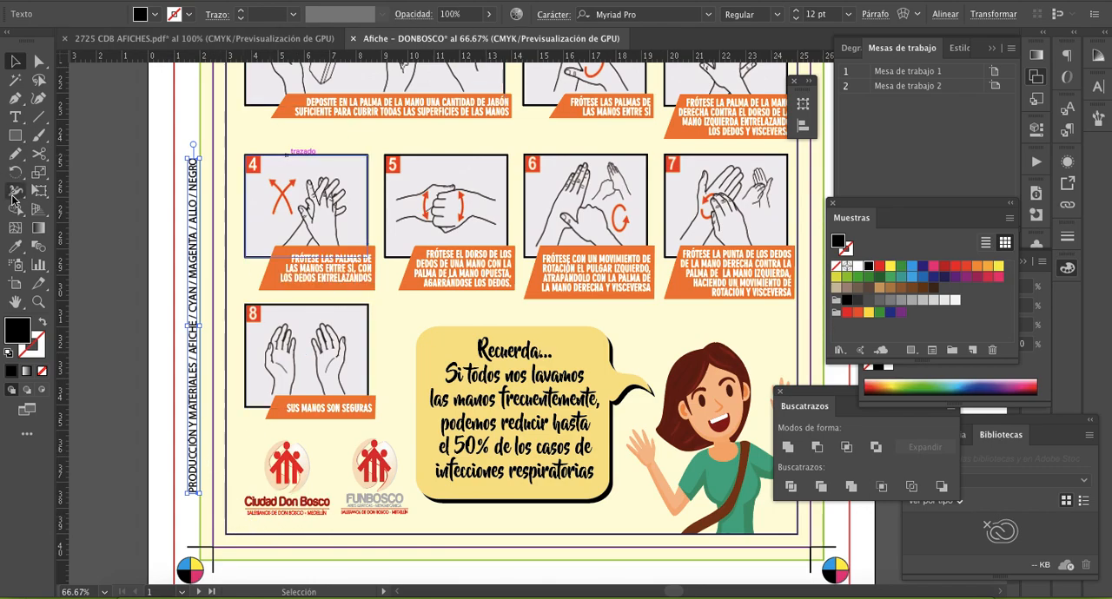
# - Try adding the finish "MATE" between AFICHE and CYAN in the vertical label, then remove the word
pyautogui.click(15, 119)
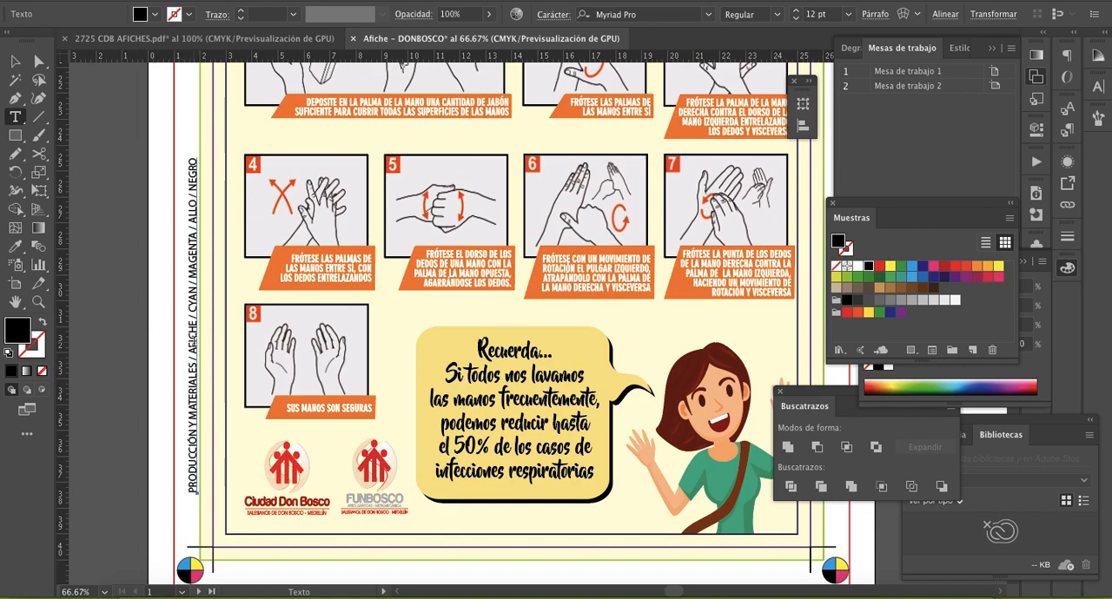
pyautogui.click(193, 319)
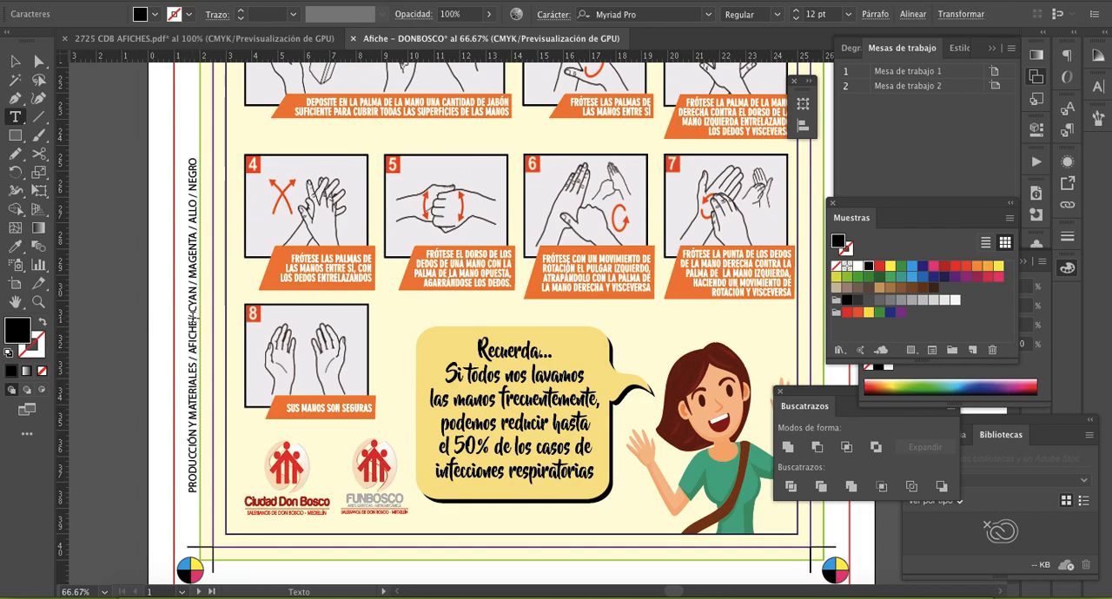
pyautogui.write('/ OMATE')
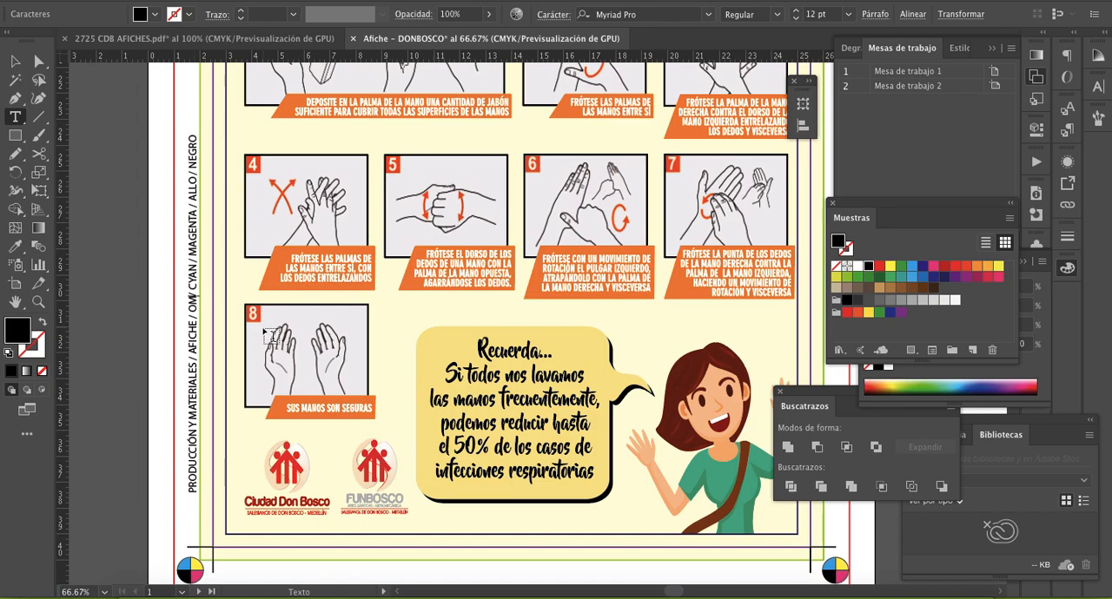
pyautogui.press('BackSpace')
pyautogui.press('BackSpace')
pyautogui.press('BackSpace')
pyautogui.press('BackSpace')
pyautogui.press('BackSpace')
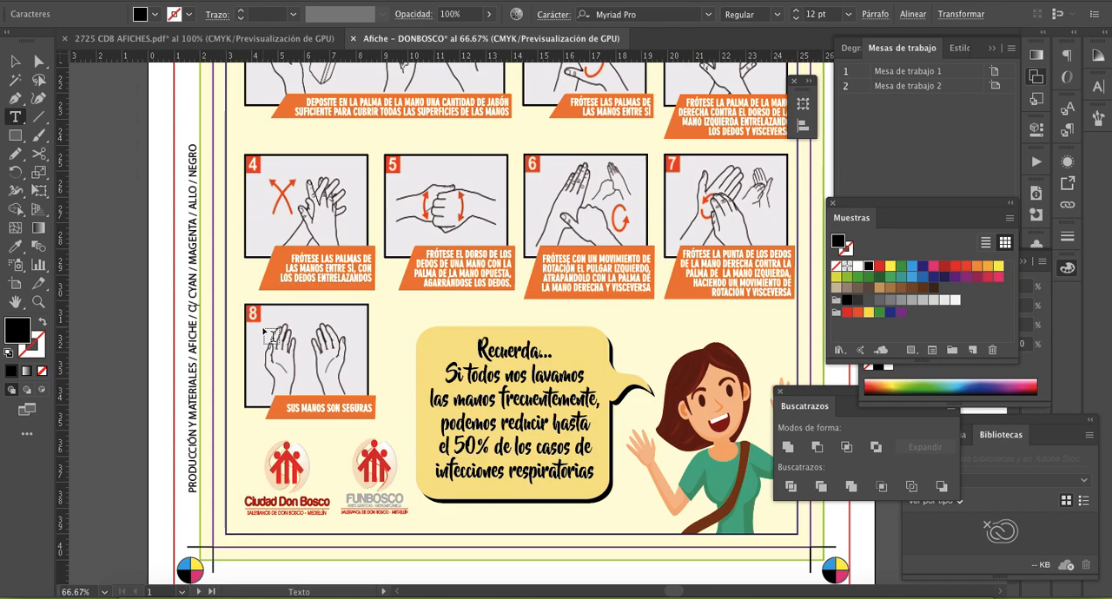
pyautogui.write('MATE')
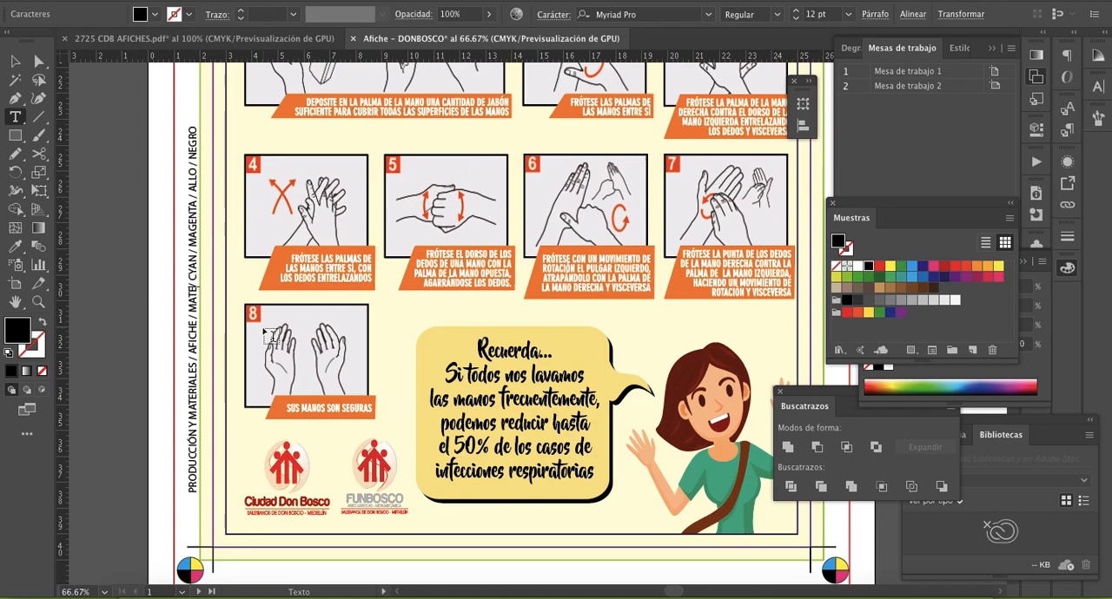
pyautogui.press('BackSpace')
pyautogui.press('BackSpace')
pyautogui.press('BackSpace')
pyautogui.press('BackSpace')
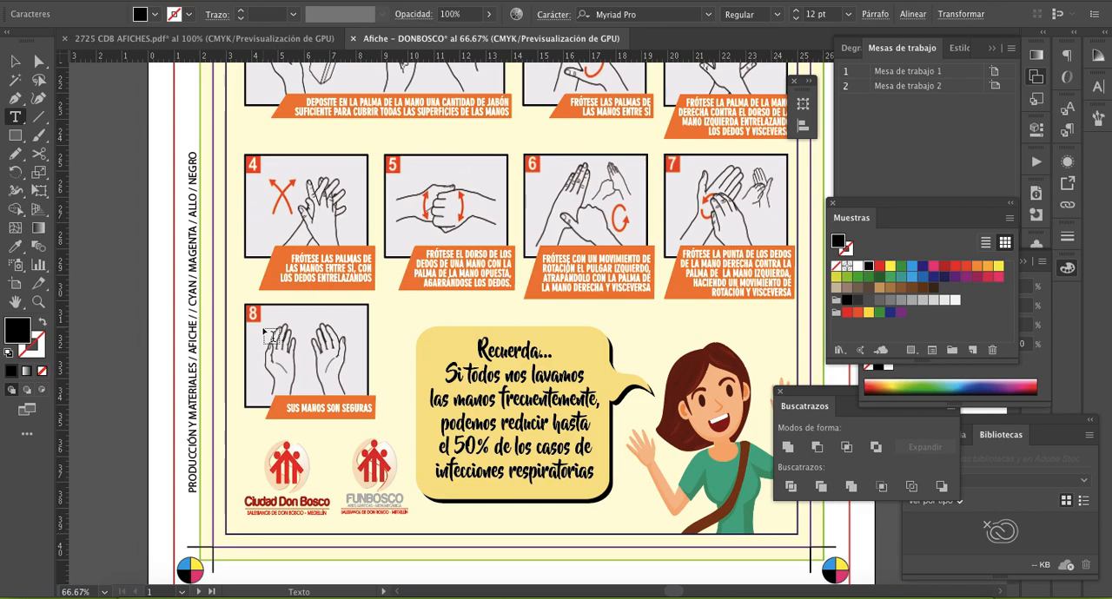
# - Try inserting the finish "BRILLANTE /" before CYAN in the vertical label, then delete that addition
pyautogui.write('BRILLANTE/')
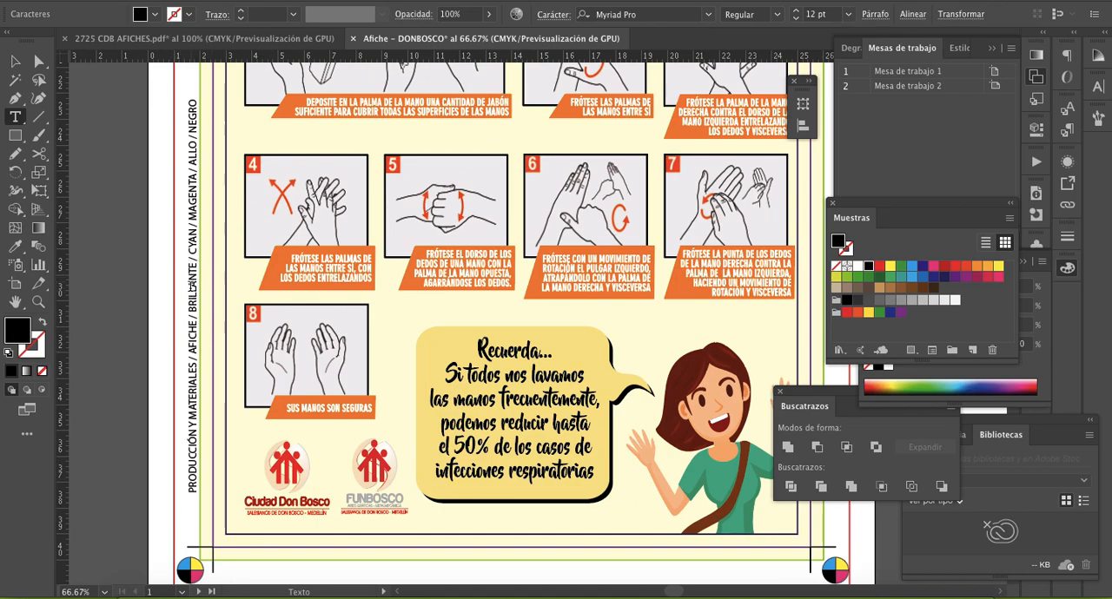
pyautogui.press('BackSpace')
pyautogui.press('BackSpace')
pyautogui.press('BackSpace')
pyautogui.press('BackSpace')
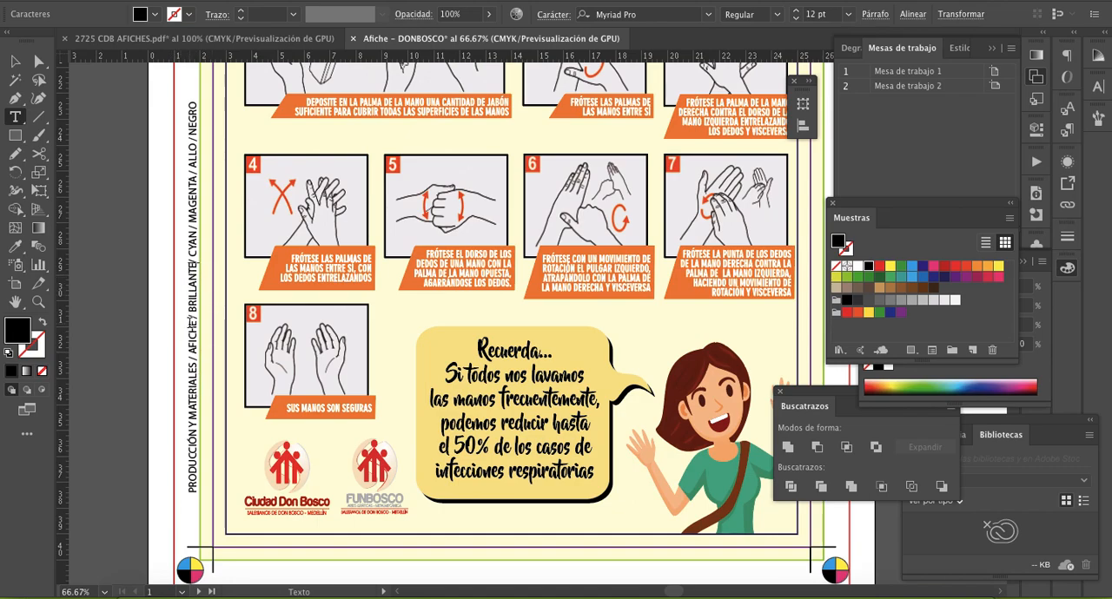
pyautogui.press('BackSpace')
pyautogui.press('BackSpace')
pyautogui.press('BackSpace')
pyautogui.press('BackSpace')
pyautogui.press('BackSpace')
pyautogui.press('BackSpace')
pyautogui.press('BackSpace')
pyautogui.press('BackSpace')
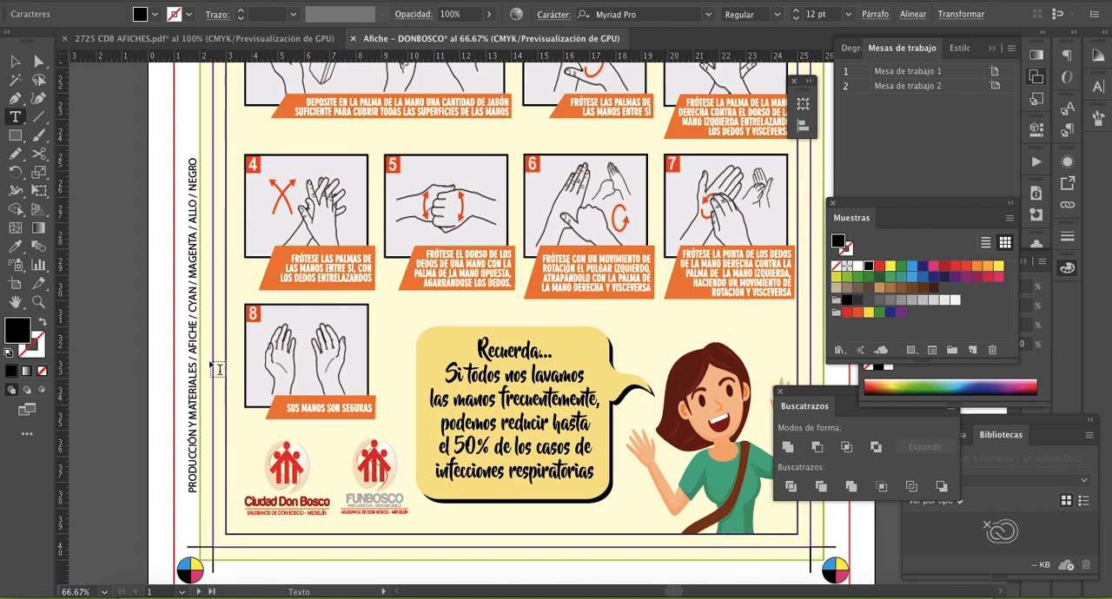
# - Colour the ink names in the vertical label to match their inks: CYAN light blue, MAGENTA pink and ALLO yellow
pyautogui.moveTo(191, 282); pyautogui.dragTo(192, 316)
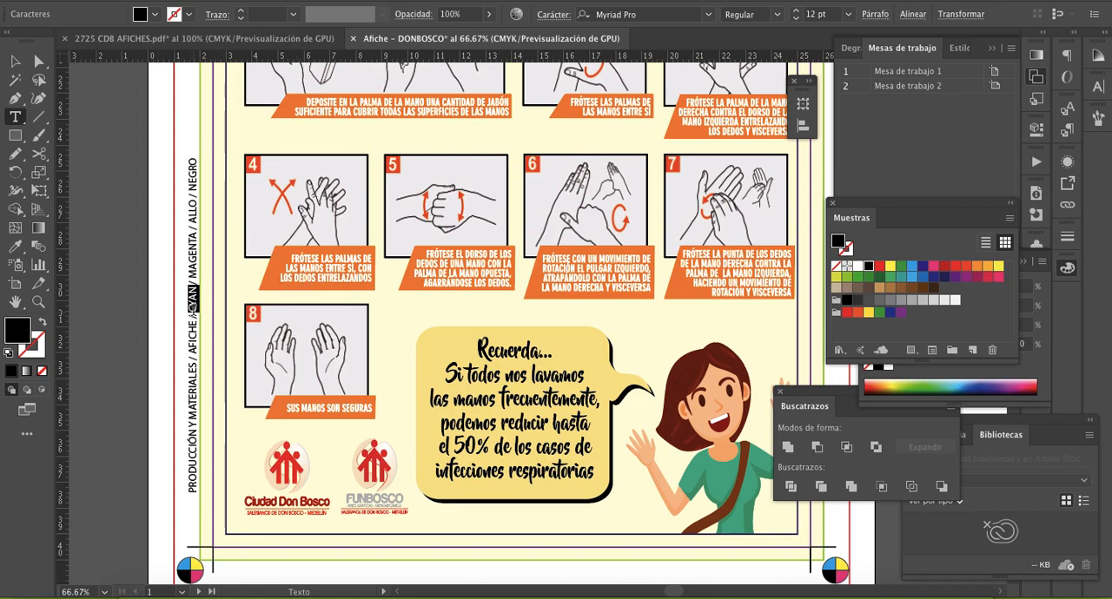
pyautogui.click(912, 266)
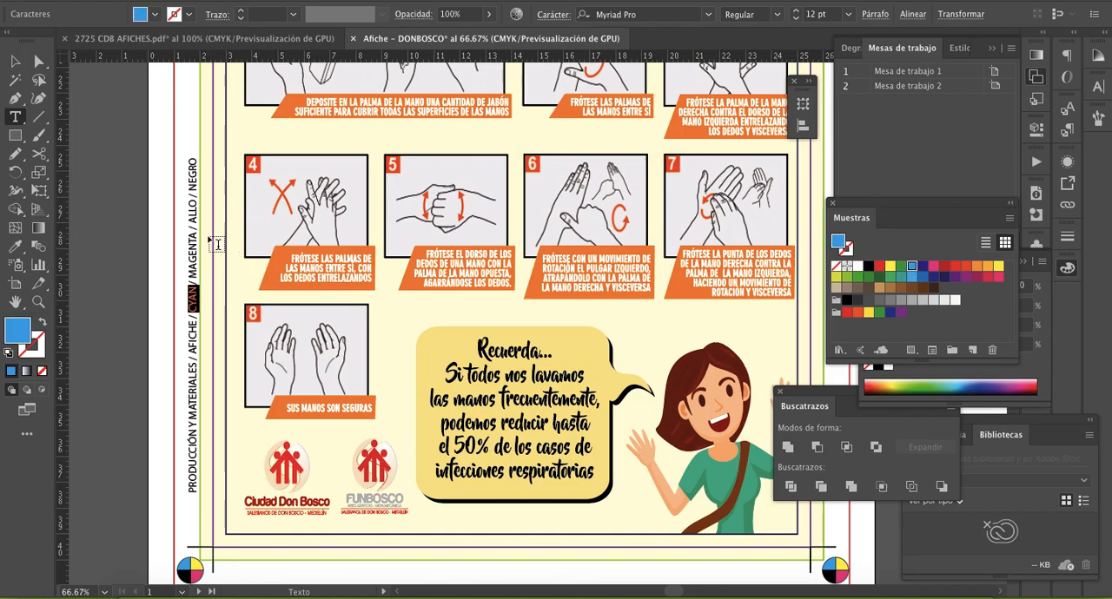
pyautogui.moveTo(192, 225); pyautogui.dragTo(200, 282)
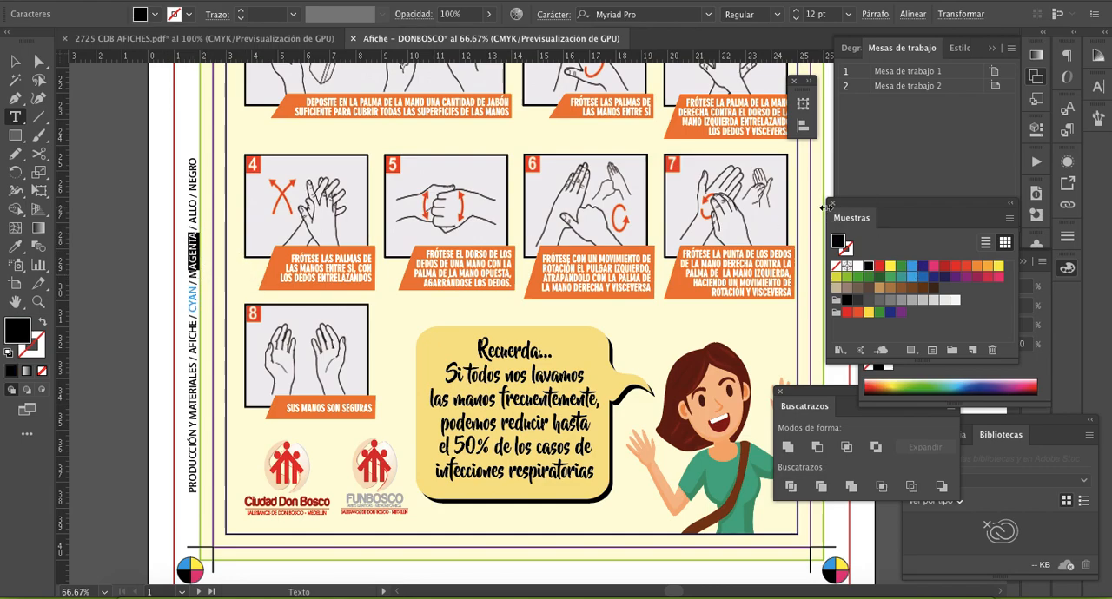
pyautogui.click(932, 266)
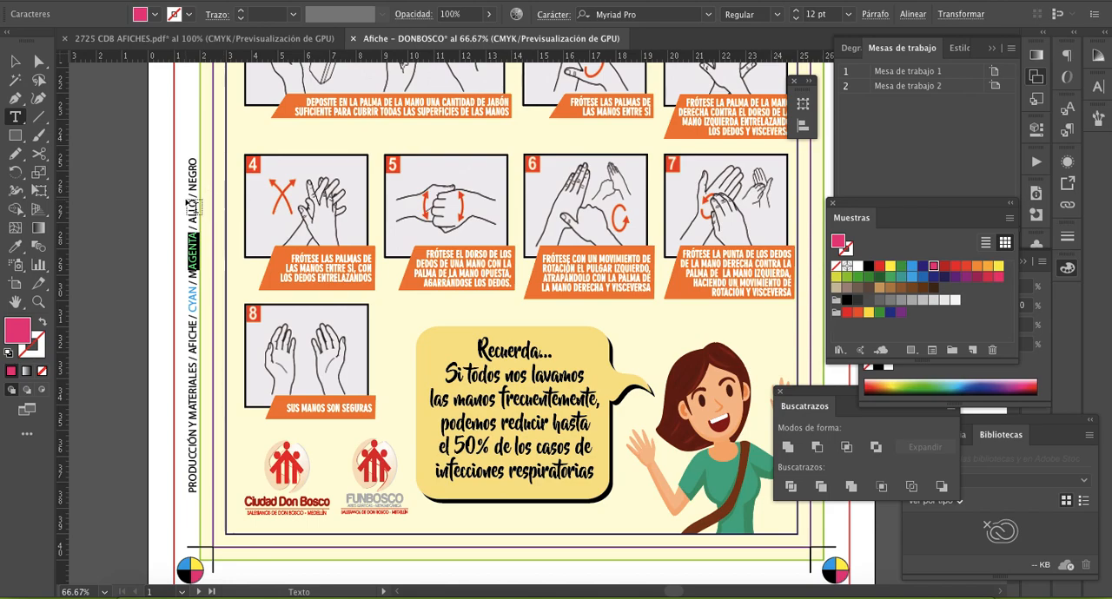
pyautogui.moveTo(193, 196); pyautogui.dragTo(193, 224)
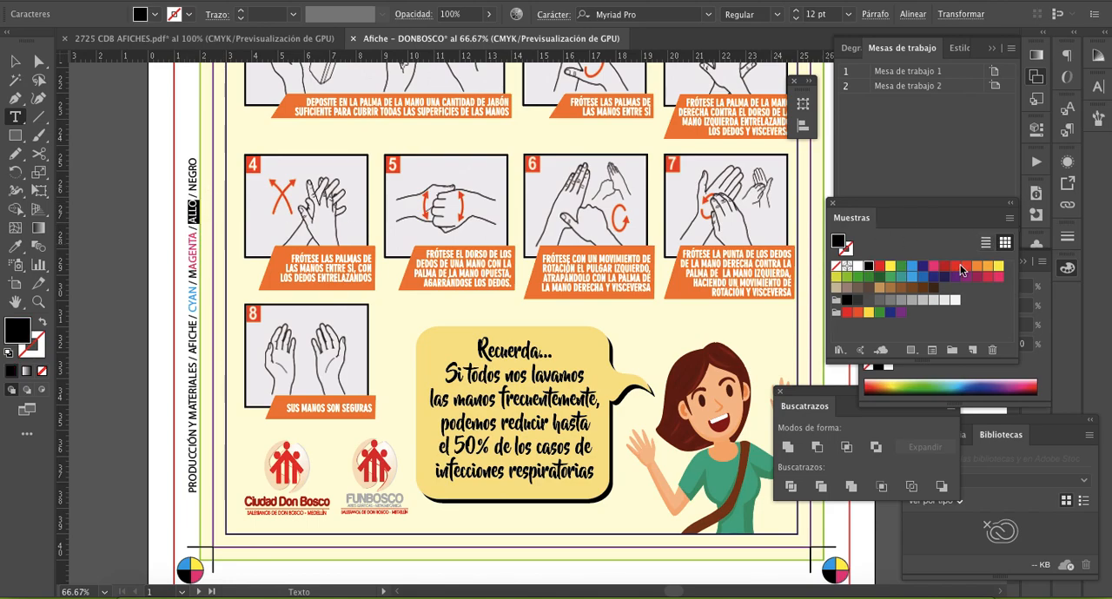
pyautogui.click(890, 265)
pyautogui.moveTo(193, 158); pyautogui.dragTo(192, 186)
pyautogui.press('super+z')
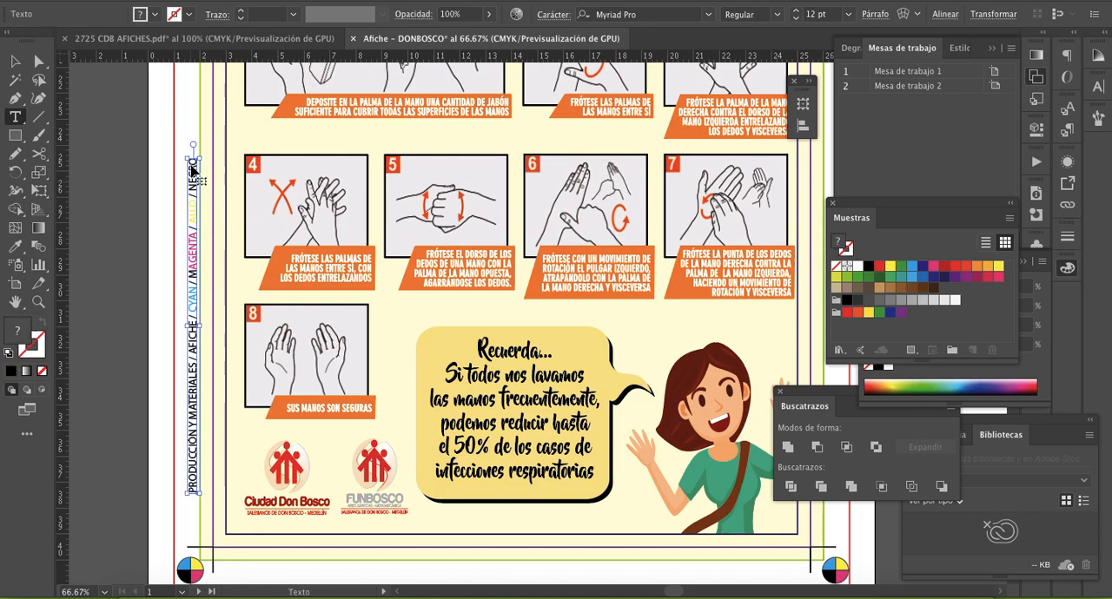
pyautogui.click(15, 61)
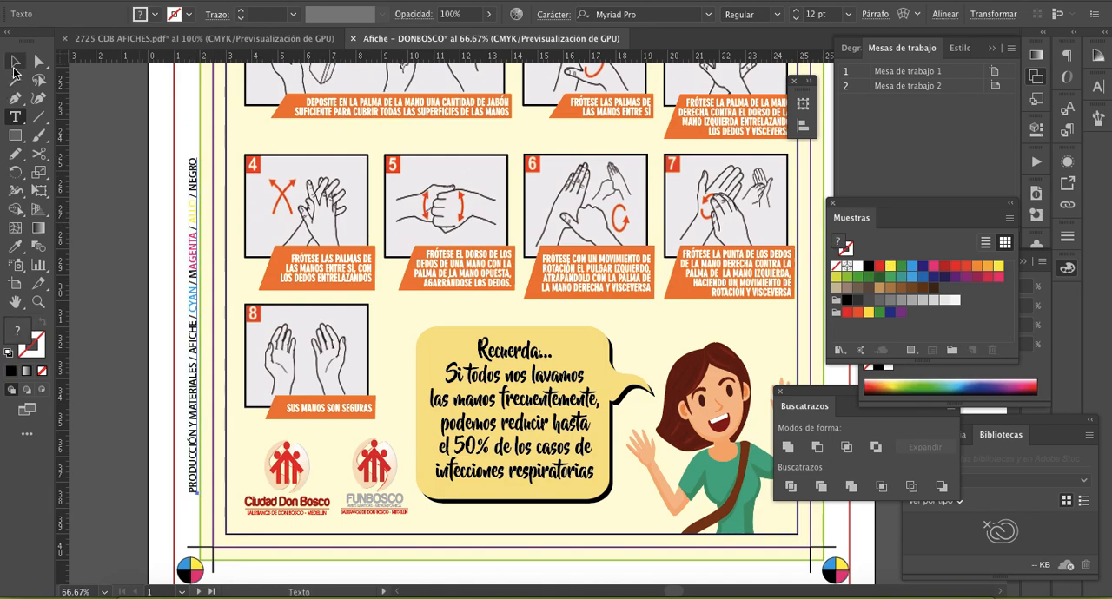
pyautogui.click(132, 269)
# - Apply the magenta pink swatch to the entire word MAGENTA in the vertical label, including its first letter
pyautogui.doubleClick(194, 264)
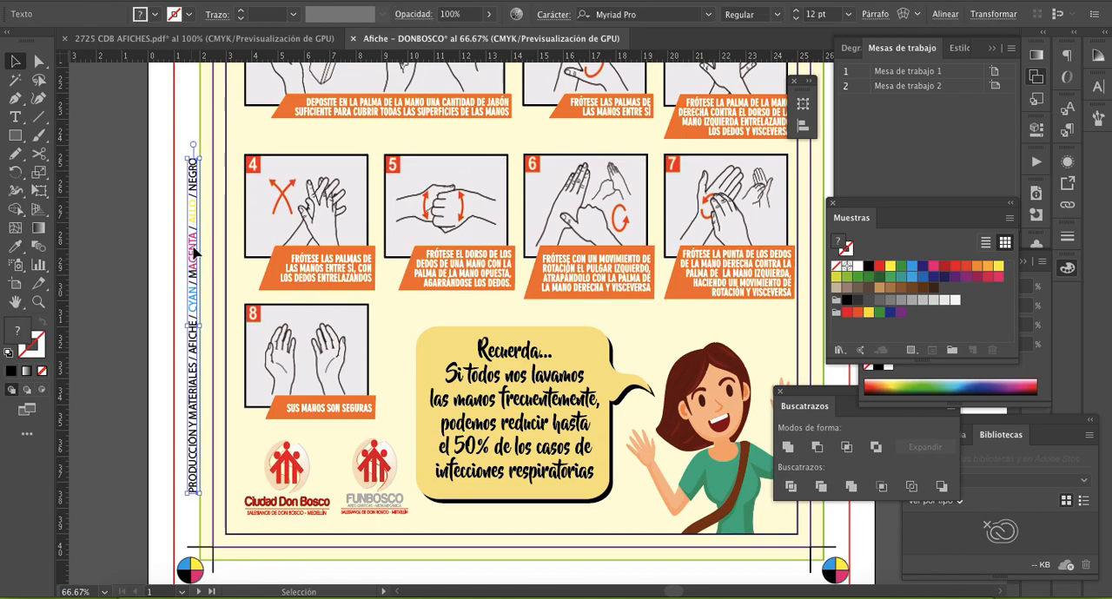
pyautogui.moveTo(192, 232); pyautogui.dragTo(193, 279)
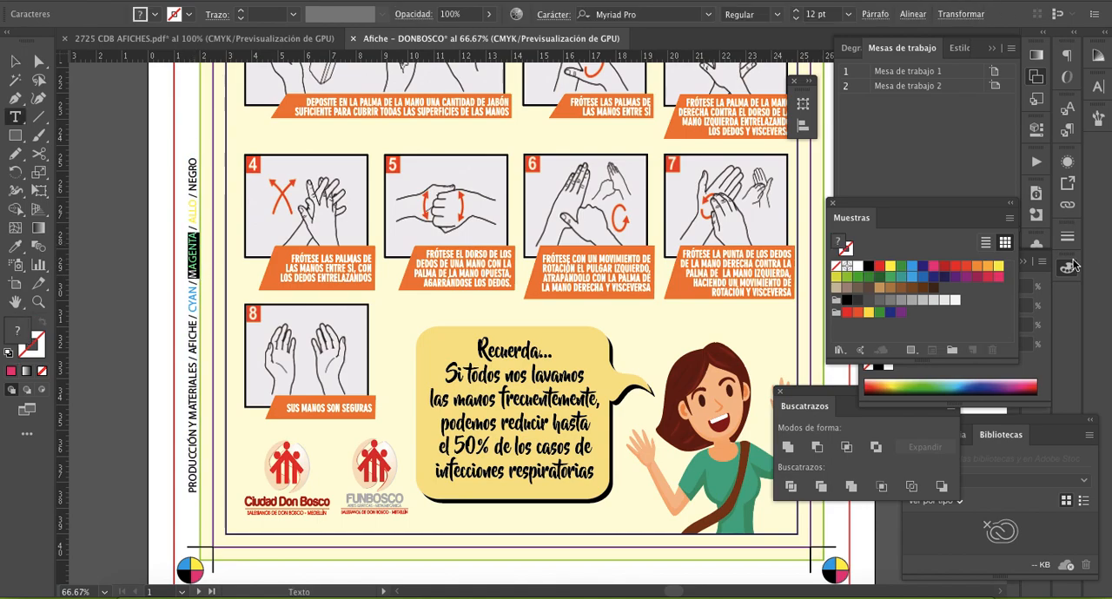
pyautogui.click(932, 268)
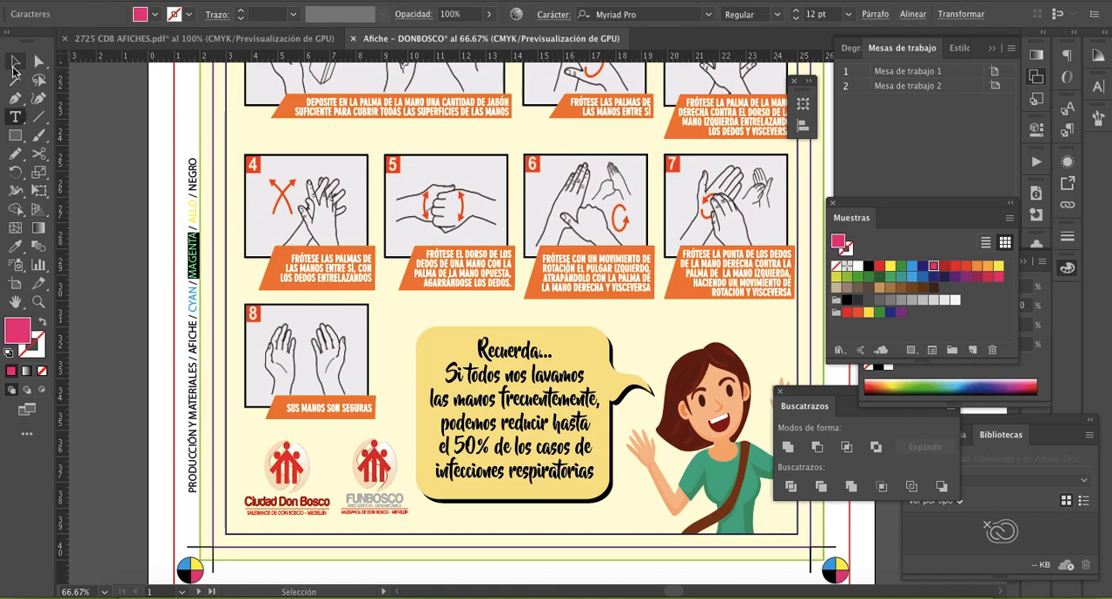
pyautogui.click(15, 61)
pyautogui.click(121, 202)
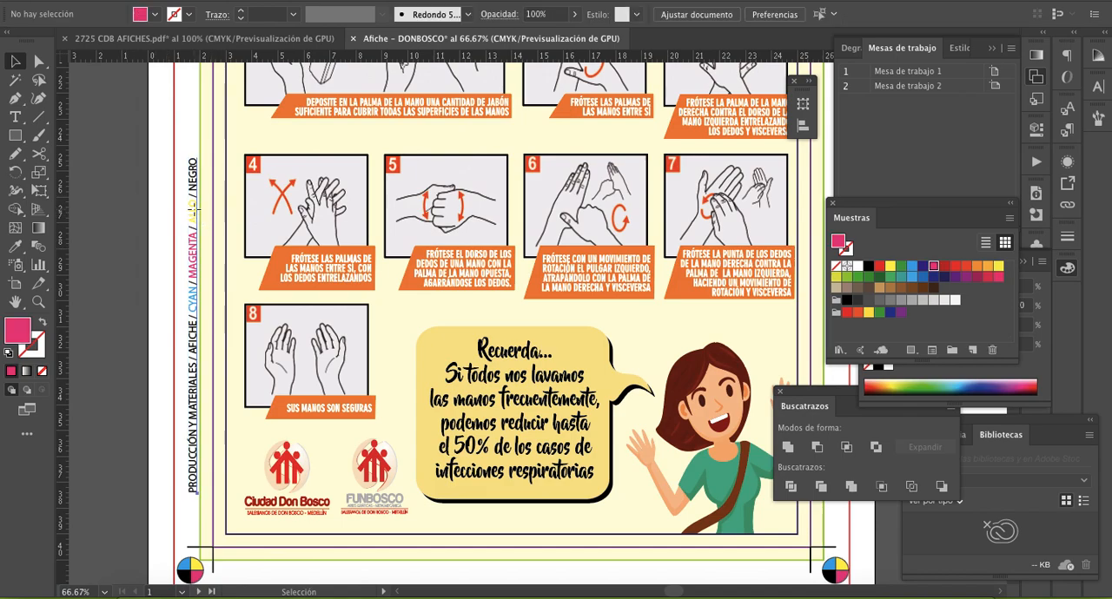
# - Reduce the vertical label's font size to 8 pt
pyautogui.click(194, 218)
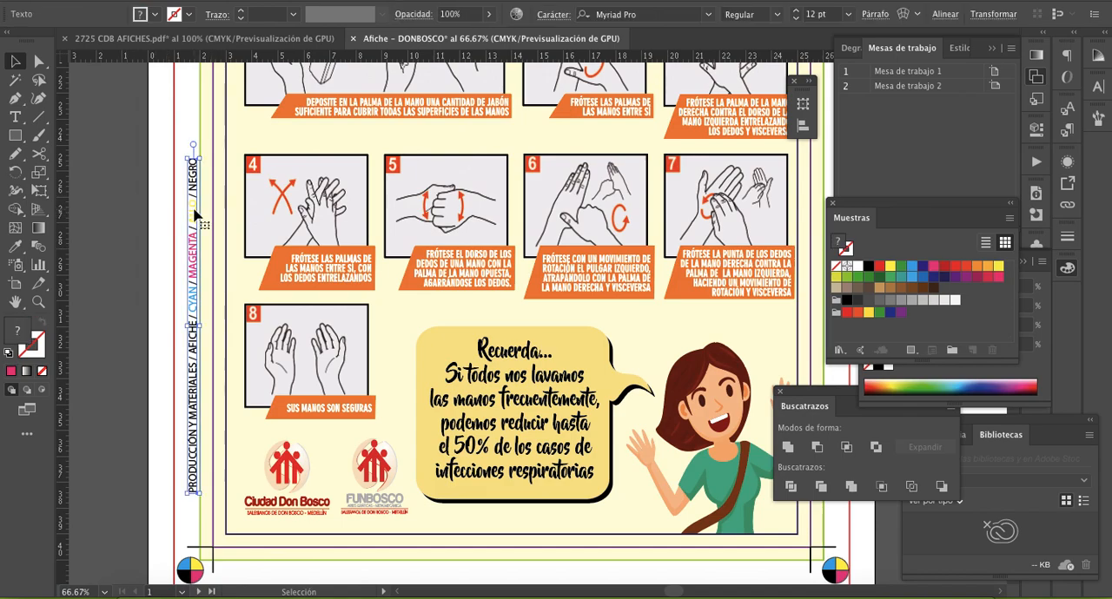
pyautogui.click(847, 14)
pyautogui.click(873, 121)
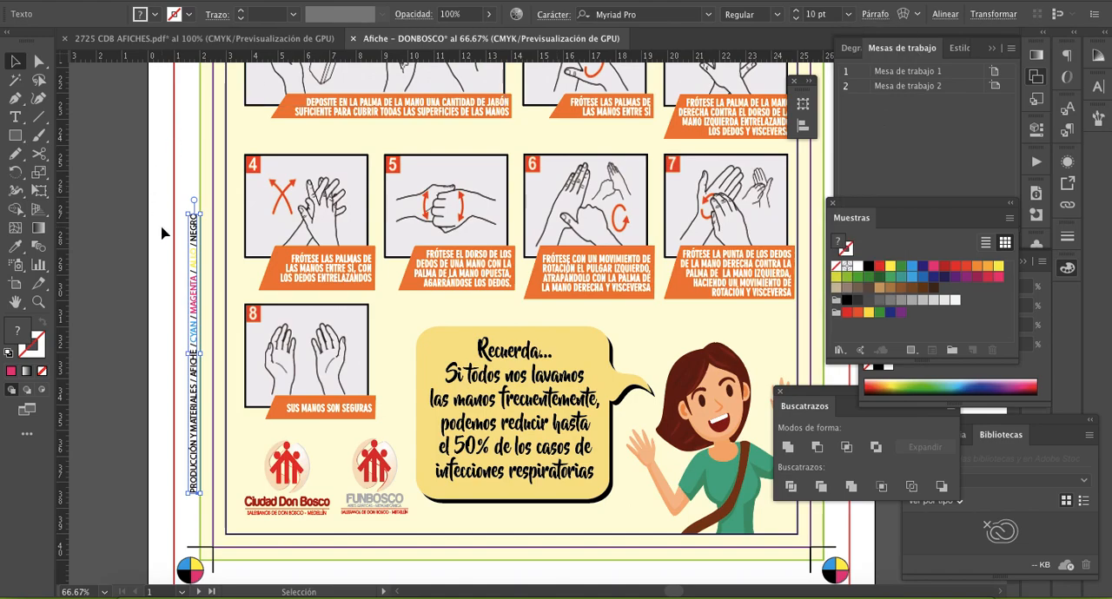
pyautogui.click(847, 14)
pyautogui.click(868, 85)
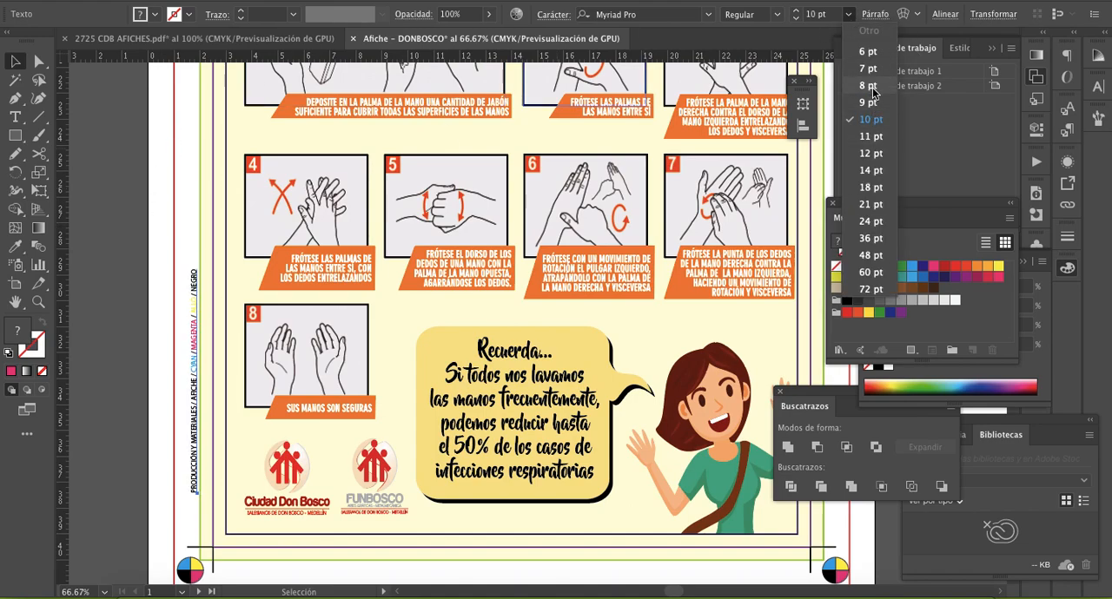
pyautogui.click(139, 279)
# - Move the vertical label down to just above the lower-left registration mark and nudge it slightly left into the margin
pyautogui.scroll(-3, 143, 279)
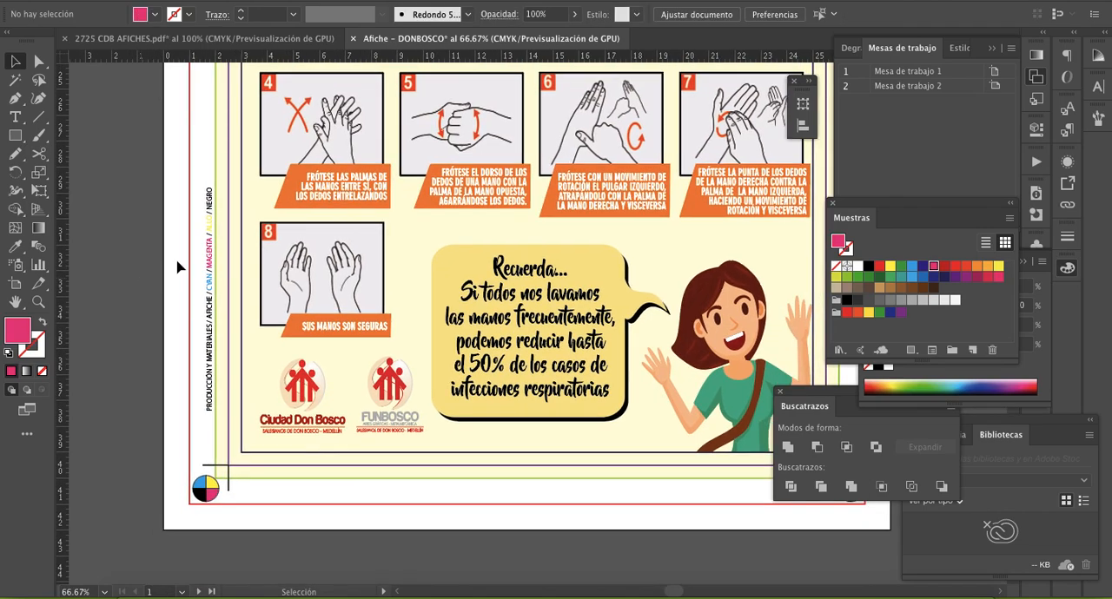
pyautogui.moveTo(210, 253); pyautogui.dragTo(209, 301)
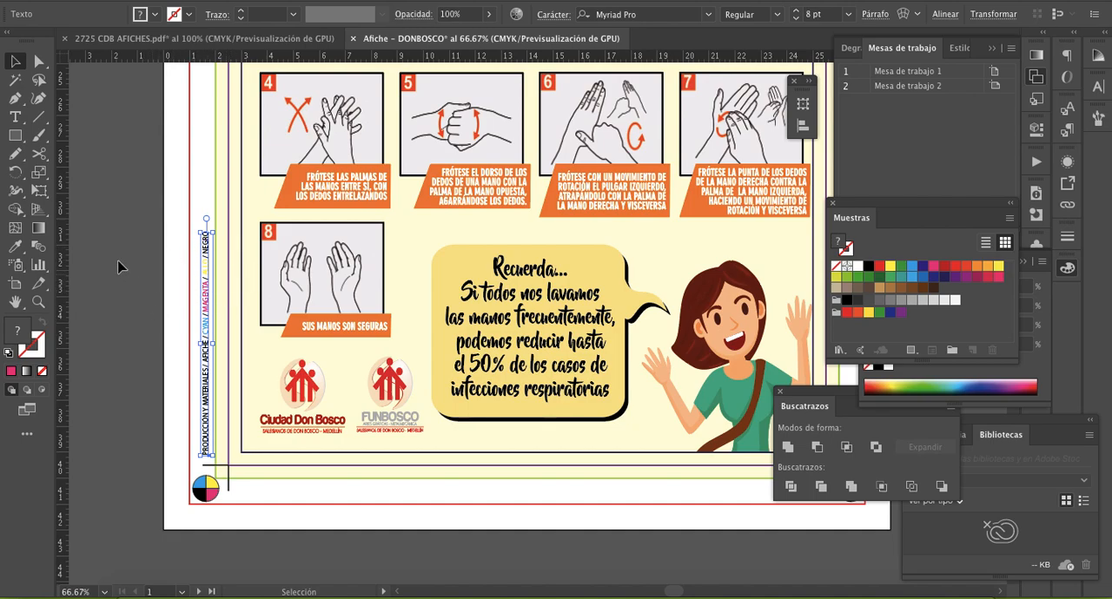
pyautogui.click(110, 212)
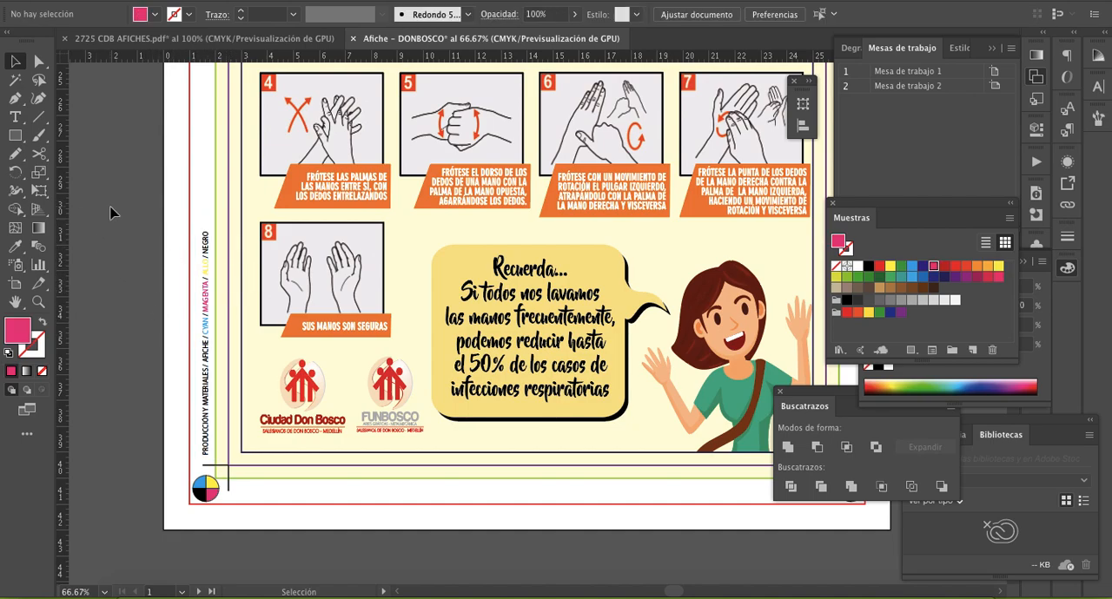
pyautogui.click(208, 252)
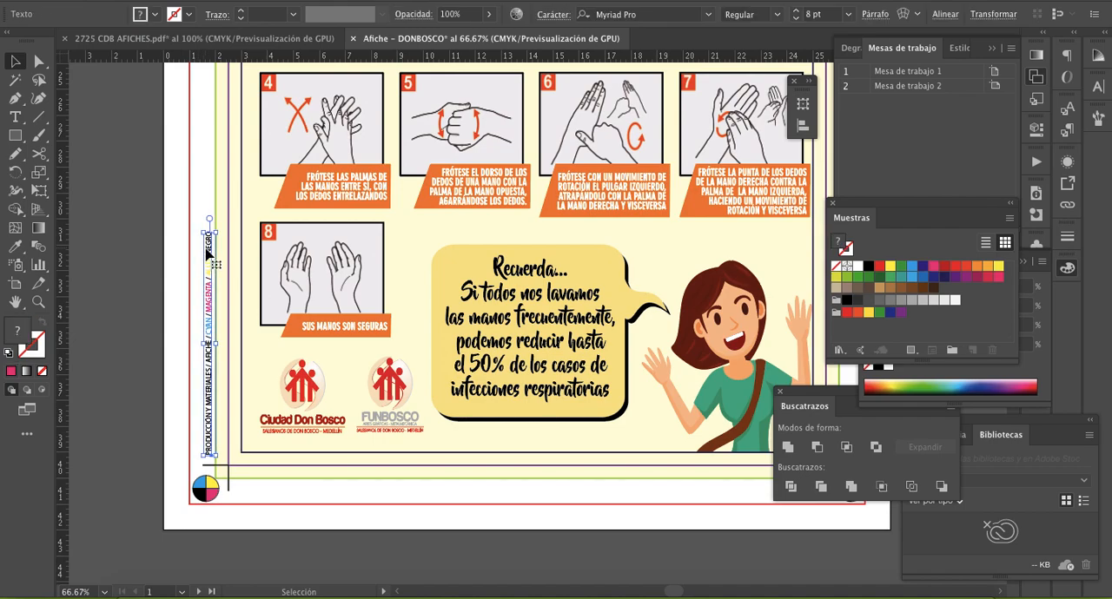
pyautogui.press('Left')
pyautogui.press('Left')
pyautogui.click(160, 208)
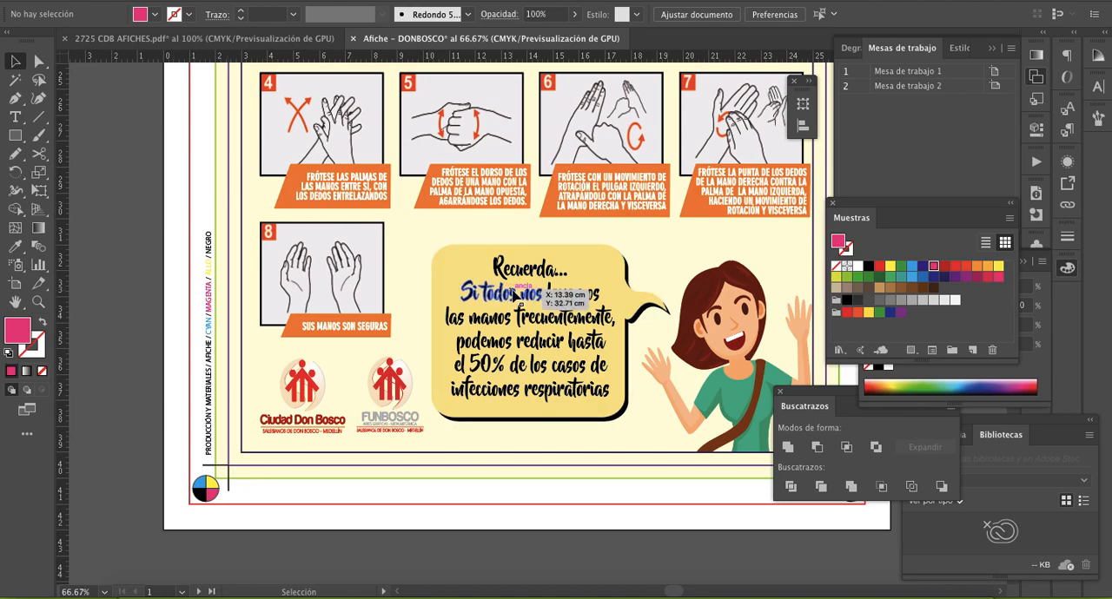
# - Examine the whole poster with its registration marks, colour bar, crop marks and margin label
pyautogui.scroll(-4, 516, 295)
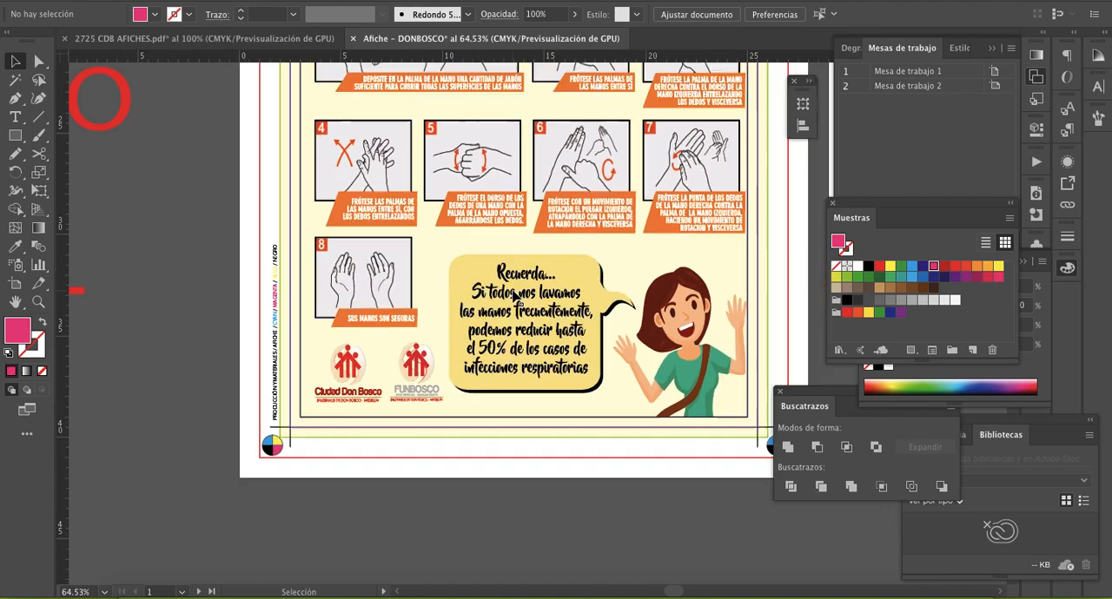
pyautogui.scroll(5, 515, 295)
pyautogui.scroll(2, 515, 295)
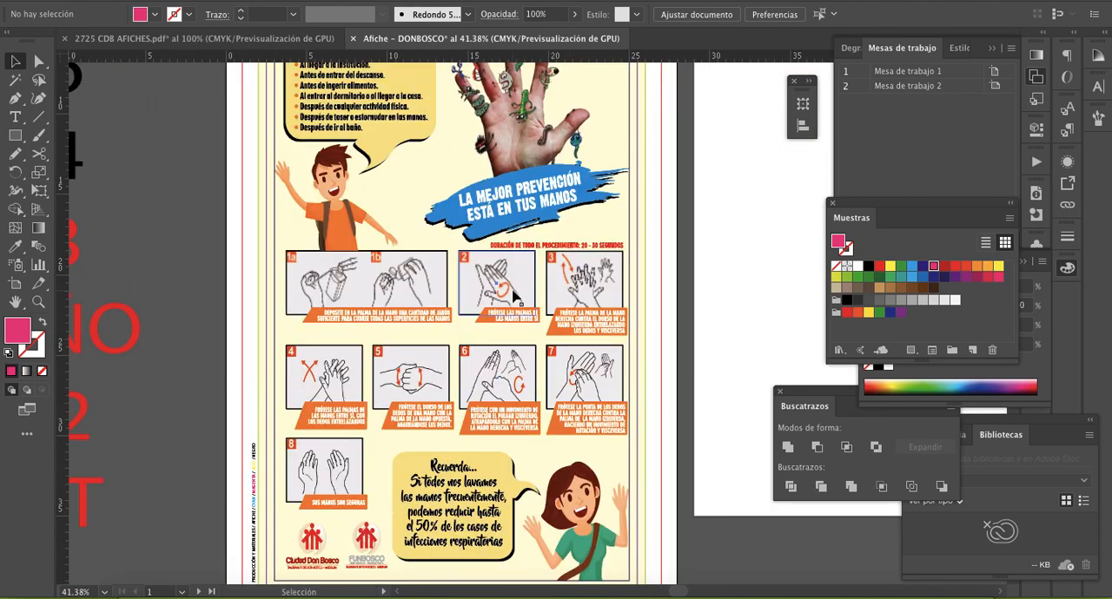
pyautogui.scroll(4, 515, 298)
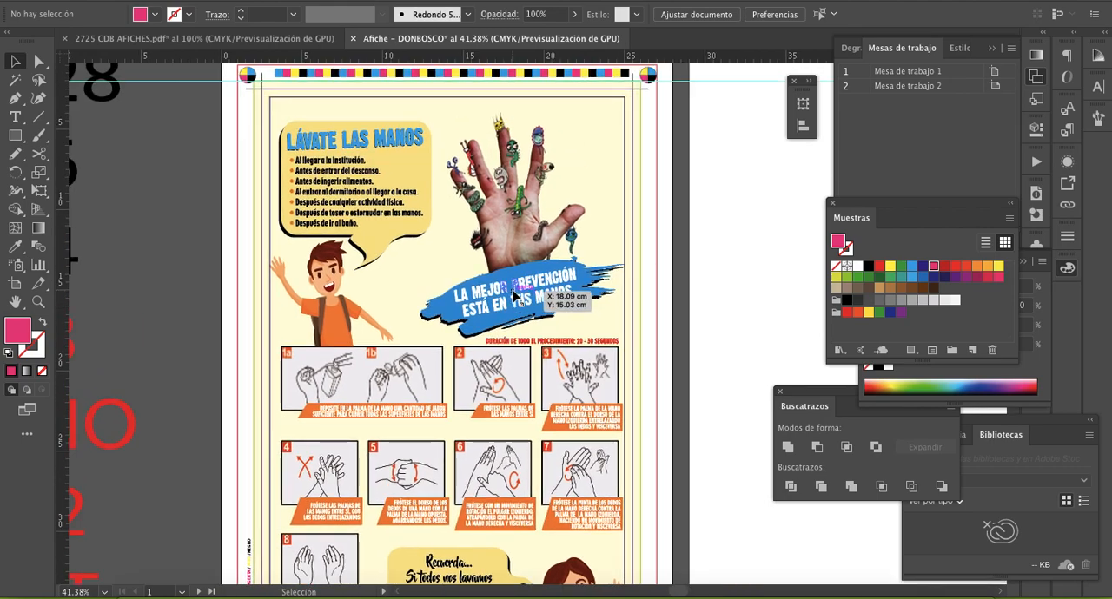
pyautogui.scroll(3, 394, 237)
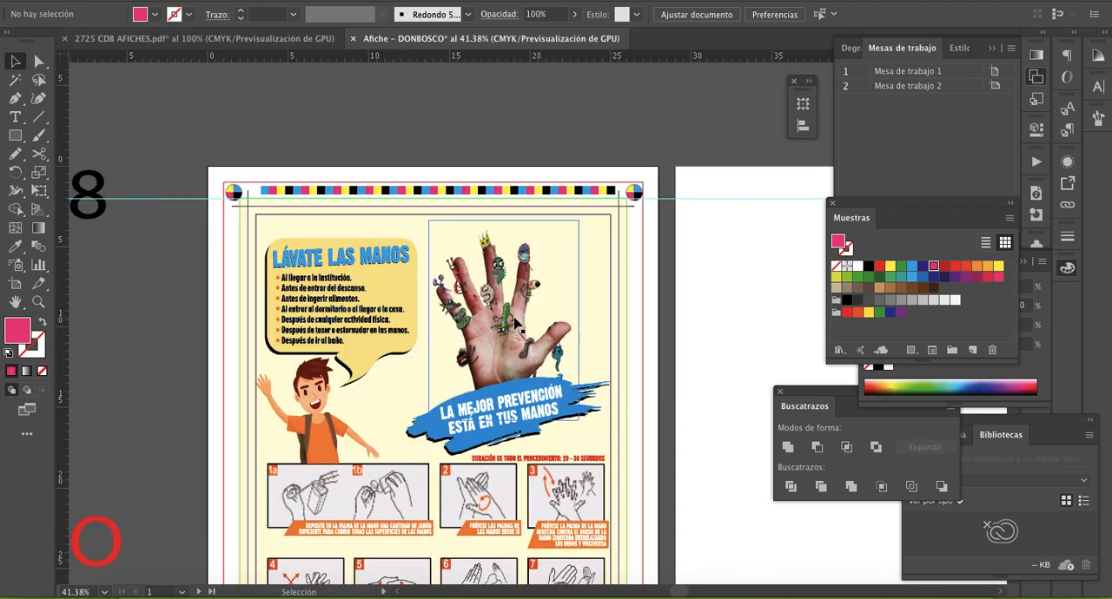
pyautogui.scroll(-2, 393, 237)
pyautogui.scroll(-1, 385, 322)
pyautogui.scroll(-3, 515, 325)
pyautogui.scroll(2, 460, 360)
pyautogui.scroll(2, 464, 347)
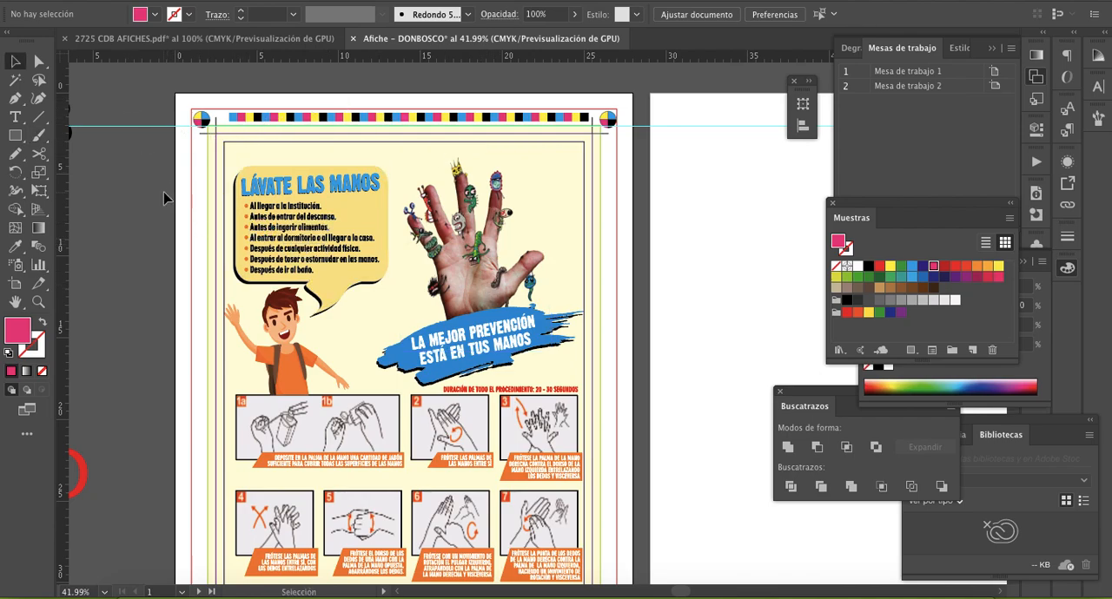
# - Delete the horizontal guide crossing the poster's upper crop marks and unlock all locked objects
pyautogui.click(122, 126)
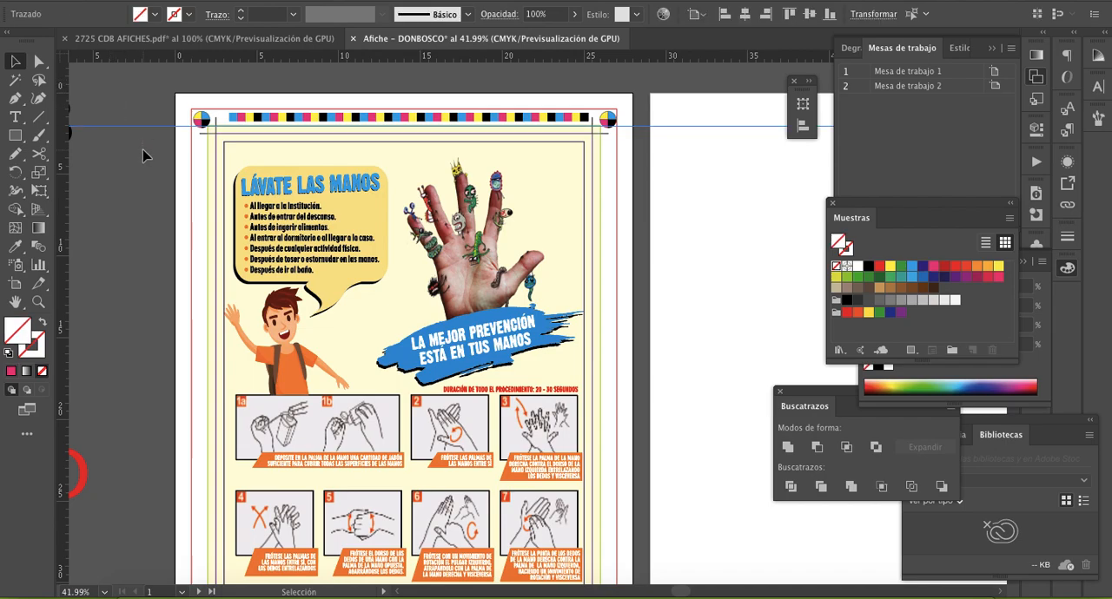
pyautogui.press('Delete')
pyautogui.click(220, 0)
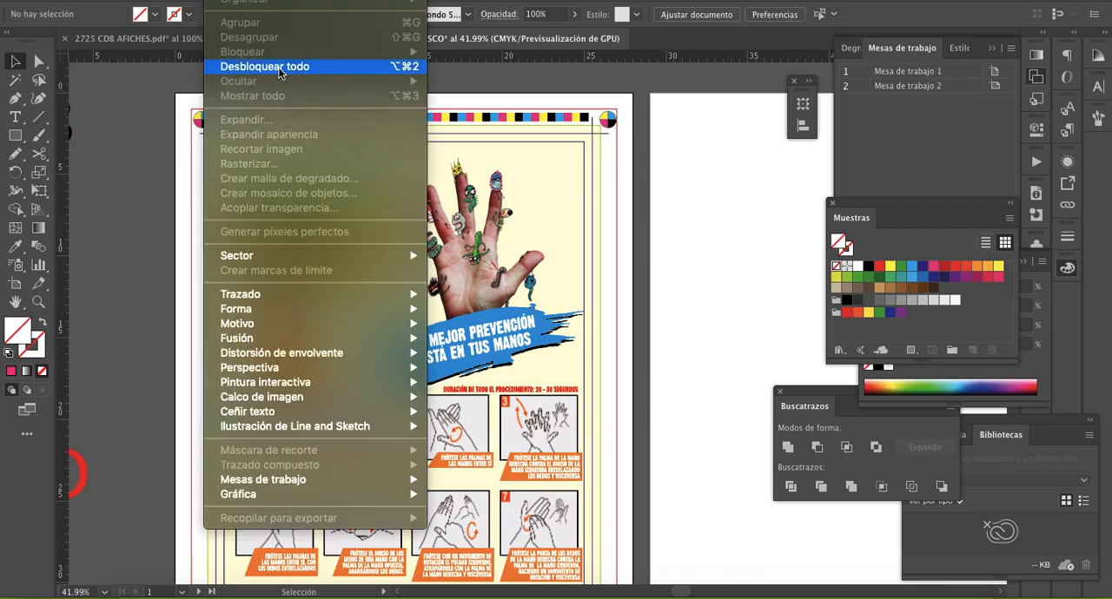
pyautogui.click(299, 71)
pyautogui.click(154, 120)
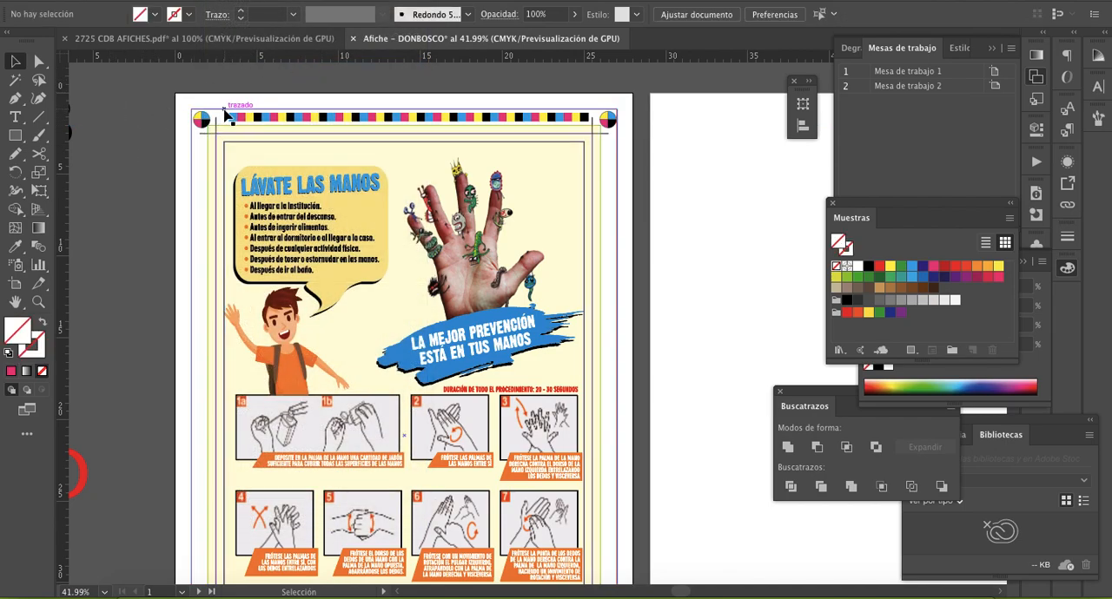
# - Delete the four rectangular guide outlines around and inside the poster, from the outermost frame to the inner margins
pyautogui.click(226, 110)
pyautogui.press('Delete')
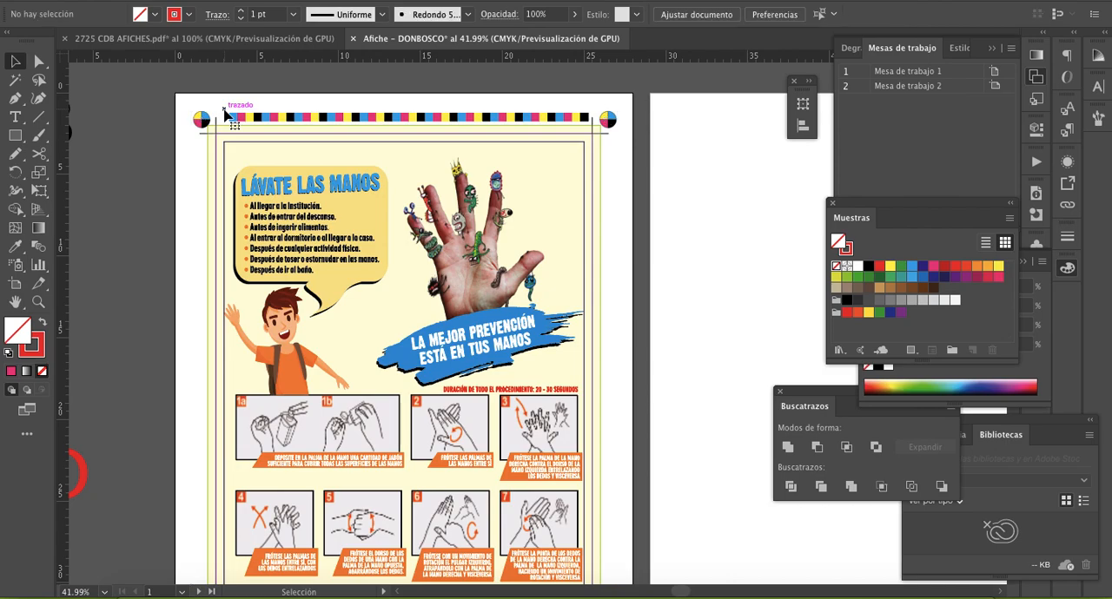
pyautogui.click(225, 158)
pyautogui.press('Delete')
pyautogui.click(215, 163)
pyautogui.press('Delete')
pyautogui.click(209, 165)
pyautogui.press('Delete')
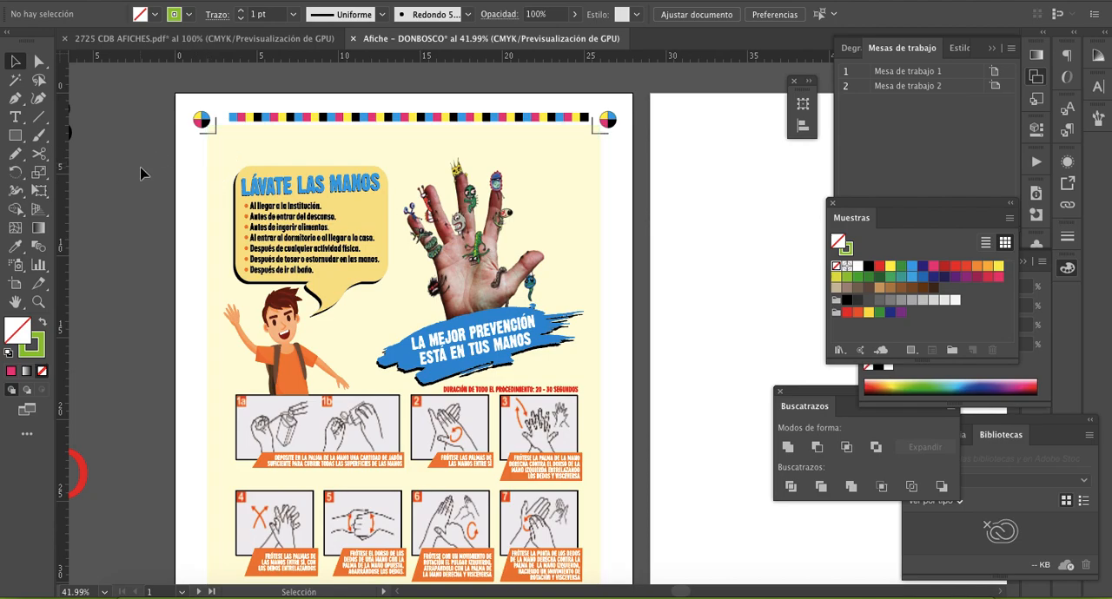
# - Examine the whole poster without its guide outlines, checking the corner registration and crop marks, colour bar and margin label
pyautogui.press('z')
pyautogui.keyDown('alt'); pyautogui.click(409, 271); pyautogui.keyUp('alt')
pyautogui.moveTo(560, 354); pyautogui.dragTo(419, 230)
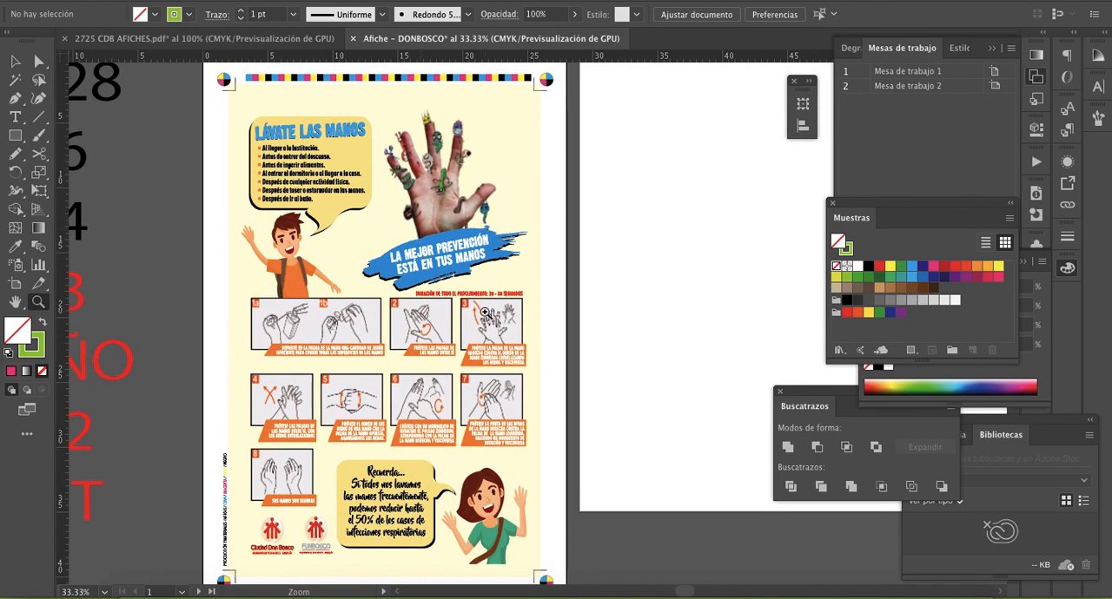
pyautogui.scroll(-3, 482, 311)
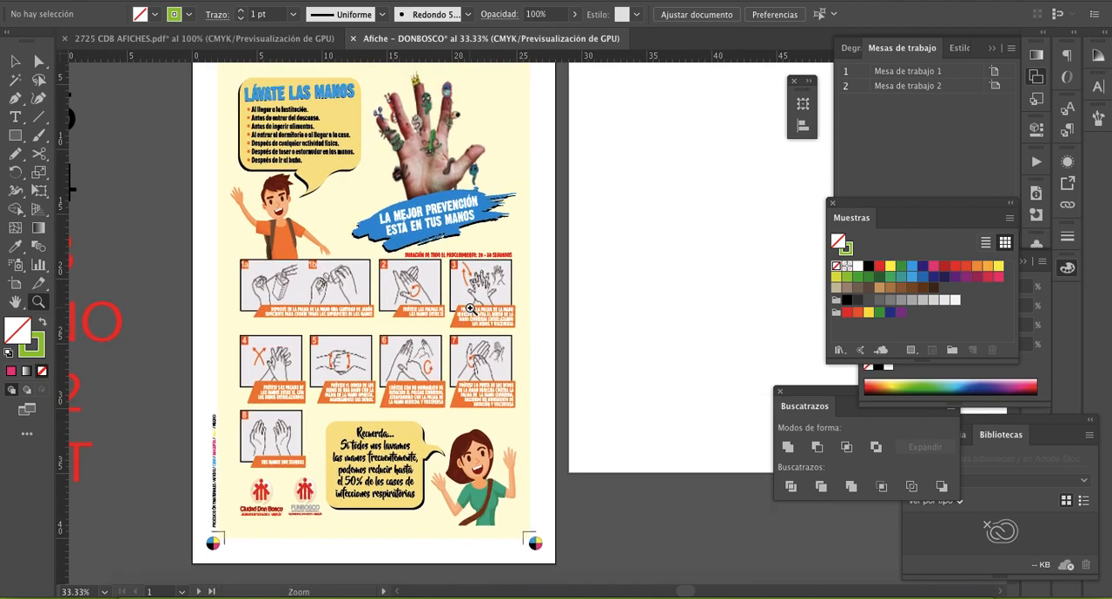
pyautogui.scroll(6, 469, 308)
pyautogui.scroll(-3, 469, 308)
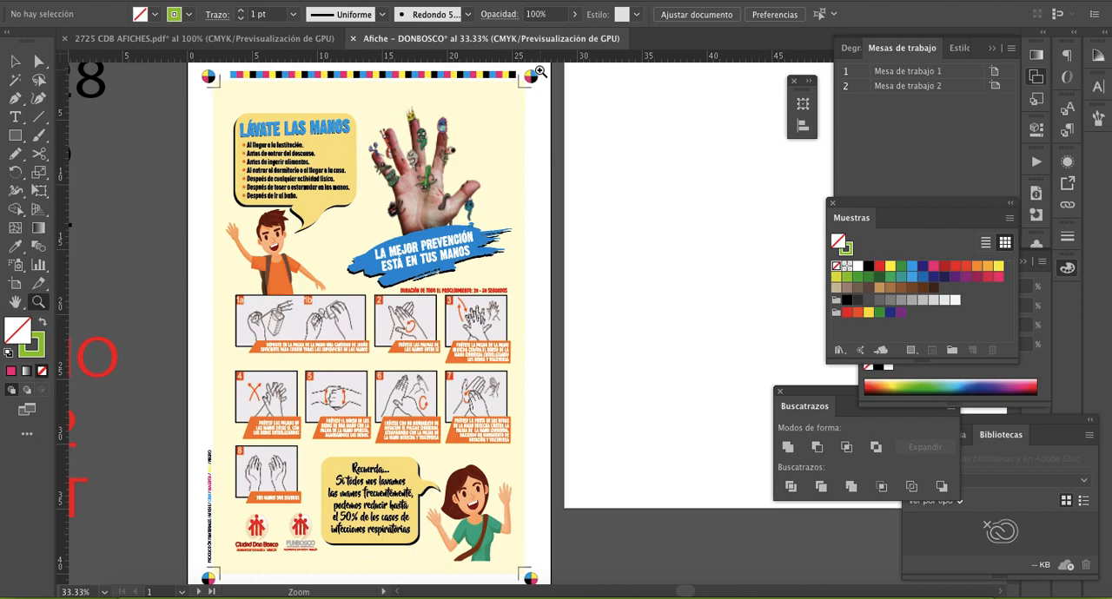
pyautogui.scroll(-2, 540, 71)
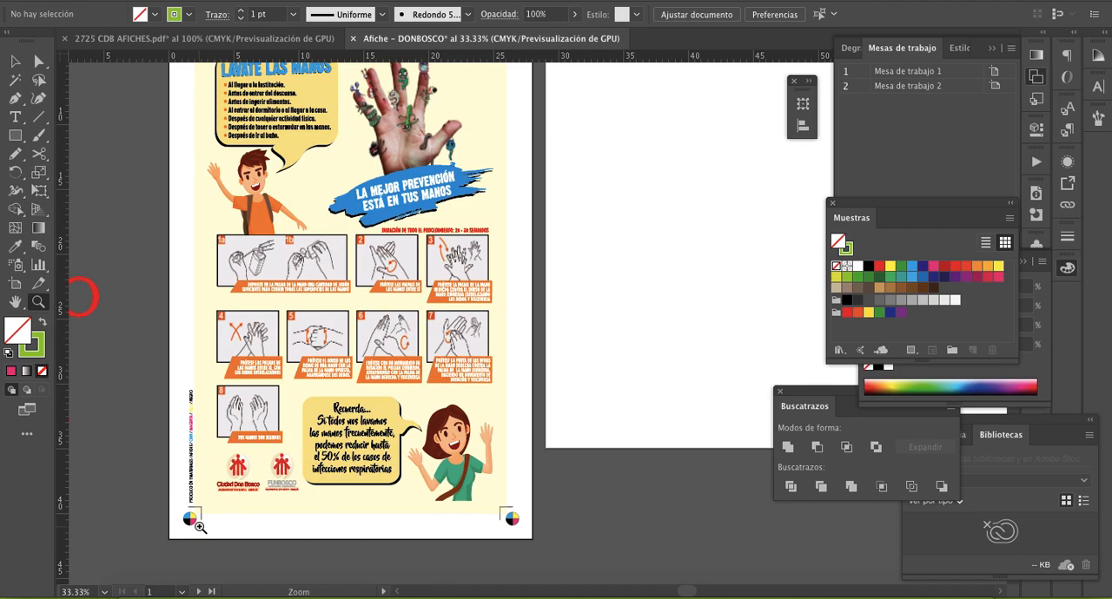
pyautogui.scroll(-3, 523, 494)
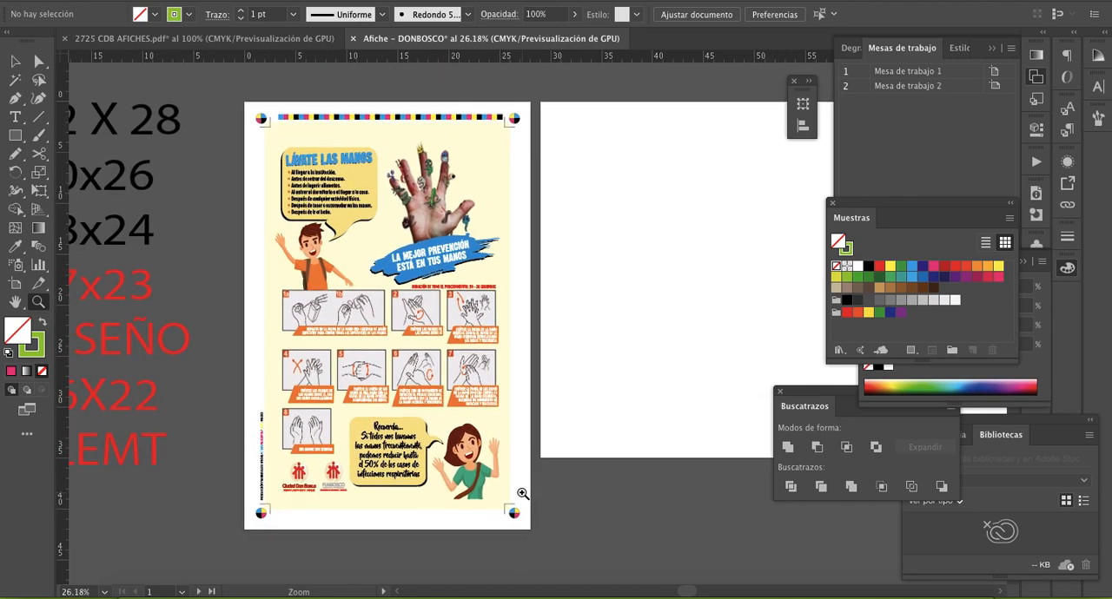
pyautogui.hscroll(-4, 374, 479)
pyautogui.hscroll(2, 374, 480)
pyautogui.hscroll(2, 376, 479)
pyautogui.scroll(1, 376, 479)
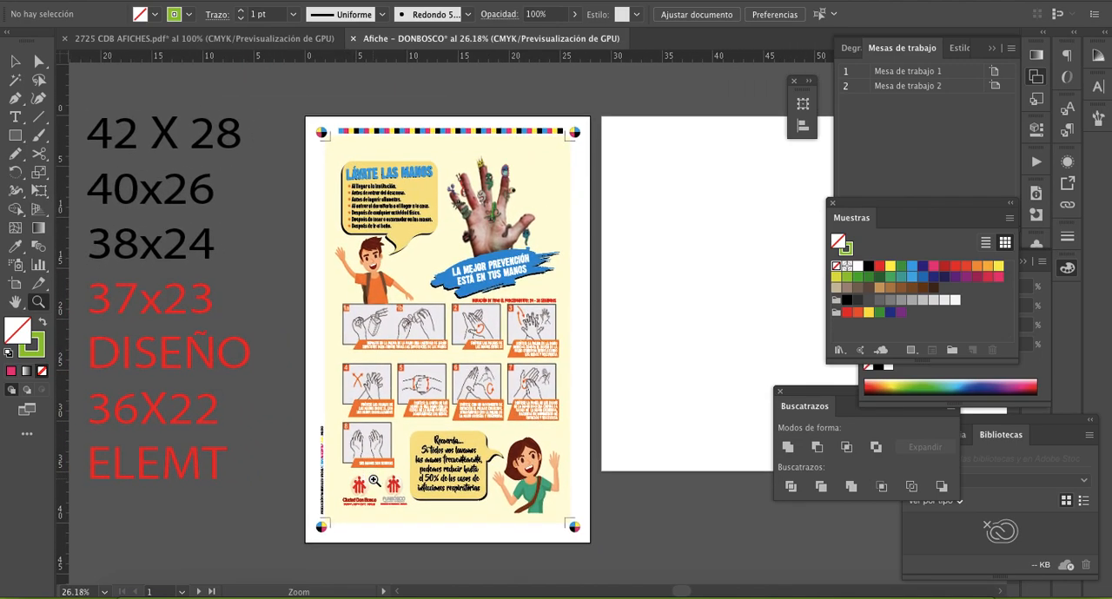
# - Shift the block of size notes beside the poster slightly towards it and make the blank second artboard active
pyautogui.click(15, 61)
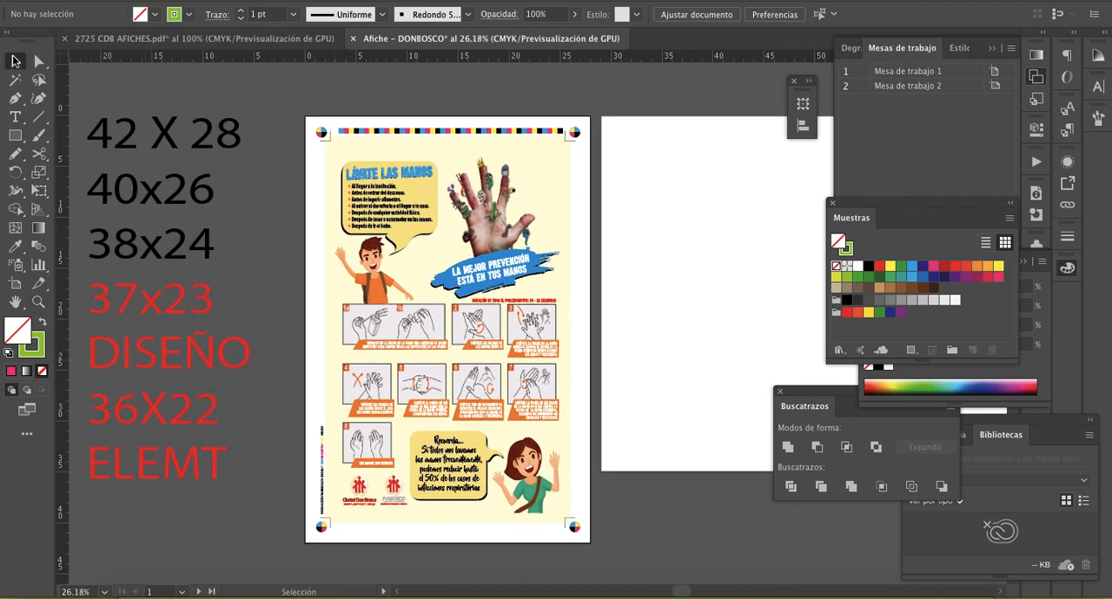
pyautogui.click(188, 213)
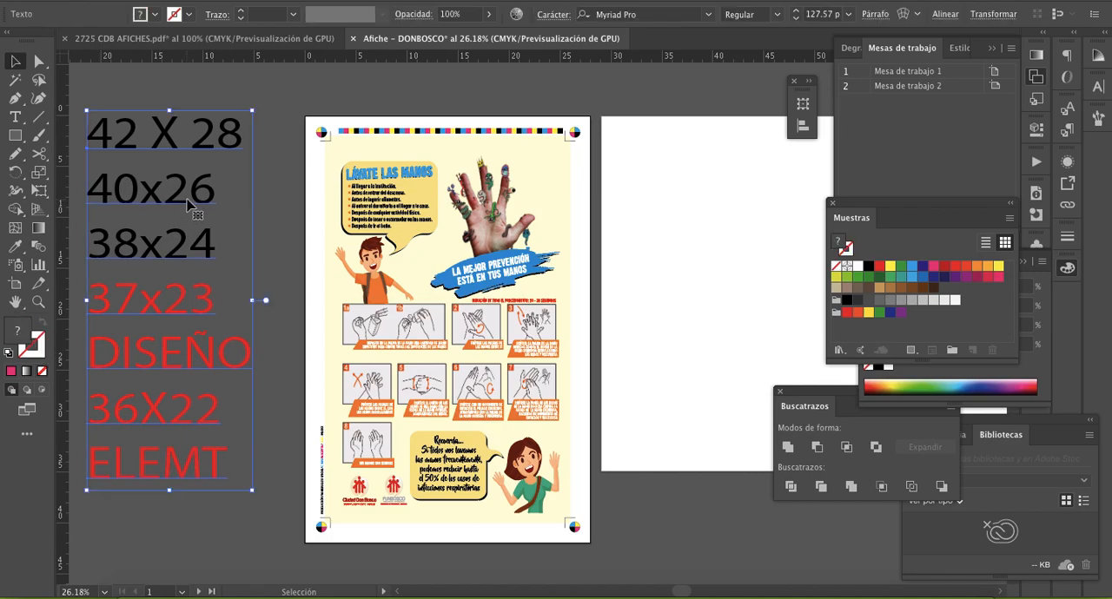
pyautogui.click(691, 250)
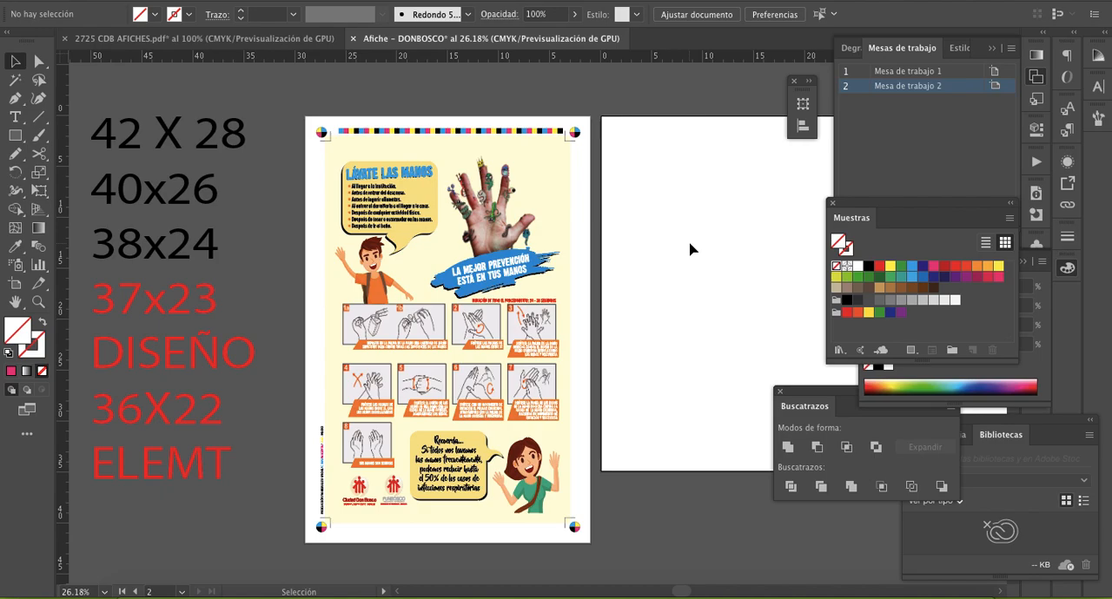